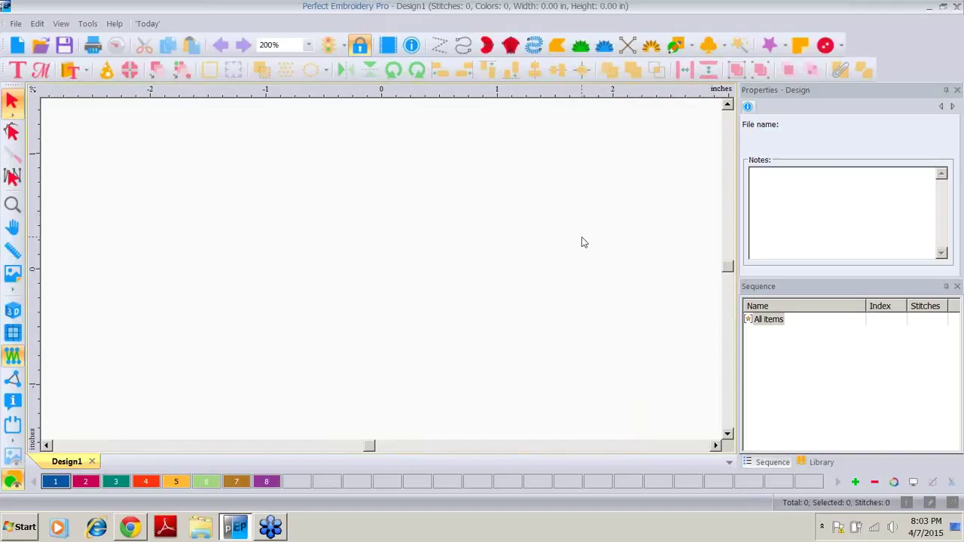
Insert the Apple01 symbol in the left half of the blank design, about 1.63 in wide and 1.88 in high
{"action": "left_click", "coordinate": [723, 50]}
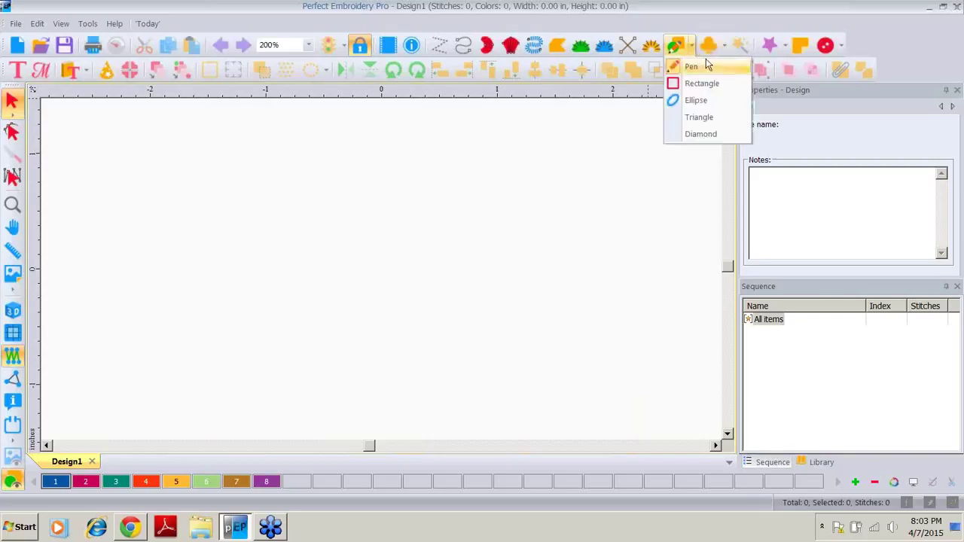
{"action": "left_click", "coordinate": [723, 50]}
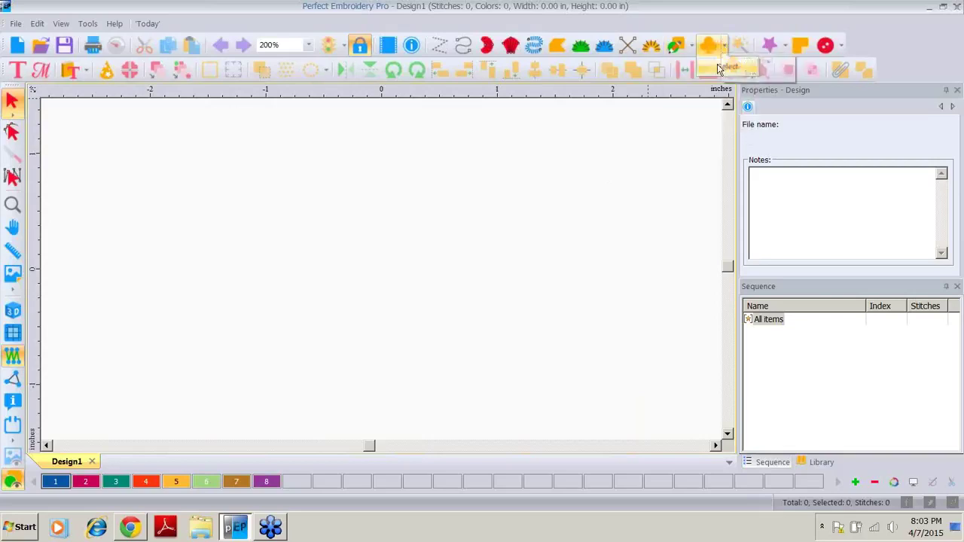
{"action": "left_click", "coordinate": [721, 62]}
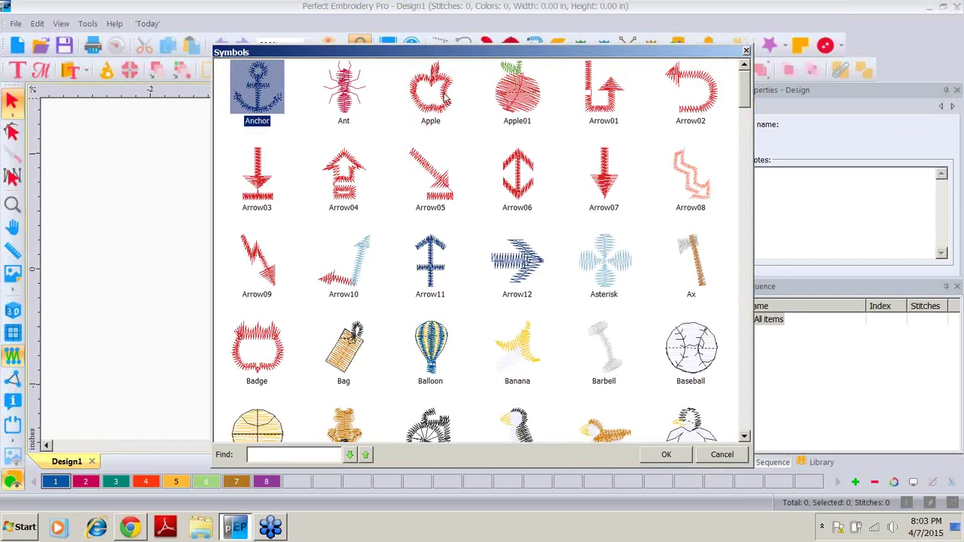
{"action": "left_click", "coordinate": [516, 106]}
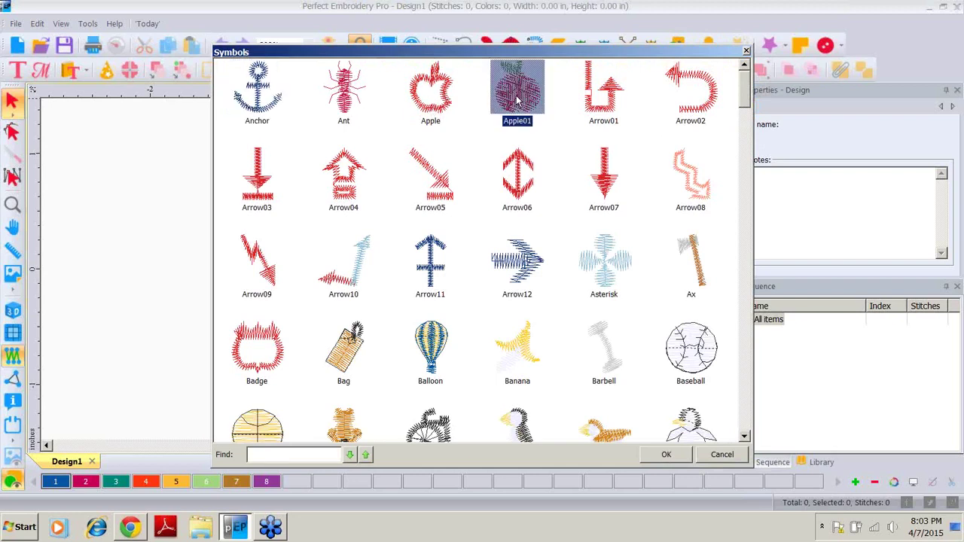
{"action": "double_click", "coordinate": [517, 99]}
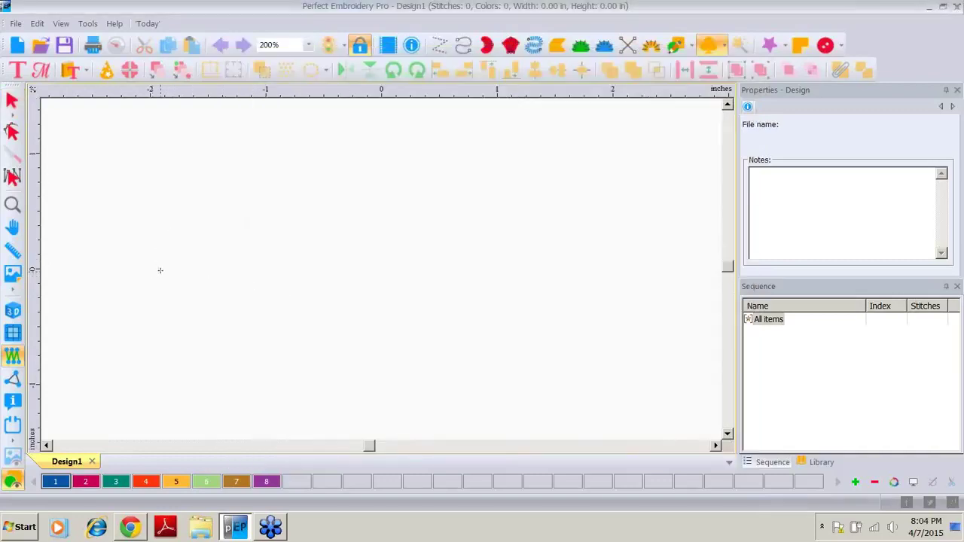
{"action": "left_click_drag", "start_coordinate": [160, 267], "coordinate": [348, 266]}
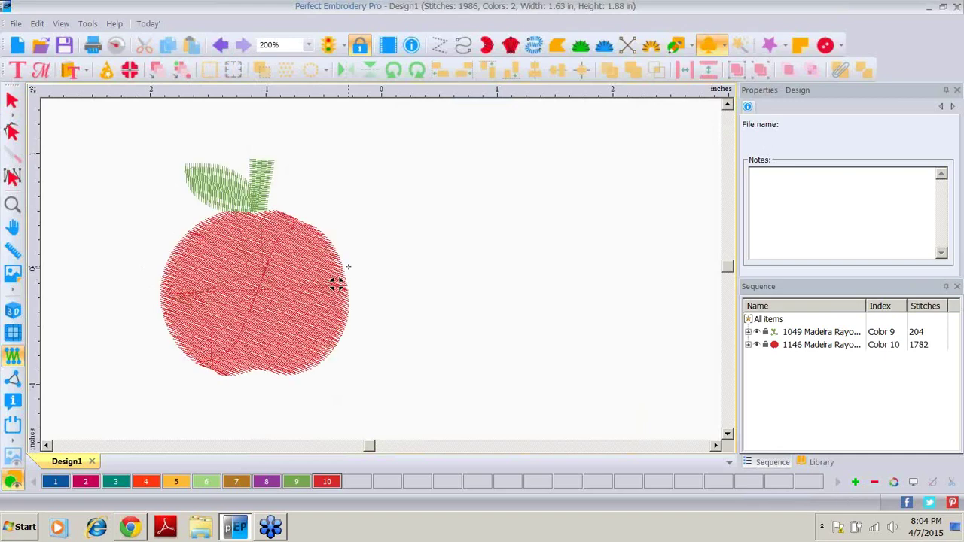
Show the stitches in 3D and move the entire apple to the right of the design's center
{"action": "left_click", "coordinate": [13, 312]}
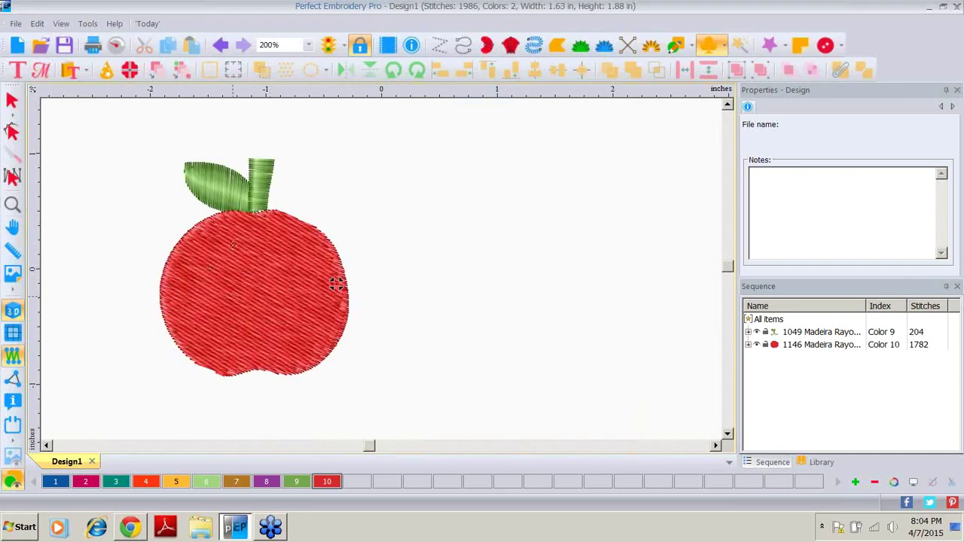
{"action": "left_click", "coordinate": [12, 101]}
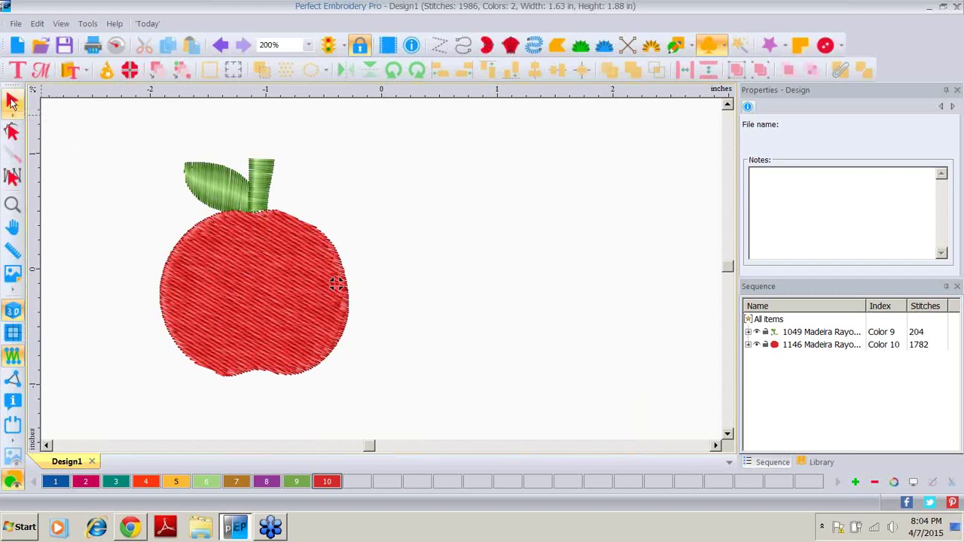
{"action": "key", "text": "ctrl+a"}
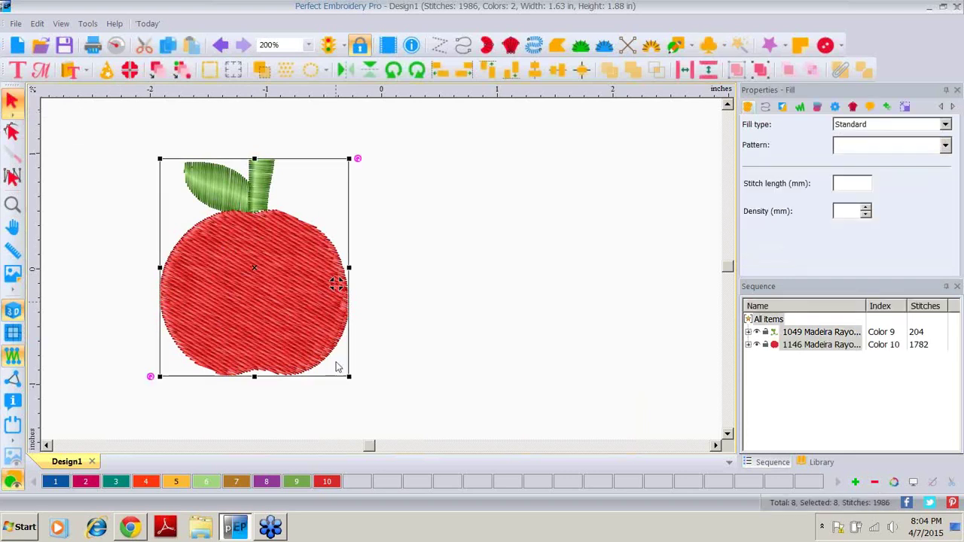
{"action": "left_click_drag", "start_coordinate": [269, 286], "coordinate": [479, 276]}
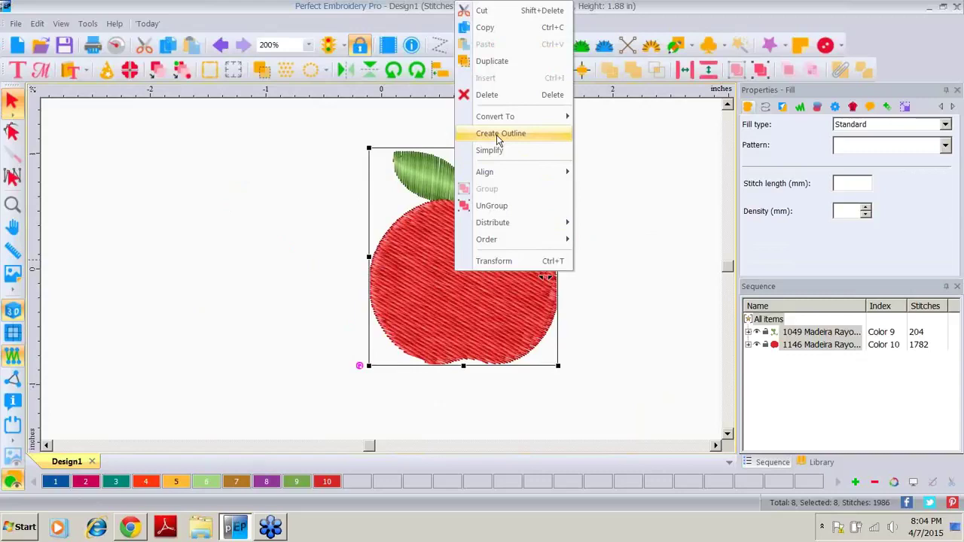
Create a united outline 0.08 in around the apple, and from it another outline with 4 repeats spaced 0.08 in
{"action": "left_click", "coordinate": [497, 135]}
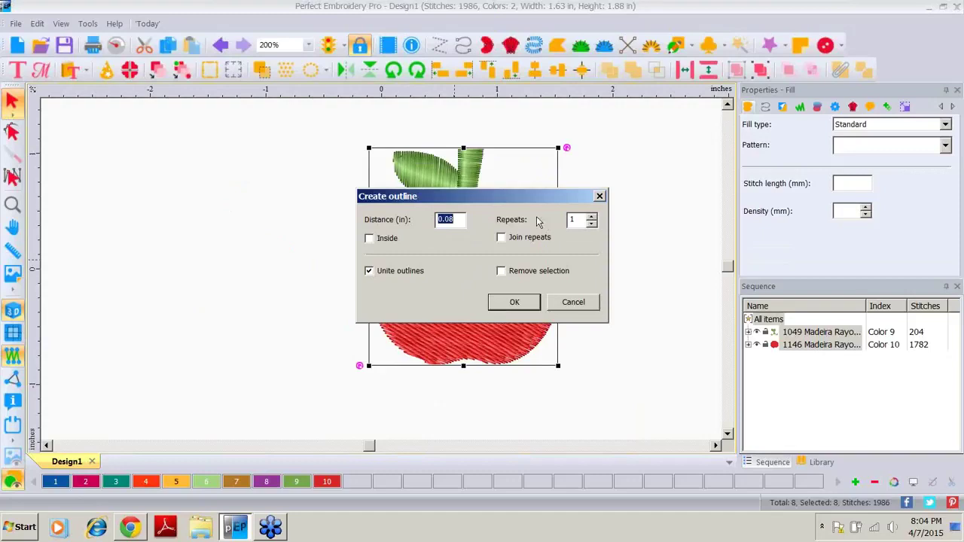
{"action": "left_click", "coordinate": [514, 302]}
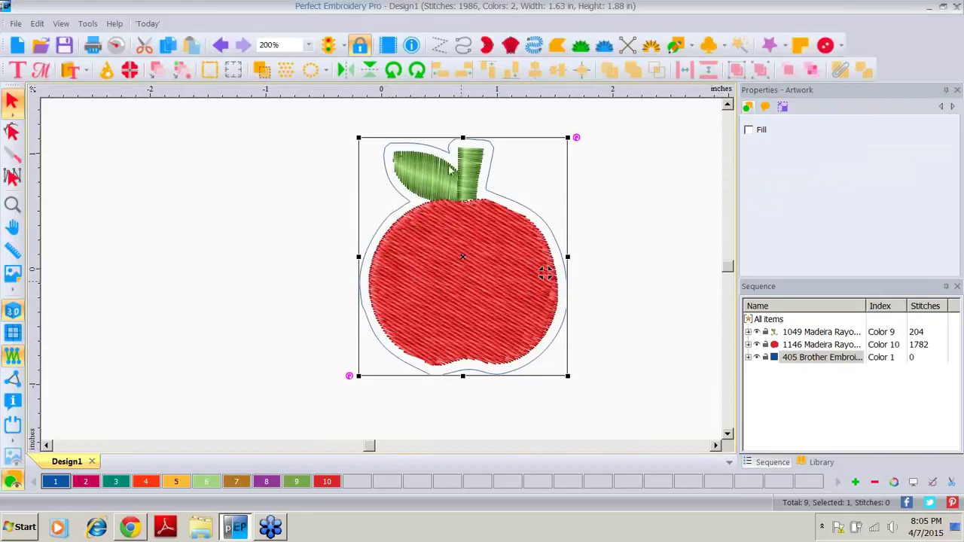
{"action": "right_click", "coordinate": [449, 248]}
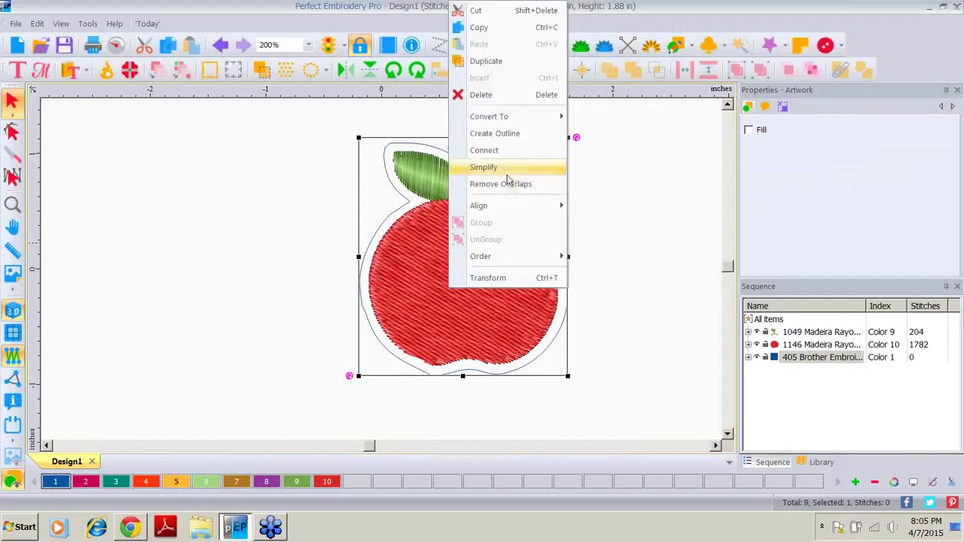
{"action": "left_click", "coordinate": [519, 136]}
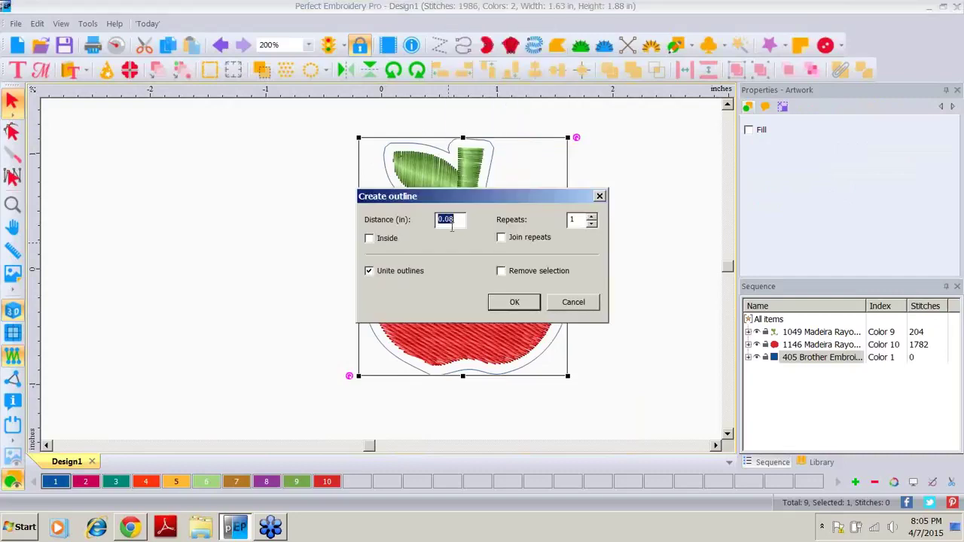
{"action": "left_click", "coordinate": [592, 216]}
{"action": "left_click", "coordinate": [592, 216]}
{"action": "left_click", "coordinate": [592, 216]}
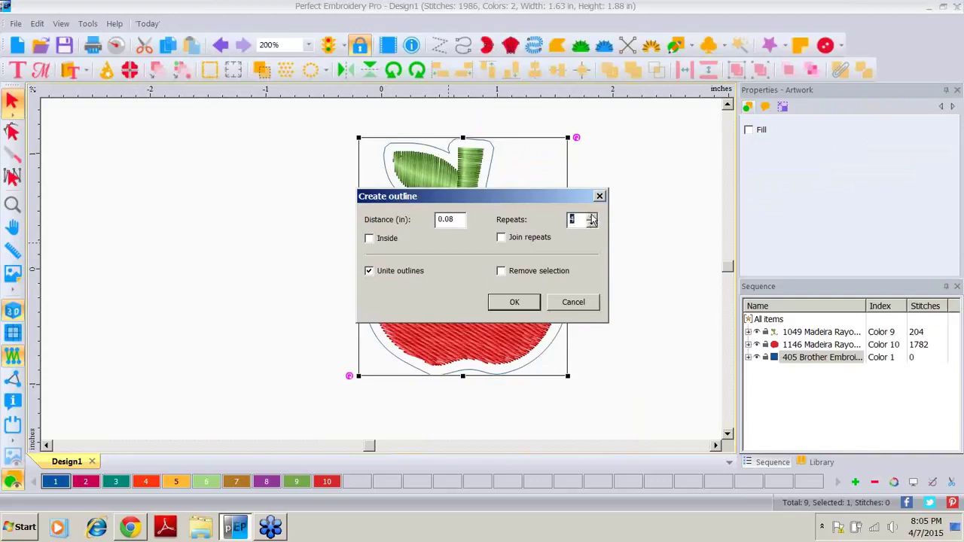
{"action": "left_click", "coordinate": [514, 302]}
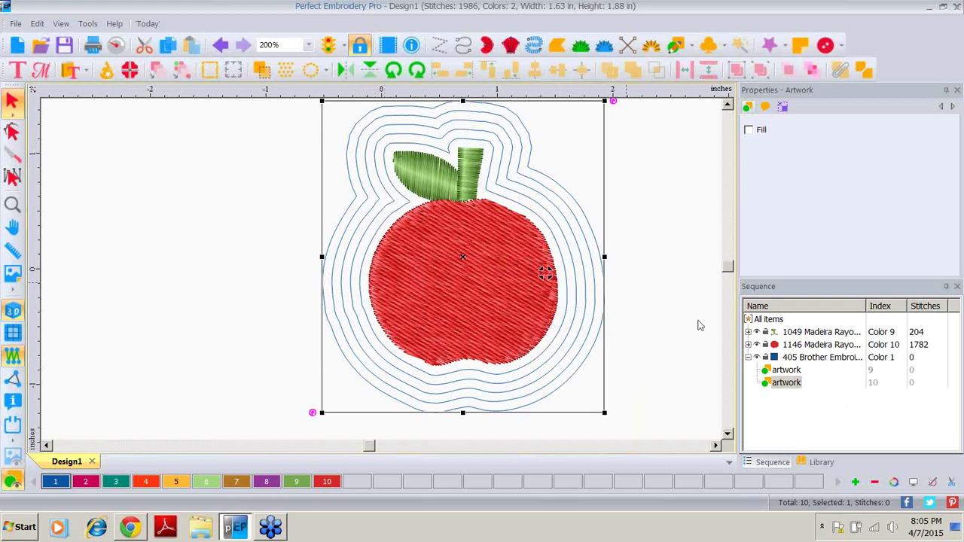
Delete both outline artwork objects in the blue color group
{"action": "left_click", "coordinate": [824, 359]}
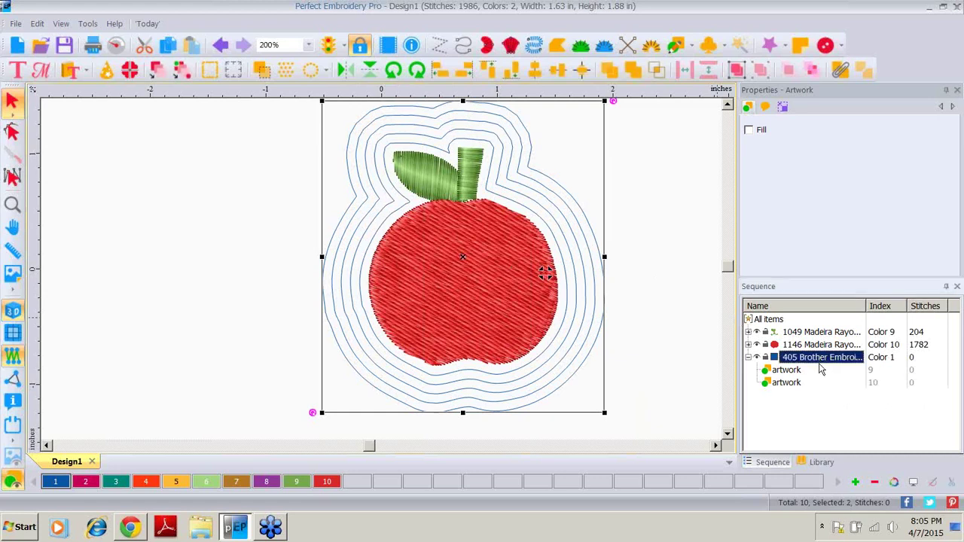
{"action": "right_click", "coordinate": [821, 366]}
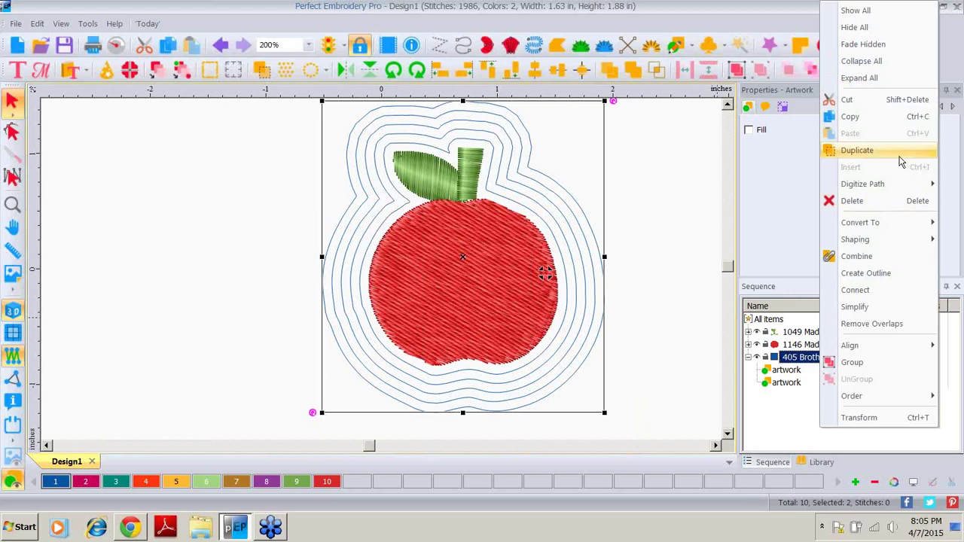
{"action": "left_click", "coordinate": [868, 200]}
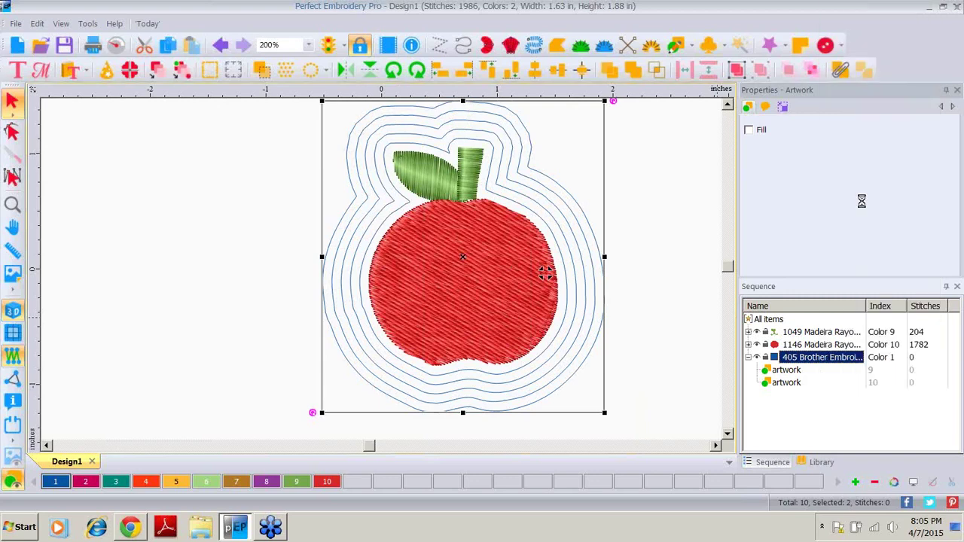
Create a single united outline of the apple at a distance of 0 in
{"action": "right_click", "coordinate": [463, 245]}
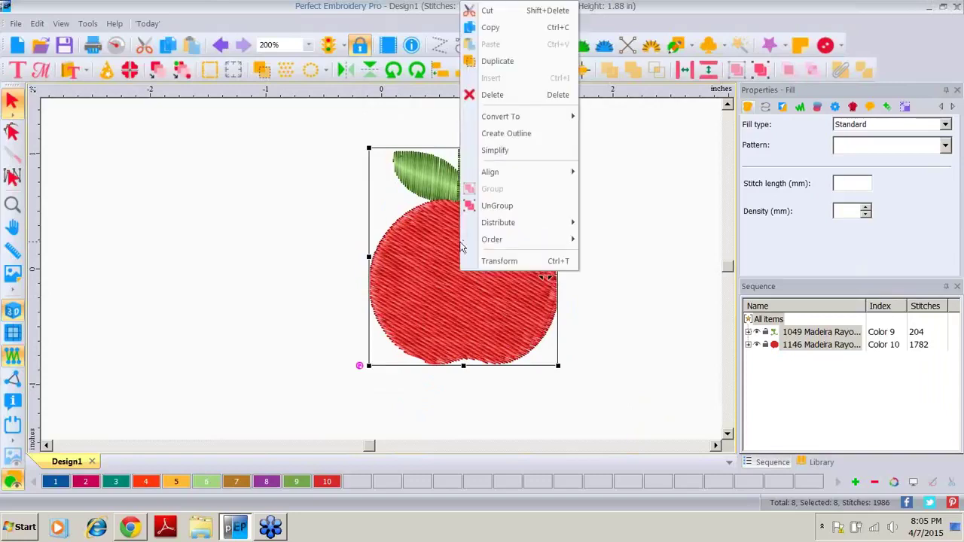
{"action": "left_click", "coordinate": [530, 133]}
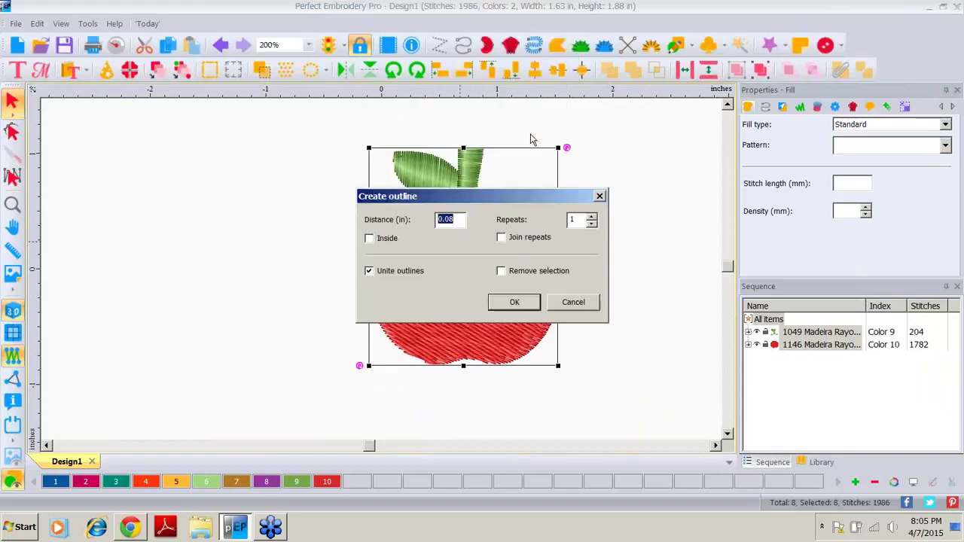
{"action": "left_click", "coordinate": [461, 218]}
{"action": "left_click_drag", "start_coordinate": [460, 218], "coordinate": [430, 219]}
{"action": "type", "text": "0"}
{"action": "left_click", "coordinate": [514, 302]}
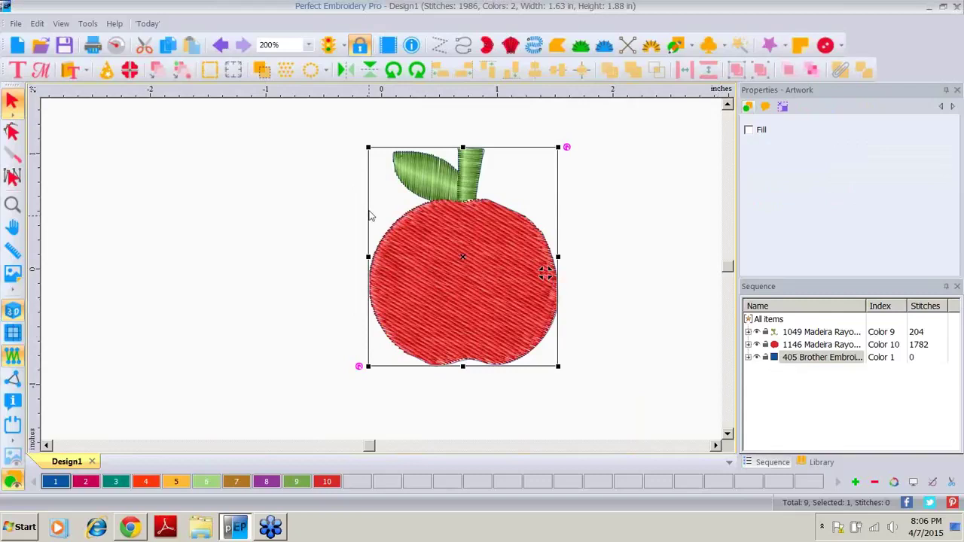
Move the artwork outline off the apple to view its shape, and undo the move
{"action": "left_click_drag", "start_coordinate": [369, 216], "coordinate": [125, 195]}
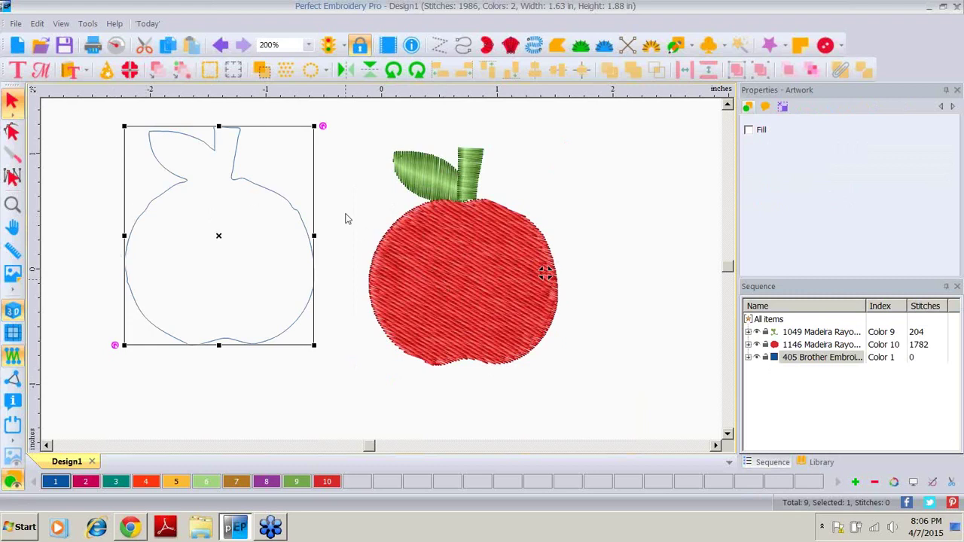
{"action": "key", "text": "ctrl+z"}
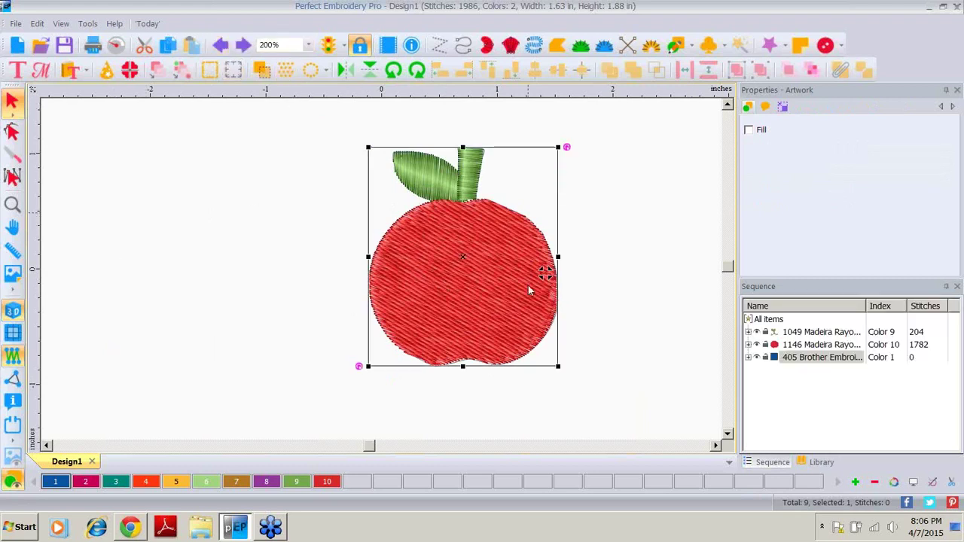
Convert the apple's artwork outline to a Run stitch
{"action": "left_click", "coordinate": [749, 359]}
{"action": "left_click", "coordinate": [789, 371]}
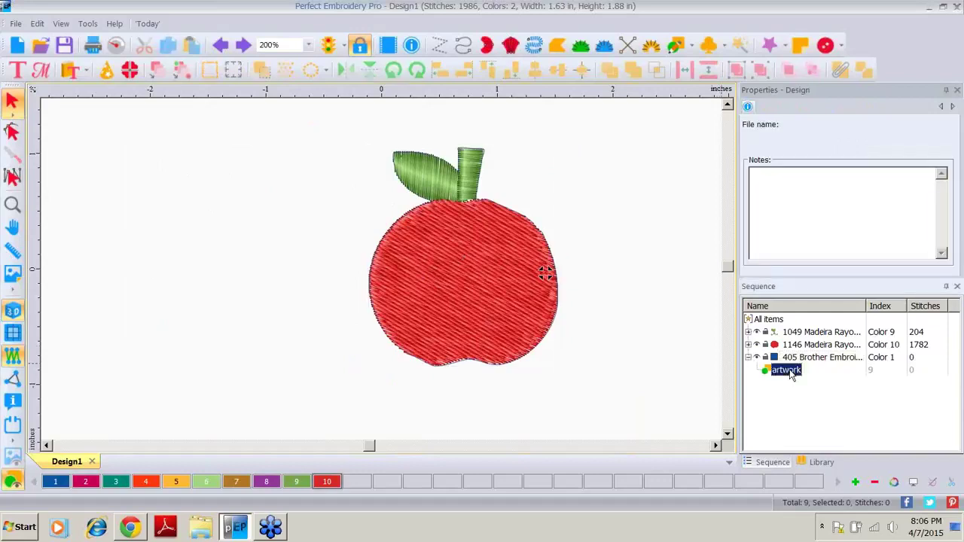
{"action": "right_click", "coordinate": [500, 208]}
{"action": "mouse_move", "coordinate": [555, 321]}
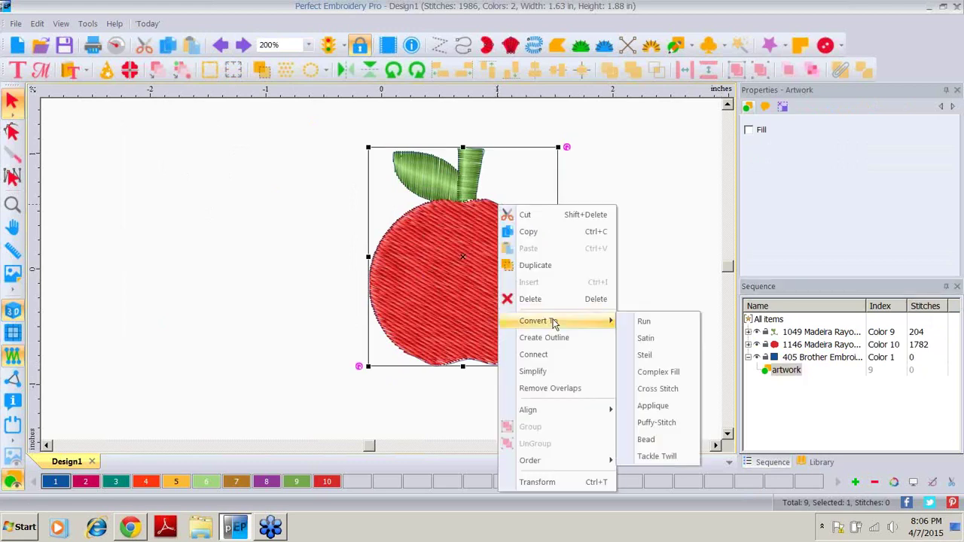
{"action": "left_click", "coordinate": [644, 322]}
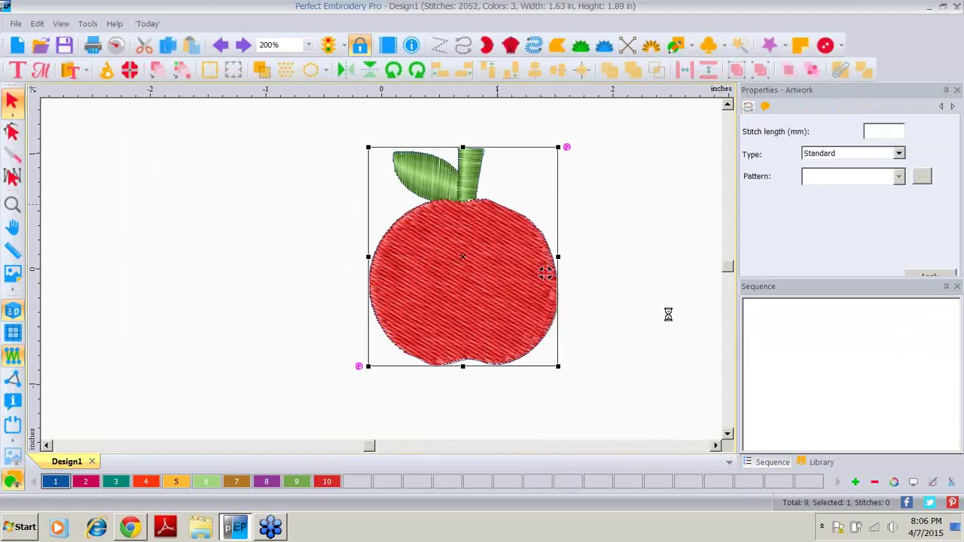
Change the run outline's type to Bean with 3 repeats and move it clear of the apple to its left
{"action": "left_click", "coordinate": [900, 154]}
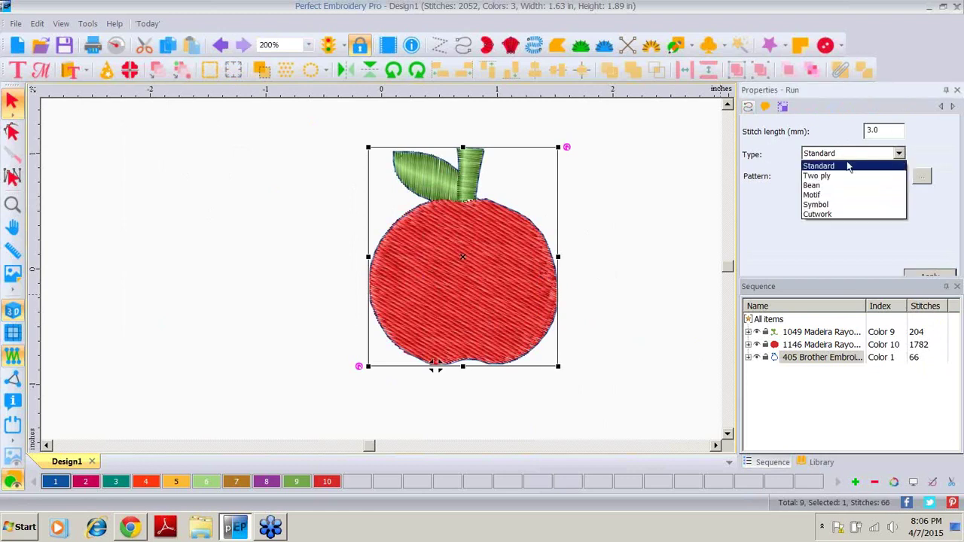
{"action": "left_click", "coordinate": [821, 186]}
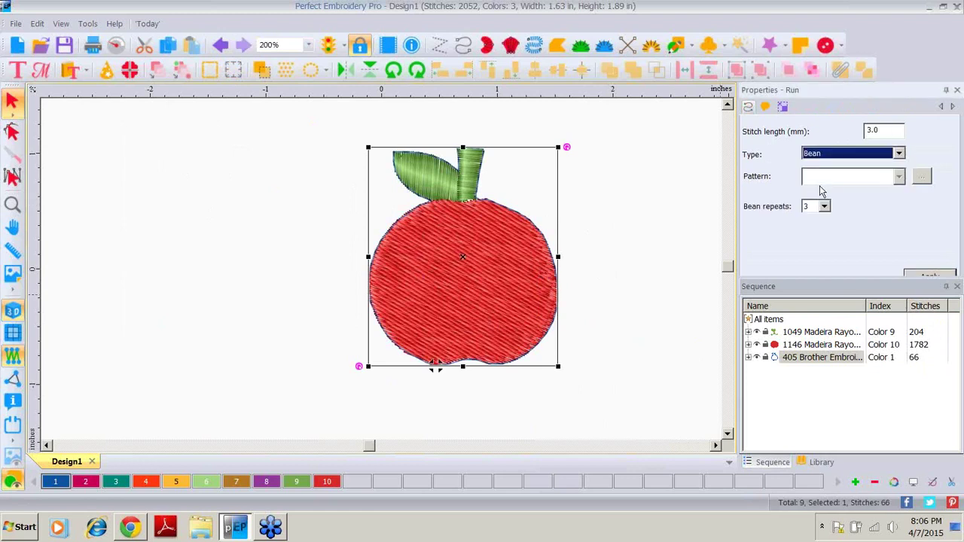
{"action": "left_click", "coordinate": [931, 276]}
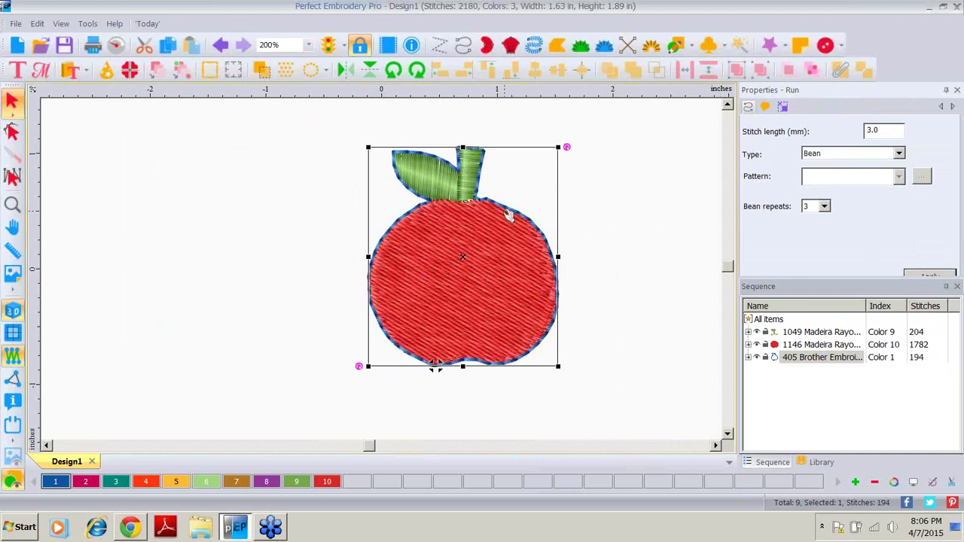
{"action": "left_click", "coordinate": [435, 366]}
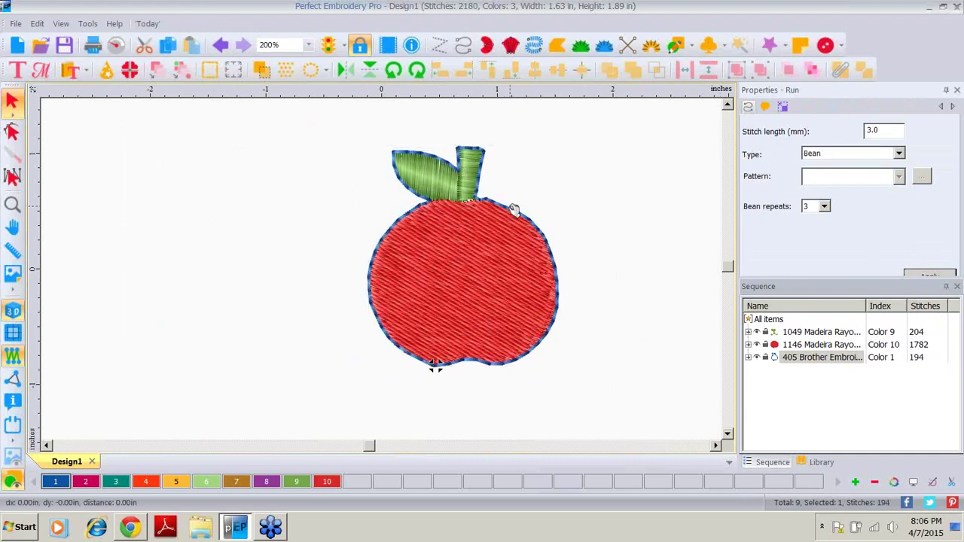
{"action": "left_click_drag", "start_coordinate": [512, 209], "coordinate": [224, 192]}
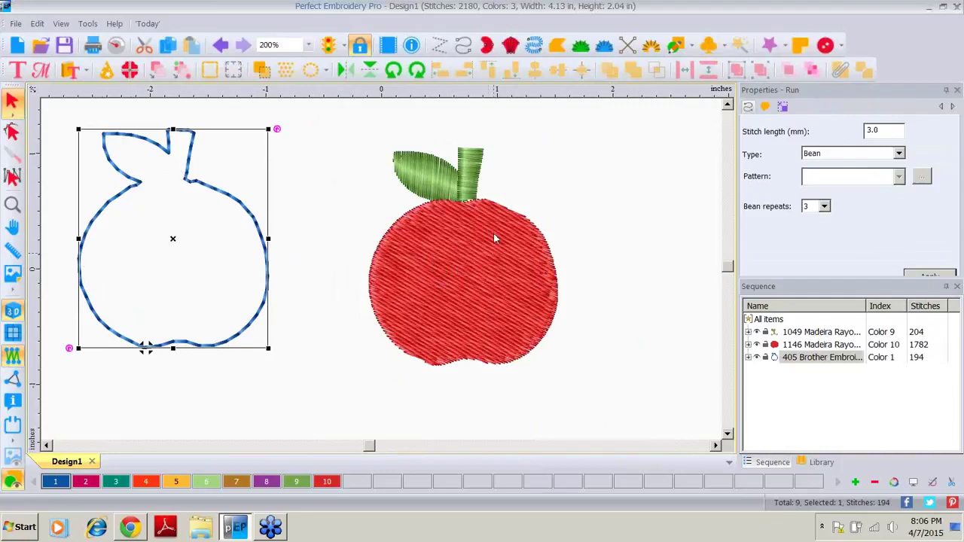
Ungroup the filled apple symbol
{"action": "left_click", "coordinate": [468, 261]}
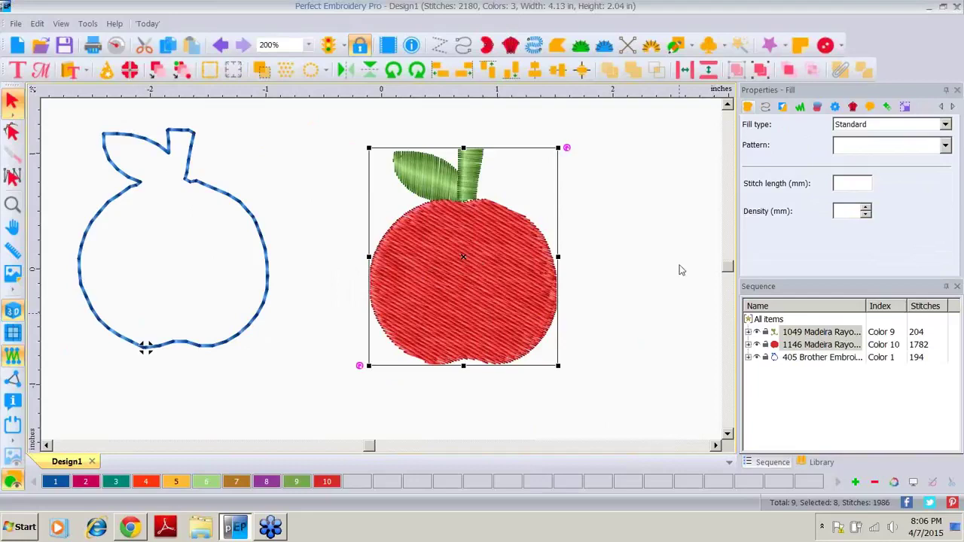
{"action": "right_click", "coordinate": [446, 248]}
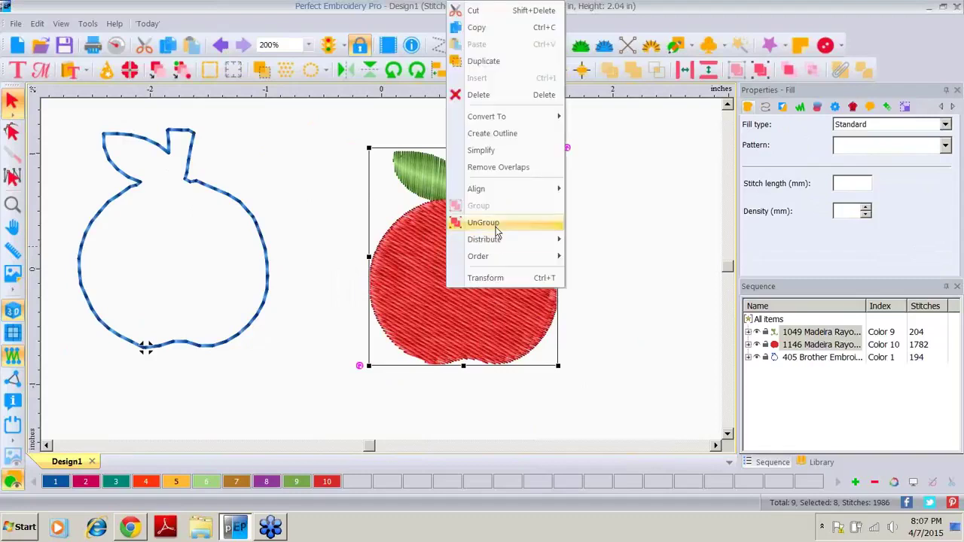
{"action": "left_click", "coordinate": [496, 226]}
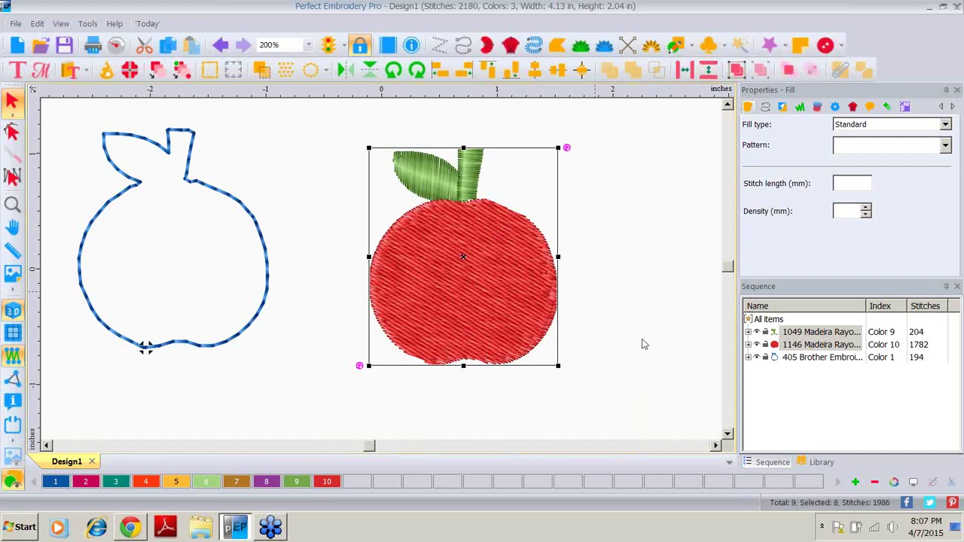
Change the fill pattern of the red apple body's complex fill to Corn
{"action": "left_click", "coordinate": [803, 344]}
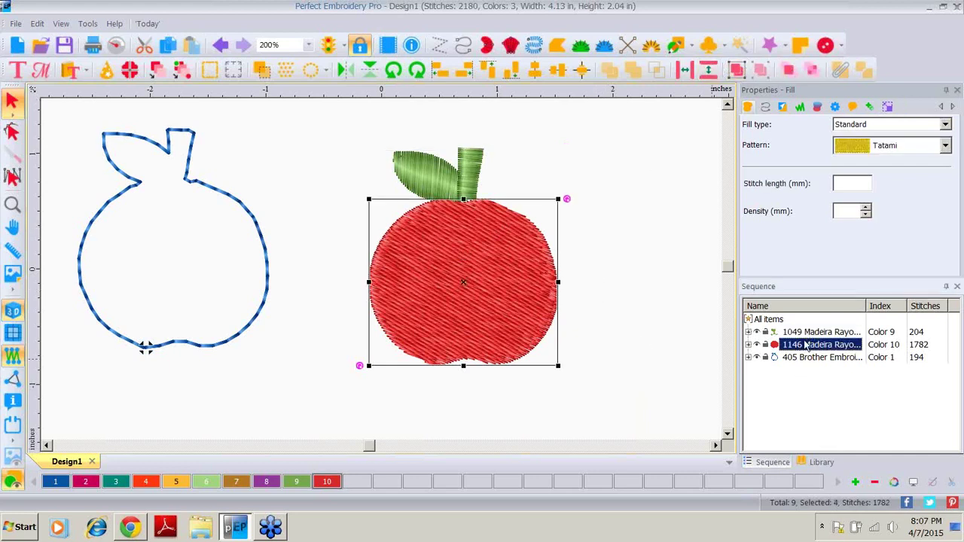
{"action": "left_click", "coordinate": [749, 345]}
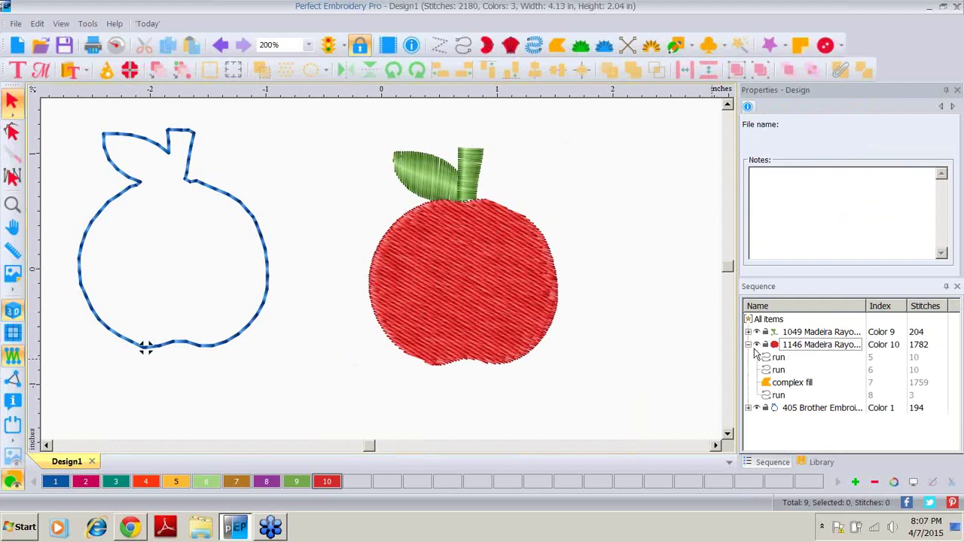
{"action": "left_click", "coordinate": [749, 345]}
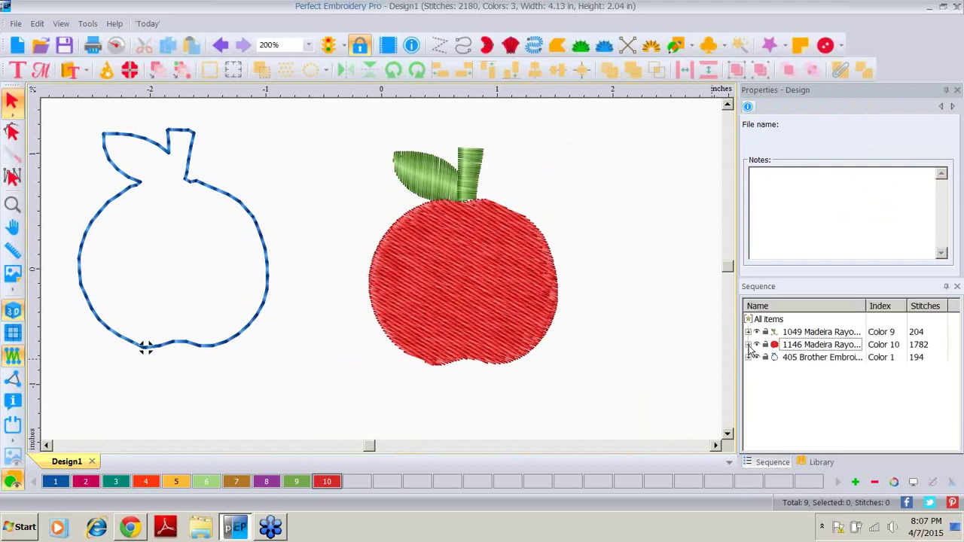
{"action": "left_click", "coordinate": [748, 344]}
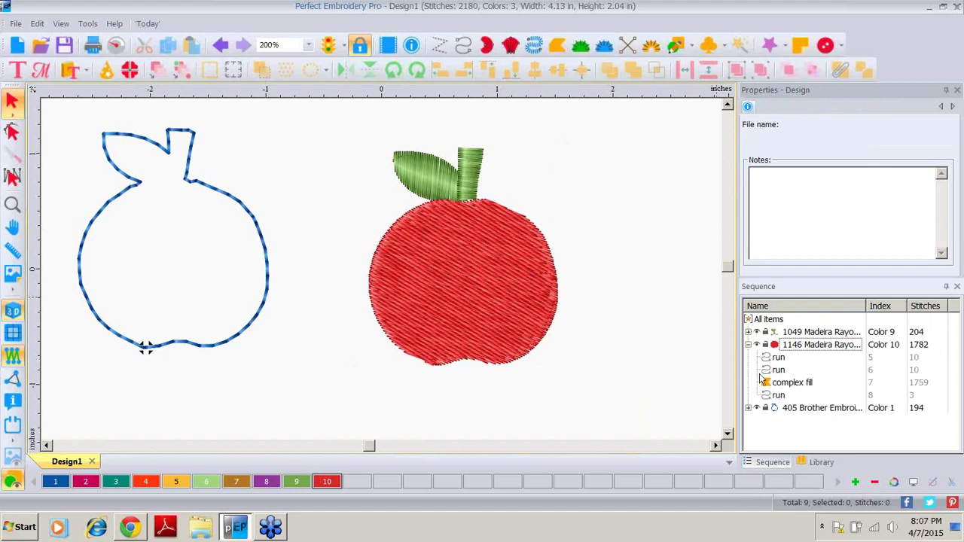
{"action": "left_click", "coordinate": [785, 386]}
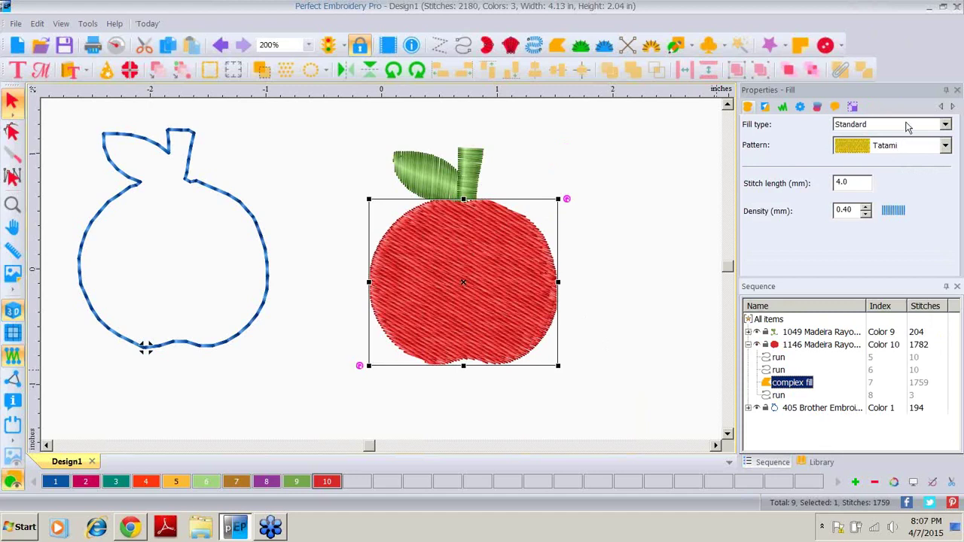
{"action": "left_click", "coordinate": [945, 147]}
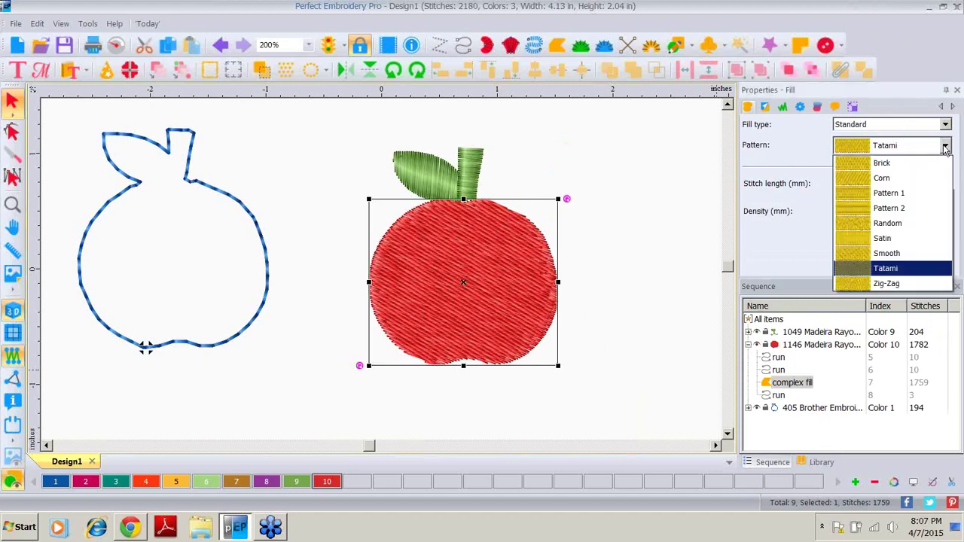
{"action": "left_click", "coordinate": [896, 179]}
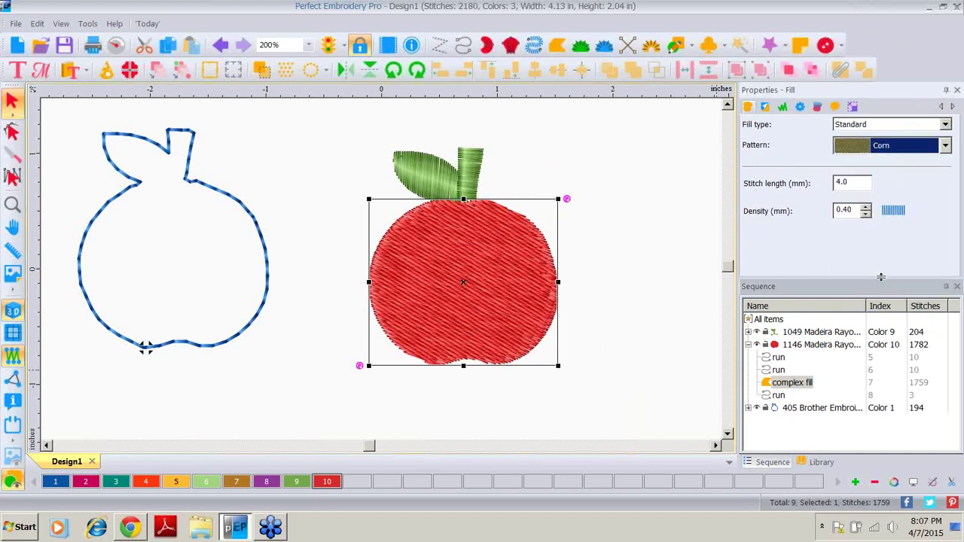
{"action": "left_click_drag", "start_coordinate": [880, 277], "coordinate": [880, 294]}
{"action": "left_click", "coordinate": [929, 284]}
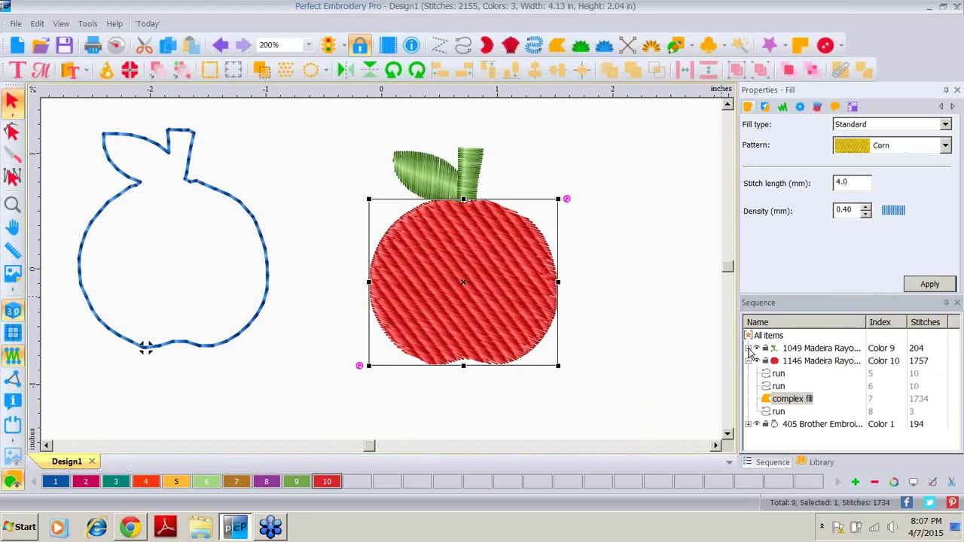
Change the fill pattern of the green leaf and stem's satin segment to Brick
{"action": "left_click", "coordinate": [749, 349]}
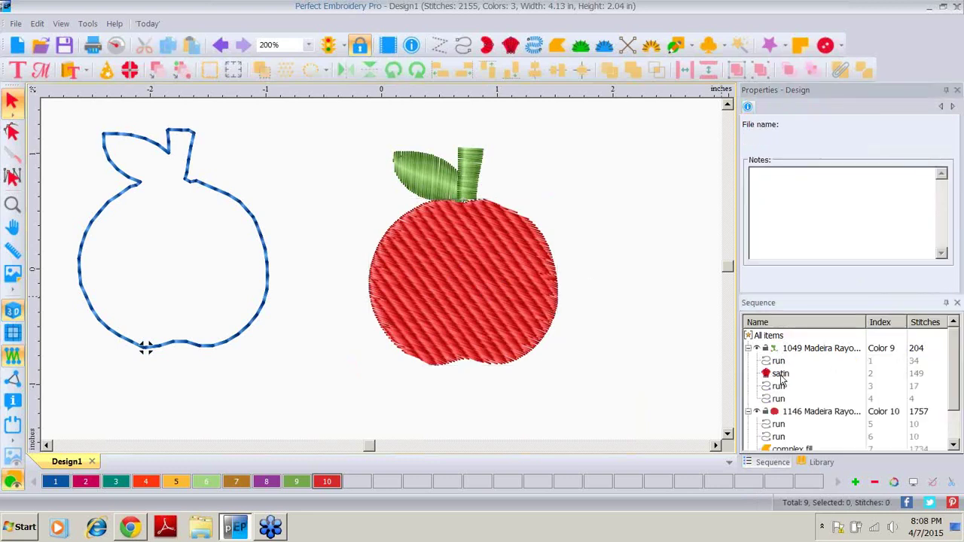
{"action": "left_click", "coordinate": [781, 374]}
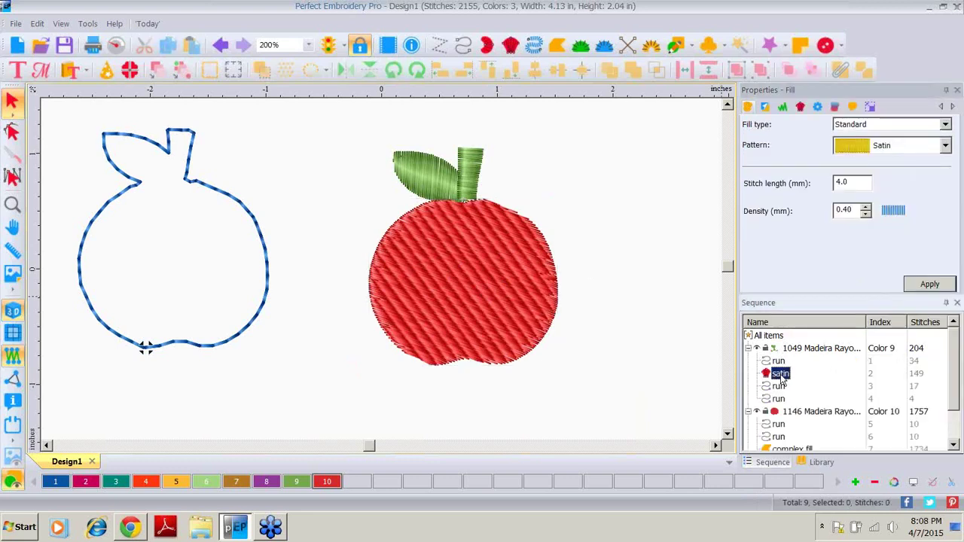
{"action": "left_click", "coordinate": [781, 377]}
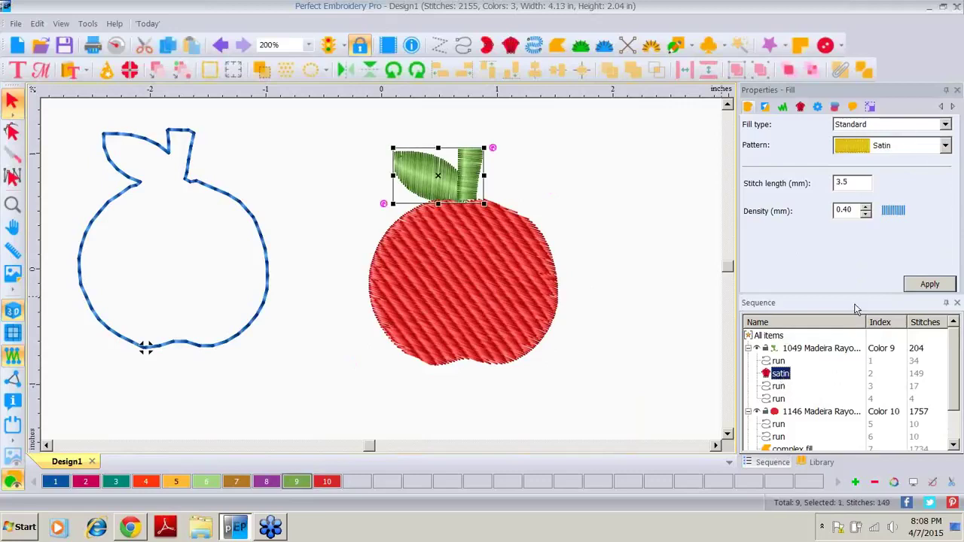
{"action": "left_click", "coordinate": [945, 146]}
{"action": "left_click", "coordinate": [867, 161]}
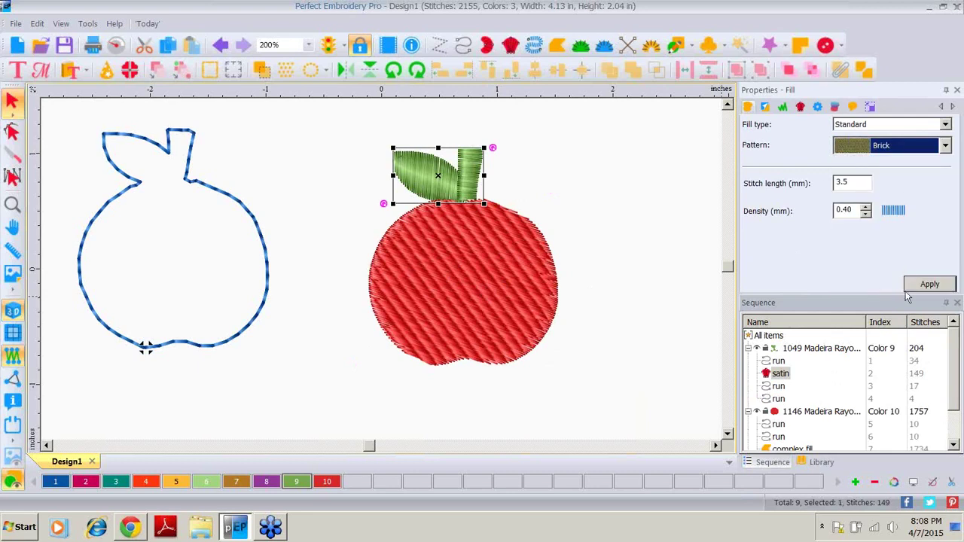
{"action": "left_click", "coordinate": [924, 287]}
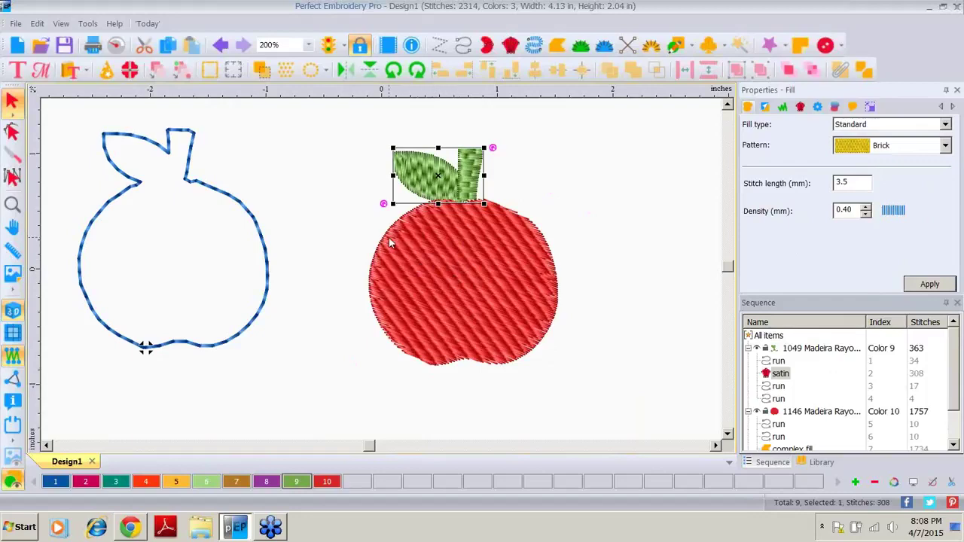
Add a point to the upper-right outline of the apple's complex fill with the Shape tool, move it slightly outward and regenerate the fill
{"action": "left_click", "coordinate": [12, 133]}
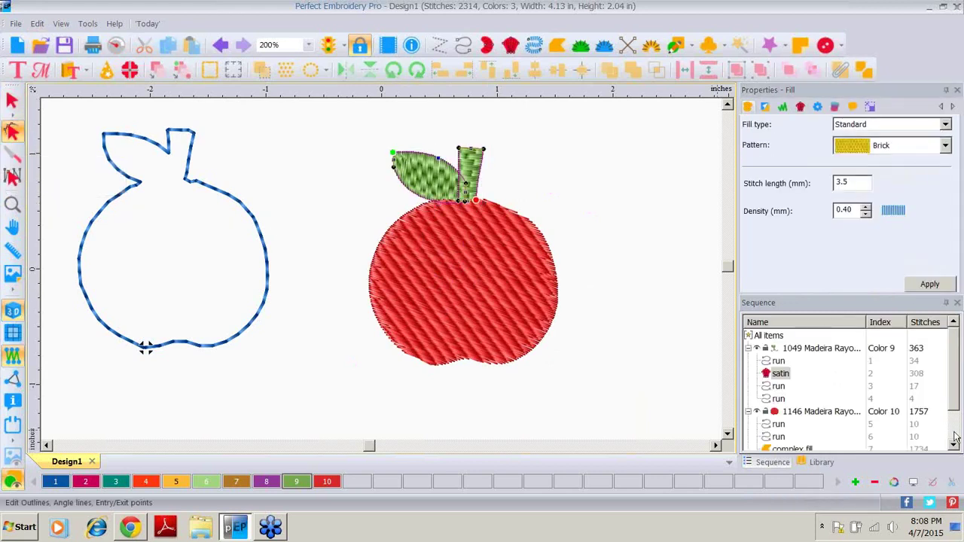
{"action": "scroll", "coordinate": [802, 411], "scroll_direction": "down", "scroll_amount": 1}
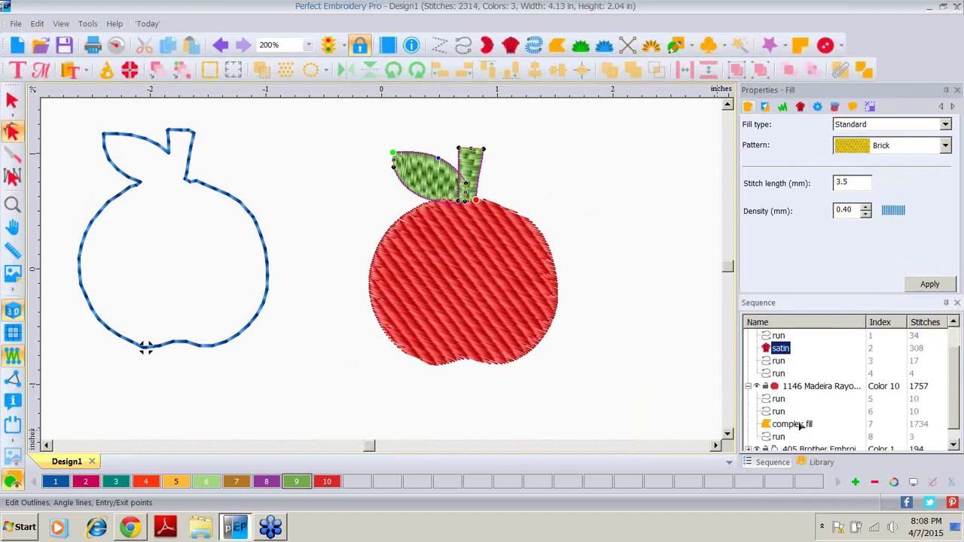
{"action": "left_click", "coordinate": [800, 424]}
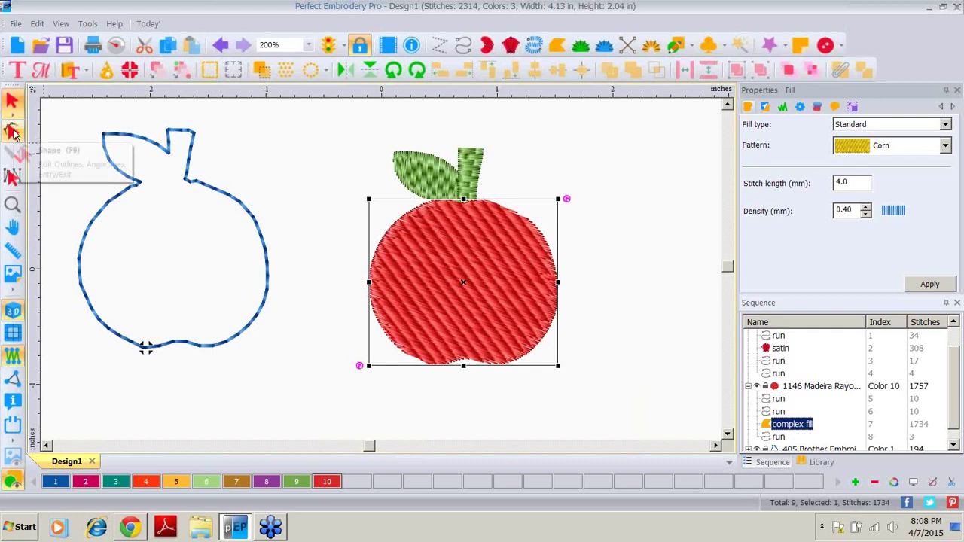
{"action": "left_click", "coordinate": [13, 132]}
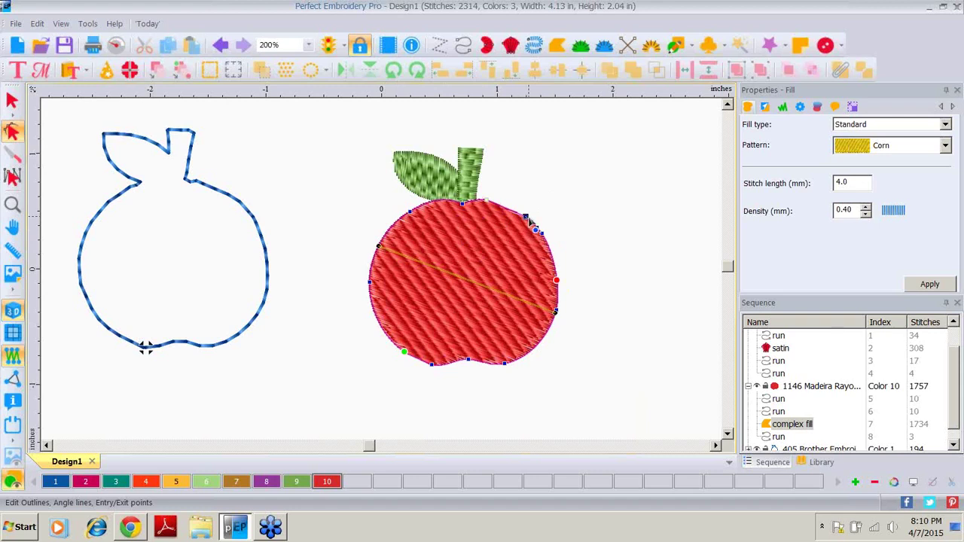
{"action": "left_click_drag", "start_coordinate": [529, 220], "coordinate": [533, 208]}
{"action": "left_click_drag", "start_coordinate": [533, 208], "coordinate": [529, 218]}
{"action": "right_click", "coordinate": [506, 214]}
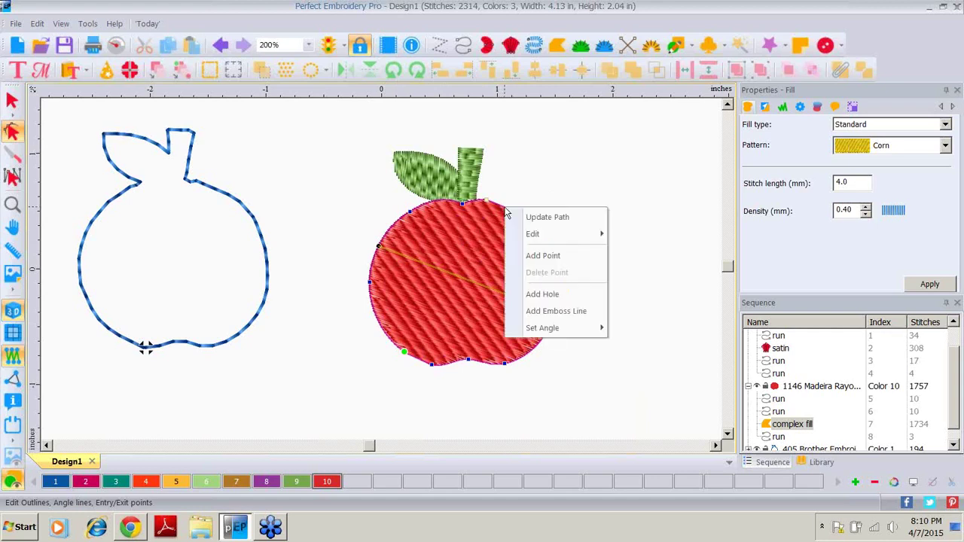
{"action": "left_click", "coordinate": [536, 256]}
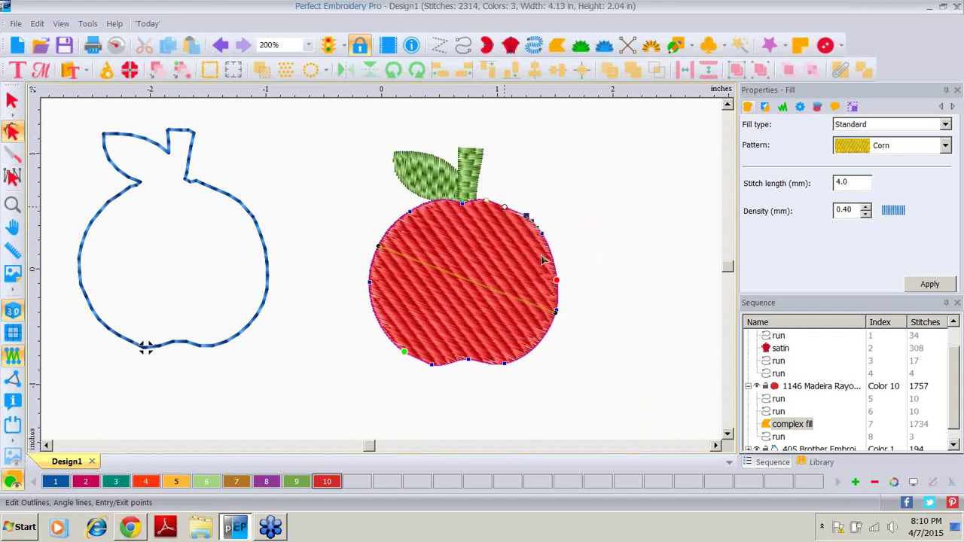
{"action": "left_click", "coordinate": [508, 208]}
{"action": "left_click_drag", "start_coordinate": [508, 208], "coordinate": [512, 202]}
{"action": "left_click", "coordinate": [925, 288]}
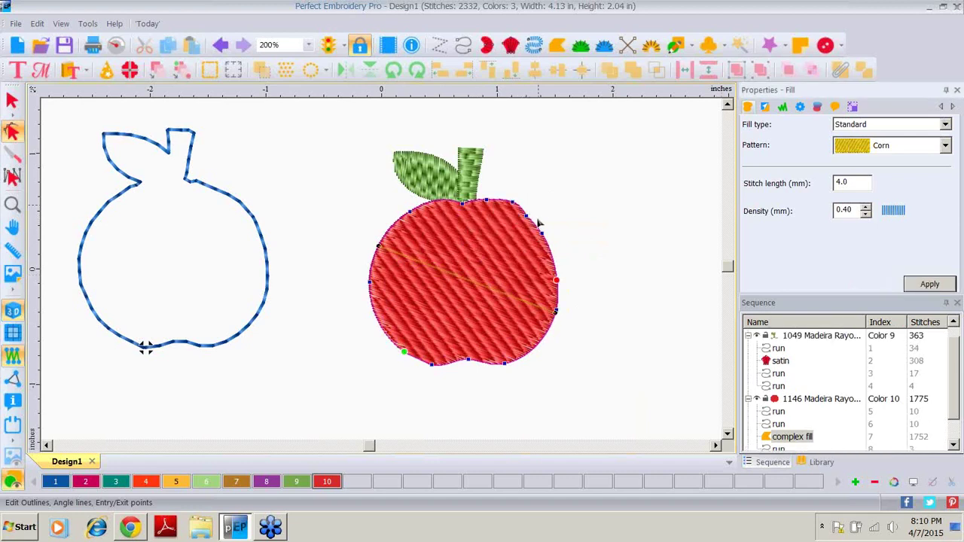
Move the apple's upper-right outline points slightly outward to round the shoulder, and apply the new shape to the fill
{"action": "left_click", "coordinate": [531, 220]}
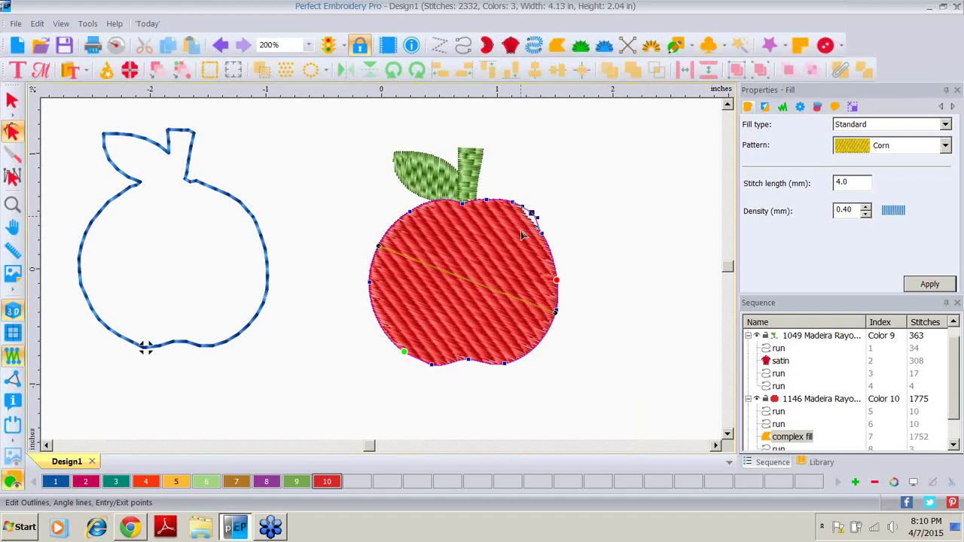
{"action": "left_click", "coordinate": [922, 286]}
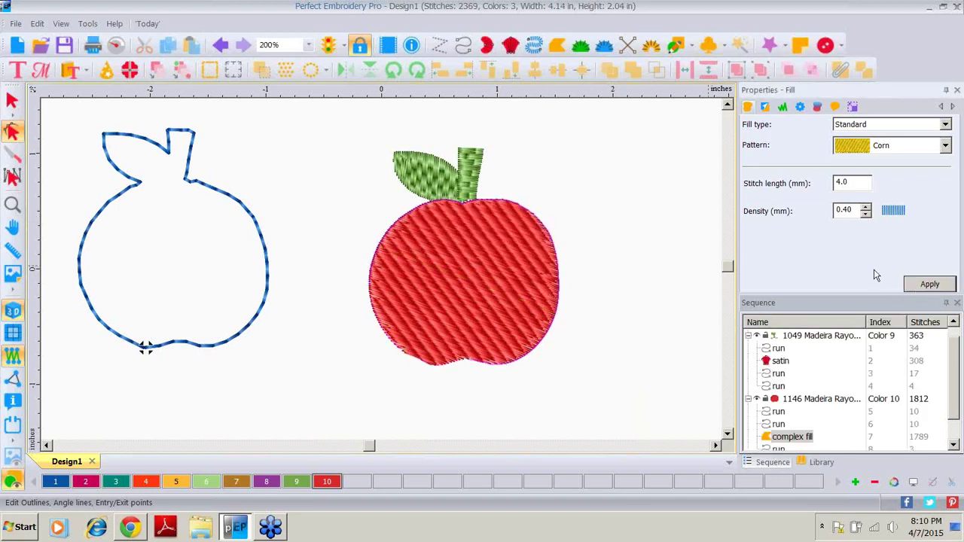
{"action": "left_click", "coordinate": [552, 281]}
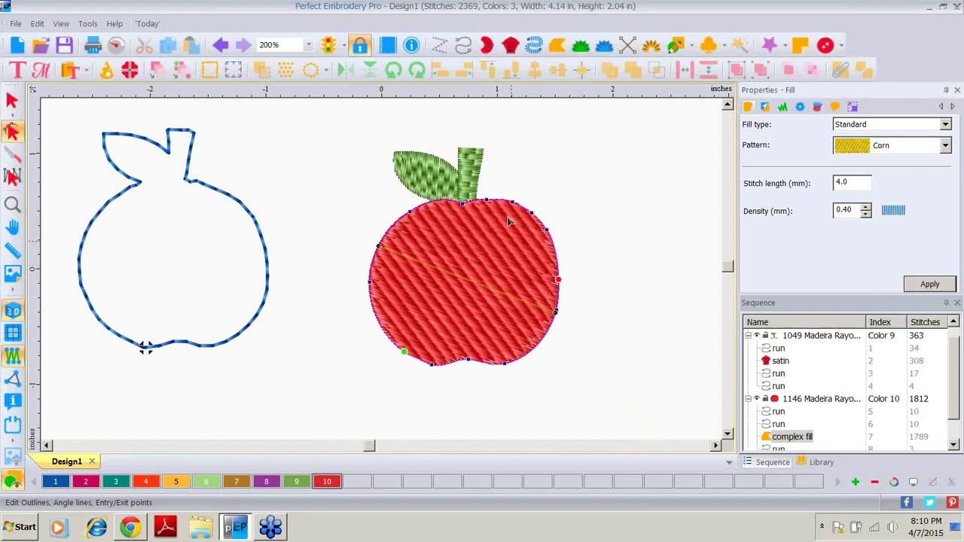
{"action": "left_click", "coordinate": [540, 225]}
{"action": "left_click_drag", "start_coordinate": [535, 217], "coordinate": [530, 218]}
Limit the apple's shape editing to Outlines only
{"action": "right_click", "coordinate": [512, 202]}
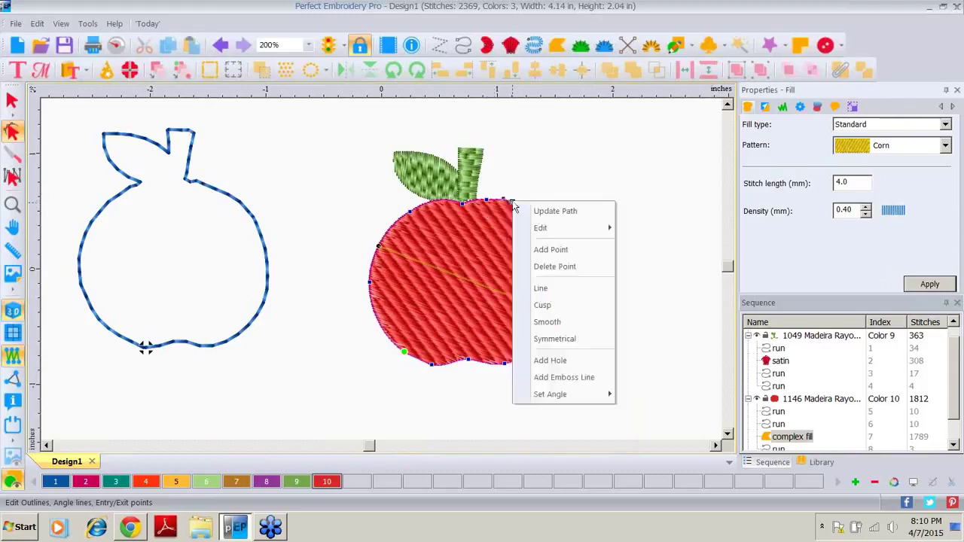
{"action": "mouse_move", "coordinate": [540, 228]}
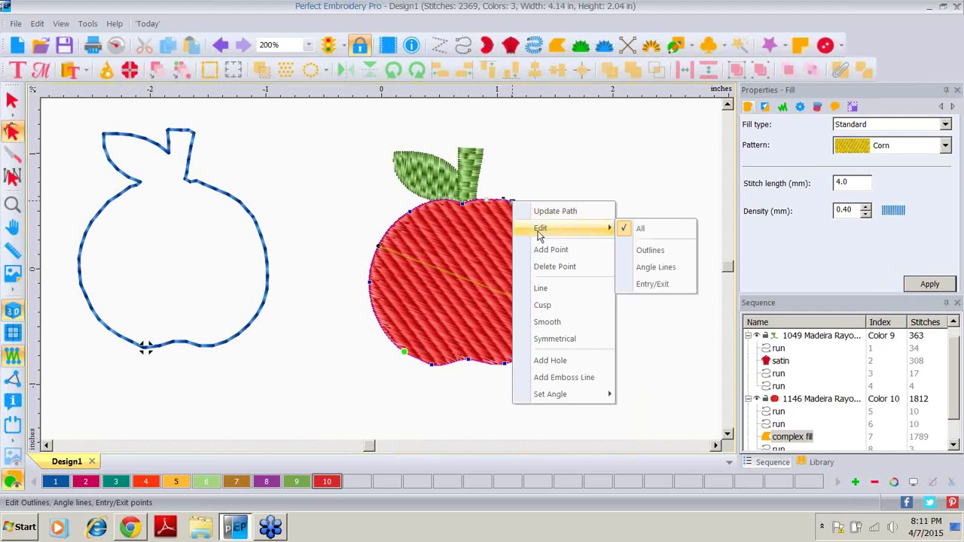
{"action": "left_click", "coordinate": [637, 245]}
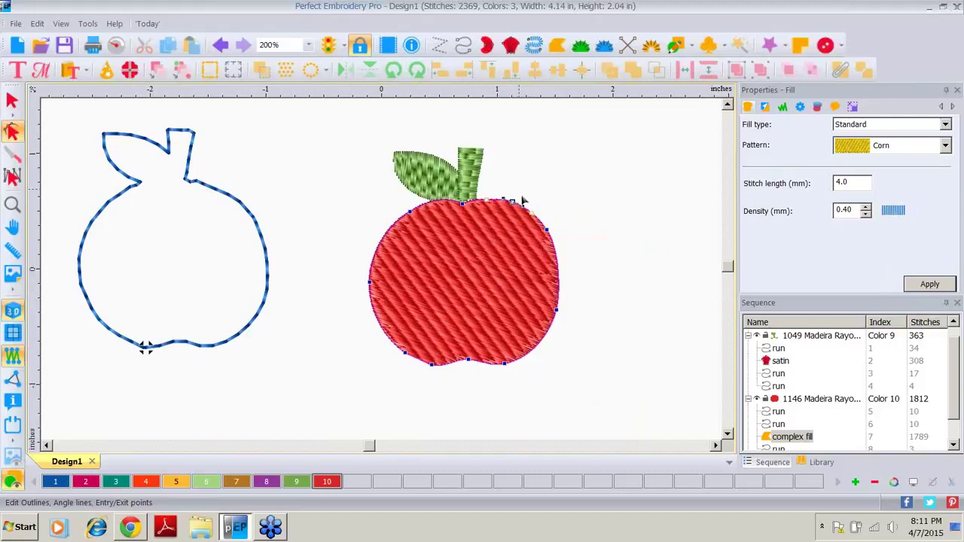
Pull the outline point at the apple's right shoulder outward and rotate its curve handles to reshape the bulge
{"action": "left_click", "coordinate": [549, 235]}
{"action": "left_click_drag", "start_coordinate": [551, 235], "coordinate": [566, 224]}
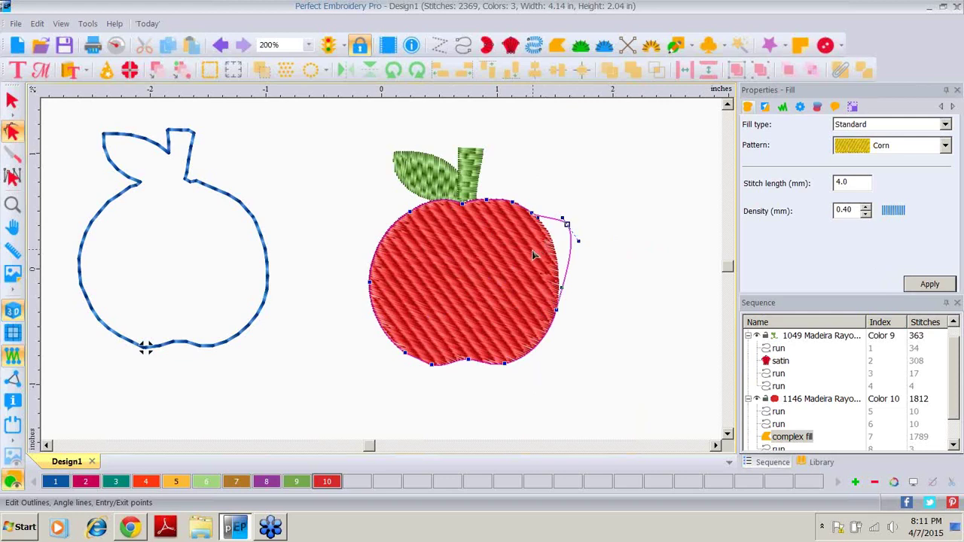
{"action": "left_click", "coordinate": [568, 224]}
{"action": "left_click_drag", "start_coordinate": [579, 241], "coordinate": [560, 207]}
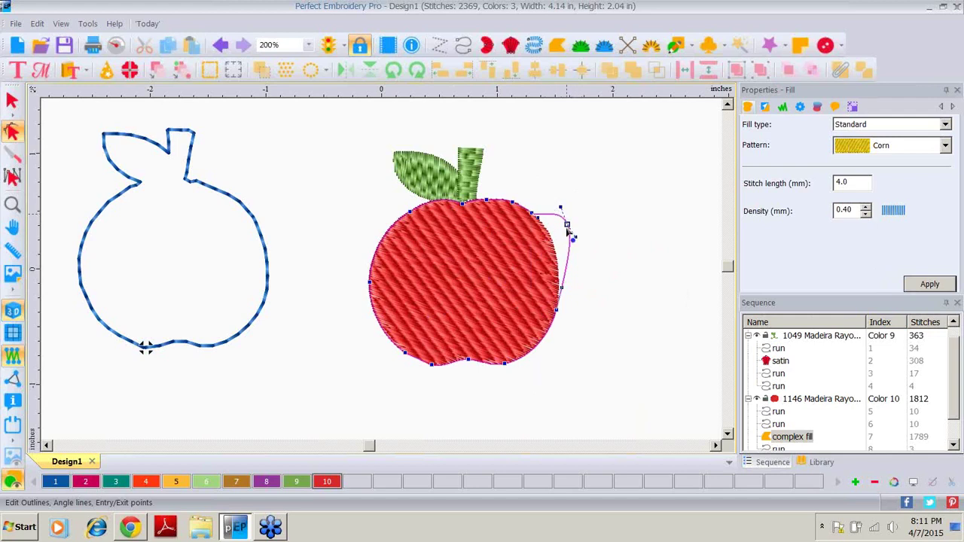
Convert the pulled-out shoulder point to Cusp, swing its handles into a notch between two bumps, and apply the shape
{"action": "right_click", "coordinate": [569, 227]}
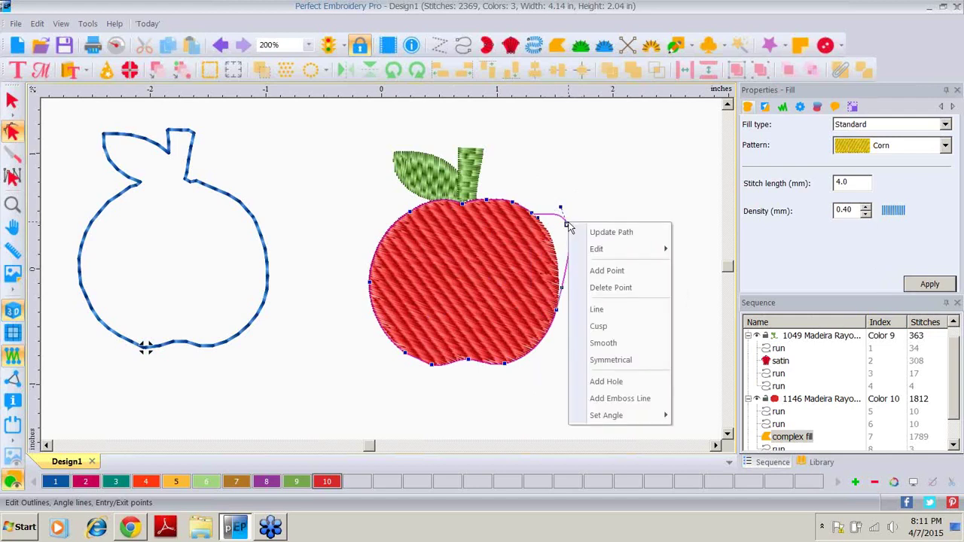
{"action": "left_click", "coordinate": [607, 329]}
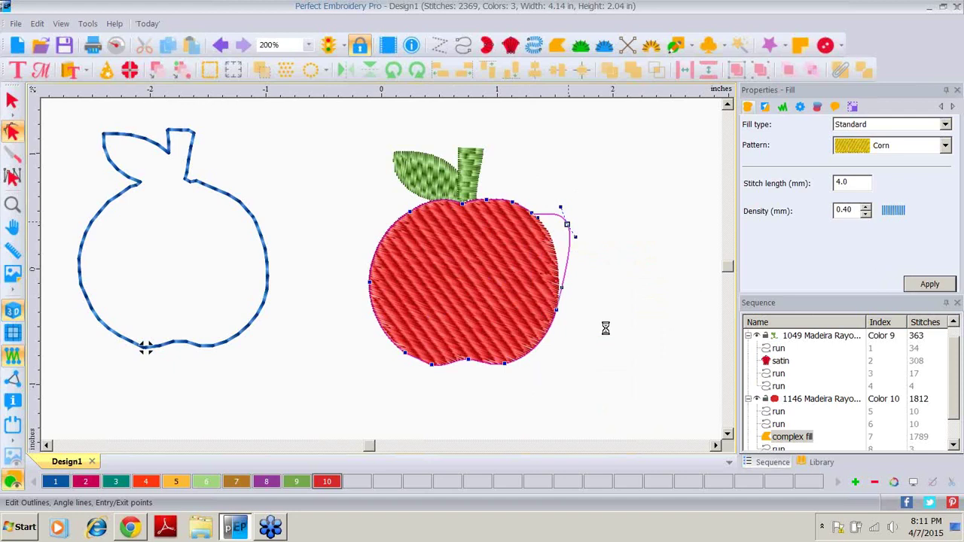
{"action": "left_click_drag", "start_coordinate": [575, 236], "coordinate": [605, 202]}
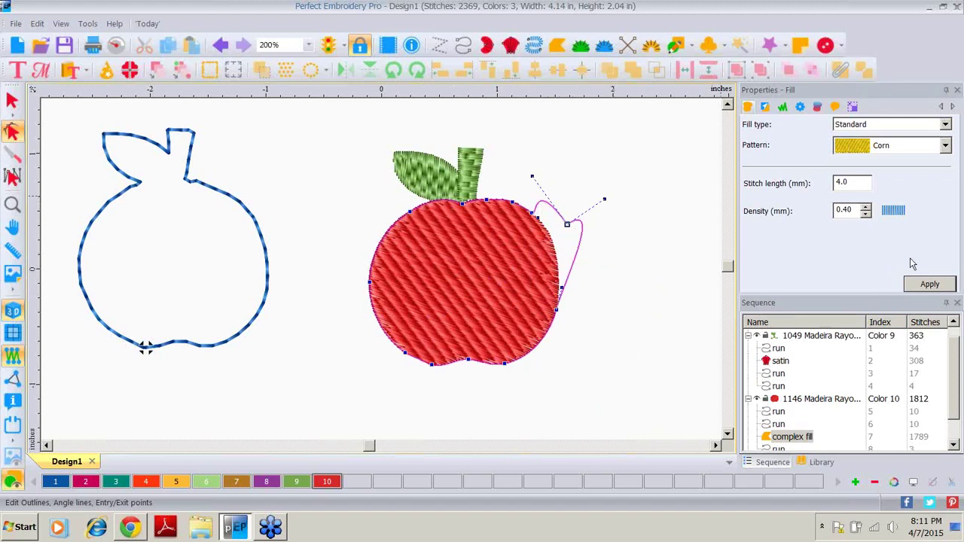
{"action": "left_click", "coordinate": [919, 286]}
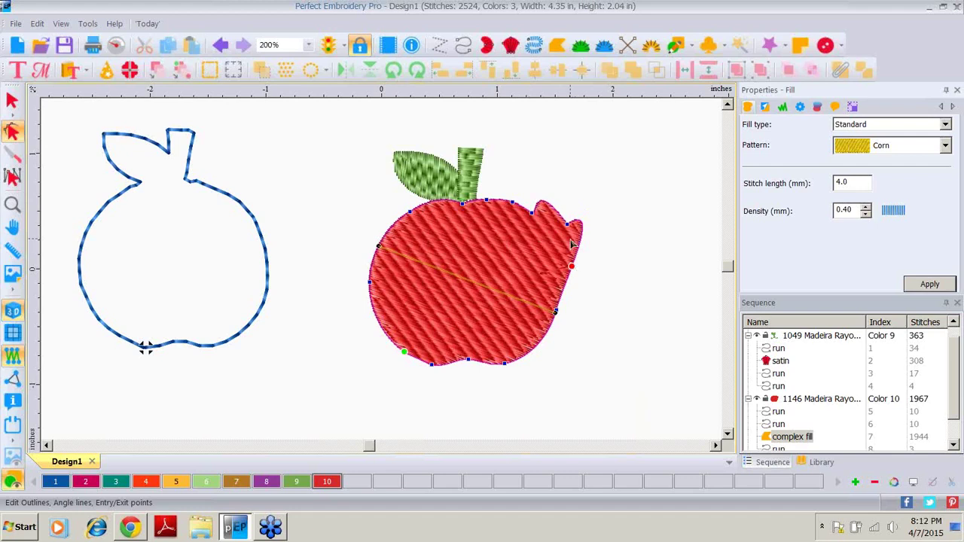
Pull the apple's lower-right outline point outward, set it to Smooth and adjust its curve handles
{"action": "left_click_drag", "start_coordinate": [574, 273], "coordinate": [600, 308]}
{"action": "right_click", "coordinate": [601, 306]}
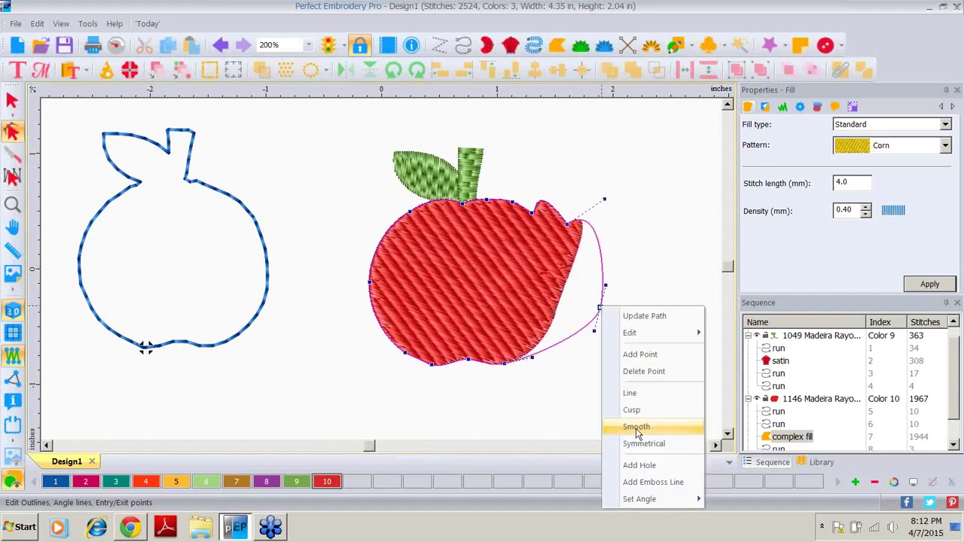
{"action": "left_click", "coordinate": [637, 428]}
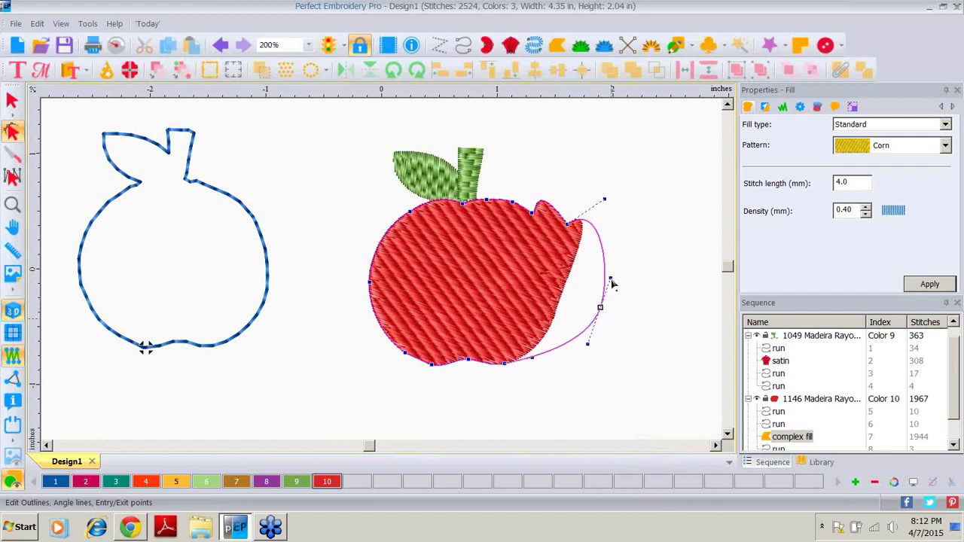
{"action": "left_click_drag", "start_coordinate": [612, 283], "coordinate": [576, 352]}
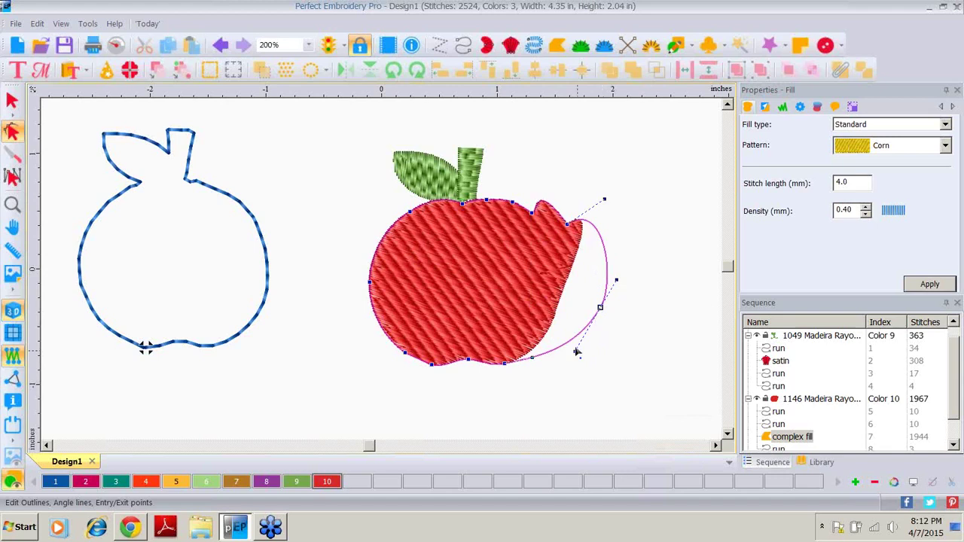
Convert the apple's lower-right outline point to Symmetrical and swing its paired curve handles to reshape the bulge
{"action": "right_click", "coordinate": [599, 310]}
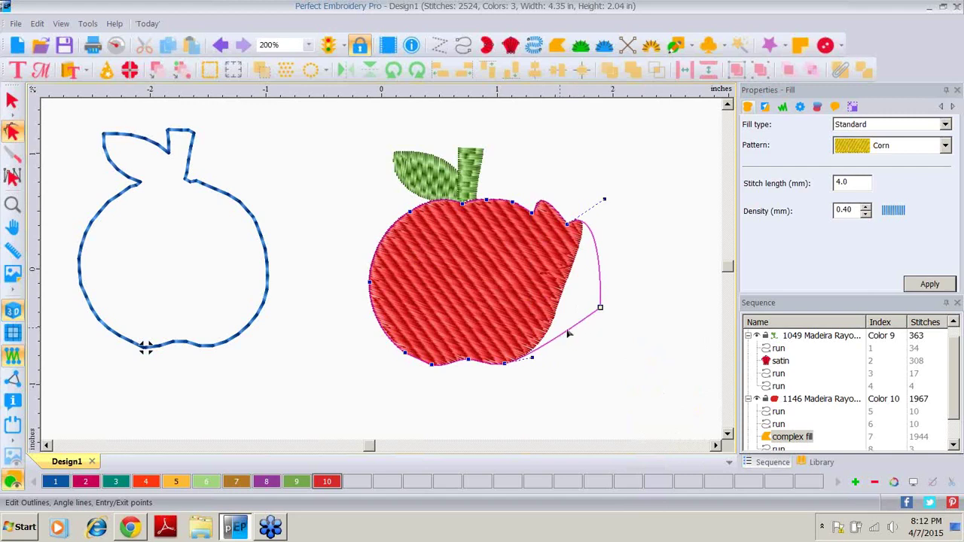
{"action": "left_click", "coordinate": [601, 308]}
{"action": "right_click", "coordinate": [601, 309]}
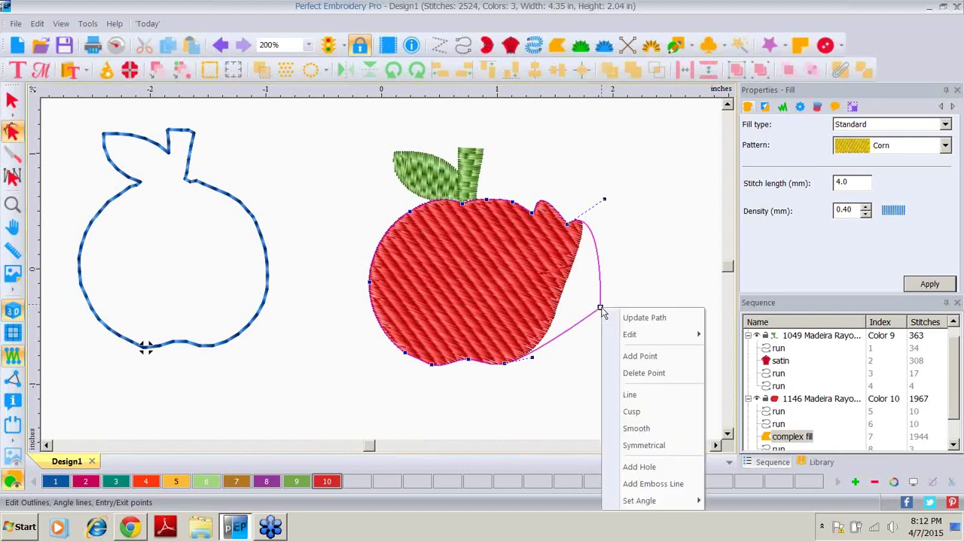
{"action": "left_click", "coordinate": [645, 445]}
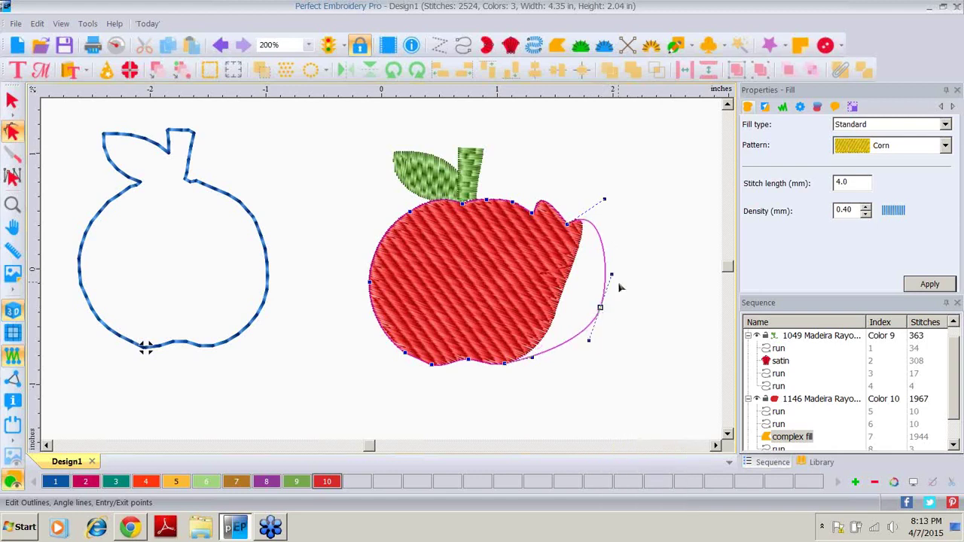
{"action": "mouse_move", "coordinate": [620, 282]}
{"action": "left_mouse_down"}
{"action": "mouse_move", "coordinate": [635, 243]}
{"action": "mouse_move", "coordinate": [621, 266]}
{"action": "left_mouse_up"}
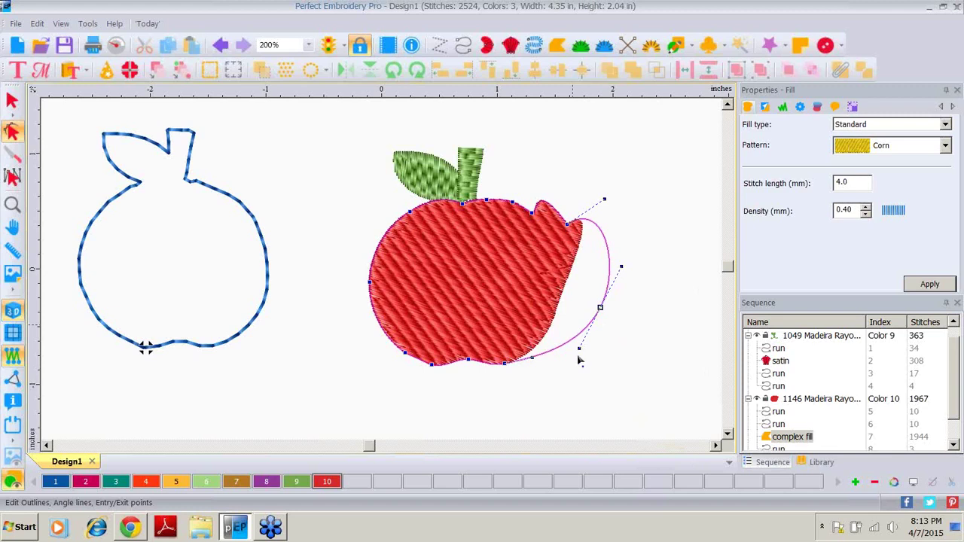
{"action": "left_click_drag", "start_coordinate": [621, 271], "coordinate": [628, 259]}
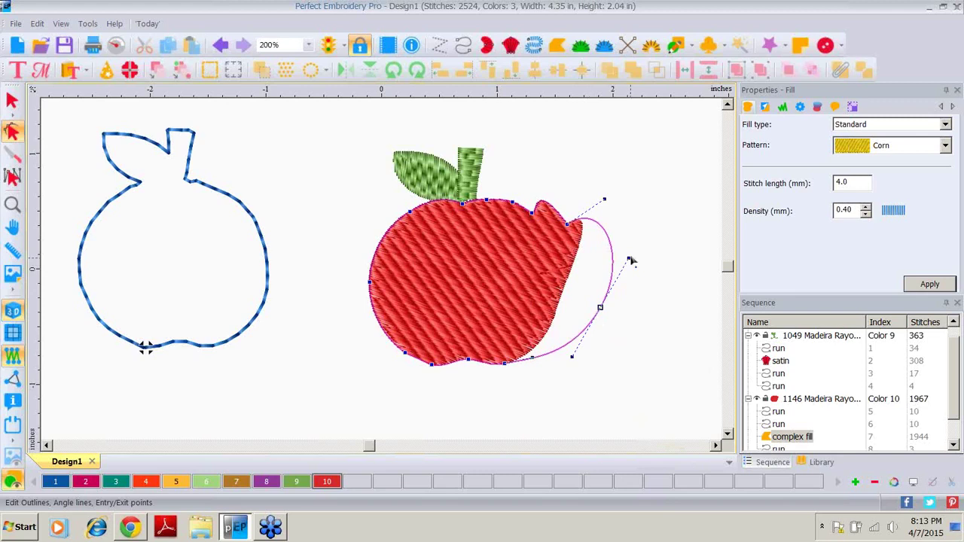
{"action": "left_click_drag", "start_coordinate": [631, 261], "coordinate": [628, 280]}
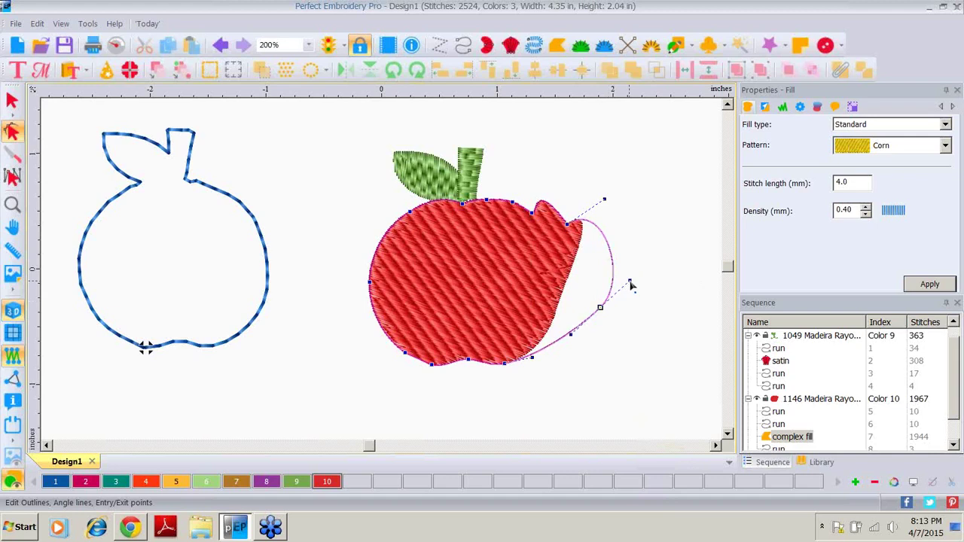
{"action": "left_click_drag", "start_coordinate": [631, 286], "coordinate": [616, 268]}
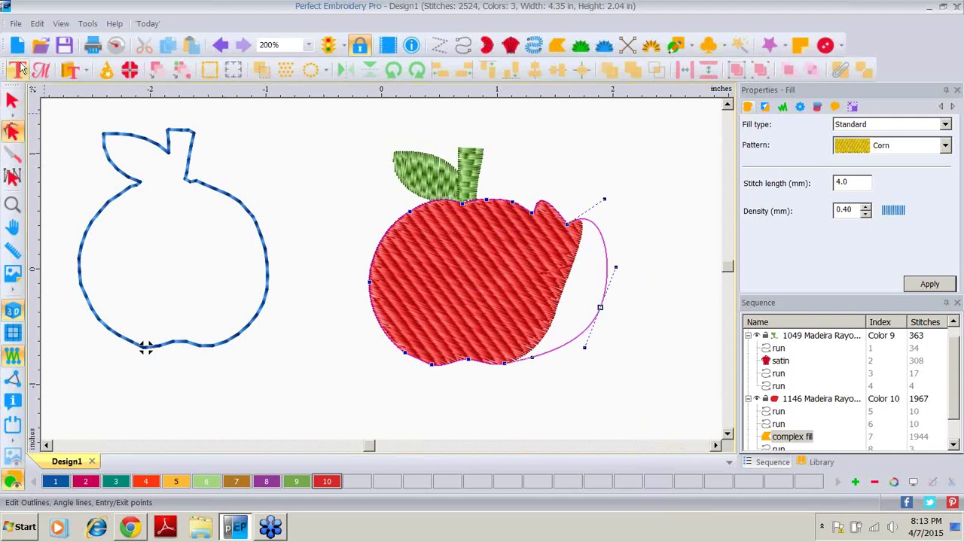
Open the cowboy hat design 7393.c2s from the Perfect Embroidery Pro Free Designs folder
{"action": "left_click", "coordinate": [15, 23]}
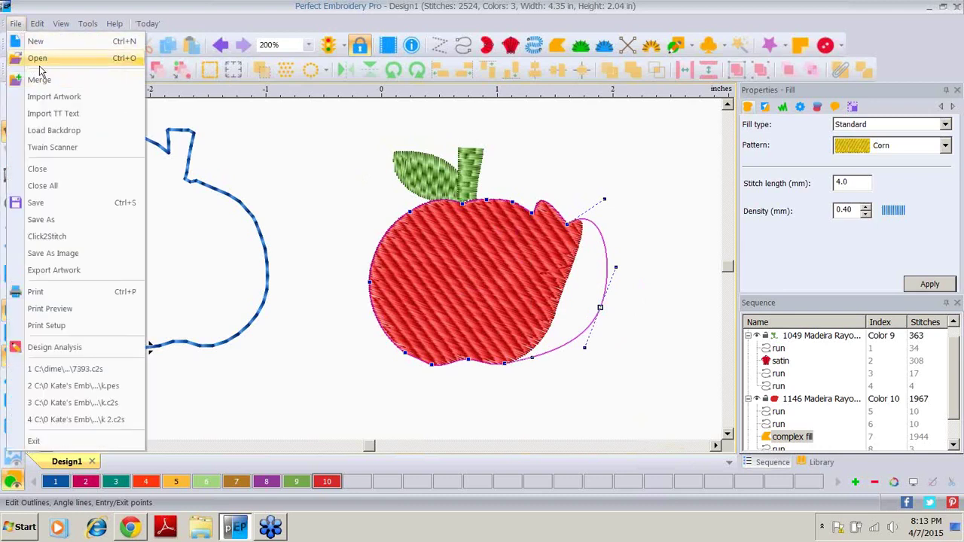
{"action": "left_click", "coordinate": [37, 58]}
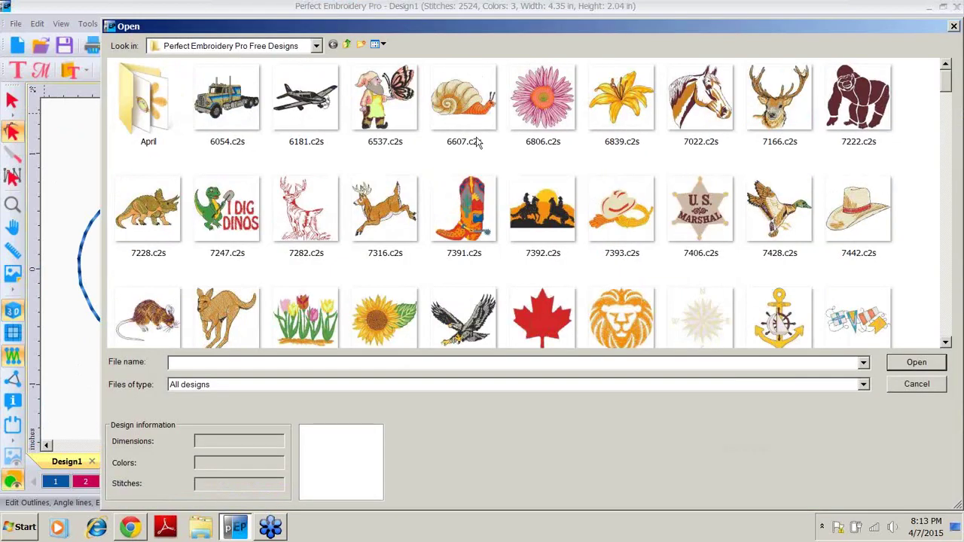
{"action": "left_click", "coordinate": [621, 216]}
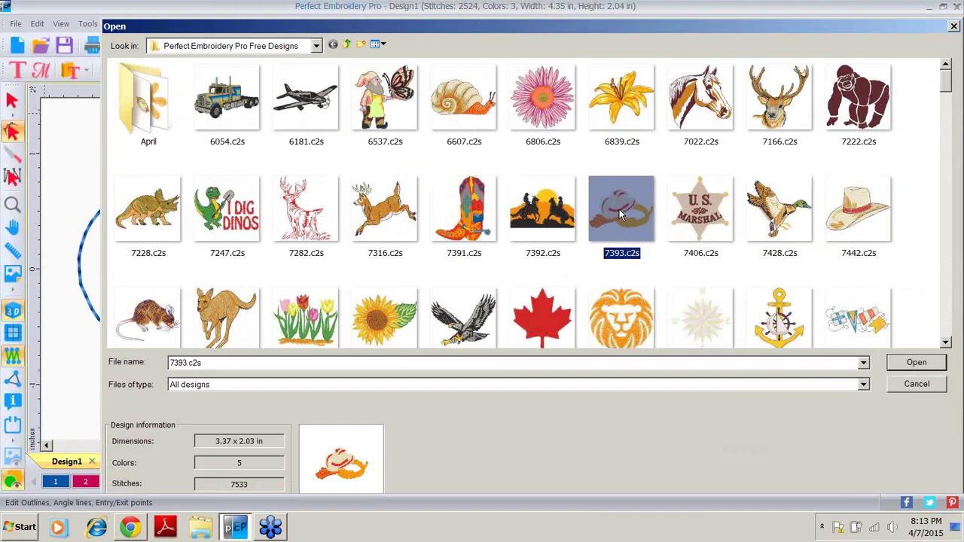
{"action": "key", "text": "Escape"}
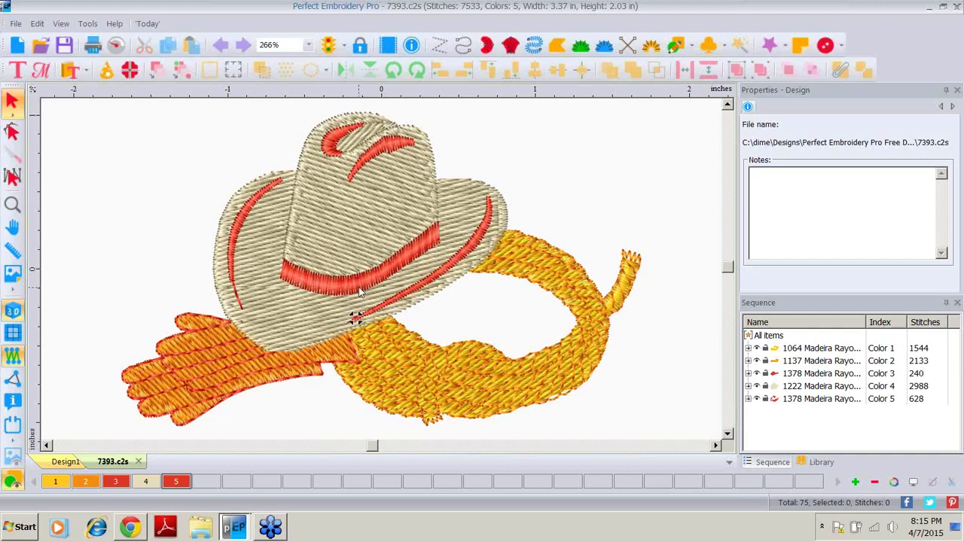
Merge 7393.c2s into a new blank design and close the separately opened 7393.c2s file
{"action": "left_click", "coordinate": [16, 47]}
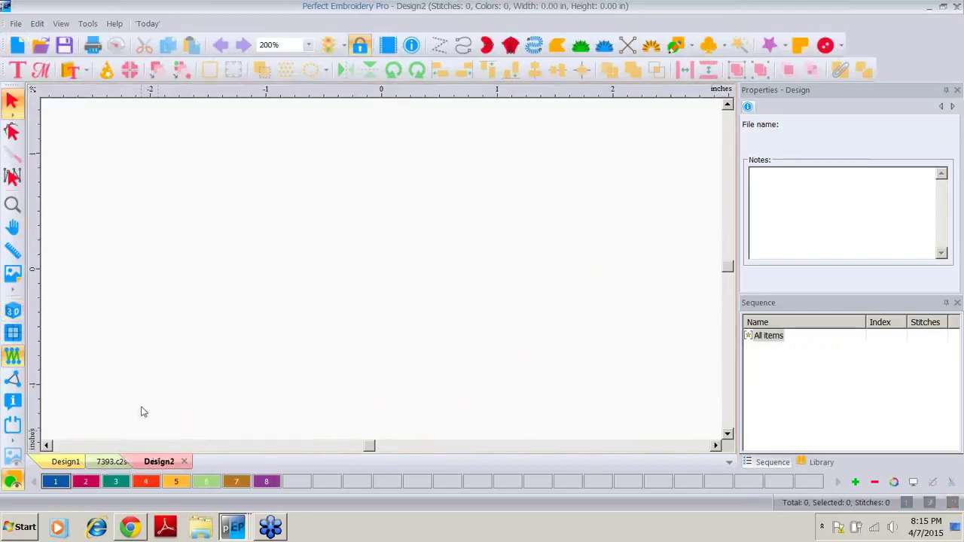
{"action": "left_click", "coordinate": [16, 24]}
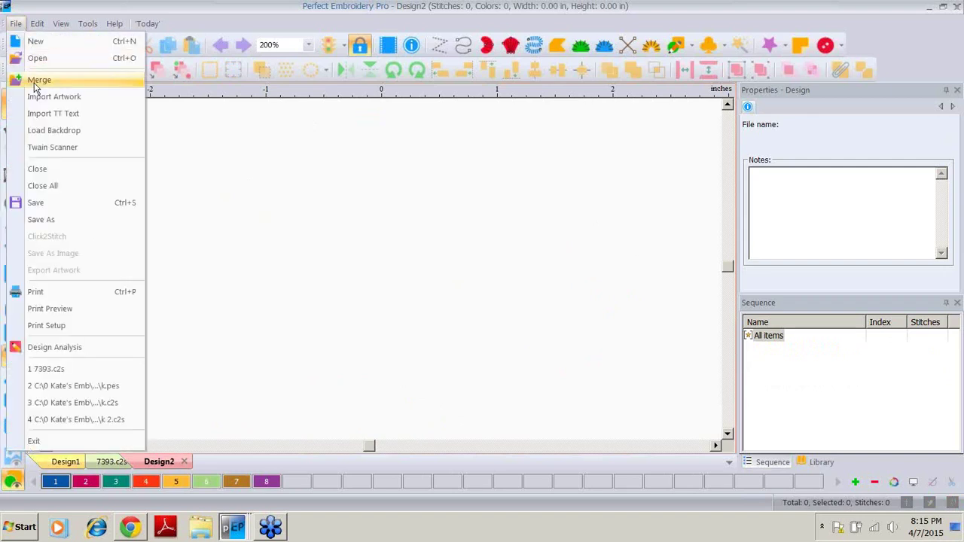
{"action": "left_click", "coordinate": [38, 82]}
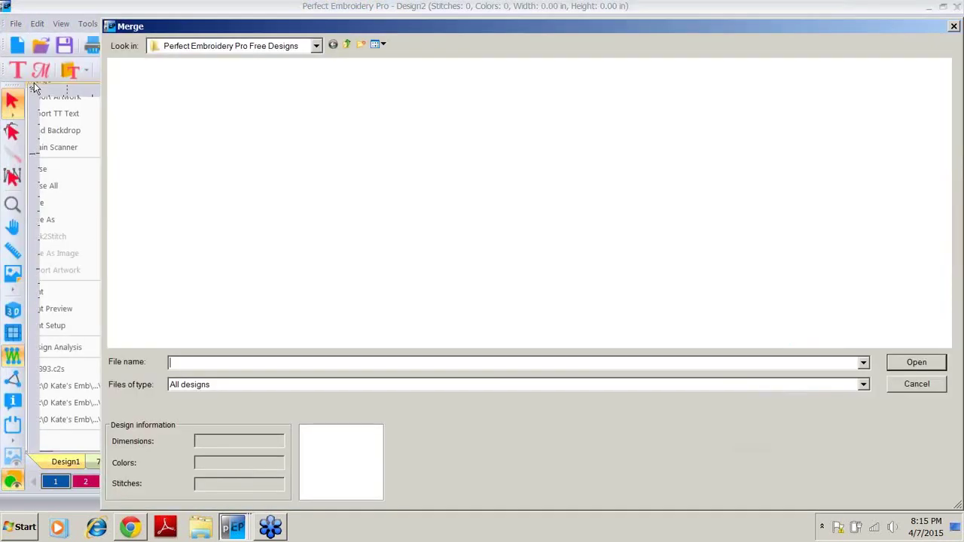
{"action": "left_click", "coordinate": [622, 212]}
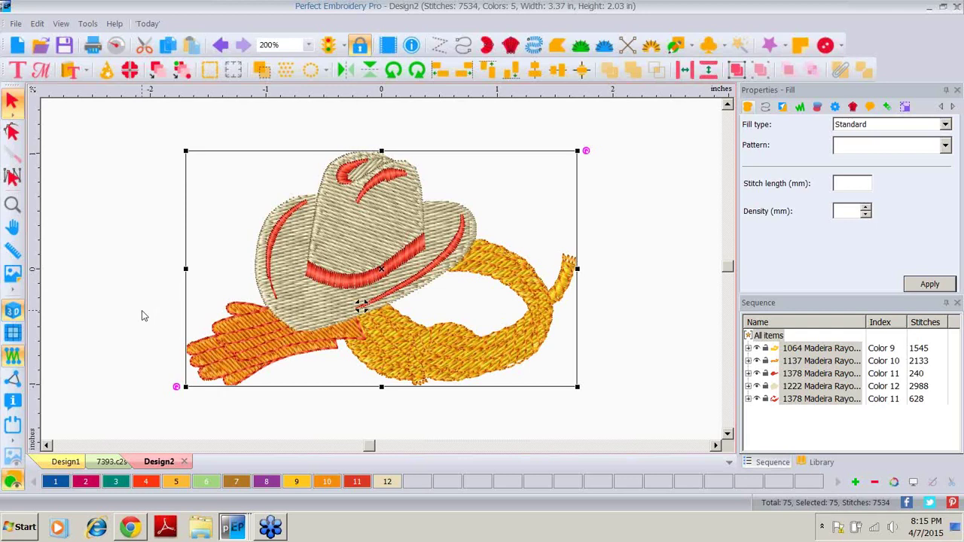
{"action": "left_click", "coordinate": [113, 462]}
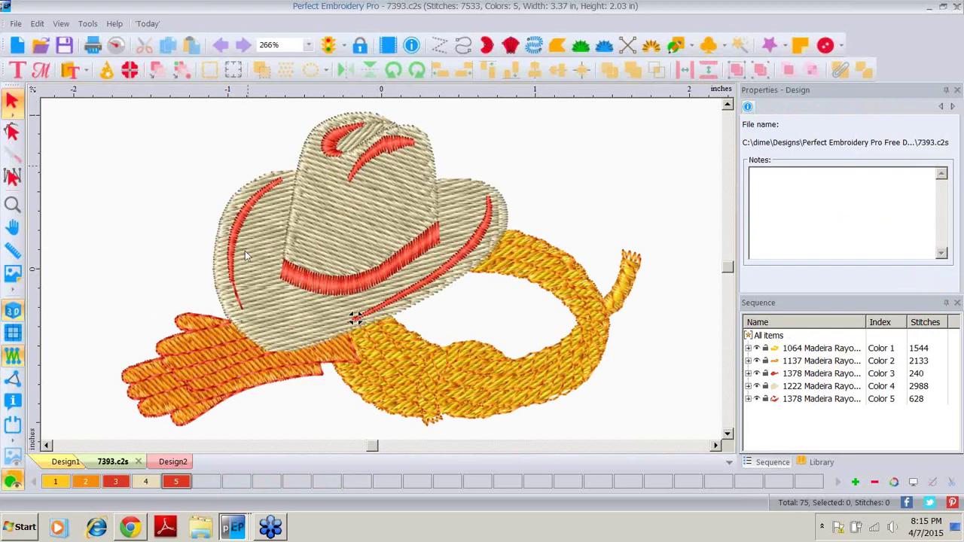
{"action": "left_click", "coordinate": [138, 462]}
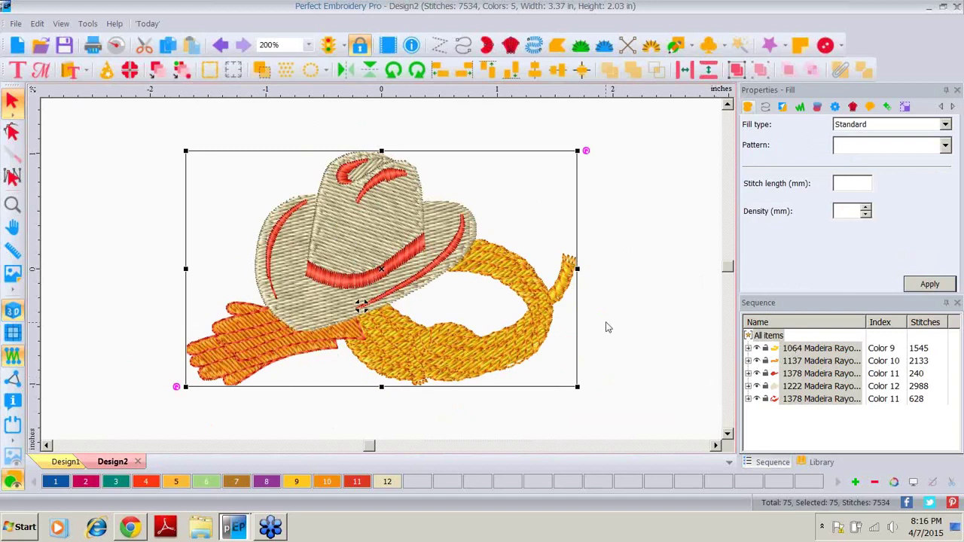
Delete the yellow 1064 Madeira Rayon color layer that fills the rope
{"action": "left_click", "coordinate": [816, 350]}
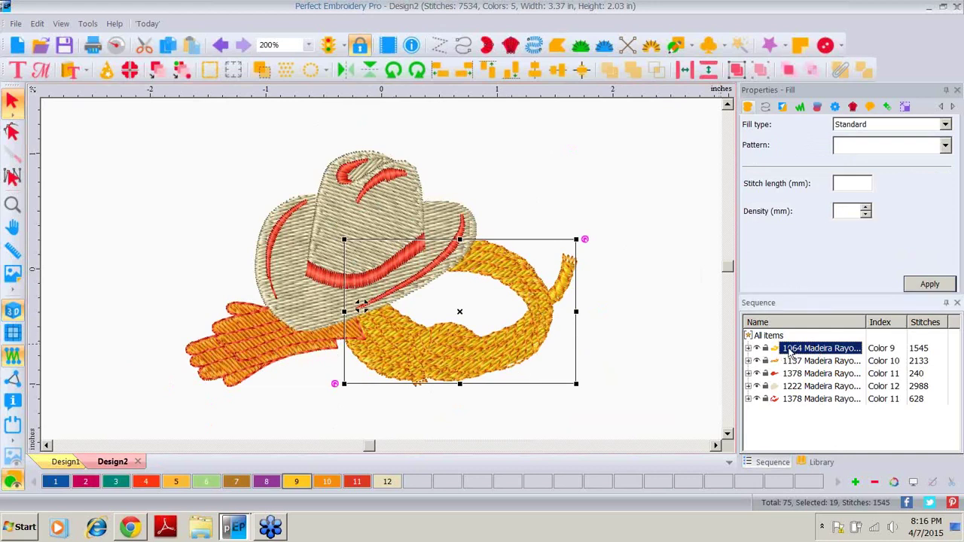
{"action": "right_click", "coordinate": [530, 285]}
{"action": "left_click", "coordinate": [560, 95]}
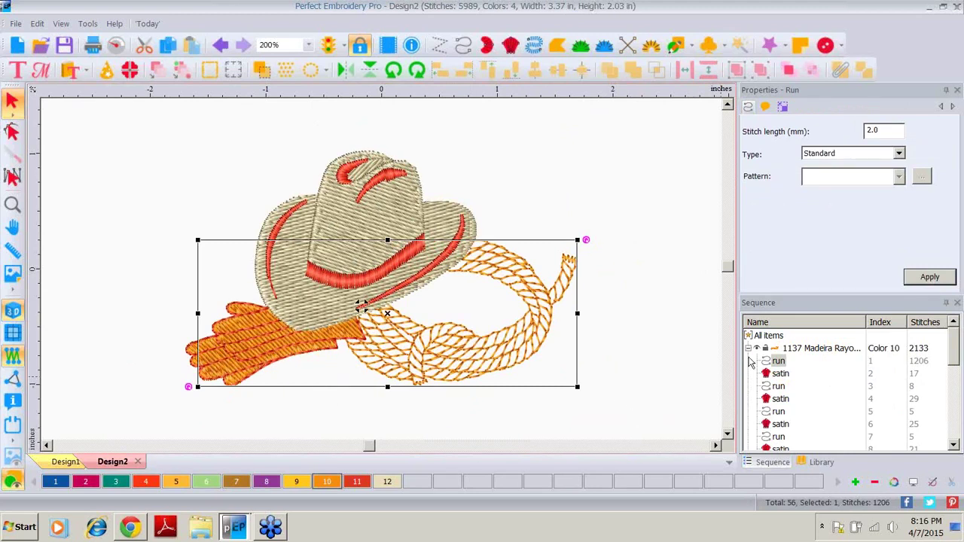
Delete the orange 1137 rope and glove layer and the red 1378 glove outline layer, leaving only the hat
{"action": "left_click", "coordinate": [749, 349]}
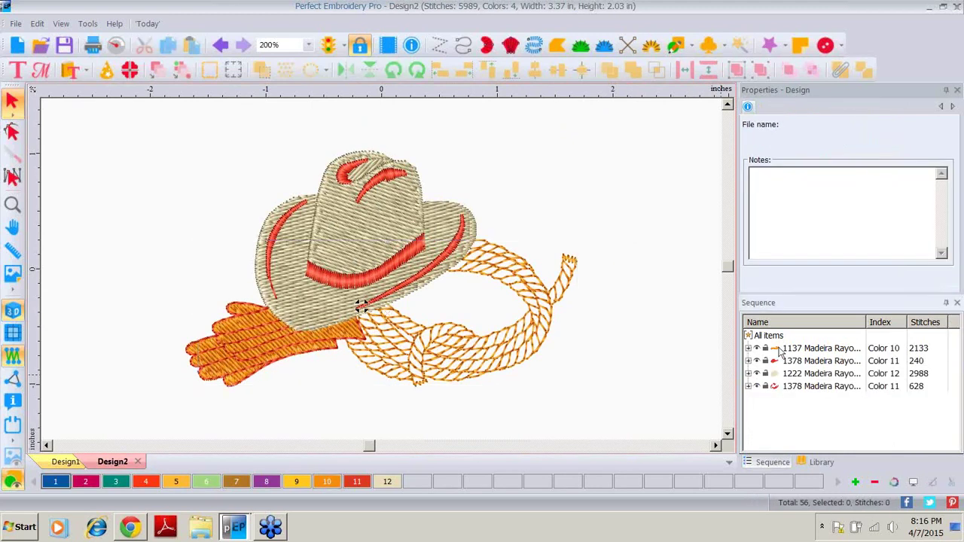
{"action": "left_click", "coordinate": [795, 349]}
{"action": "left_click", "coordinate": [796, 351]}
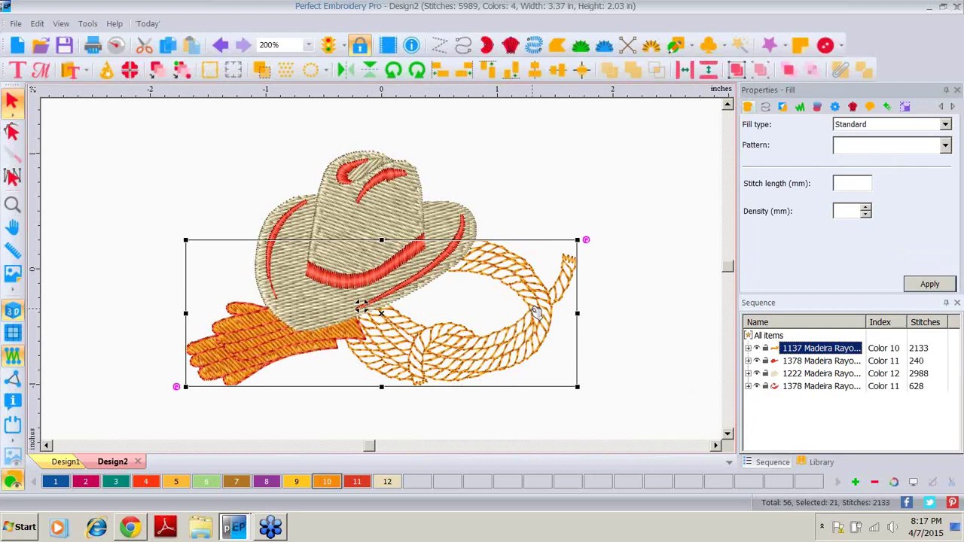
{"action": "key", "text": "Delete"}
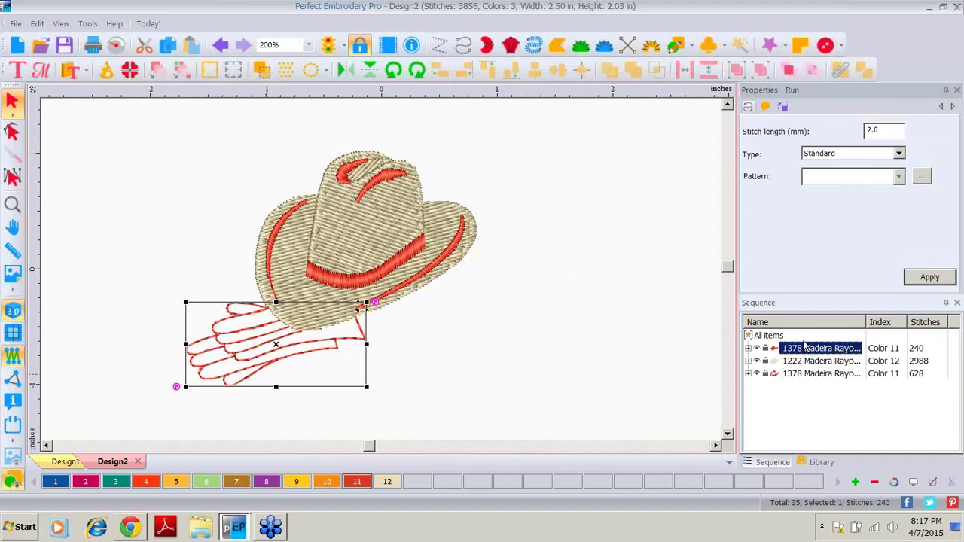
{"action": "key", "text": "Delete"}
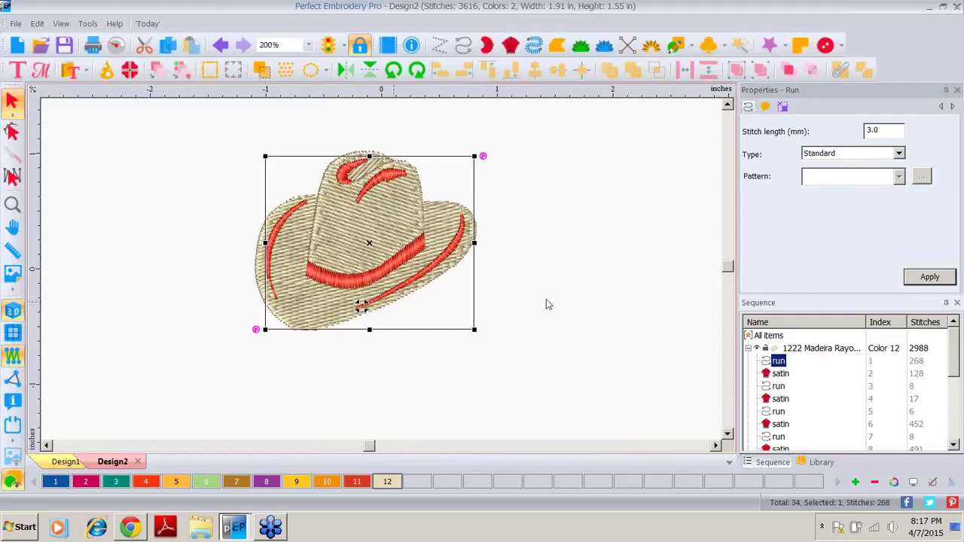
Collapse the hat's 1222 color layer in the sequence and remove the unused colors from the thread palette
{"action": "left_click", "coordinate": [748, 348]}
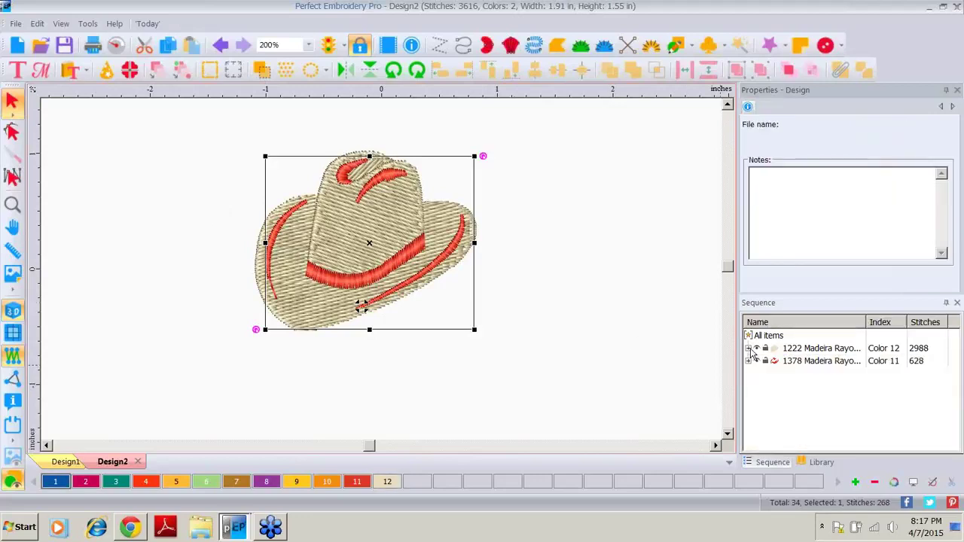
{"action": "left_click", "coordinate": [750, 351]}
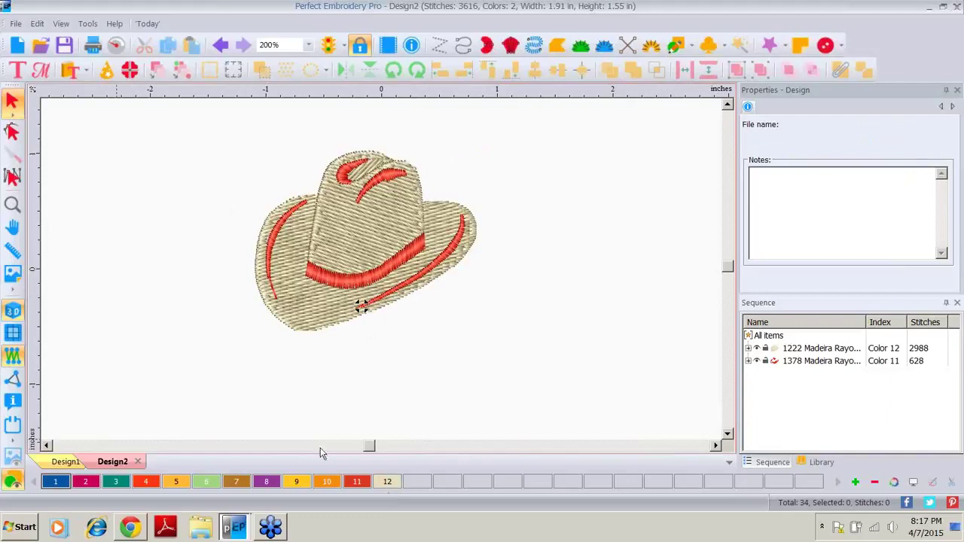
{"action": "left_click", "coordinate": [876, 486]}
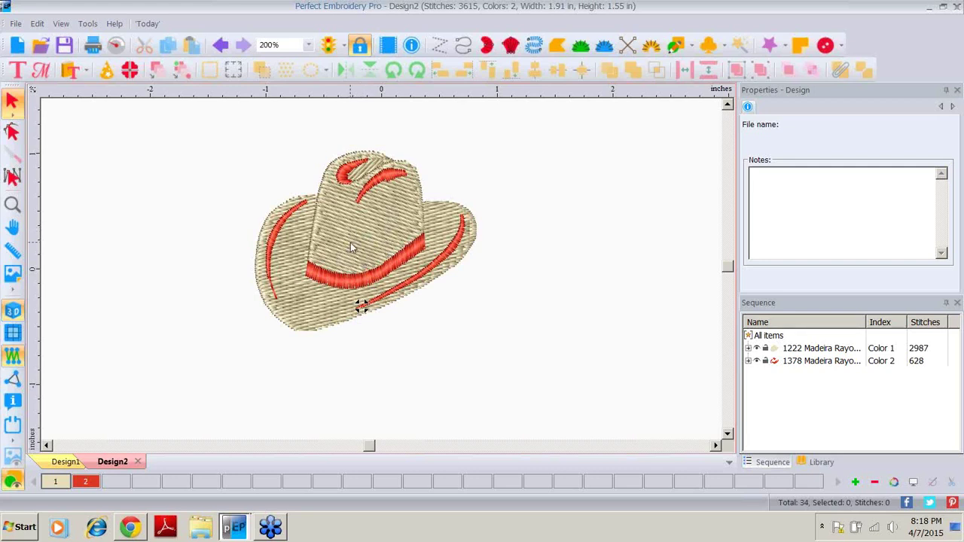
Change the hat's fill color 1 to Madeira Rayon 1309 Candy Floss
{"action": "double_click", "coordinate": [55, 483]}
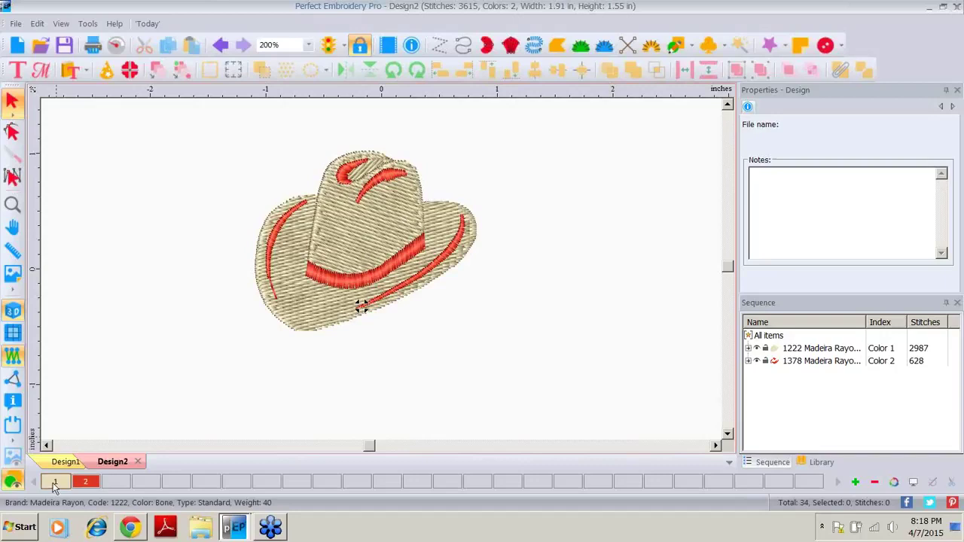
{"action": "left_click", "coordinate": [547, 166]}
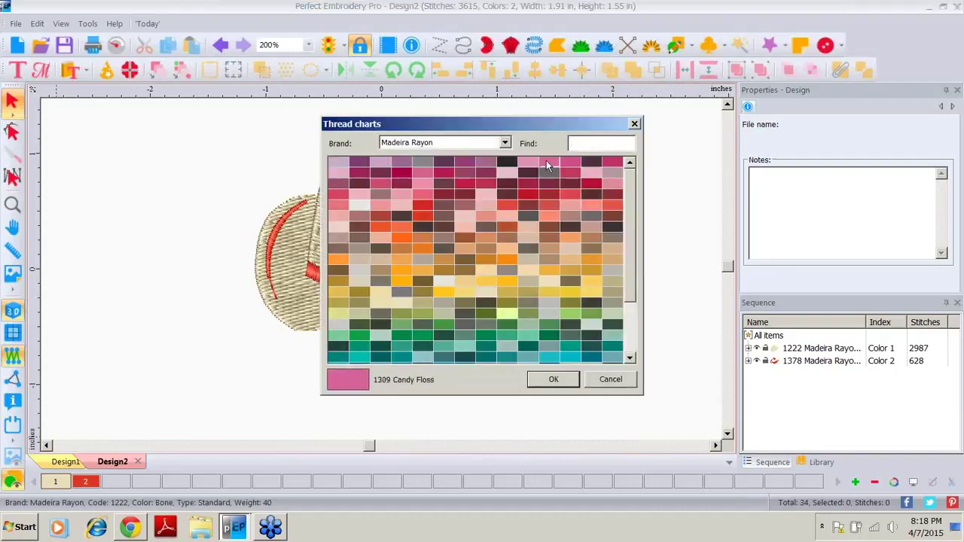
{"action": "left_click", "coordinate": [550, 382]}
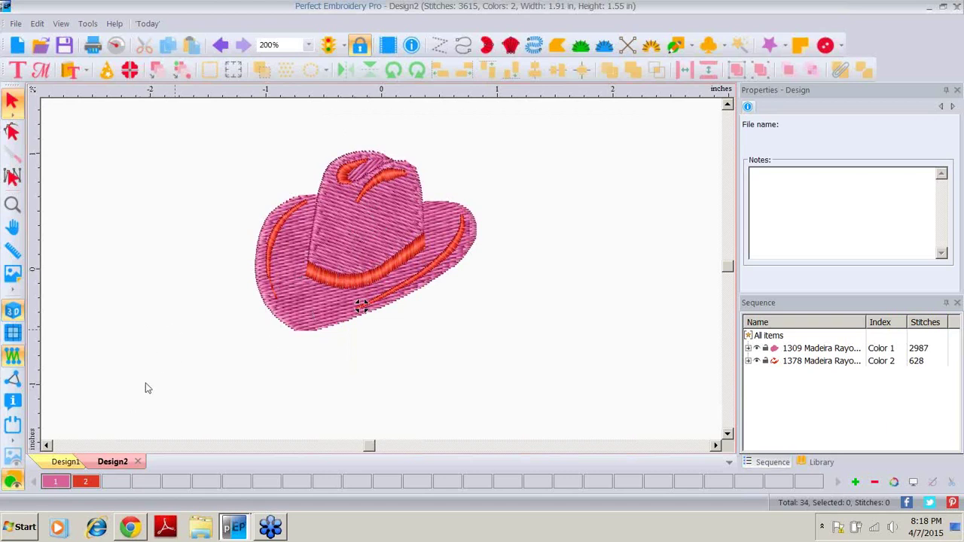
Change color 2, the hat's band and accent stripes, to off-white Madeira Rayon 1071
{"action": "double_click", "coordinate": [85, 482]}
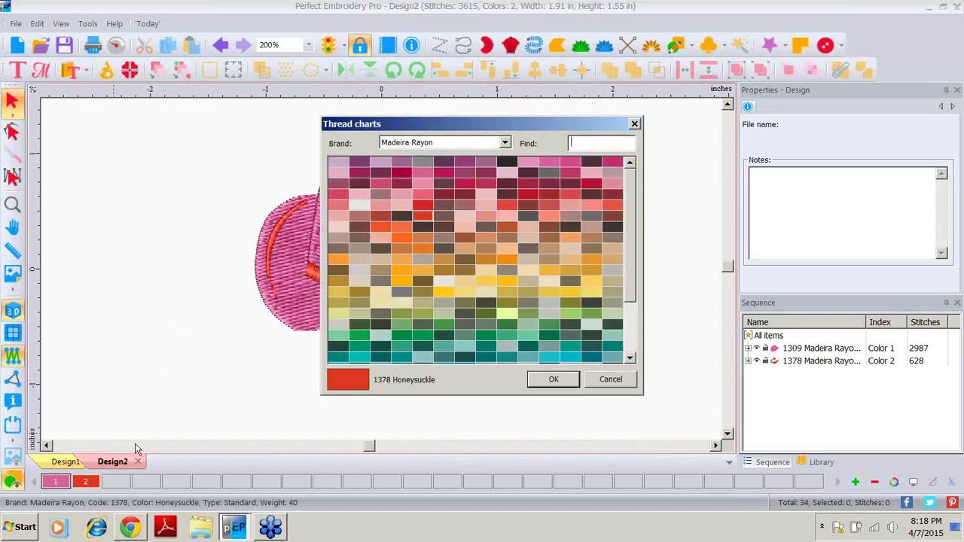
{"action": "left_click", "coordinate": [445, 283]}
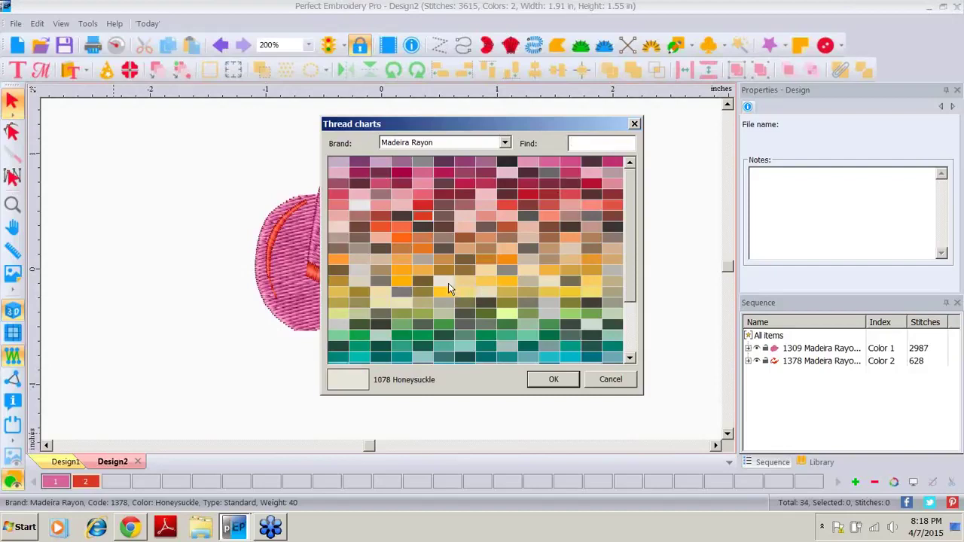
{"action": "left_click", "coordinate": [554, 380]}
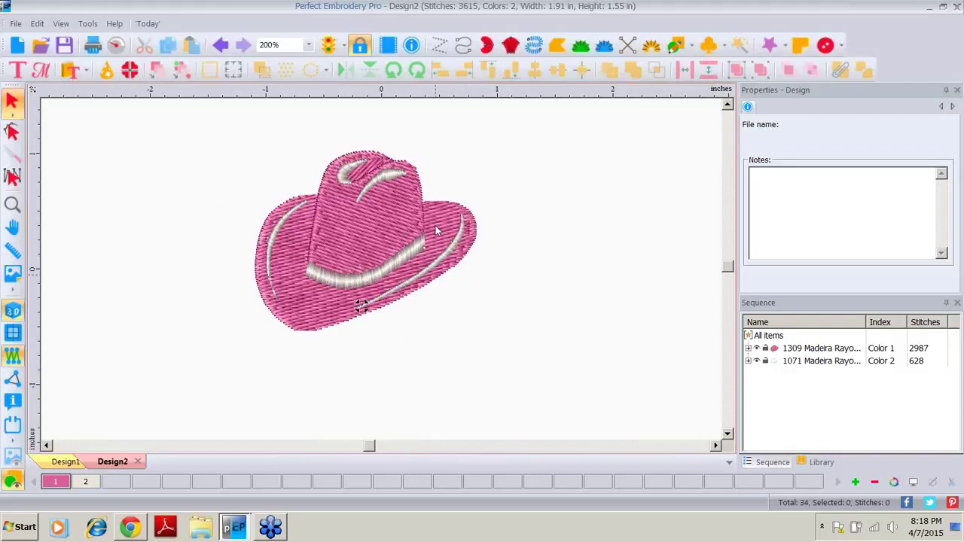
Create an outline from the pink 1309 hat fill at 0 in distance and assign it a new teal thread as color 3
{"action": "left_click", "coordinate": [820, 351]}
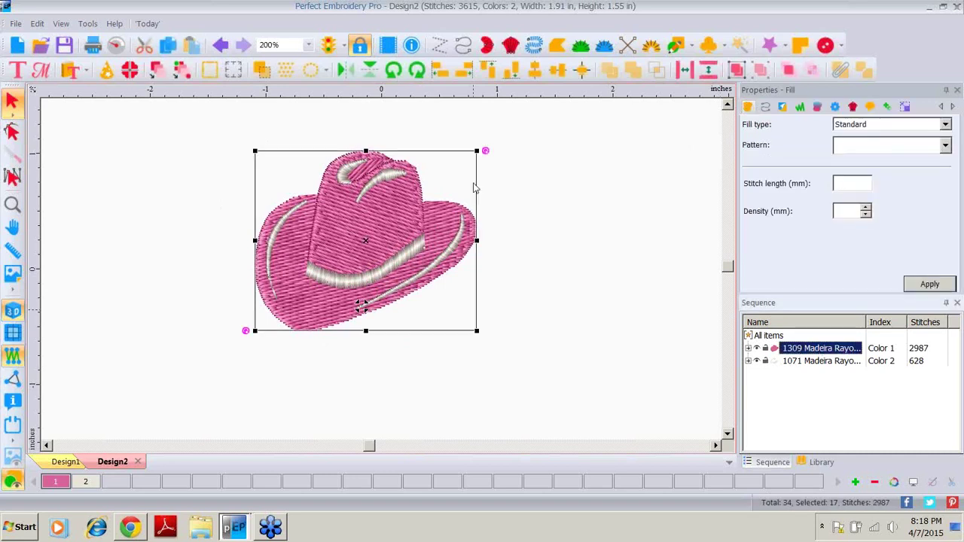
{"action": "right_click", "coordinate": [390, 209]}
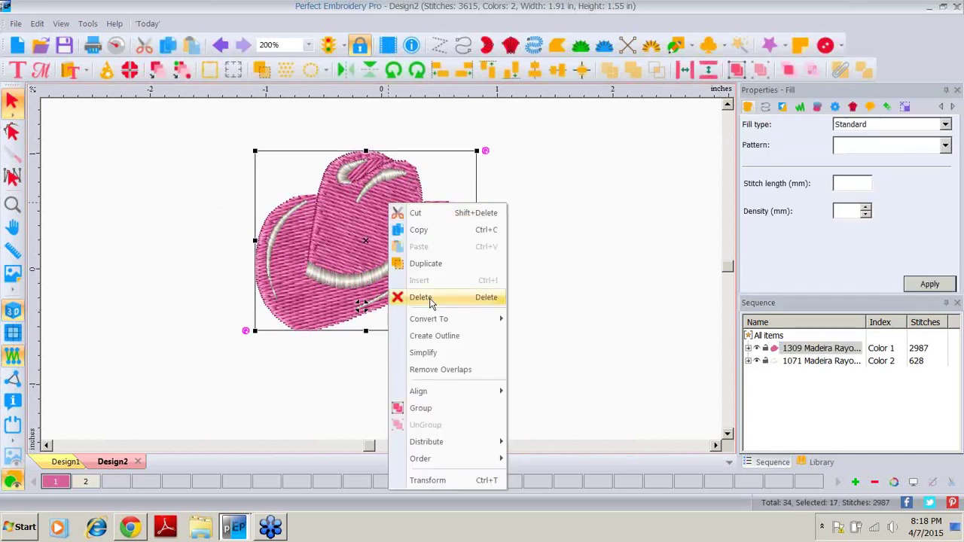
{"action": "left_click", "coordinate": [427, 339]}
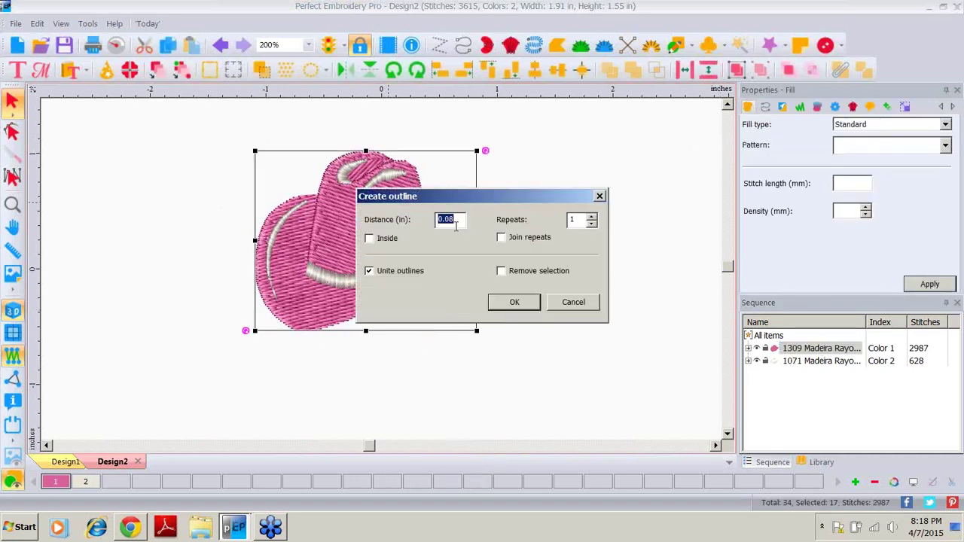
{"action": "type", "text": "0"}
{"action": "left_click", "coordinate": [525, 308]}
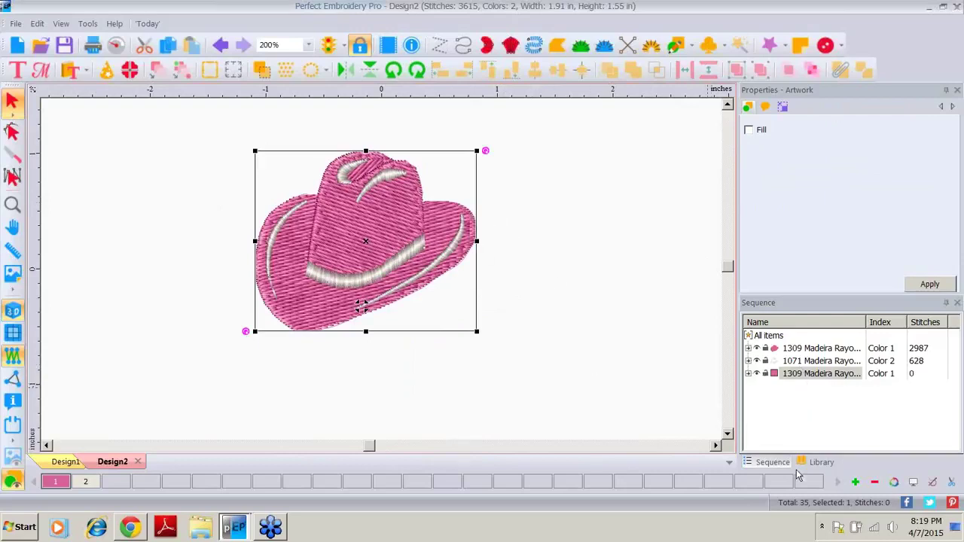
{"action": "left_click", "coordinate": [855, 482]}
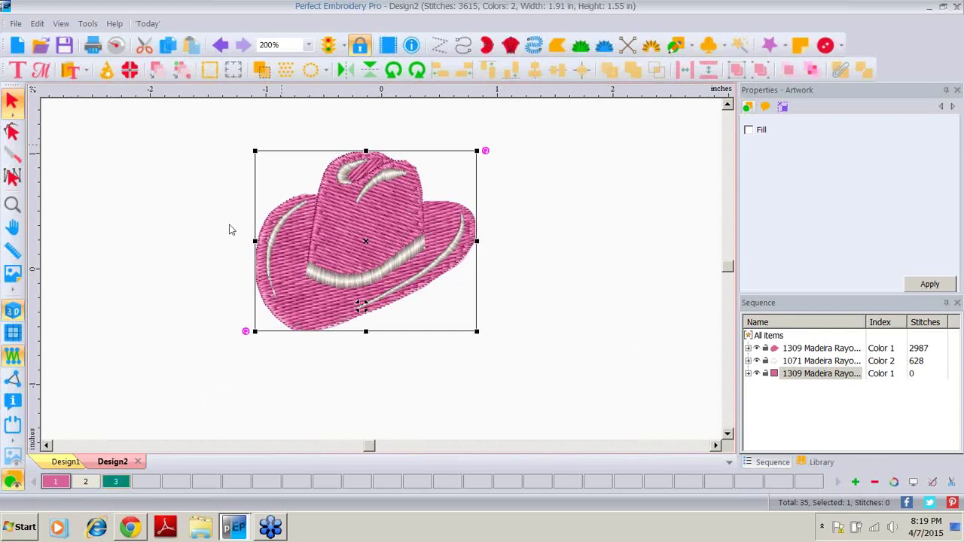
{"action": "left_click", "coordinate": [113, 483]}
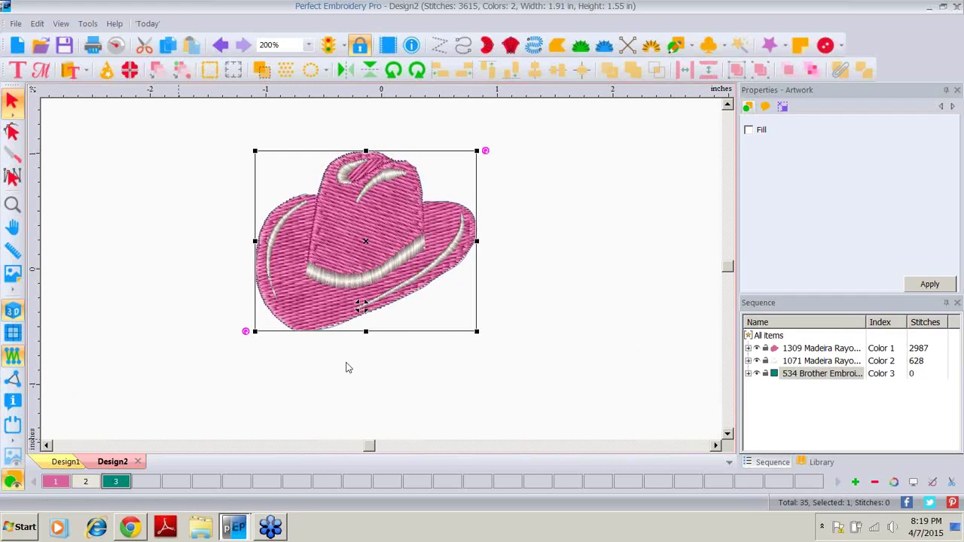
Convert the hat's teal color 3 outline artwork to a Run stitch
{"action": "left_click", "coordinate": [749, 374]}
{"action": "left_click", "coordinate": [788, 387]}
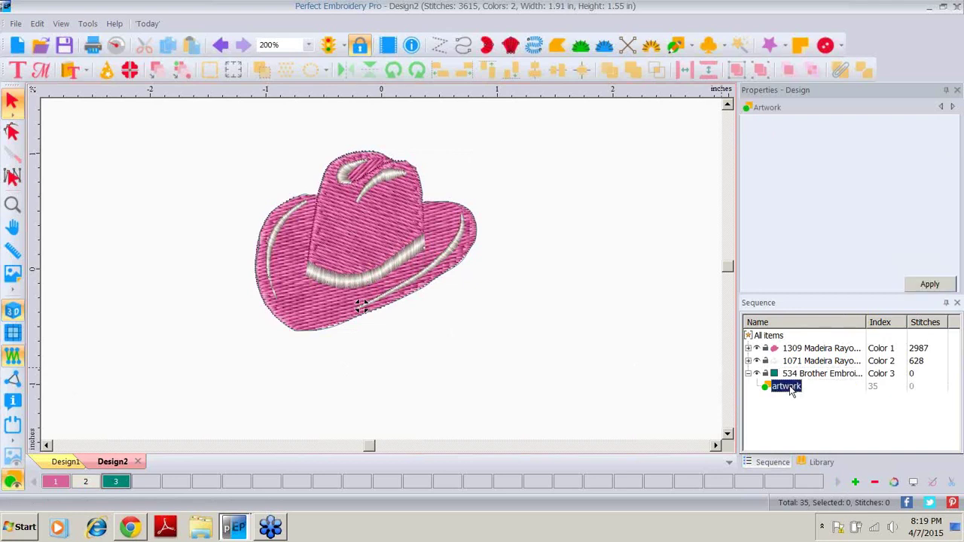
{"action": "right_click", "coordinate": [437, 204]}
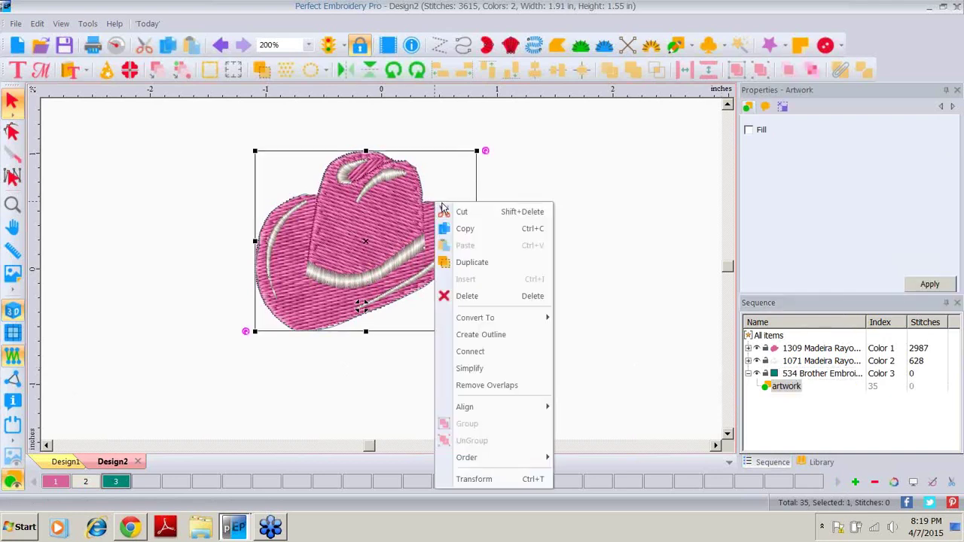
{"action": "mouse_move", "coordinate": [473, 321]}
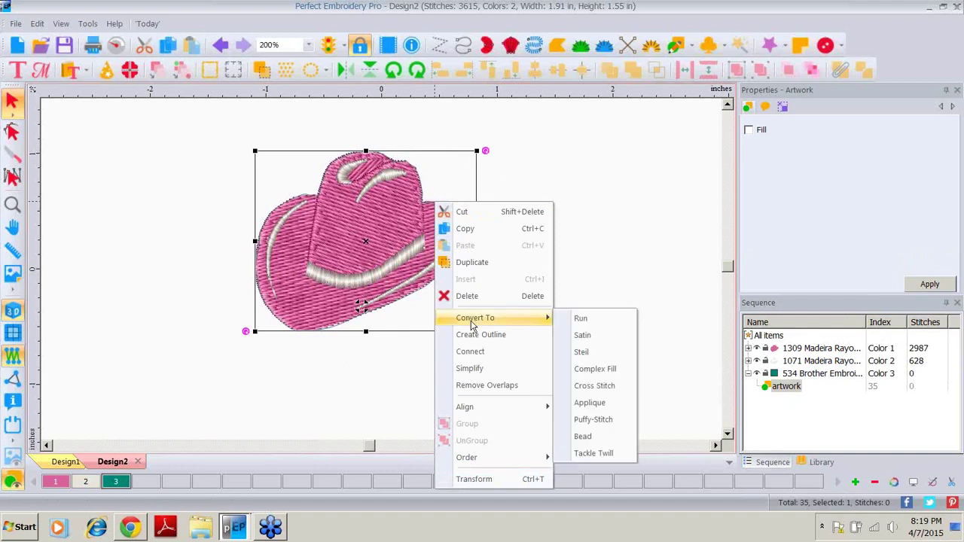
{"action": "left_click", "coordinate": [582, 320]}
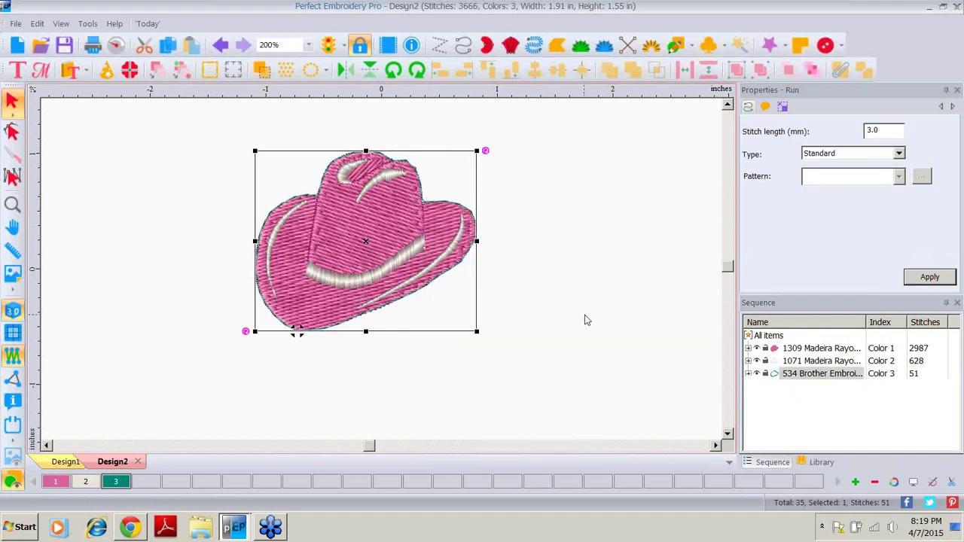
Set the hat outline's run type to Two ply with a 2.5 mm stitch length and apply it
{"action": "left_click", "coordinate": [898, 152]}
{"action": "left_click", "coordinate": [860, 175]}
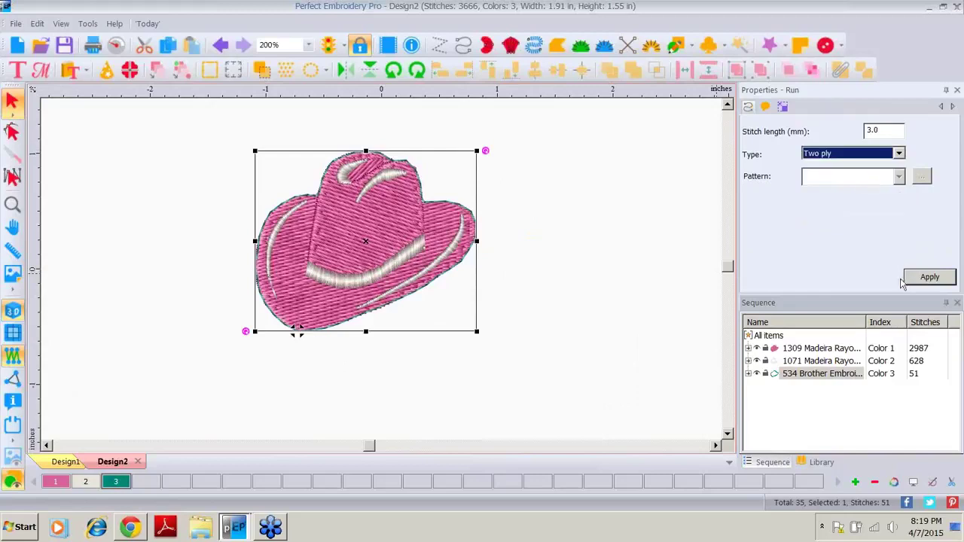
{"action": "left_click", "coordinate": [881, 129]}
{"action": "left_click_drag", "start_coordinate": [887, 130], "coordinate": [836, 140]}
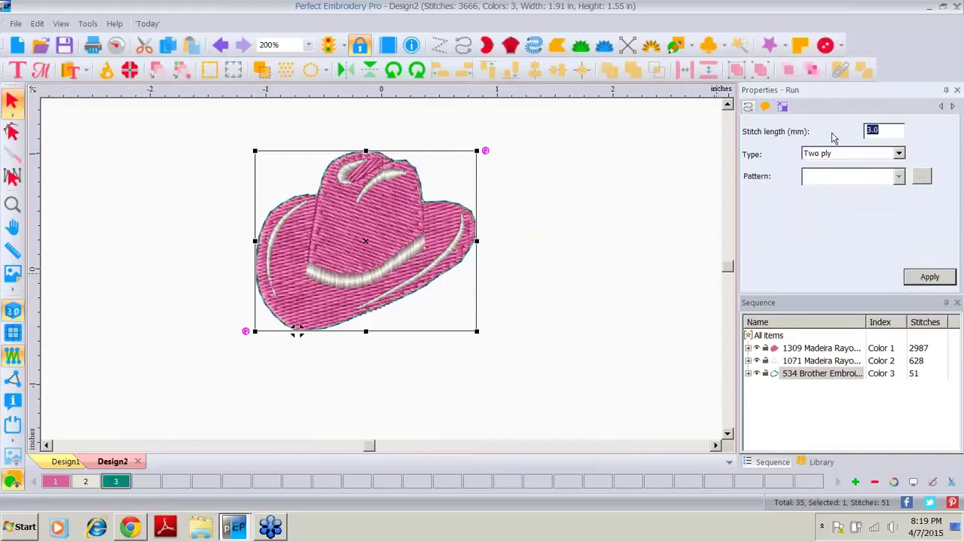
{"action": "type", "text": "2.5"}
{"action": "left_click", "coordinate": [925, 276]}
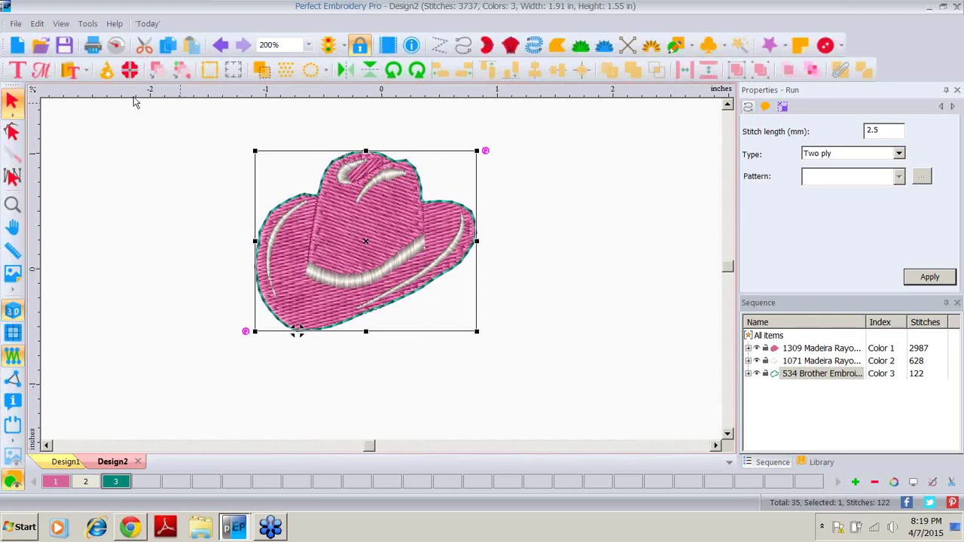
Save the hat design as cowgirl in the Inspiration Series (C2S) format, replacing the existing file
{"action": "left_click", "coordinate": [18, 24]}
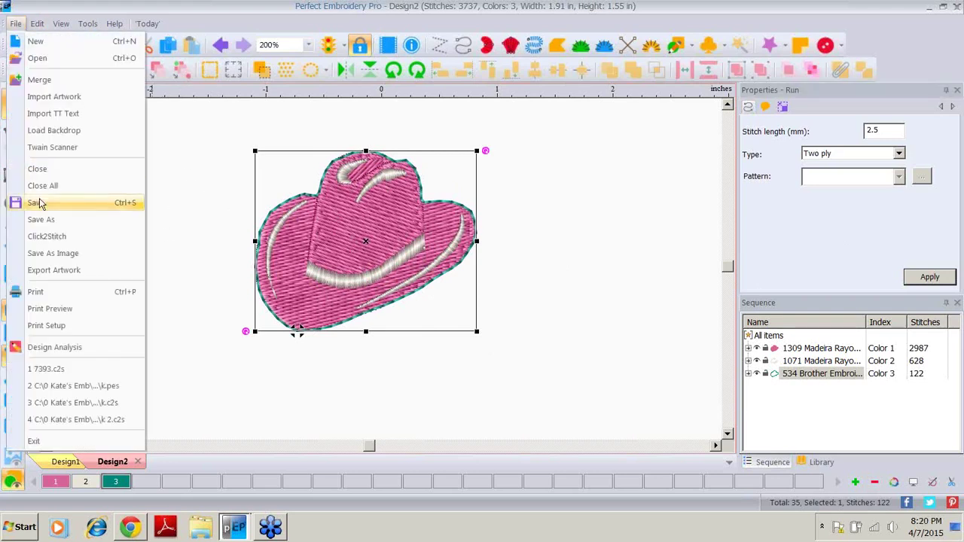
{"action": "left_click", "coordinate": [45, 226]}
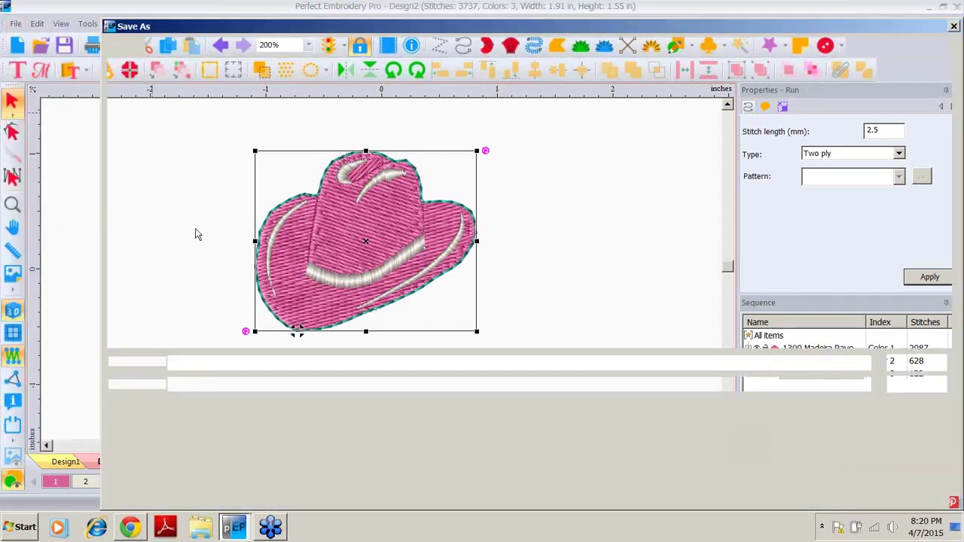
{"action": "type", "text": "cowg"}
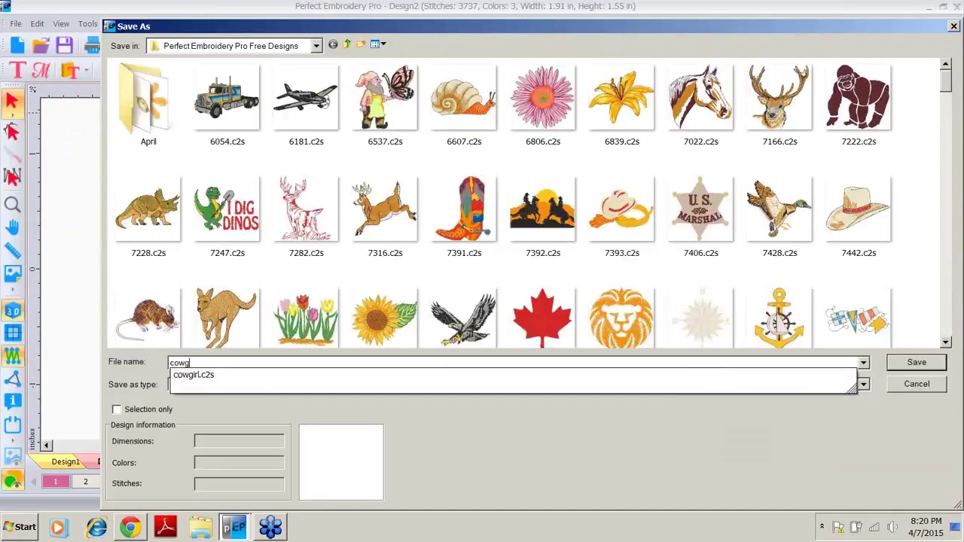
{"action": "type", "text": "irl"}
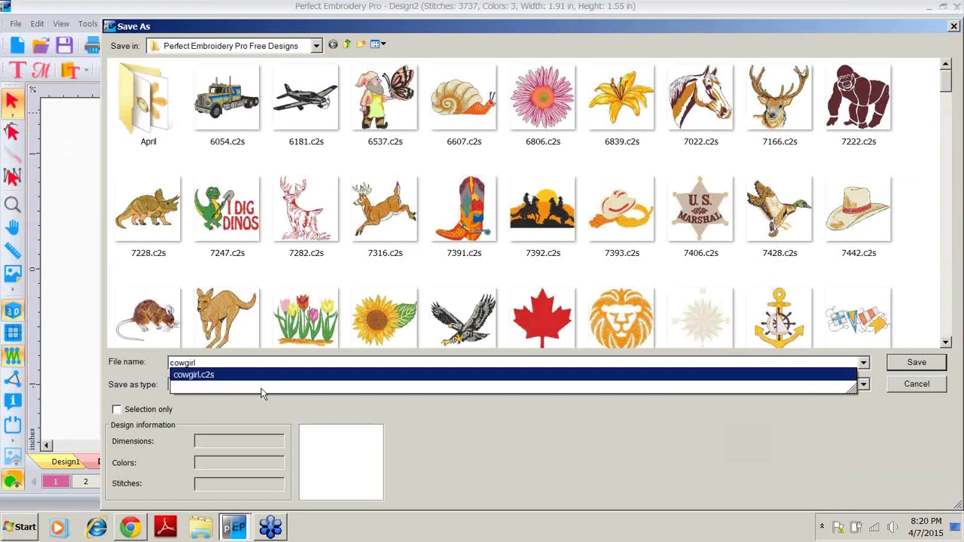
{"action": "left_click", "coordinate": [916, 363]}
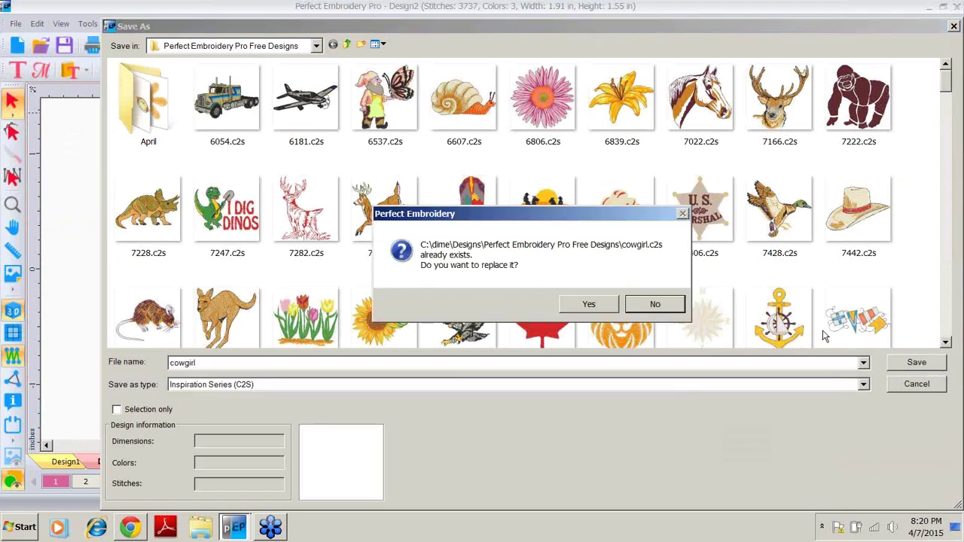
{"action": "left_click", "coordinate": [591, 305]}
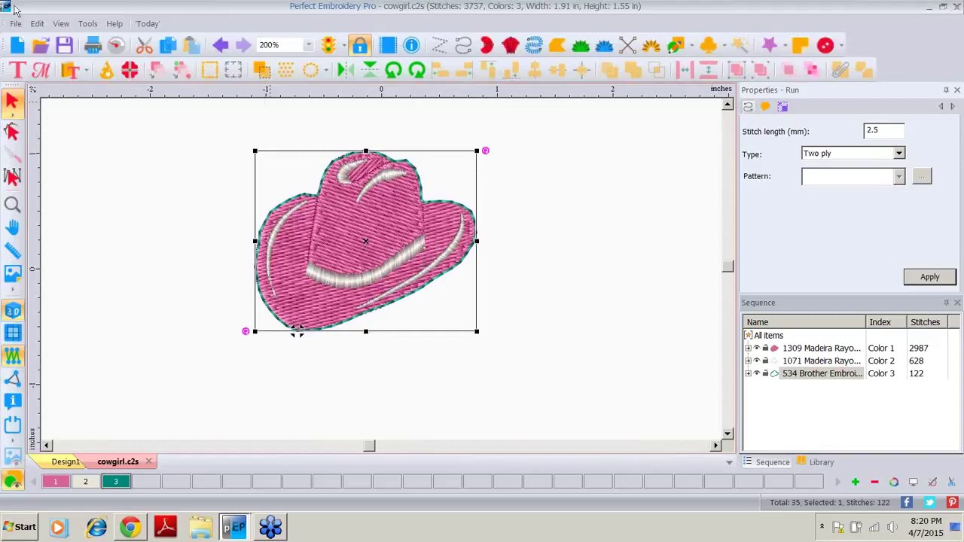
Start a new blank design and merge the seagull-and-sun design 40272.c2s into it
{"action": "left_click", "coordinate": [16, 47]}
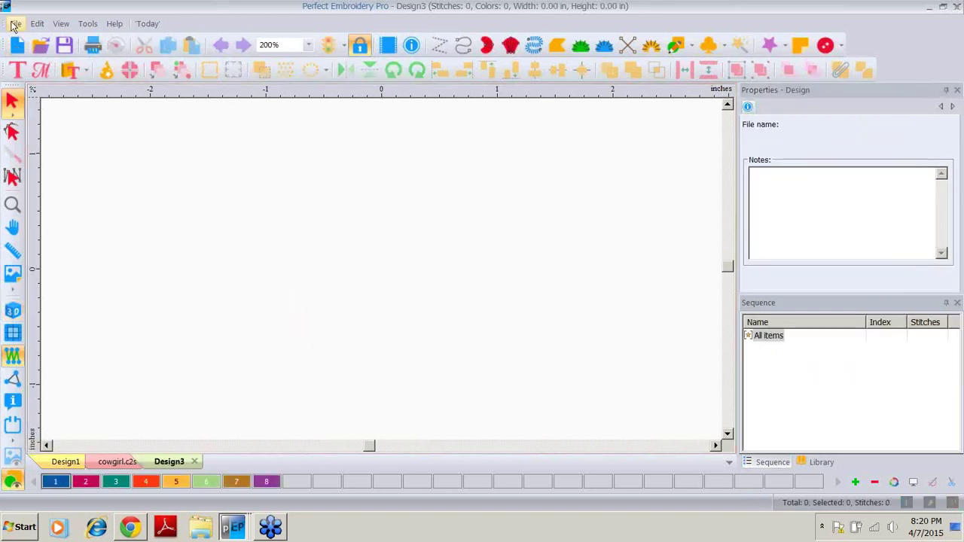
{"action": "left_click", "coordinate": [15, 25]}
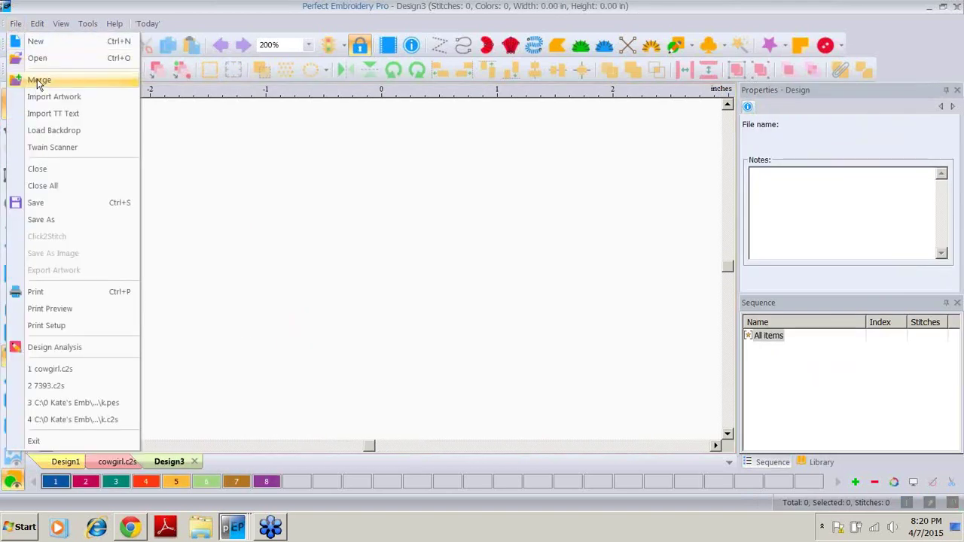
{"action": "left_click", "coordinate": [38, 81]}
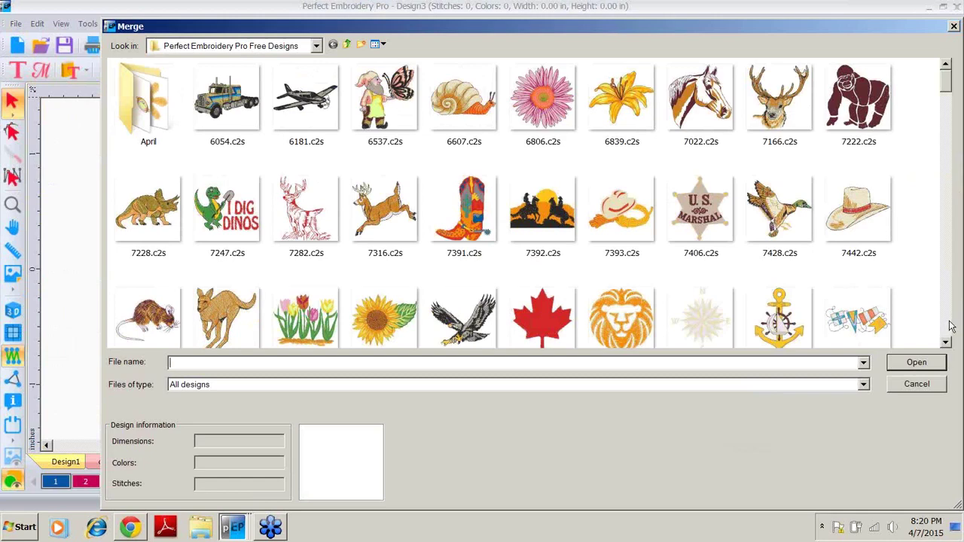
{"action": "scroll", "coordinate": [950, 325], "scroll_direction": "down", "scroll_amount": 5}
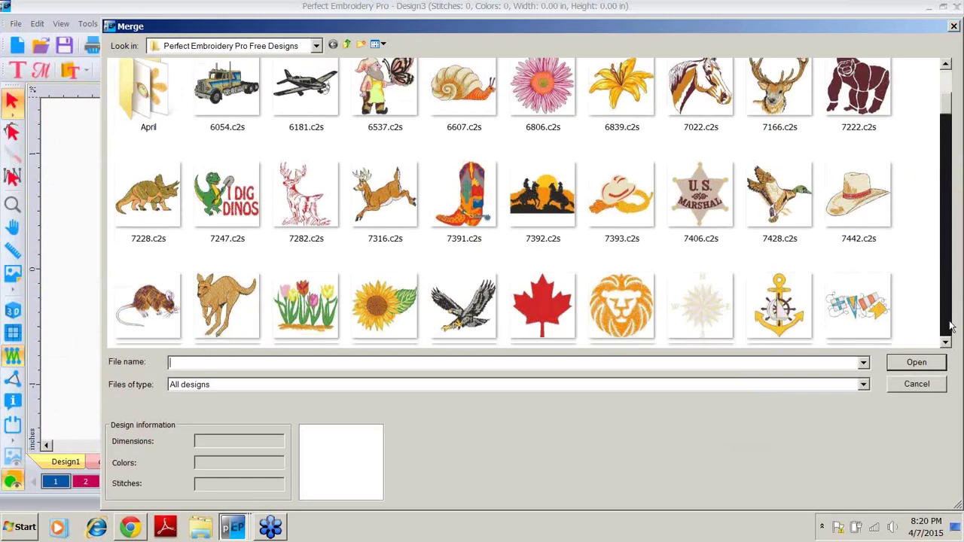
{"action": "scroll", "coordinate": [950, 325], "scroll_direction": "down", "scroll_amount": 4}
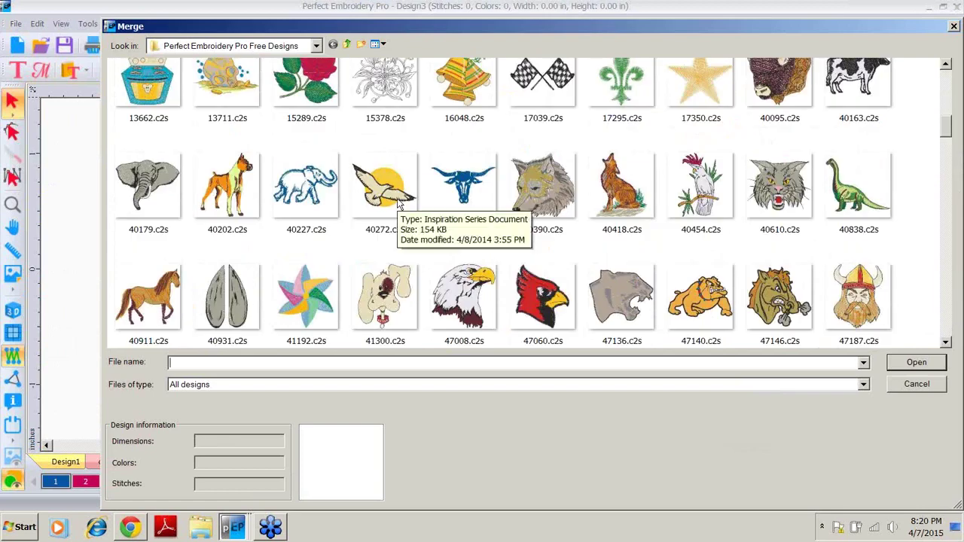
{"action": "left_click", "coordinate": [384, 188]}
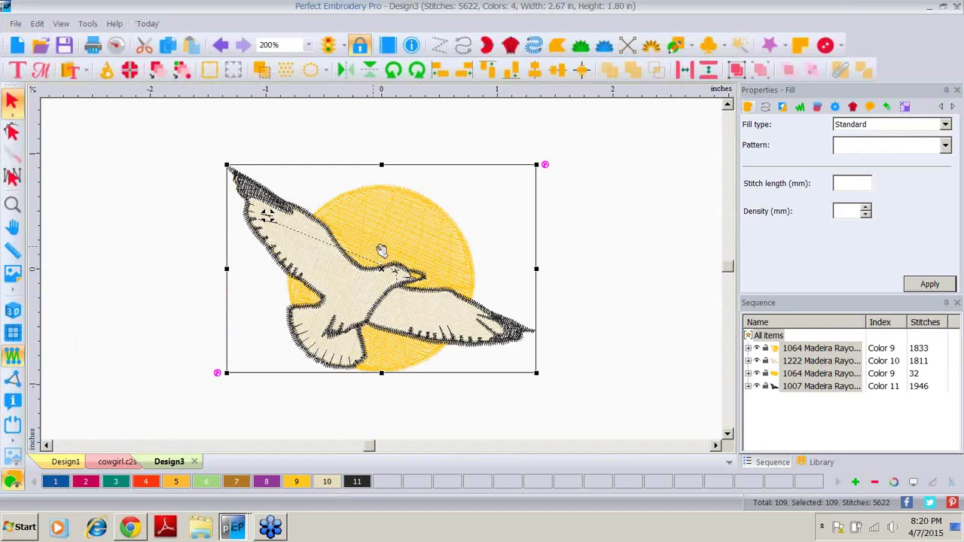
Delete the first 1064 yellow color layer, which forms the sun behind the seagull
{"action": "left_click", "coordinate": [633, 264]}
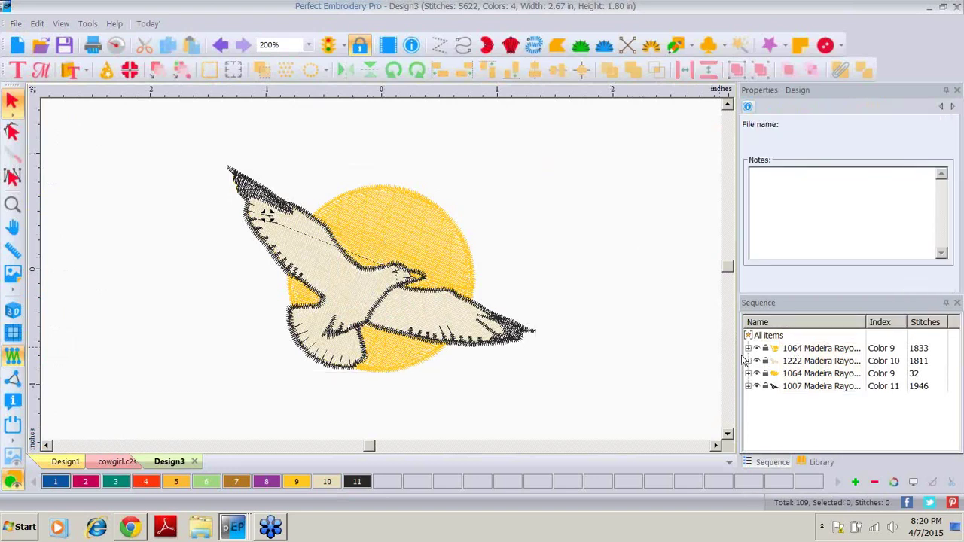
{"action": "left_click", "coordinate": [787, 349]}
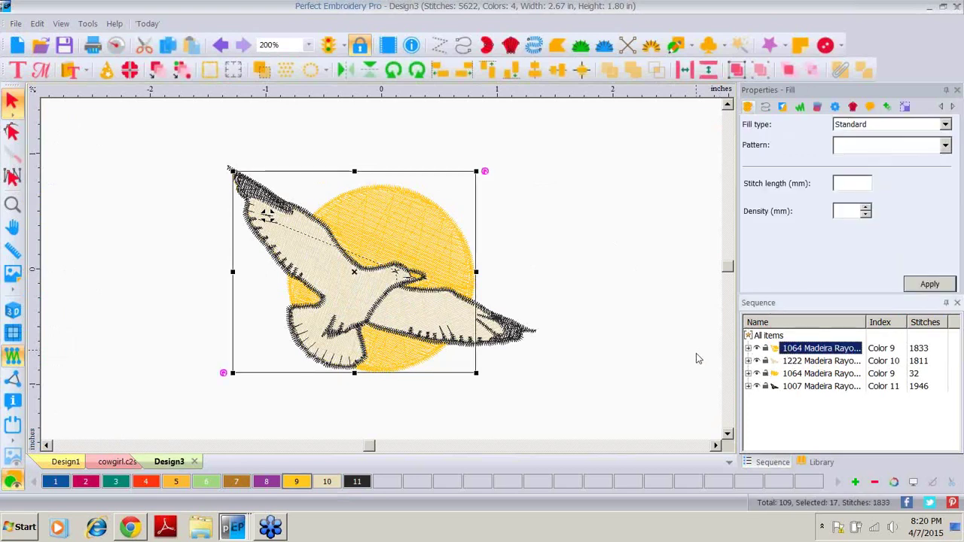
{"action": "key", "text": "Delete"}
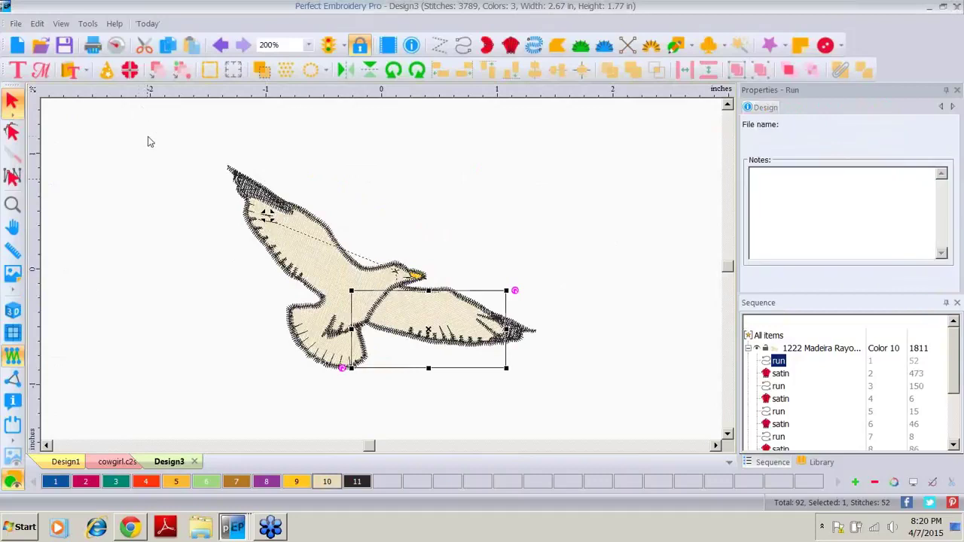
Select all remaining parts of the seagull and group them
{"action": "left_click_drag", "start_coordinate": [149, 142], "coordinate": [609, 413]}
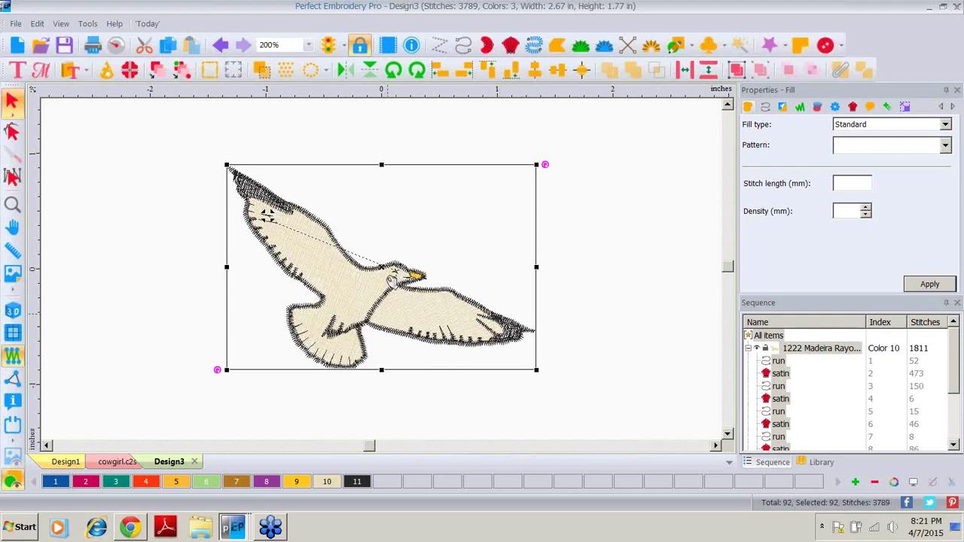
{"action": "right_click", "coordinate": [383, 278]}
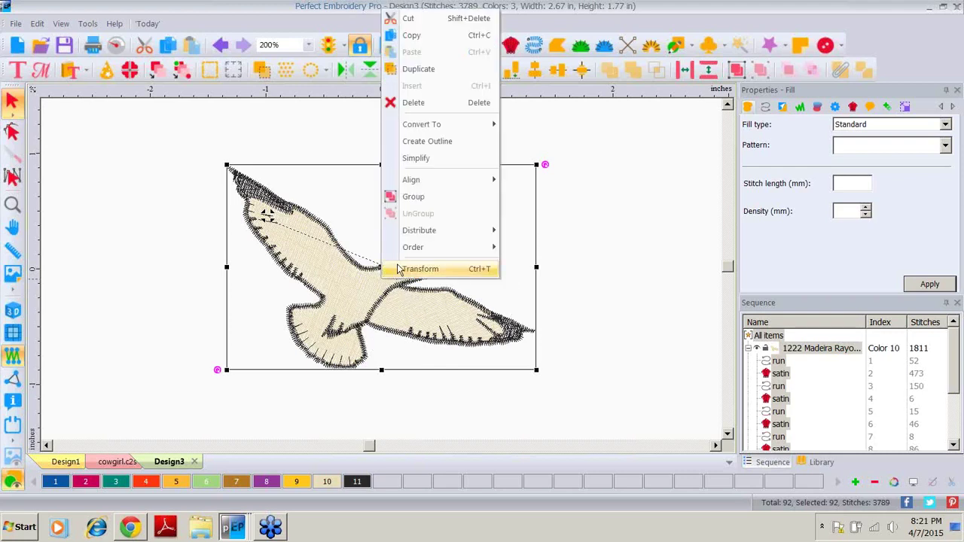
{"action": "left_click", "coordinate": [427, 195]}
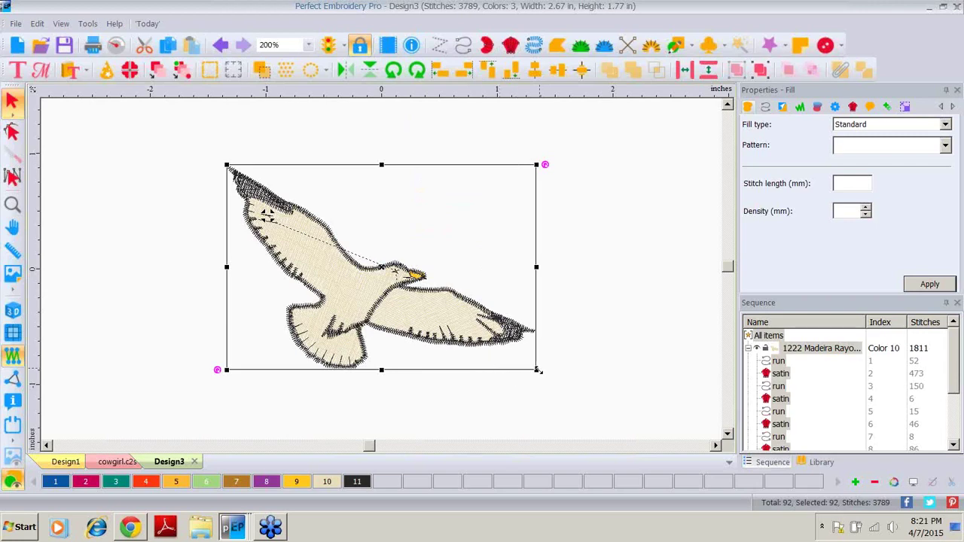
Shrink the seagull to about 1.54 by 1.02 in and move it to the upper-left area of the design space
{"action": "left_click_drag", "start_coordinate": [537, 370], "coordinate": [409, 284]}
{"action": "left_click_drag", "start_coordinate": [316, 226], "coordinate": [140, 173]}
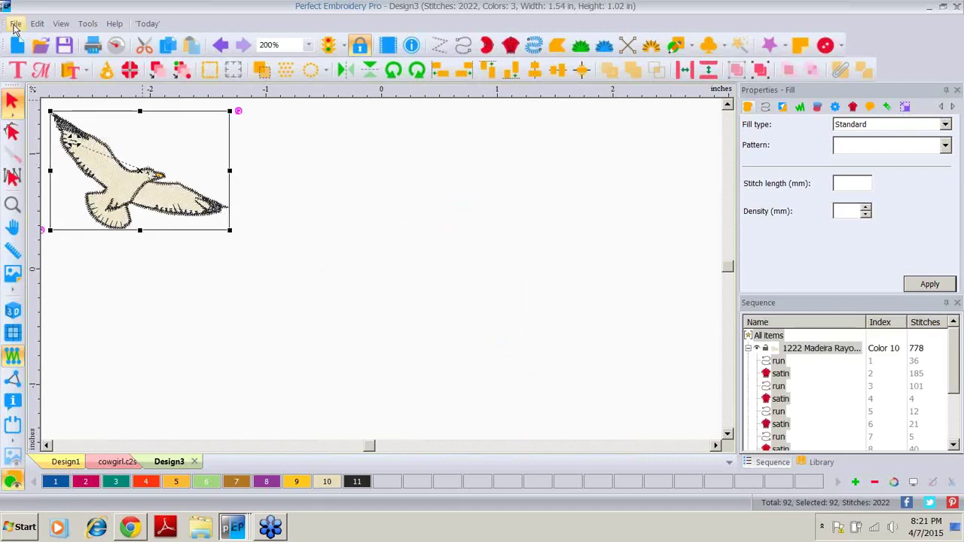
Merge the palm tree island design from the Perfect Embroidery Pro Free Designs folder into the seagull design
{"action": "left_click", "coordinate": [15, 24]}
{"action": "left_click", "coordinate": [42, 82]}
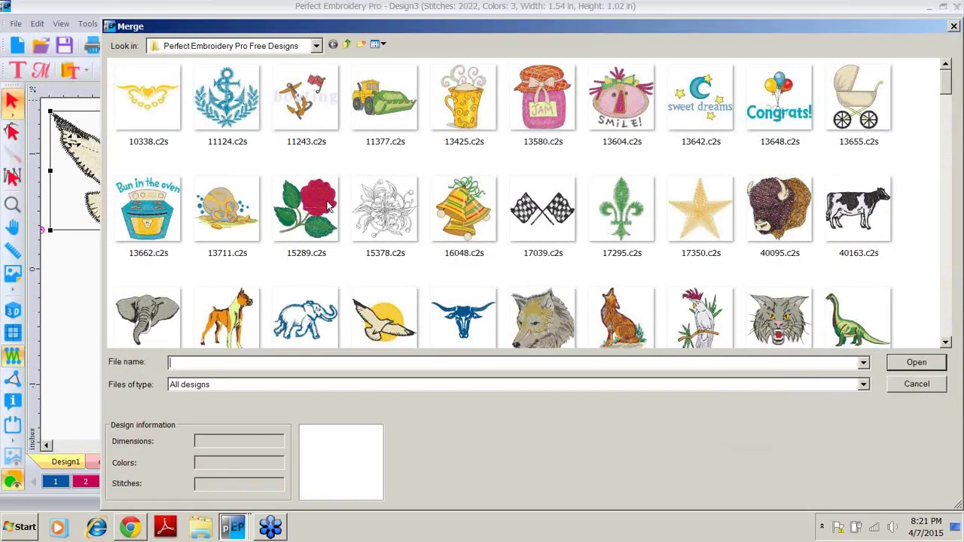
{"action": "left_click", "coordinate": [947, 324]}
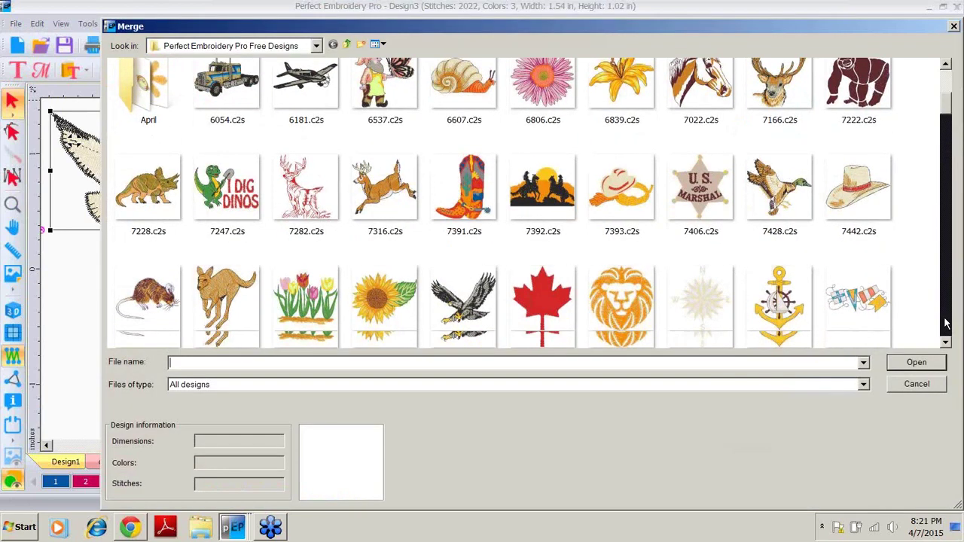
{"action": "left_click", "coordinate": [946, 324]}
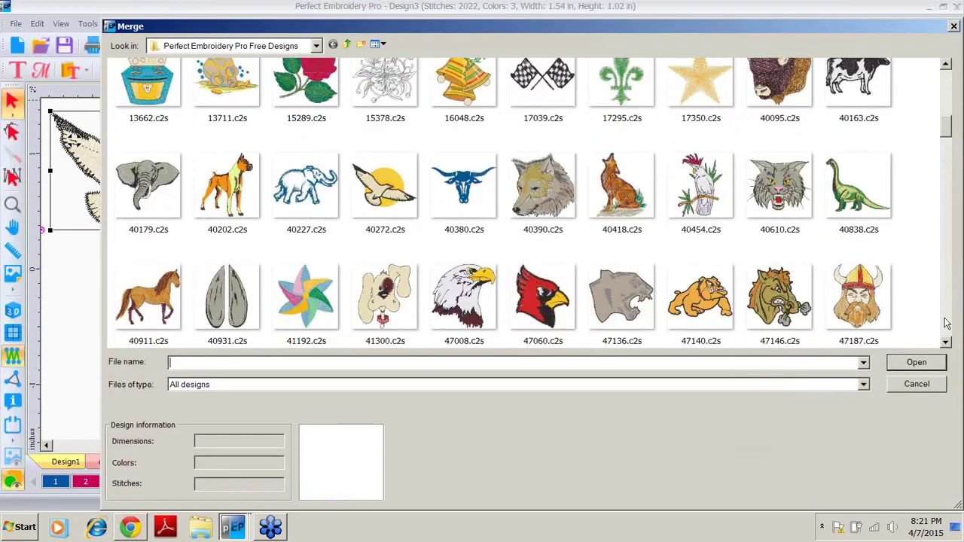
{"action": "left_click", "coordinate": [946, 324]}
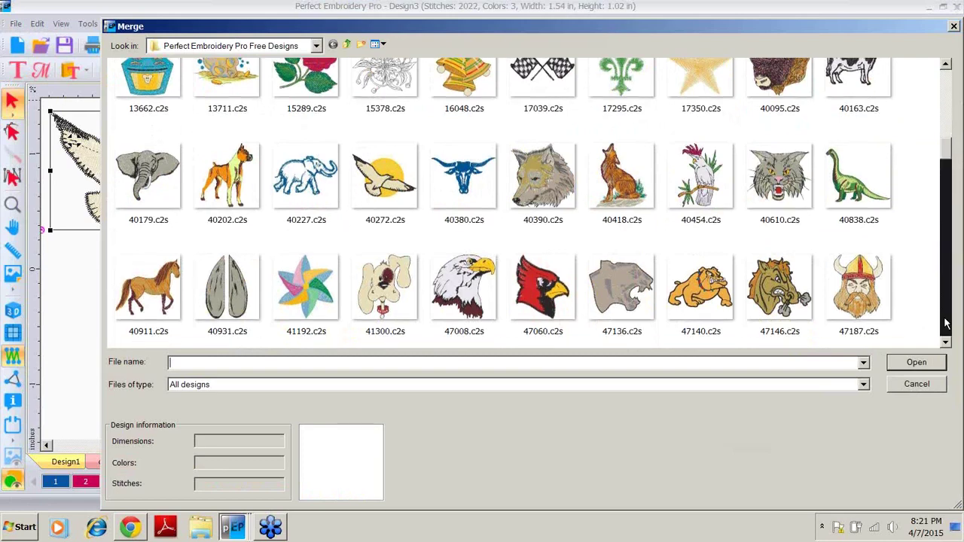
{"action": "left_click", "coordinate": [947, 323]}
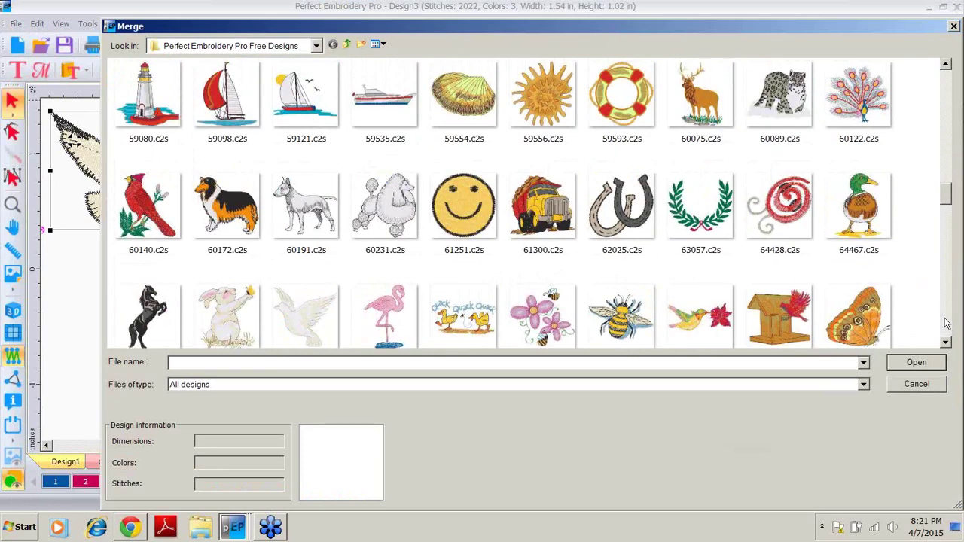
{"action": "left_click", "coordinate": [946, 324]}
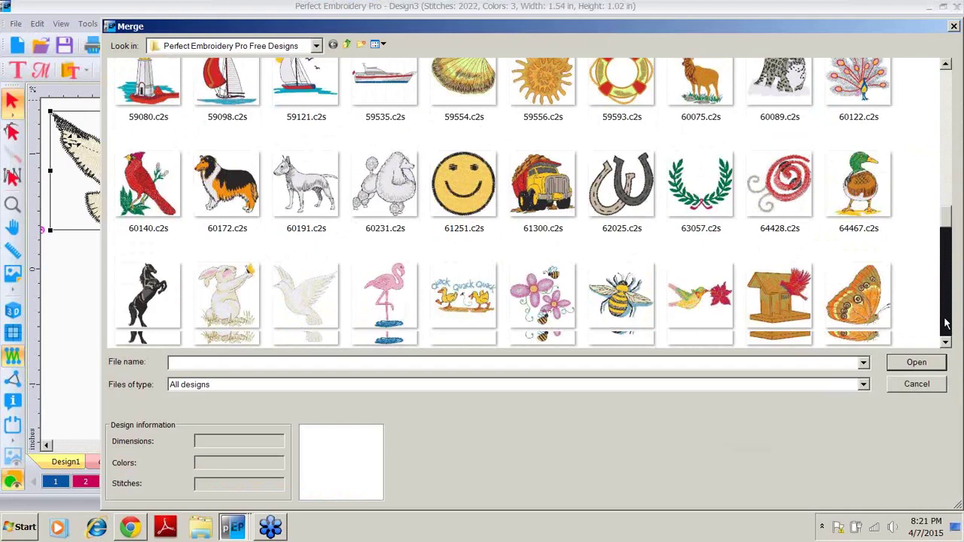
{"action": "left_click", "coordinate": [947, 324]}
{"action": "left_click", "coordinate": [946, 324]}
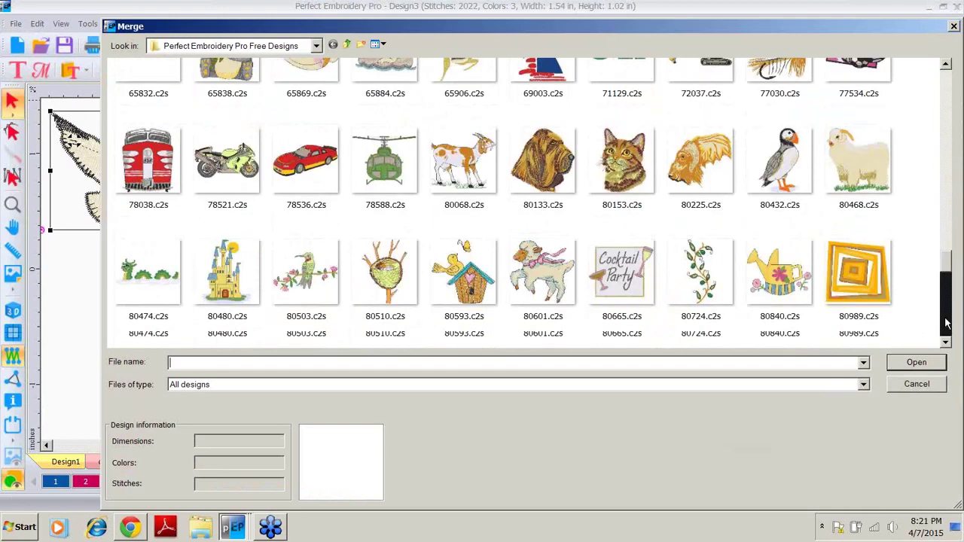
{"action": "left_click", "coordinate": [947, 324]}
{"action": "left_click", "coordinate": [394, 238]}
{"action": "double_click", "coordinate": [394, 237]}
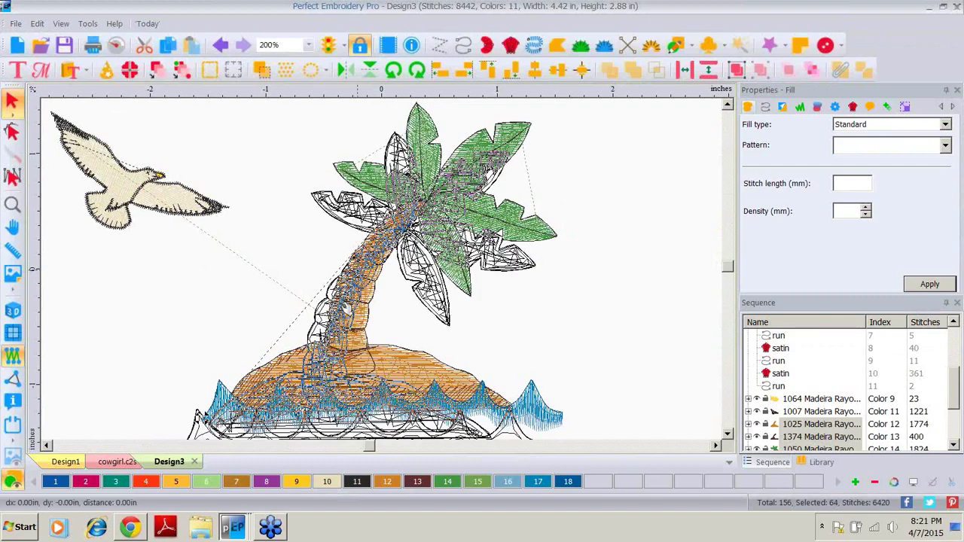
Move the palm tree island down and to the left so it sits below the seagull
{"action": "left_click_drag", "start_coordinate": [422, 249], "coordinate": [323, 355]}
{"action": "left_click_drag", "start_coordinate": [202, 419], "coordinate": [202, 419]}
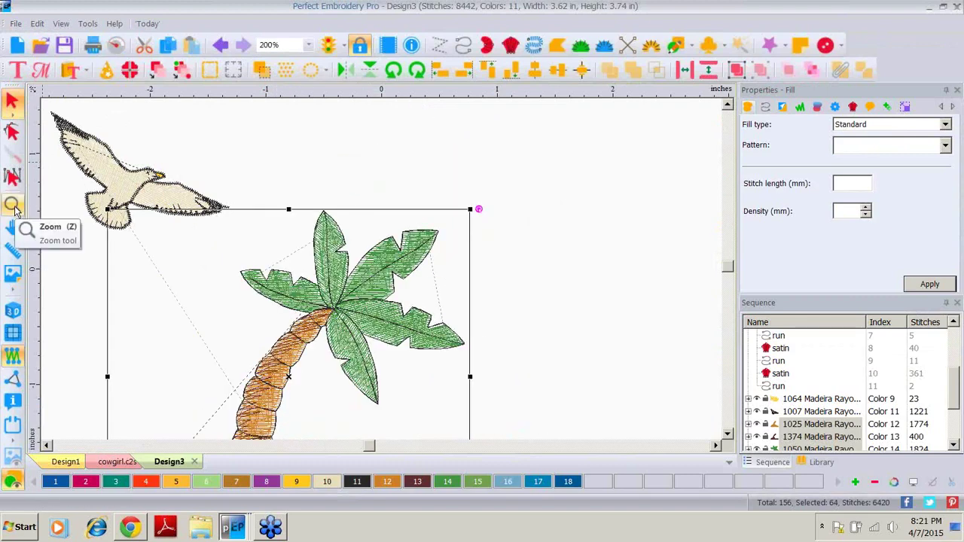
{"action": "left_click", "coordinate": [13, 205]}
{"action": "right_click", "coordinate": [436, 161]}
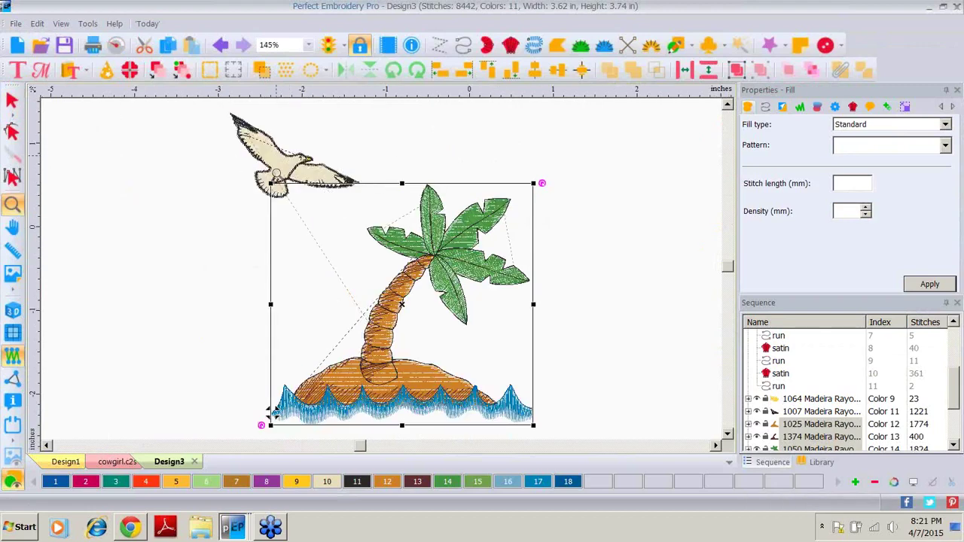
Move the seagull down and right so it flies just above and left of the palm leaves
{"action": "left_click", "coordinate": [15, 98]}
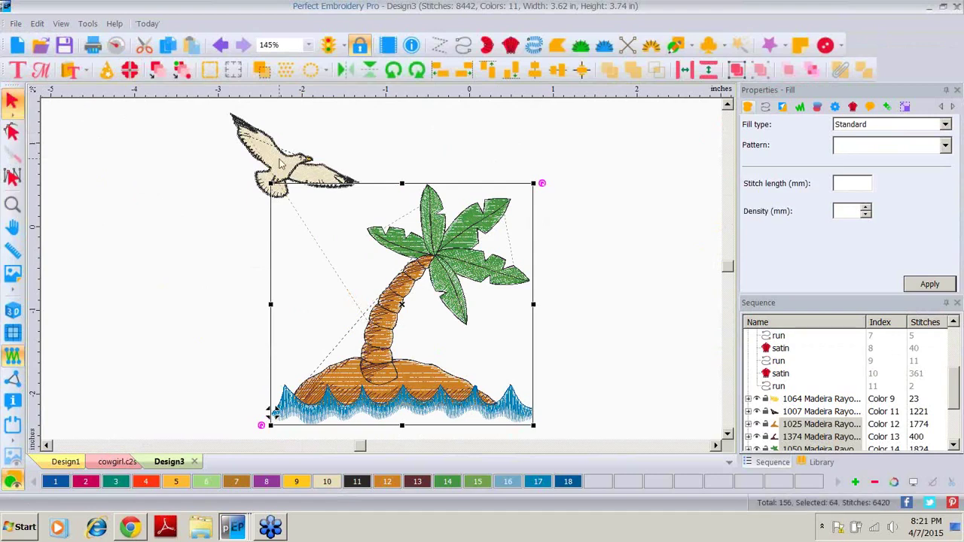
{"action": "left_click", "coordinate": [273, 413]}
{"action": "left_click_drag", "start_coordinate": [235, 208], "coordinate": [285, 228]}
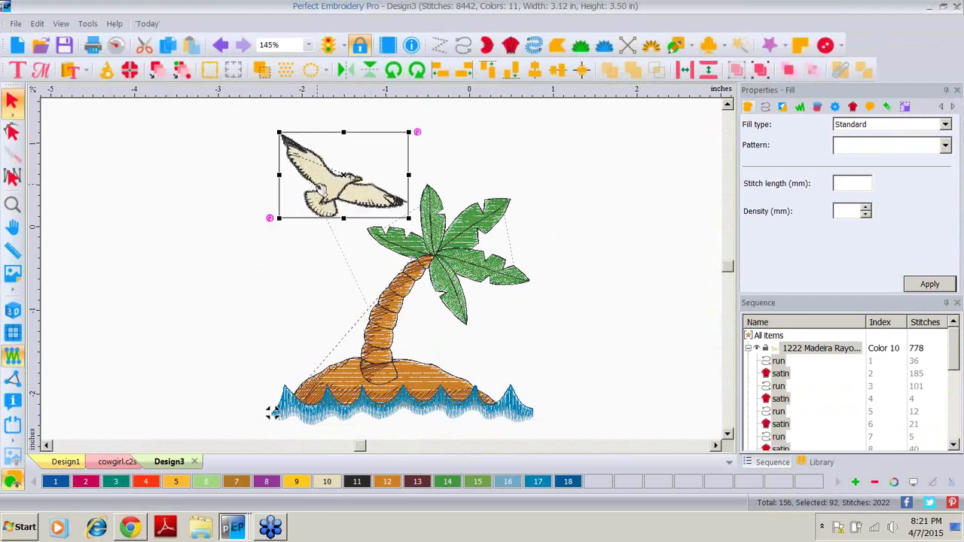
Copy and paste the seagull, placing the copy at about 0.9 in wide above and left of the original
{"action": "right_click", "coordinate": [319, 183]}
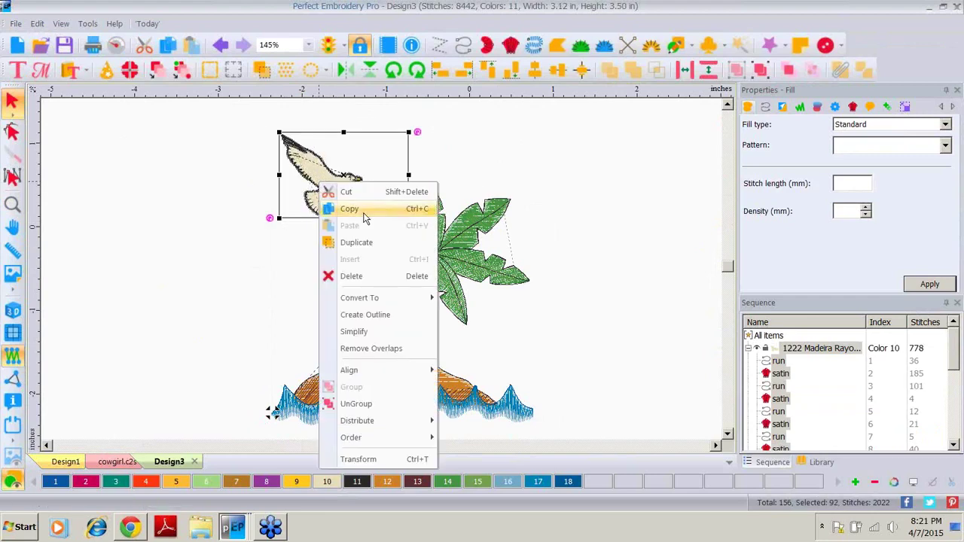
{"action": "left_click", "coordinate": [364, 210]}
{"action": "right_click", "coordinate": [320, 185]}
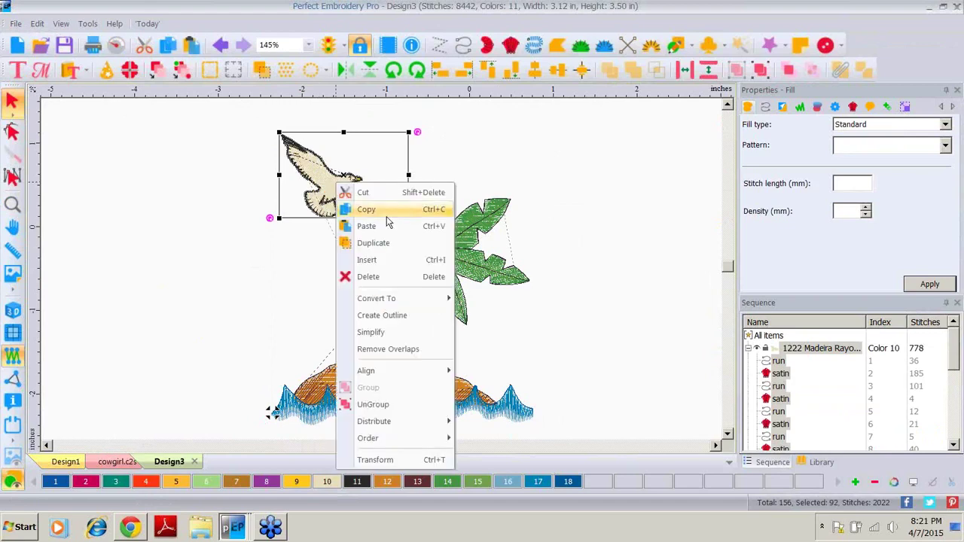
{"action": "left_click", "coordinate": [382, 225]}
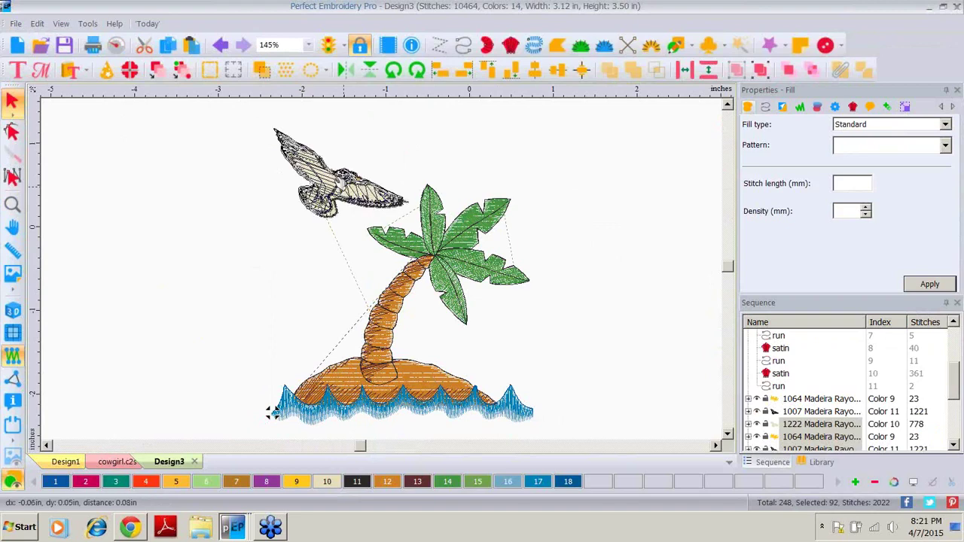
{"action": "left_click_drag", "start_coordinate": [405, 209], "coordinate": [190, 146]}
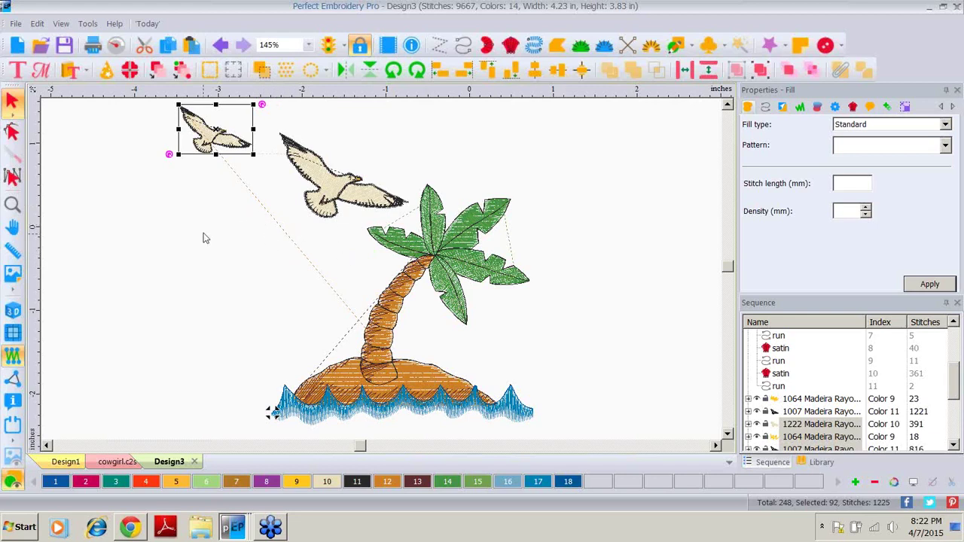
{"action": "left_click", "coordinate": [160, 244]}
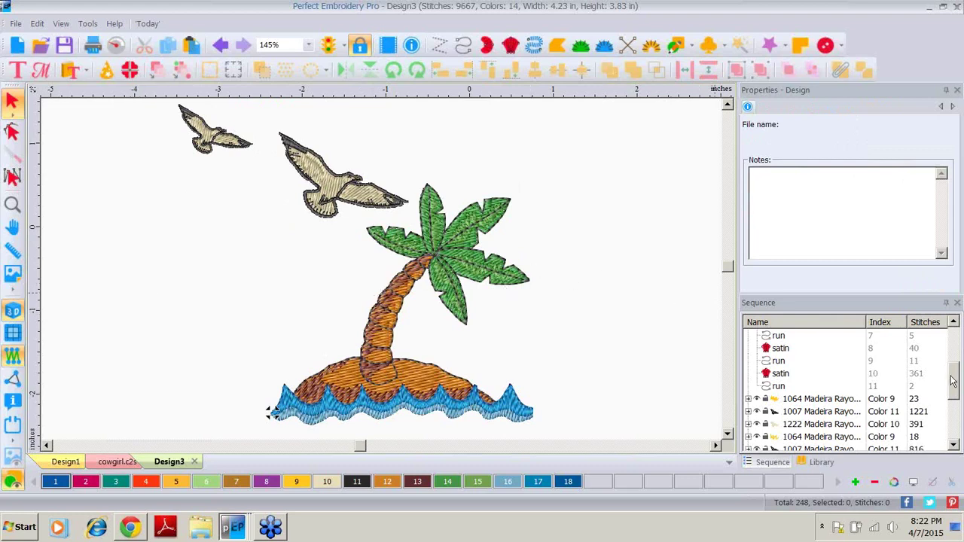
Select all items of the seagull and palm tree design and flip them horizontally
{"action": "scroll", "coordinate": [954, 392], "scroll_direction": "up", "scroll_amount": 3}
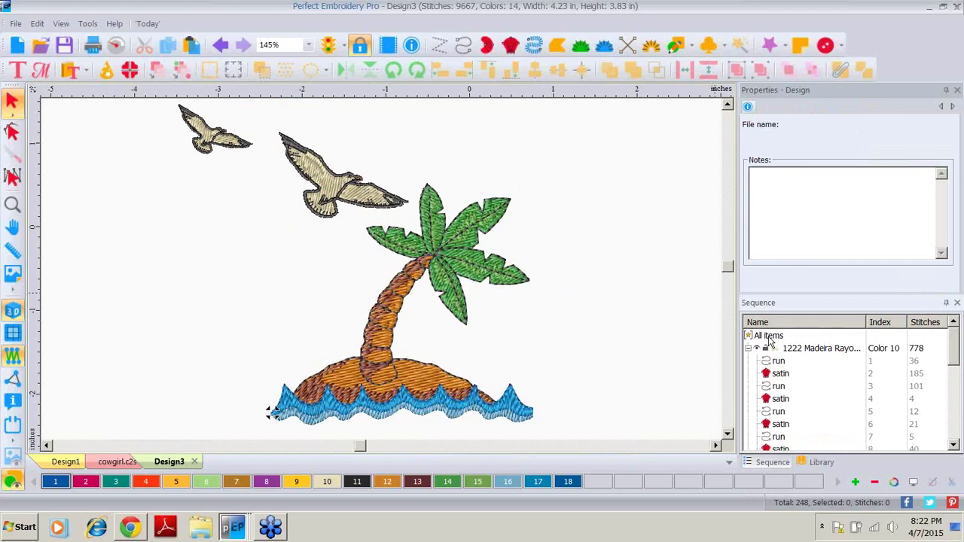
{"action": "left_click", "coordinate": [769, 336]}
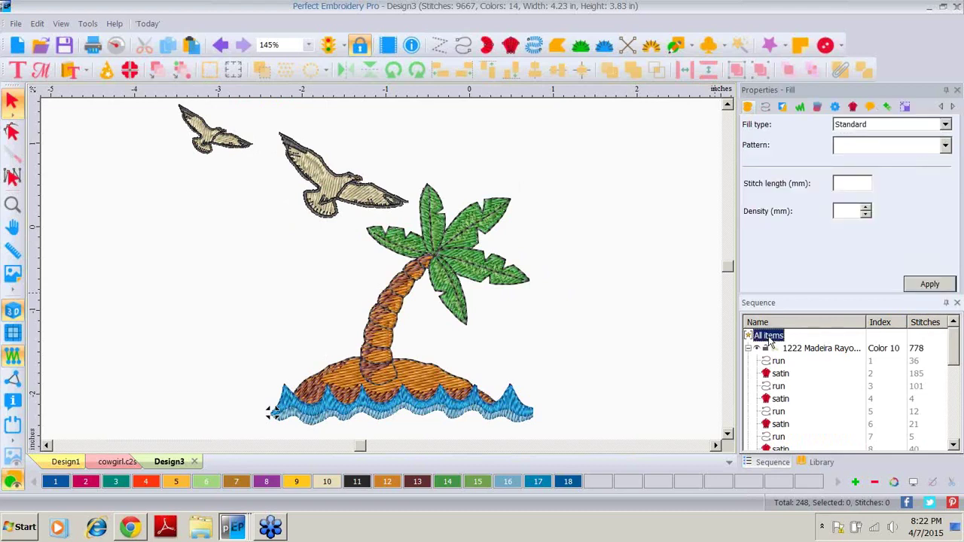
{"action": "left_click", "coordinate": [769, 338]}
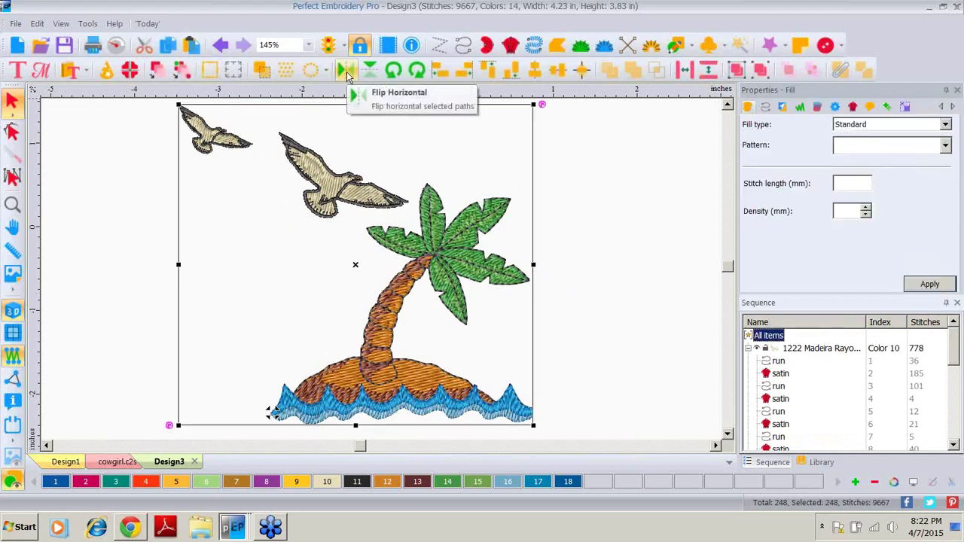
{"action": "left_click", "coordinate": [347, 73]}
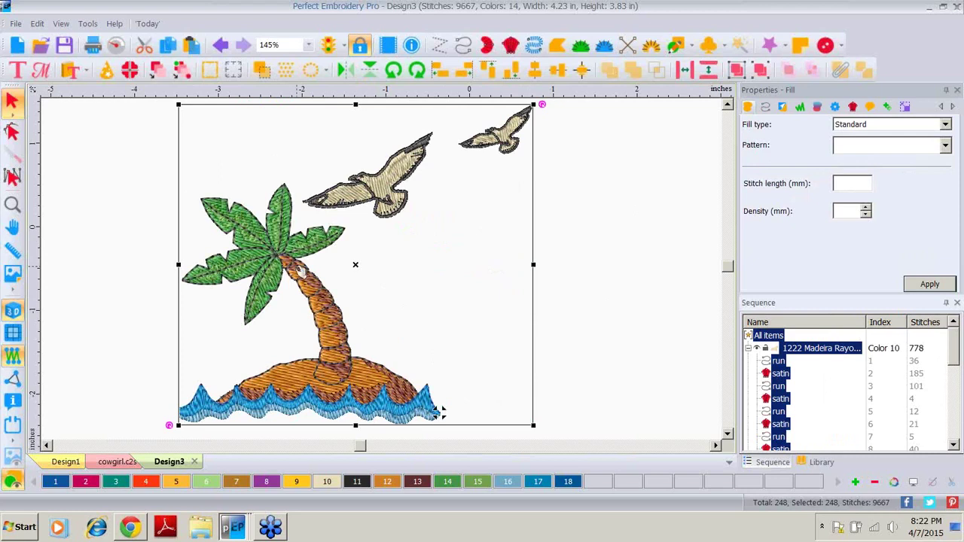
{"action": "left_click", "coordinate": [620, 215]}
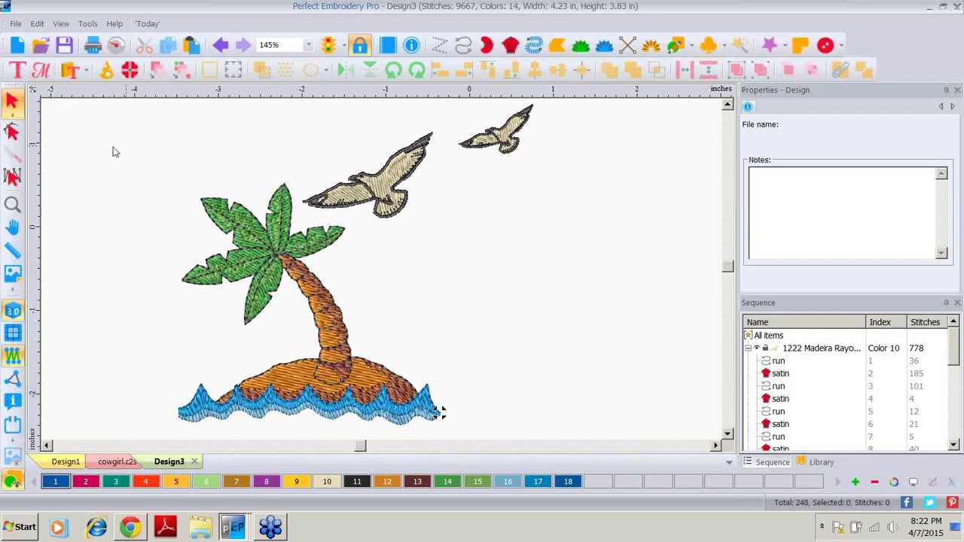
Start a new blank design and merge the stock design of the blue bird on a berry branch into it
{"action": "left_click", "coordinate": [19, 46]}
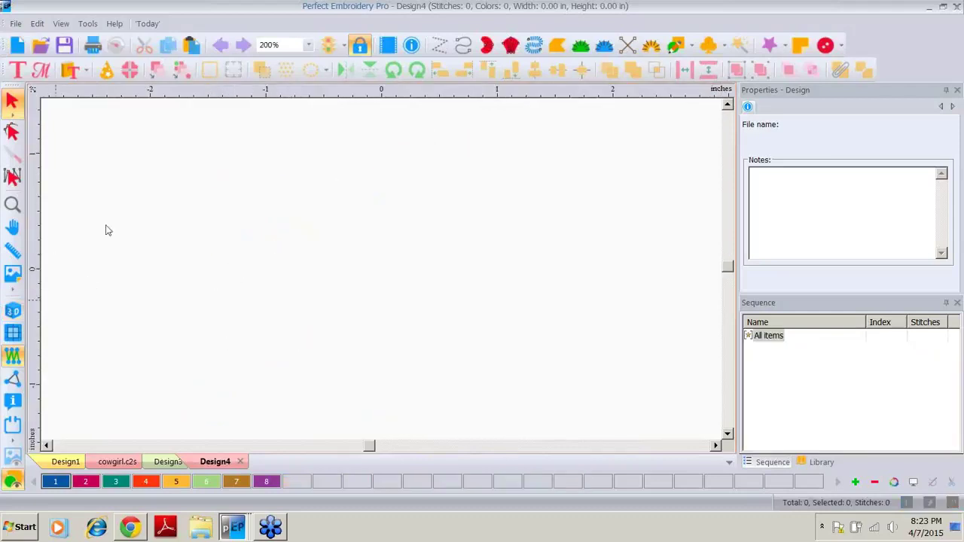
{"action": "left_click", "coordinate": [35, 25]}
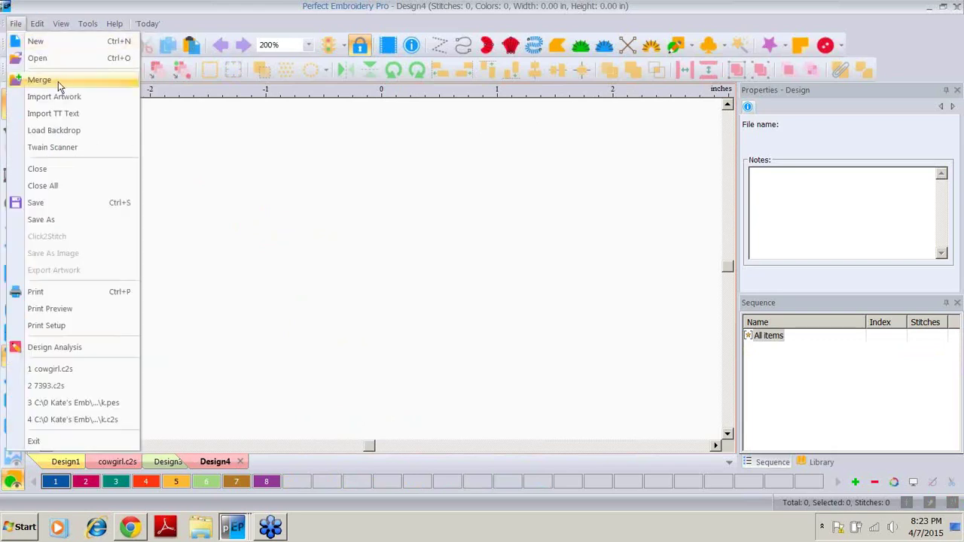
{"action": "left_click", "coordinate": [58, 81]}
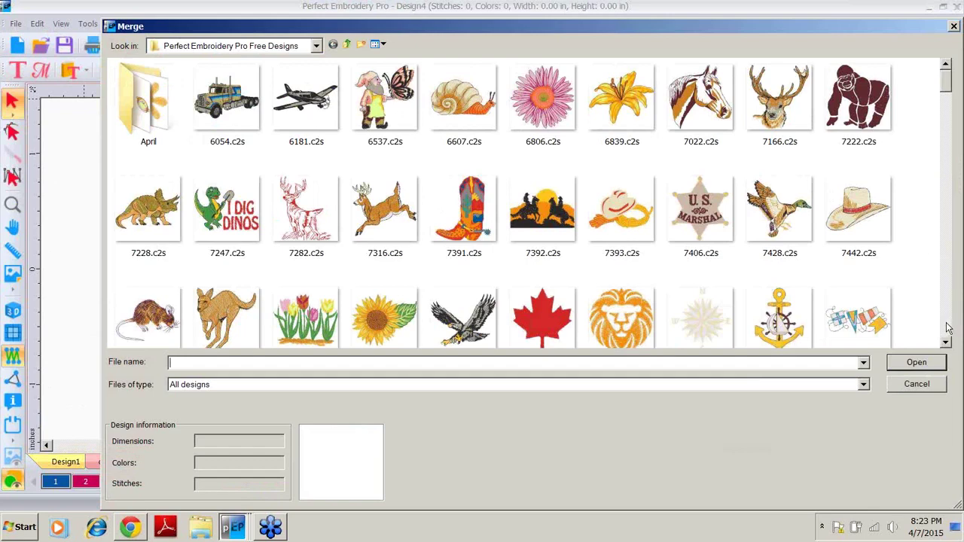
{"action": "left_click", "coordinate": [947, 329]}
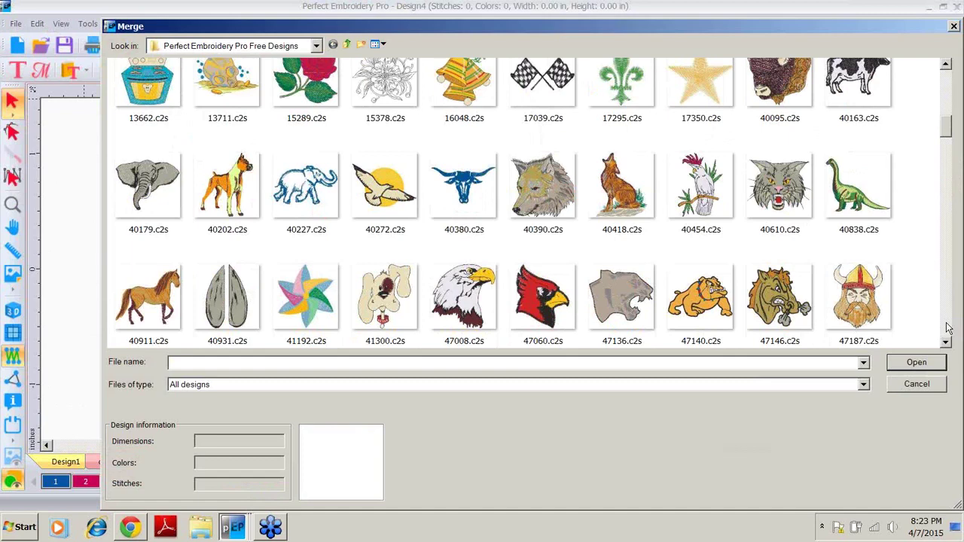
{"action": "left_click", "coordinate": [948, 328]}
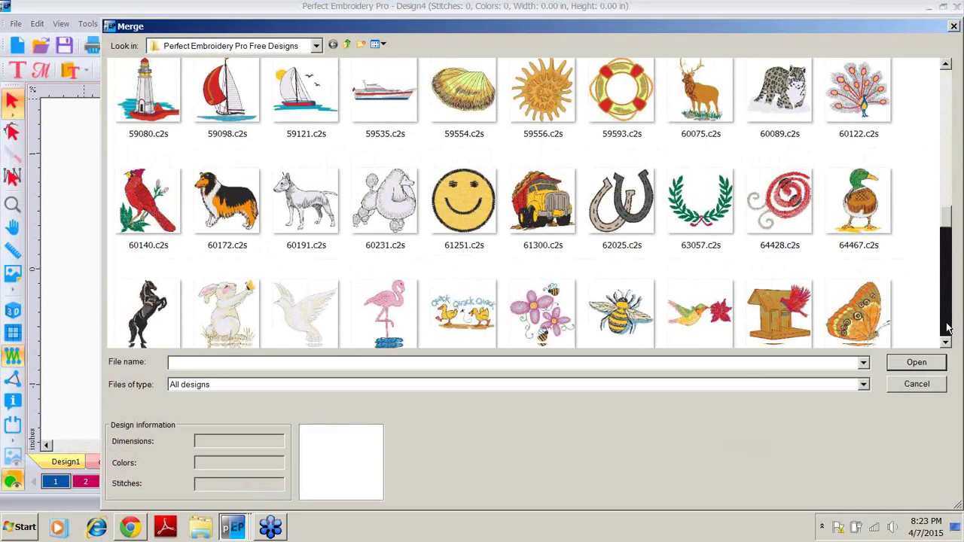
{"action": "left_click", "coordinate": [948, 328]}
{"action": "left_click", "coordinate": [545, 254]}
{"action": "double_click", "coordinate": [545, 255]}
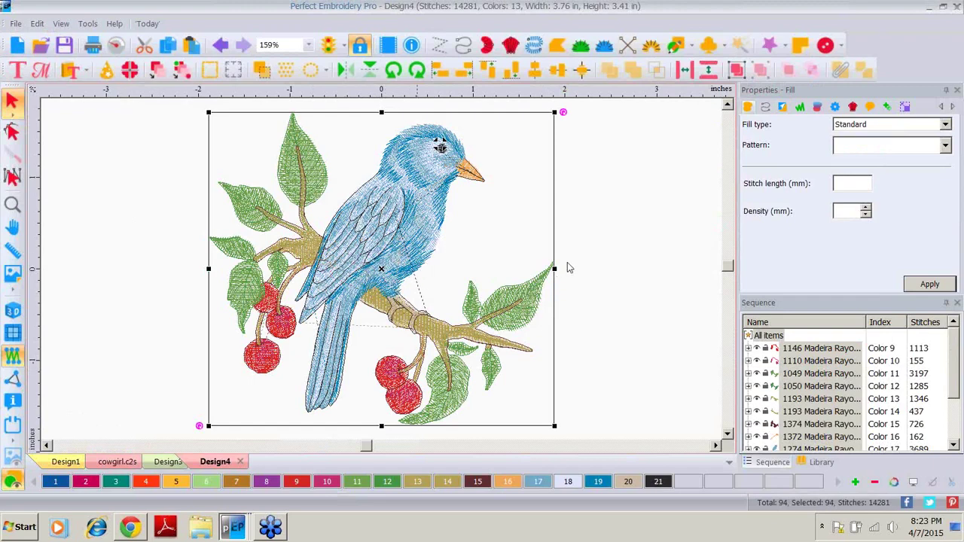
{"action": "key", "text": "ctrl+a"}
{"action": "right_click", "coordinate": [806, 386]}
{"action": "left_click", "coordinate": [650, 312]}
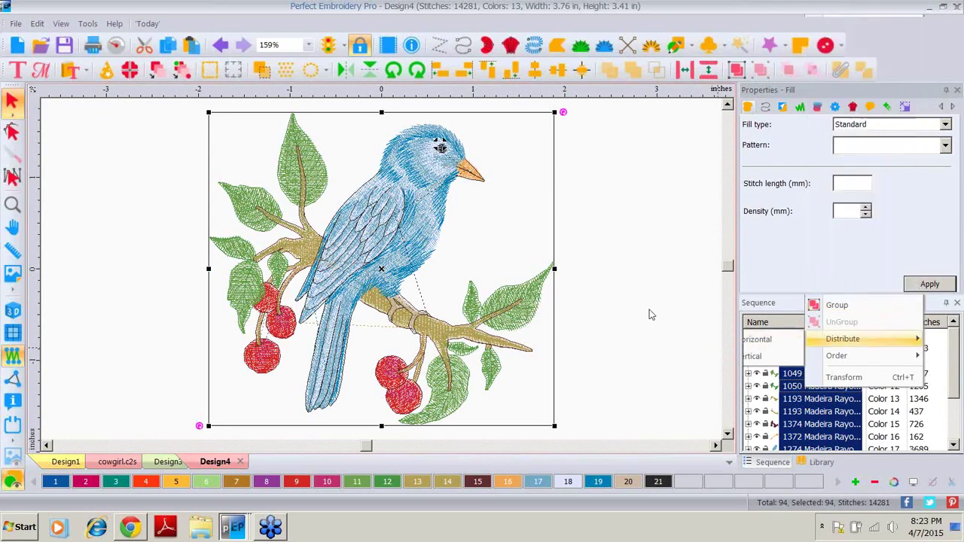
{"action": "left_click", "coordinate": [650, 312]}
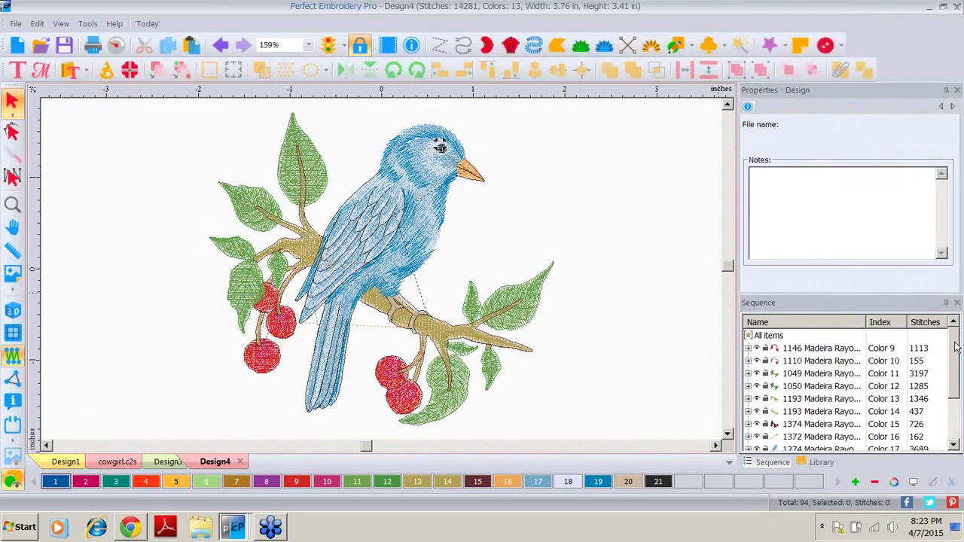
Select the colour layers one at a time from 1007 up to 1374 to identify which belong to the bird
{"action": "scroll", "coordinate": [957, 348], "scroll_direction": "down", "scroll_amount": 2}
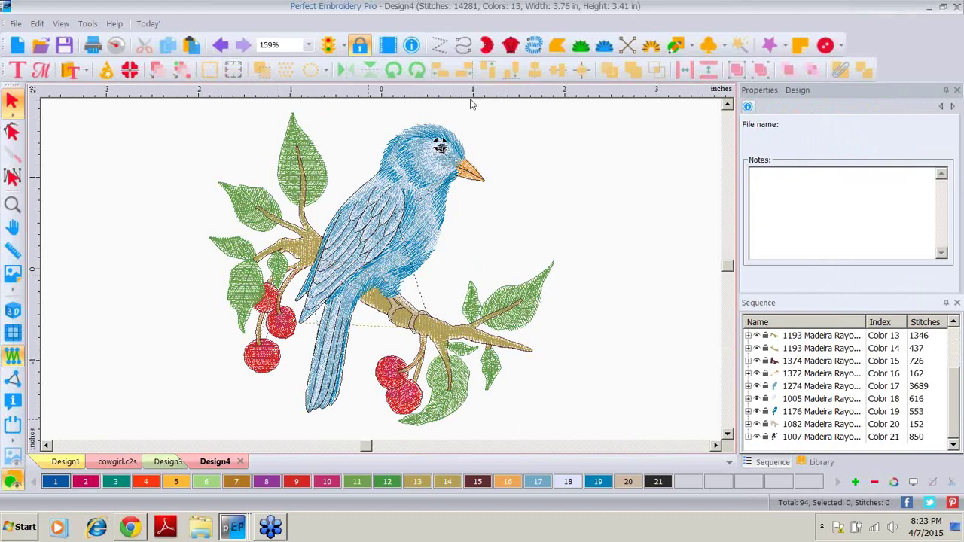
{"action": "left_click", "coordinate": [803, 438]}
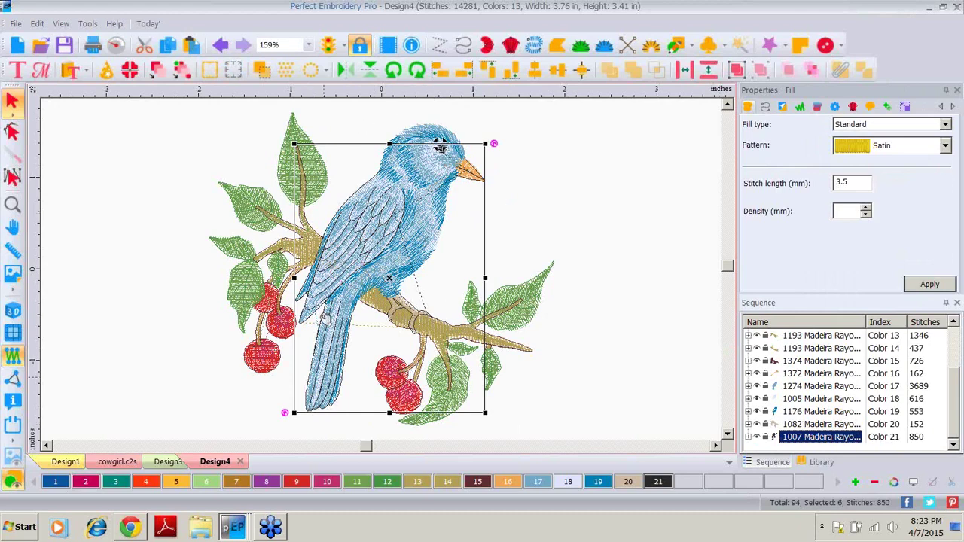
{"action": "left_click", "coordinate": [820, 424]}
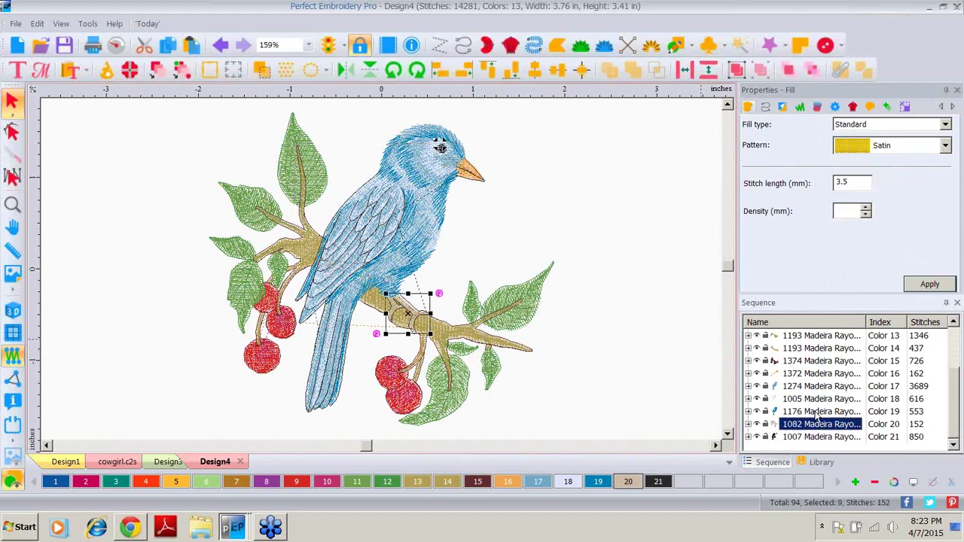
{"action": "left_click", "coordinate": [821, 411]}
{"action": "left_click", "coordinate": [820, 386]}
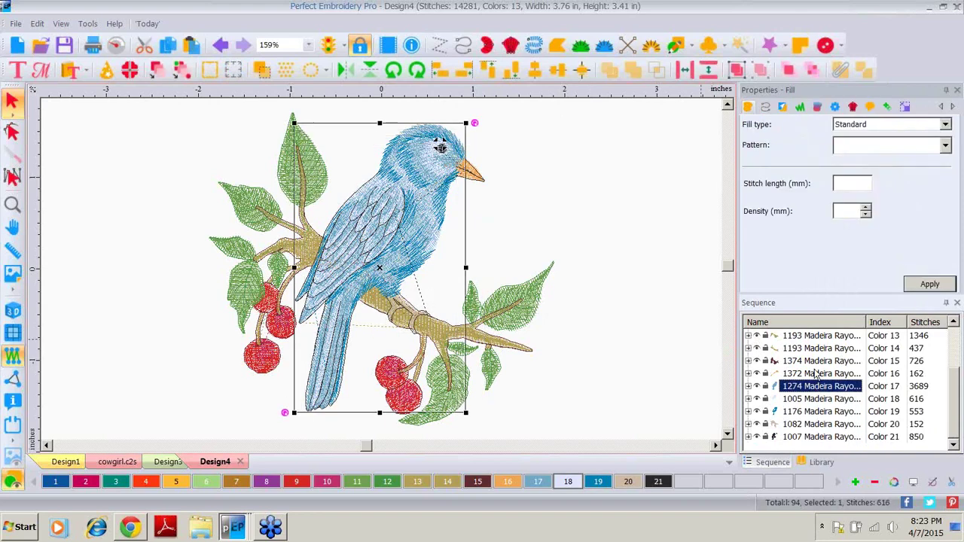
{"action": "left_click", "coordinate": [814, 374]}
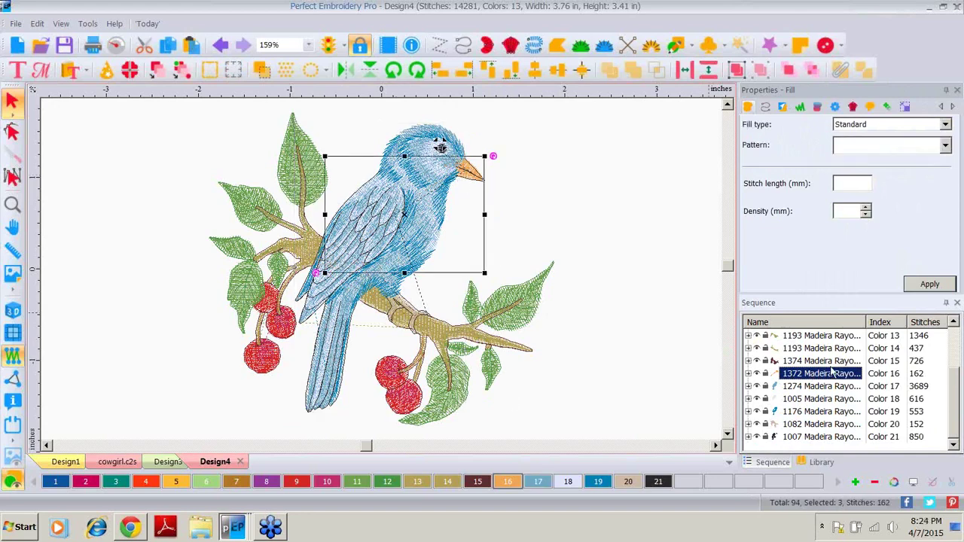
{"action": "left_click", "coordinate": [822, 362]}
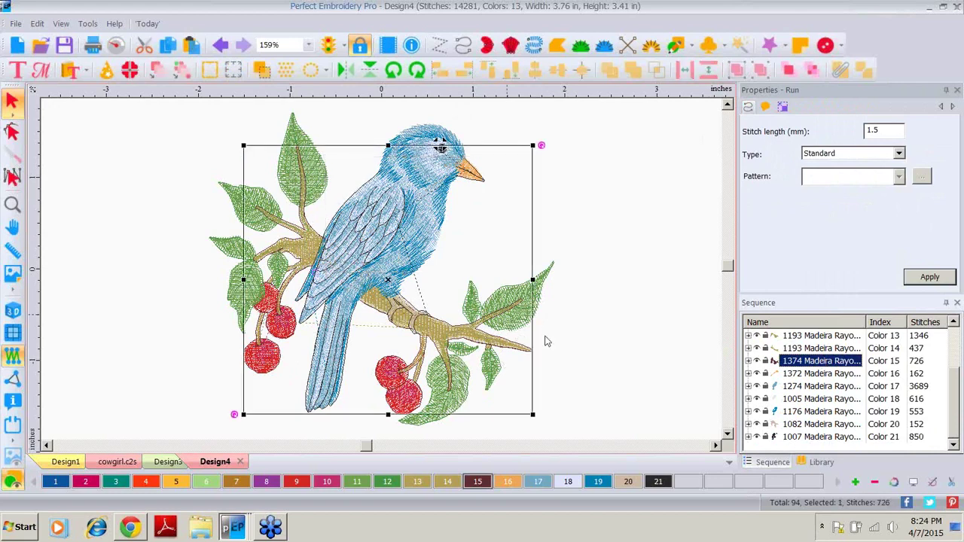
Cut the bird's colour layers, from 1372 Madeira through 1007 Madeira, out of the branch design
{"action": "left_click", "coordinate": [805, 377]}
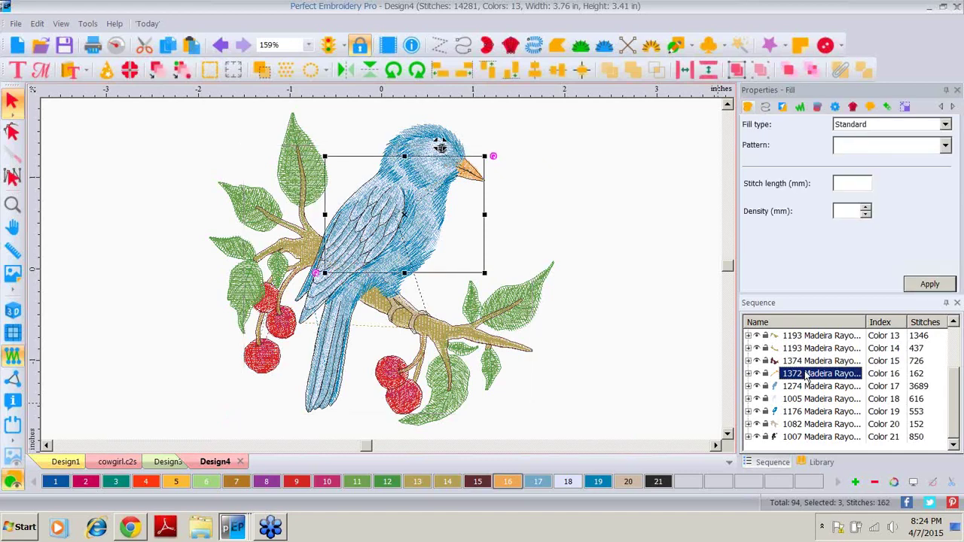
{"action": "left_click", "coordinate": [806, 437], "text": "shift"}
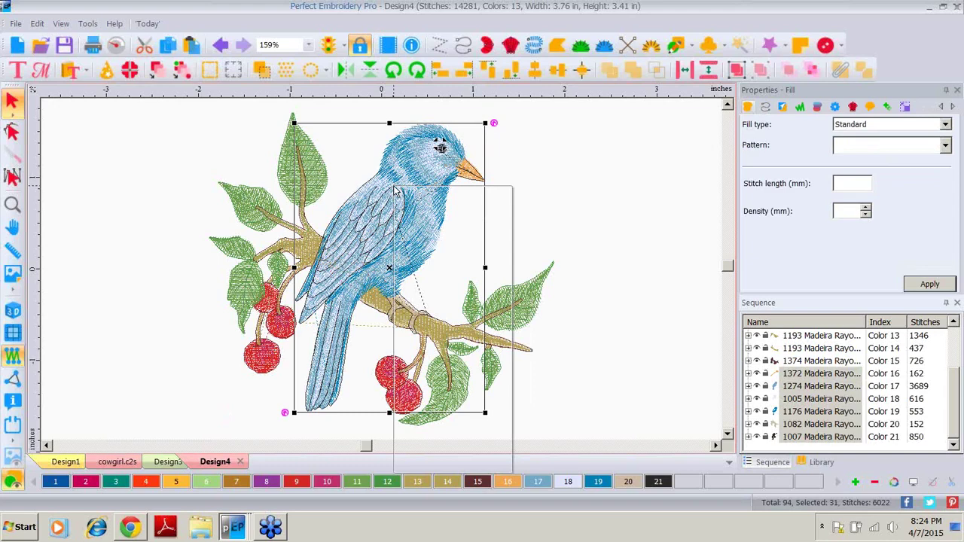
{"action": "left_click", "coordinate": [424, 199]}
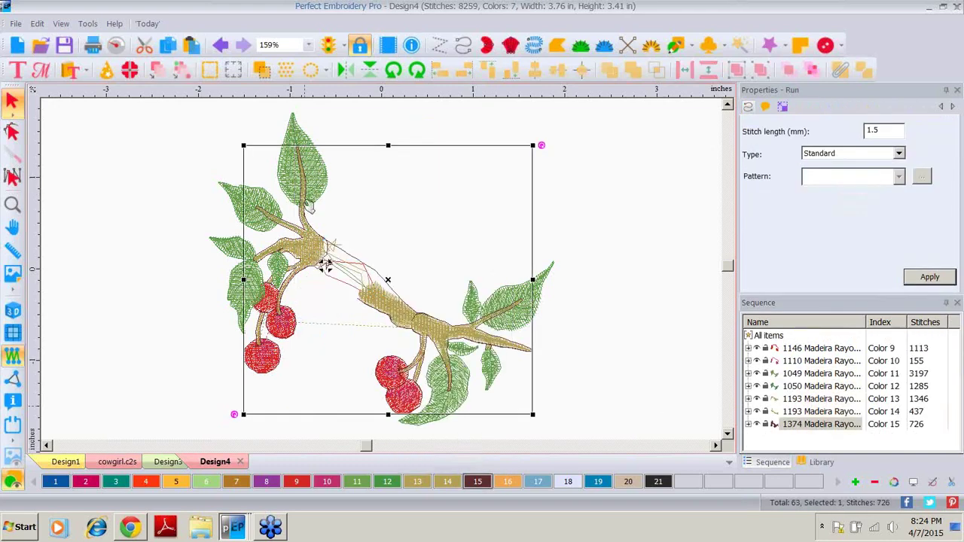
Start a new blank design and paste the cut blue bird into it
{"action": "left_click", "coordinate": [18, 47]}
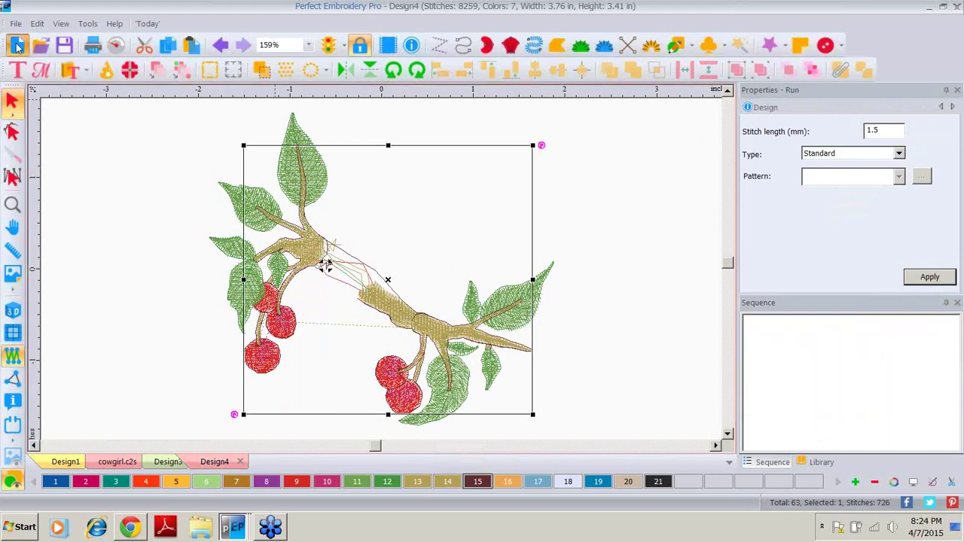
{"action": "right_click", "coordinate": [348, 205]}
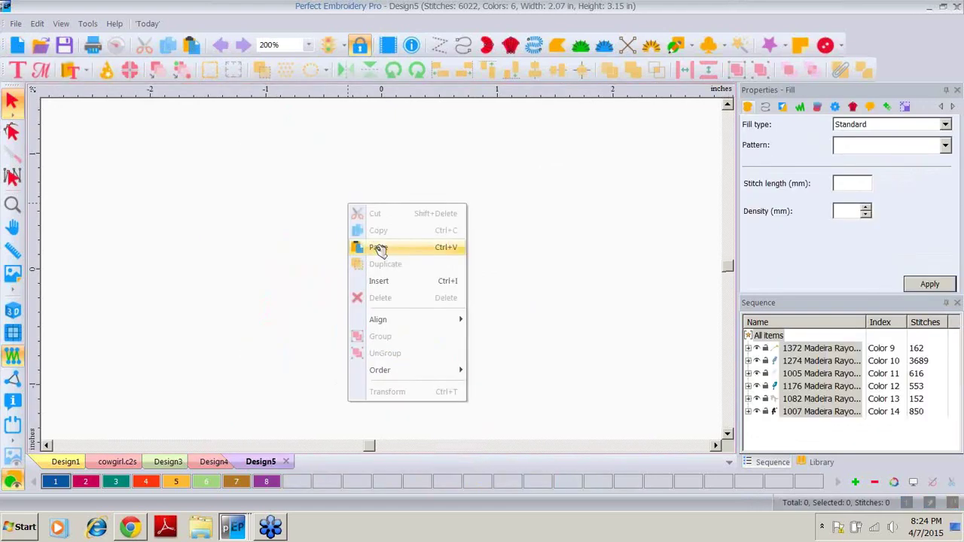
{"action": "left_click", "coordinate": [378, 249]}
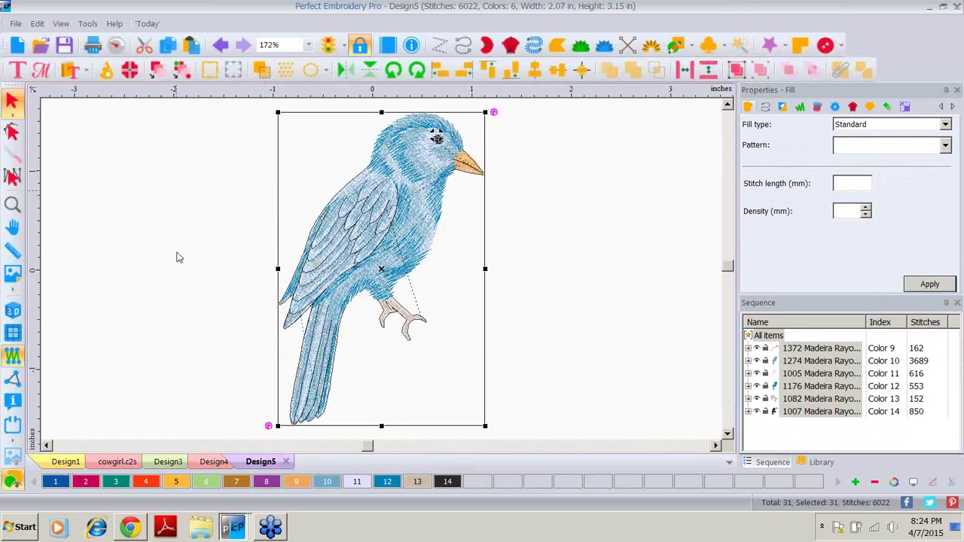
Save the separated bird as "blur birdie" in Inspiration Series (C2S) format in the Perfect Embroidery Pro Free Designs folder
{"action": "left_click", "coordinate": [17, 24]}
{"action": "left_click", "coordinate": [54, 218]}
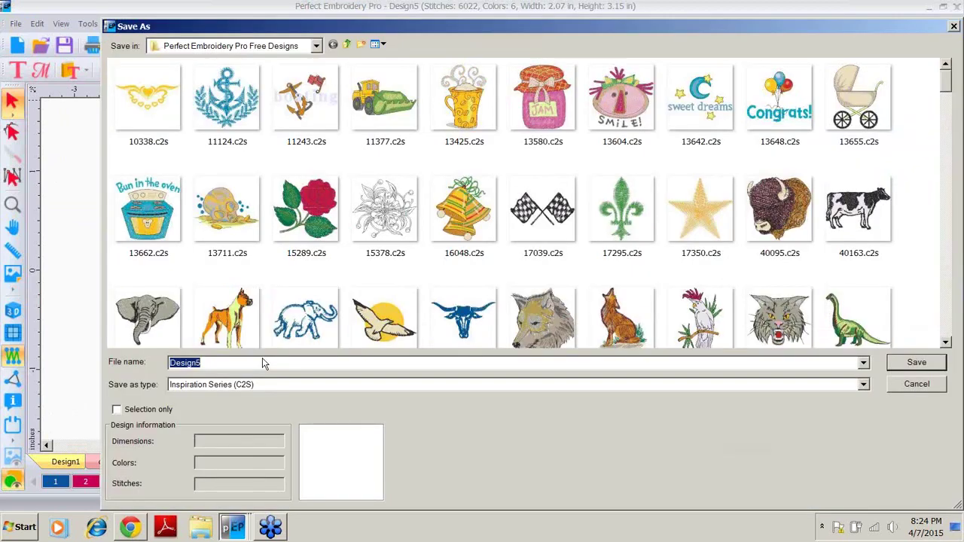
{"action": "type", "text": "blur birdi"}
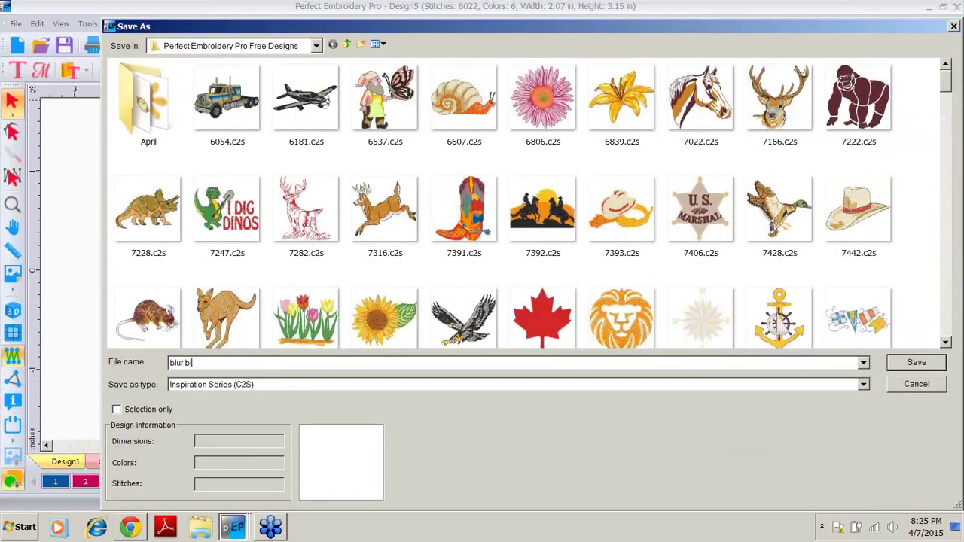
{"action": "type", "text": "e"}
{"action": "left_click", "coordinate": [926, 365]}
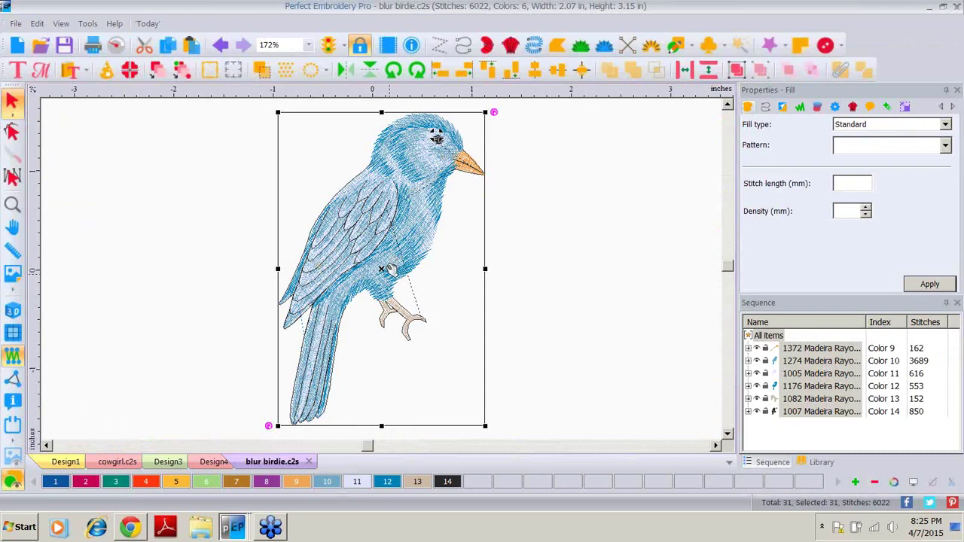
Return to the branch design Design4 and merge the orange monarch butterfly stock design into it
{"action": "left_click", "coordinate": [211, 465]}
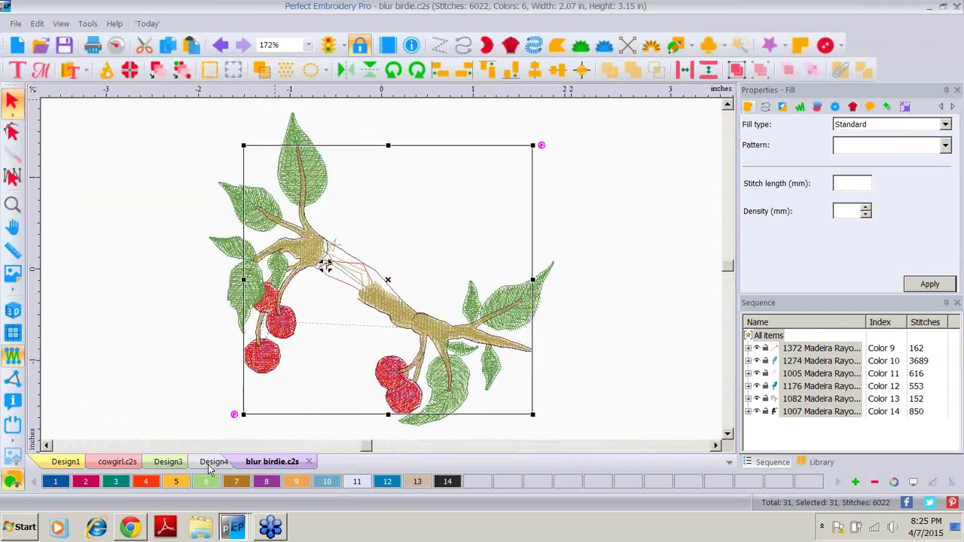
{"action": "left_click", "coordinate": [572, 209]}
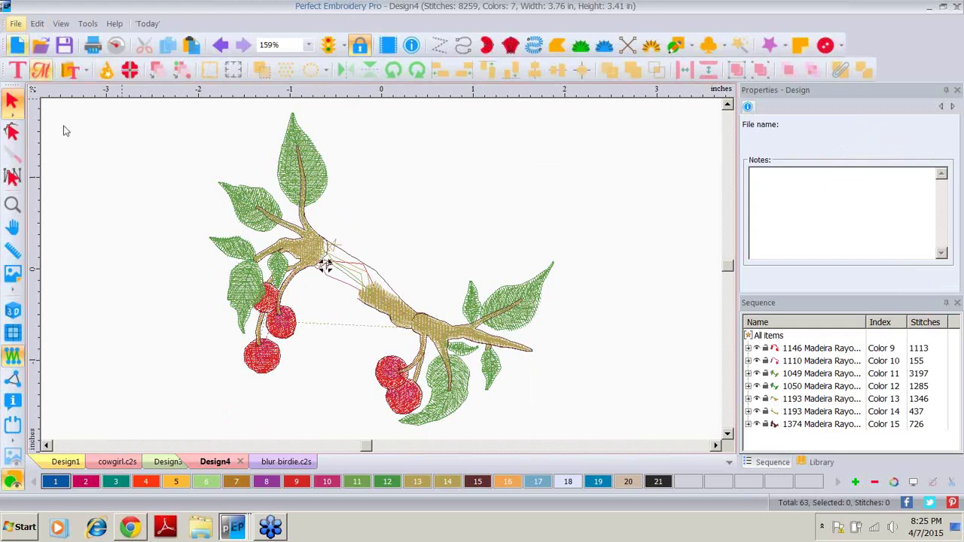
{"action": "left_click", "coordinate": [15, 24]}
{"action": "left_click", "coordinate": [16, 24]}
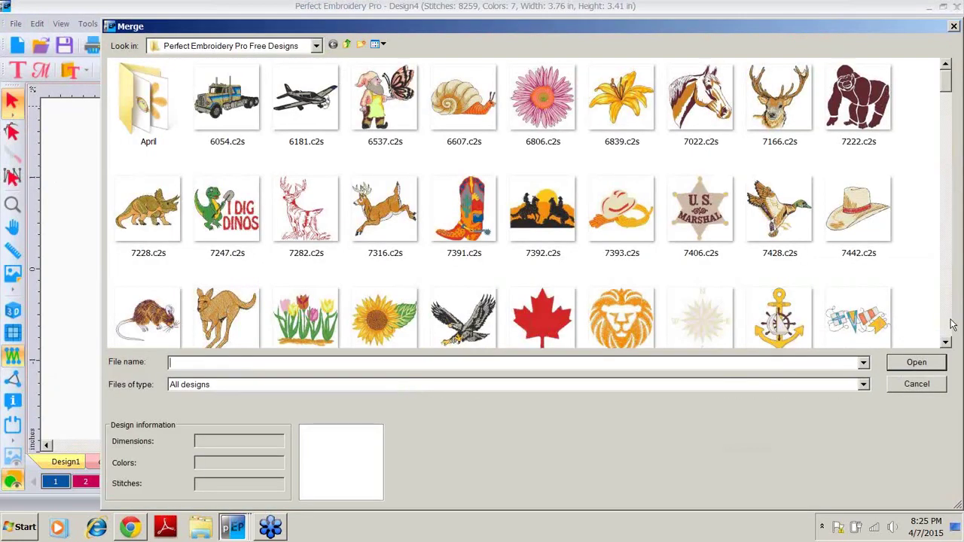
{"action": "left_click", "coordinate": [951, 324]}
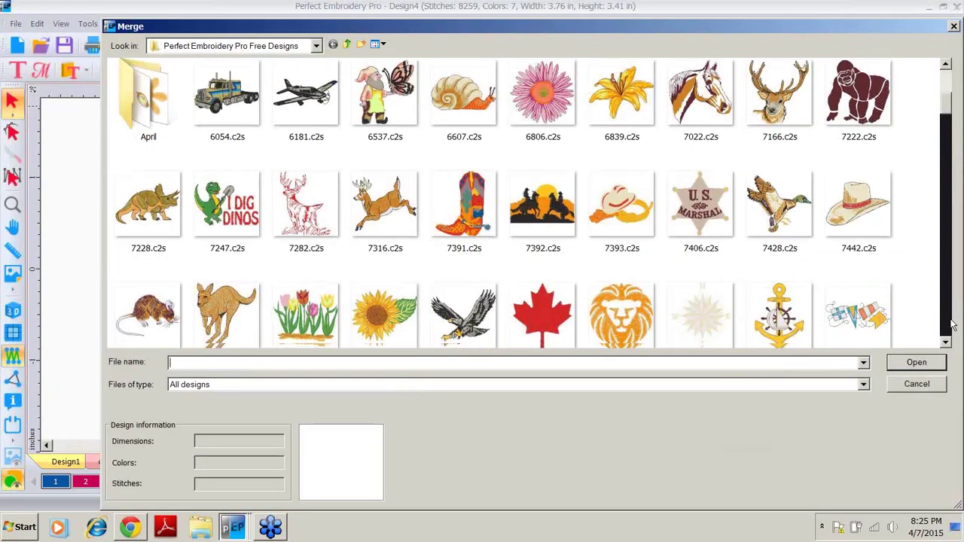
{"action": "left_click", "coordinate": [951, 324]}
{"action": "left_click", "coordinate": [951, 324]}
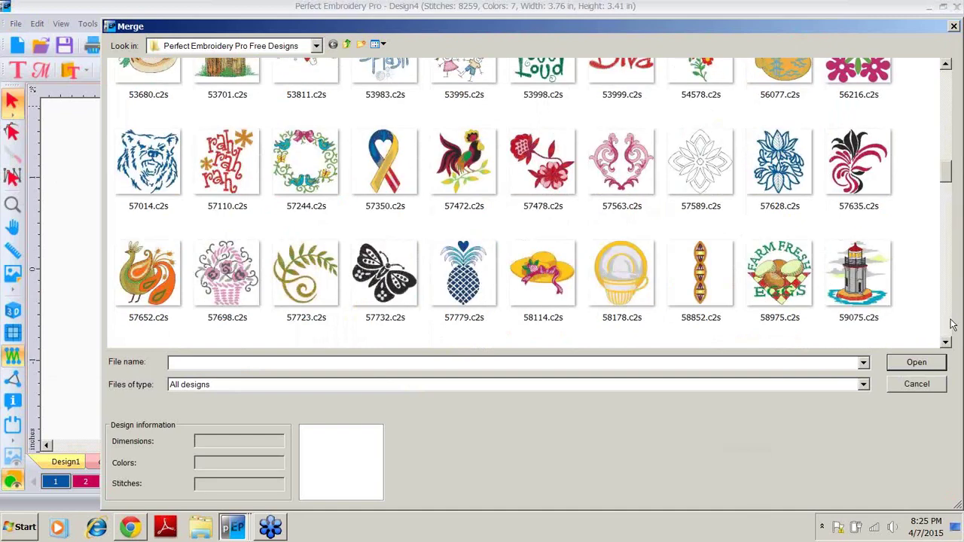
{"action": "left_click", "coordinate": [951, 324]}
{"action": "left_click", "coordinate": [952, 323]}
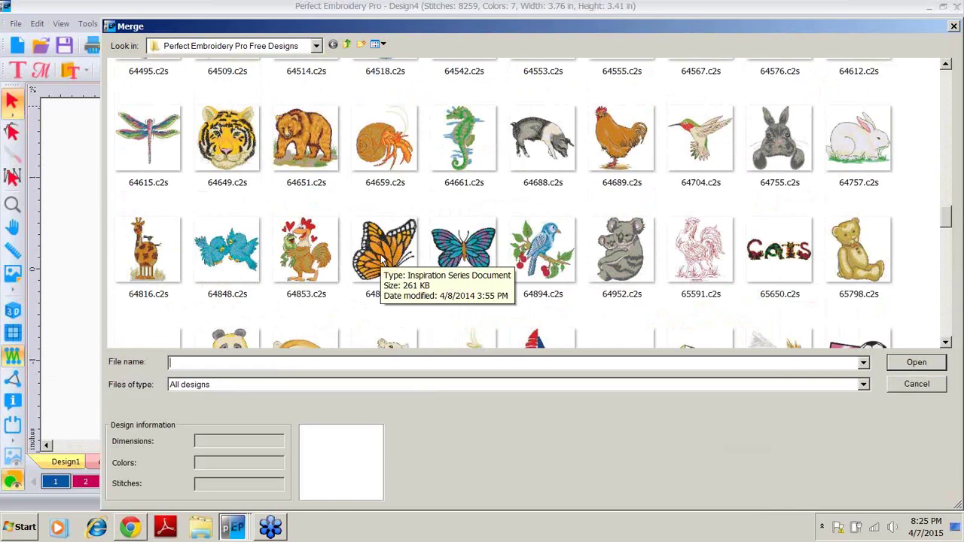
{"action": "double_click", "coordinate": [382, 259]}
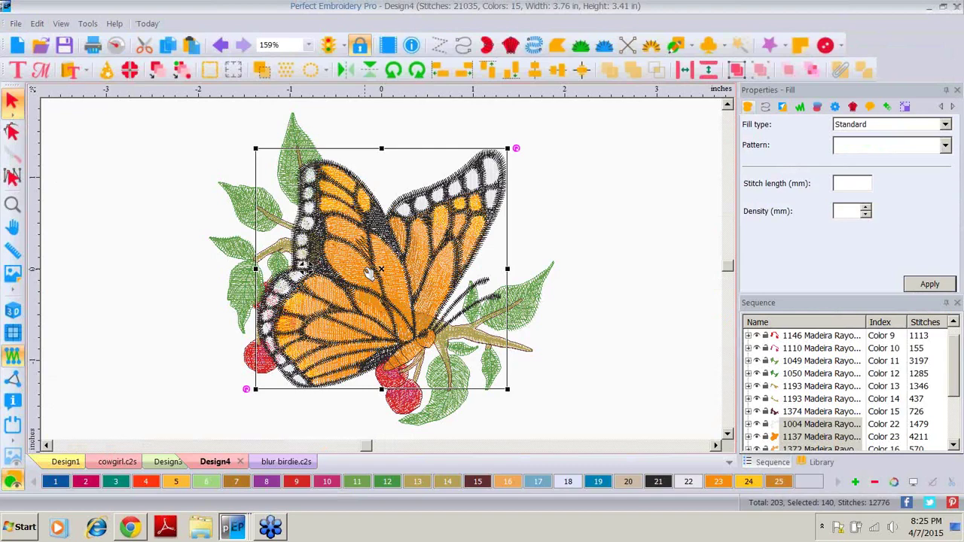
Scale the merged butterfly down proportionally to about 1.7 in wide over the middle of the branch
{"action": "right_click", "coordinate": [369, 274]}
{"action": "left_click", "coordinate": [412, 207]}
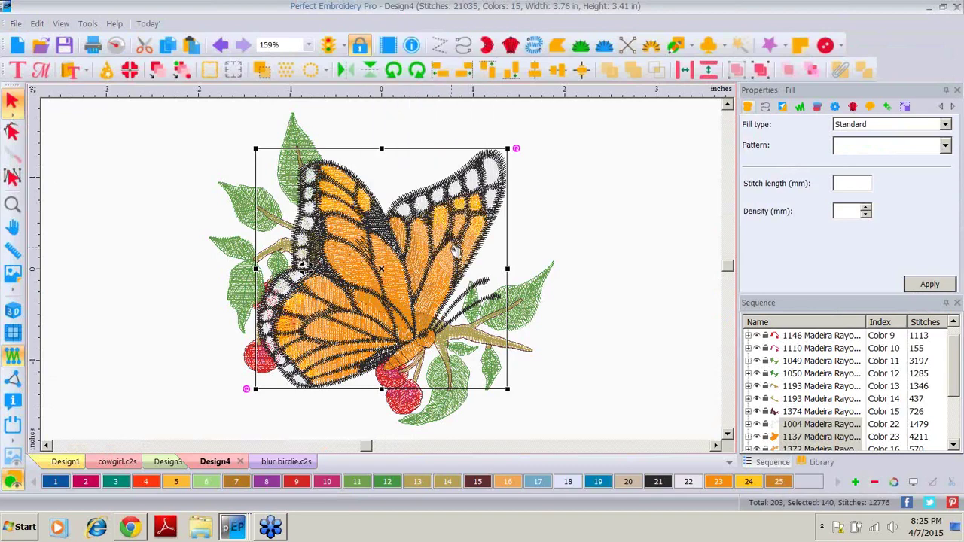
{"action": "left_click_drag", "start_coordinate": [507, 147], "coordinate": [409, 241]}
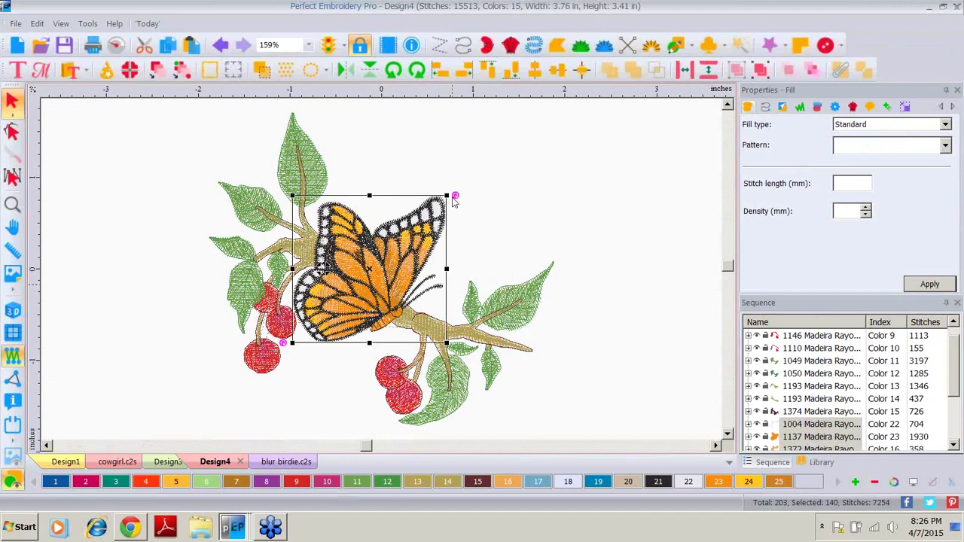
Reorient the butterfly to face left with a slight clockwise tilt, and position it over the gap in the branch
{"action": "left_click", "coordinate": [395, 74]}
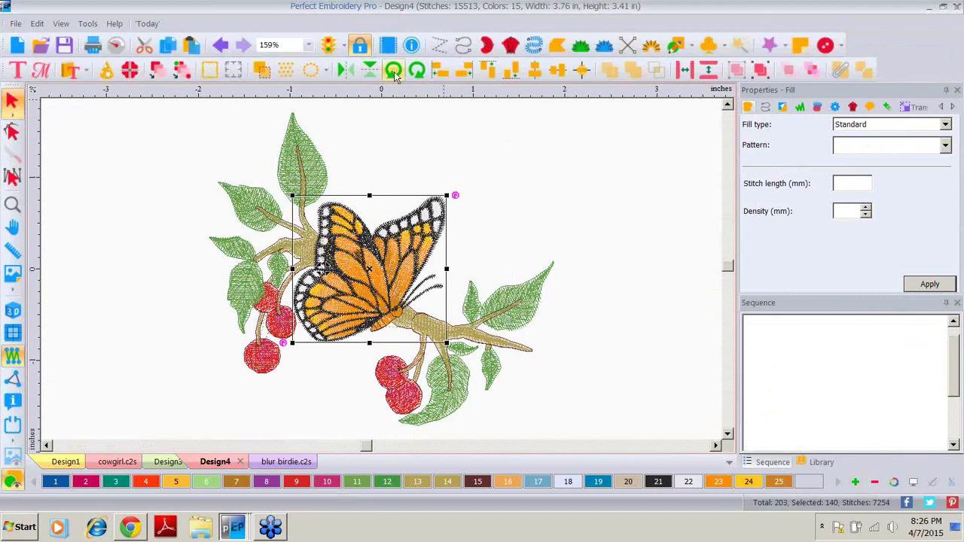
{"action": "left_click", "coordinate": [395, 74]}
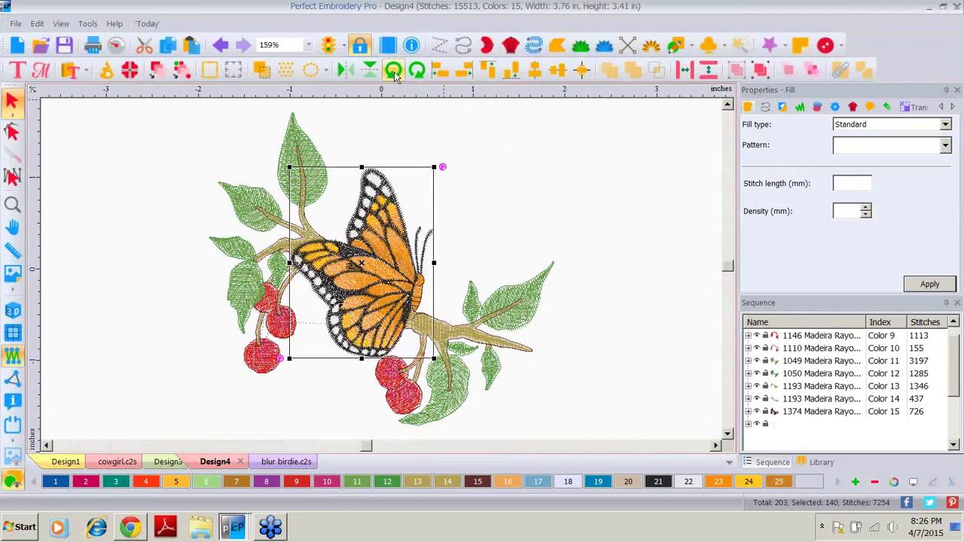
{"action": "left_click", "coordinate": [395, 74]}
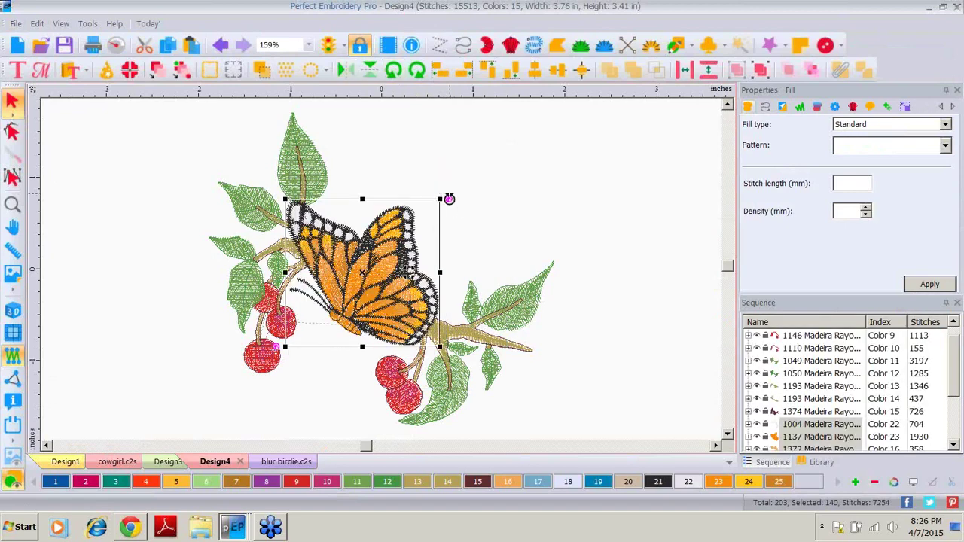
{"action": "left_click_drag", "start_coordinate": [449, 199], "coordinate": [460, 252]}
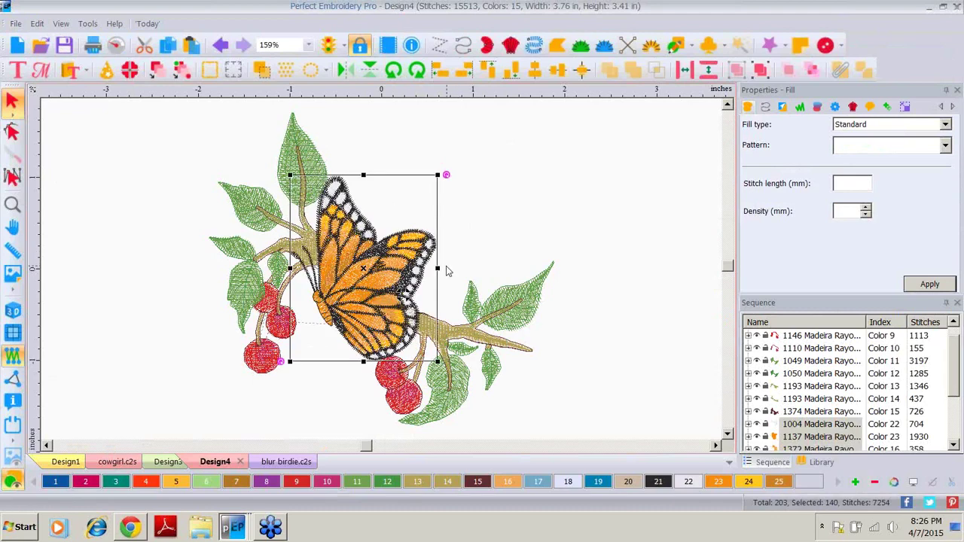
{"action": "left_click_drag", "start_coordinate": [401, 259], "coordinate": [409, 263]}
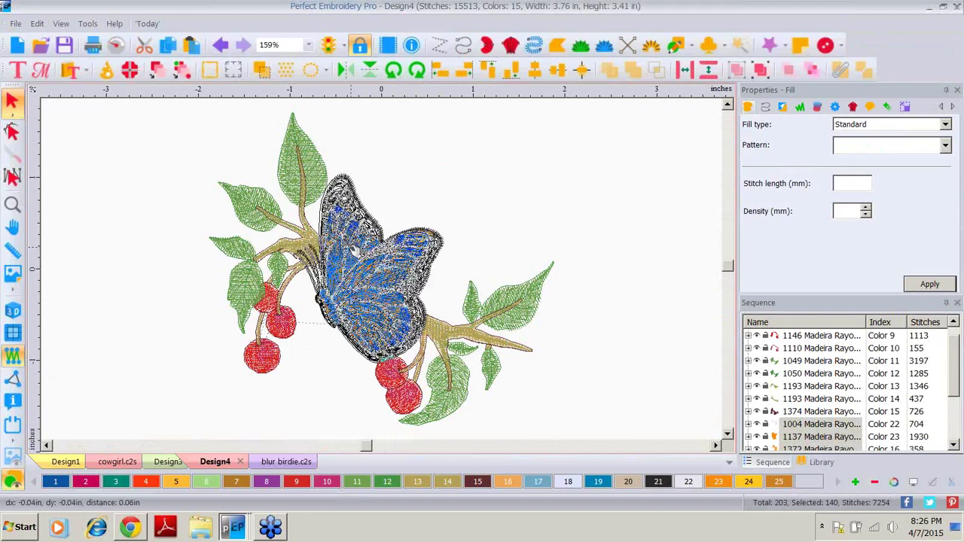
{"action": "left_click", "coordinate": [555, 185]}
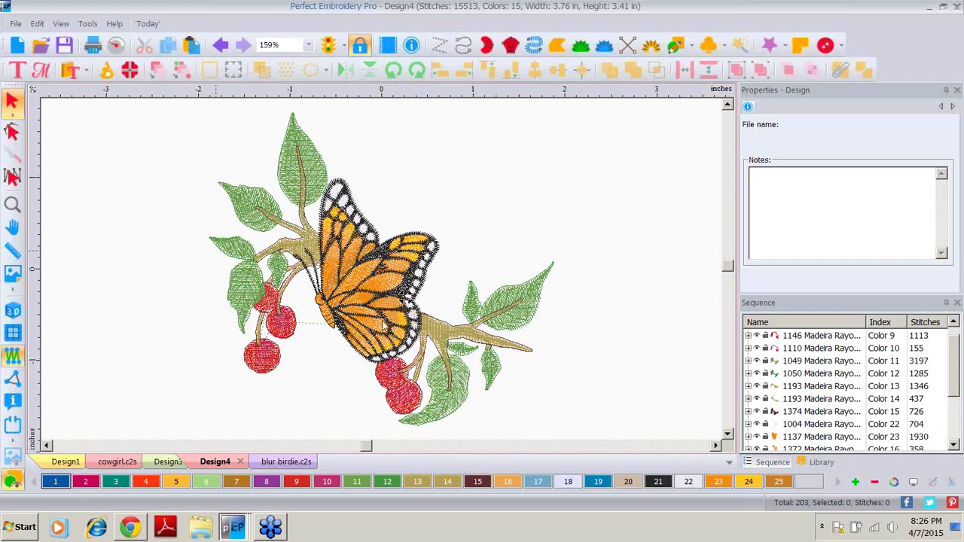
Create a new blank design and merge the bumblebee stock design from the Perfect Embroidery Pro Free Designs folder into it
{"action": "left_click", "coordinate": [19, 47]}
{"action": "left_click", "coordinate": [15, 23]}
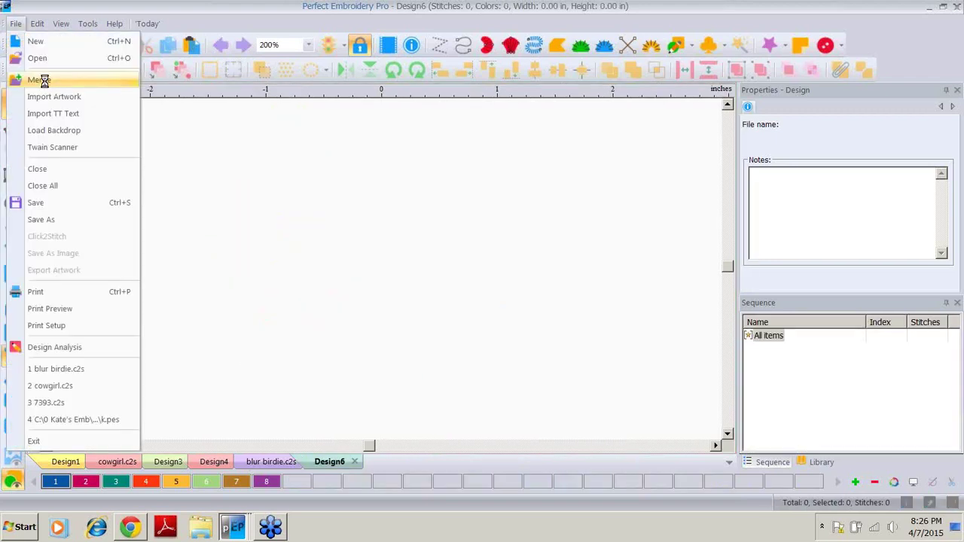
{"action": "left_click", "coordinate": [45, 81]}
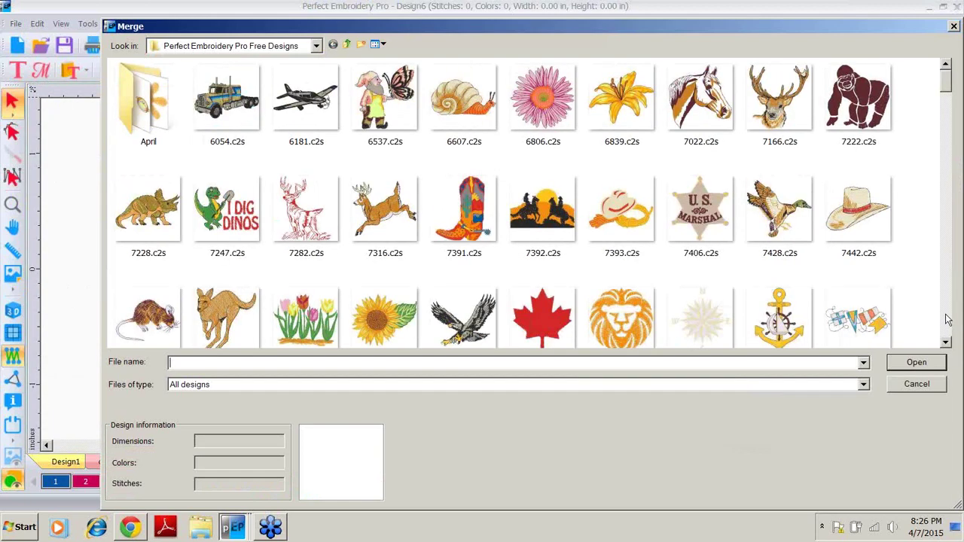
{"action": "left_click", "coordinate": [948, 320]}
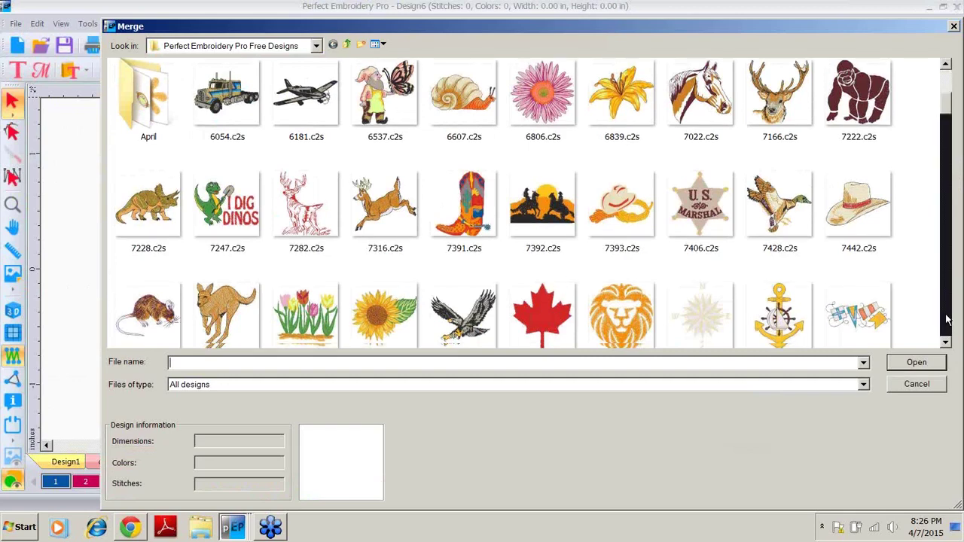
{"action": "left_click", "coordinate": [948, 320]}
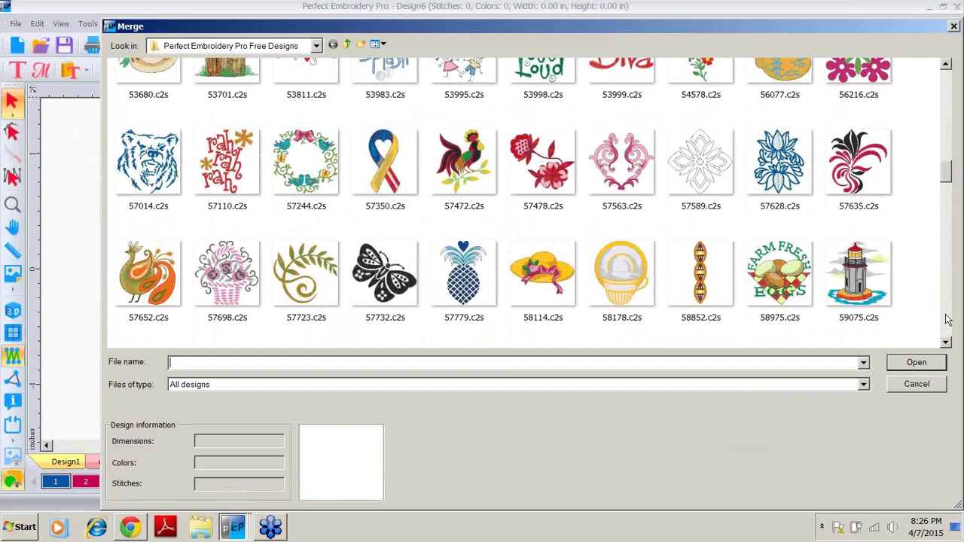
{"action": "scroll", "coordinate": [874, 305], "scroll_direction": "down", "scroll_amount": 3}
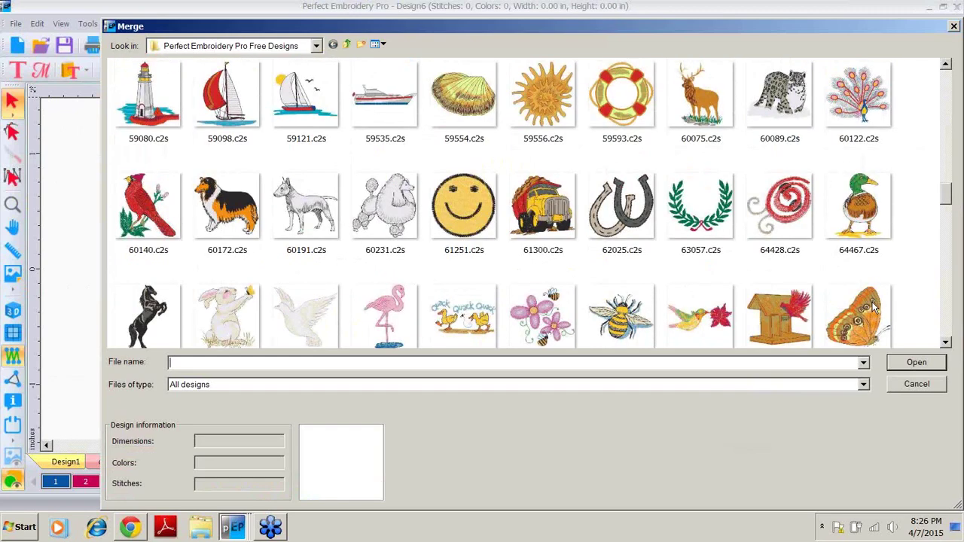
{"action": "double_click", "coordinate": [620, 315]}
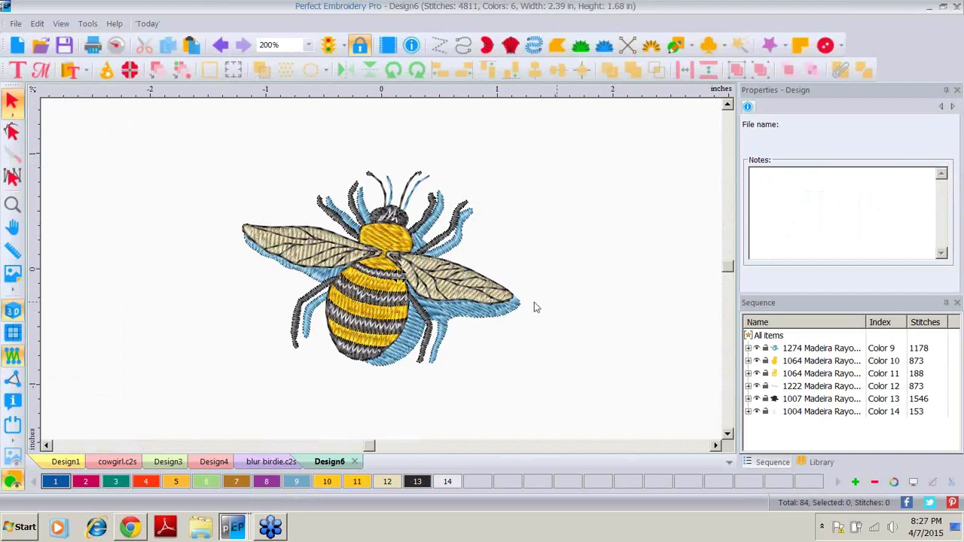
Delete the blue shadow layer in thread color 1274 Madeira from the bee design
{"action": "left_click", "coordinate": [789, 350]}
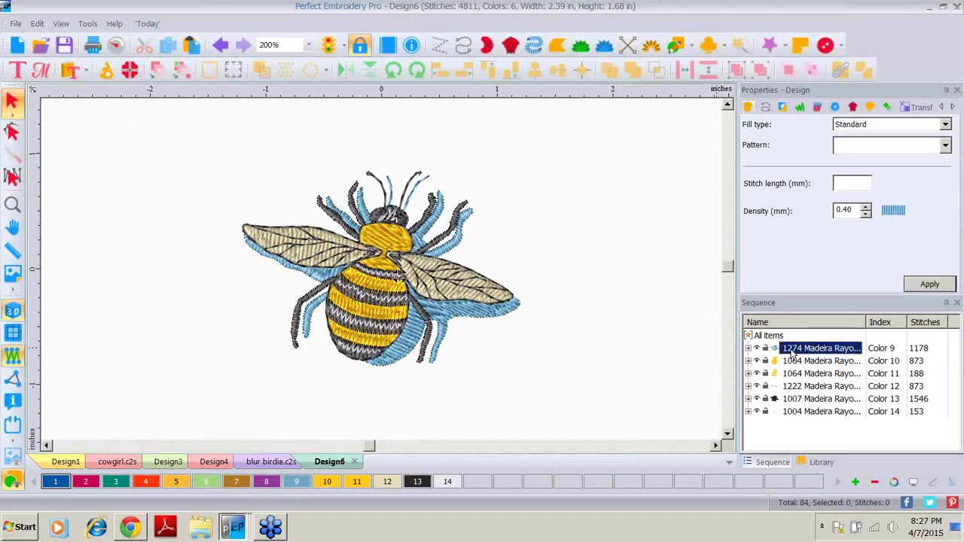
{"action": "left_click", "coordinate": [790, 354]}
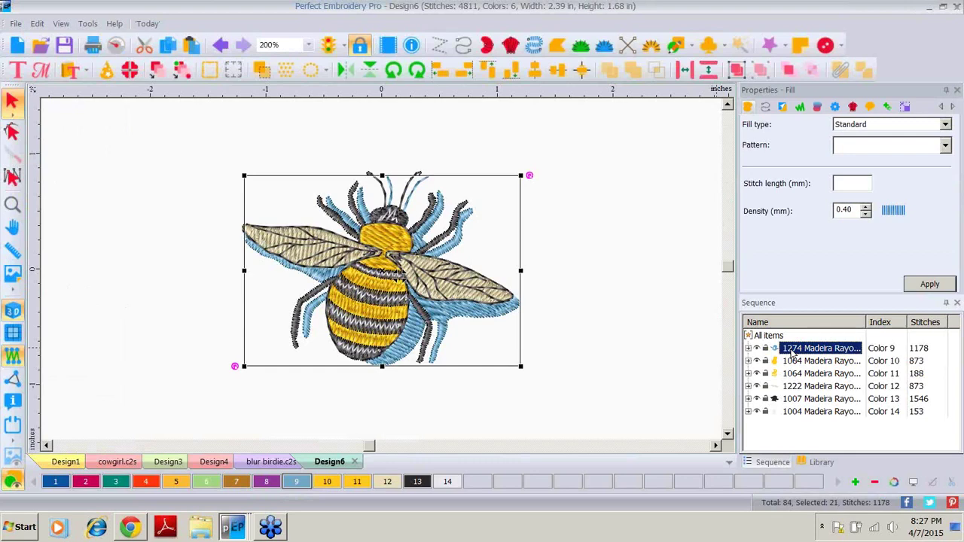
{"action": "key", "text": "Delete"}
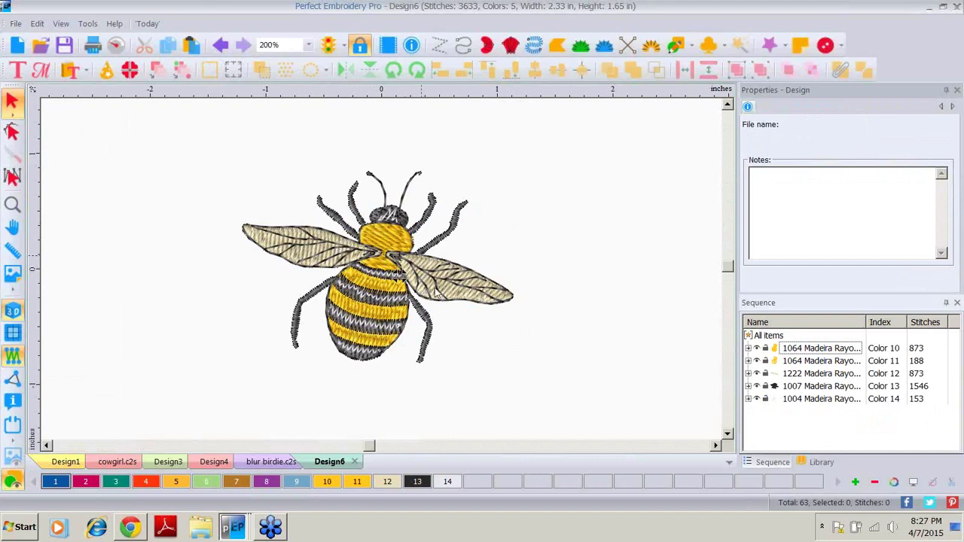
Change the fill type of the bee's left wing, the first satin object in color 1222, to Contour
{"action": "left_click", "coordinate": [810, 377]}
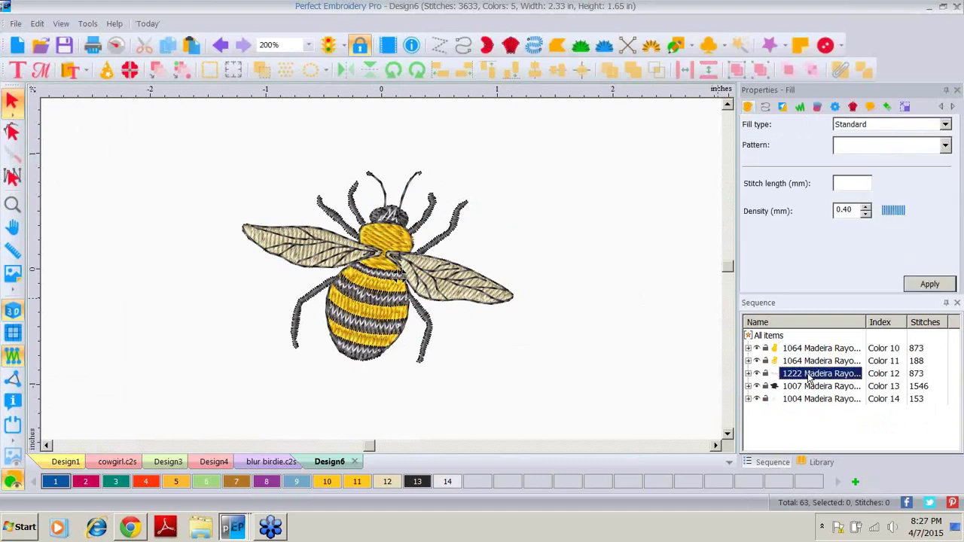
{"action": "left_click", "coordinate": [748, 374]}
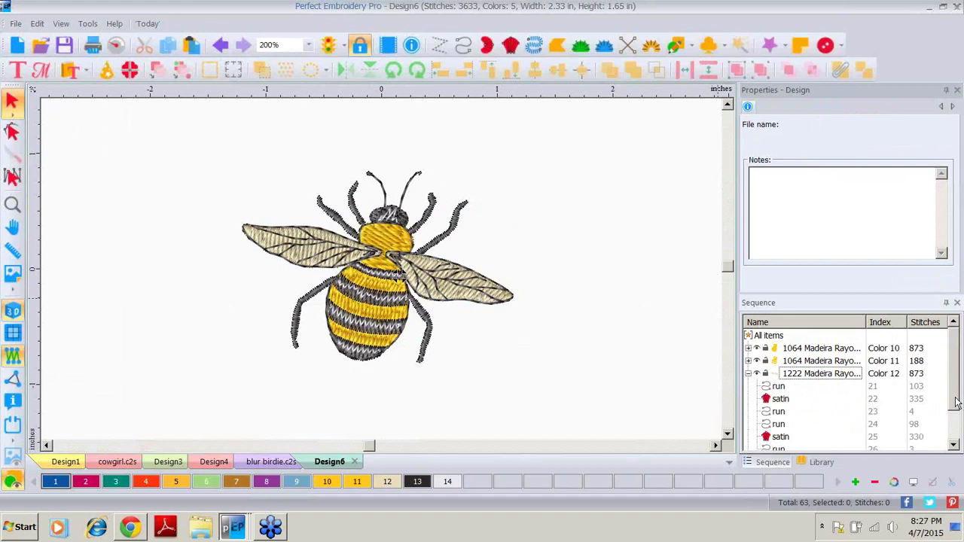
{"action": "scroll", "coordinate": [956, 408], "scroll_direction": "down", "scroll_amount": 1}
{"action": "scroll", "coordinate": [956, 408], "scroll_direction": "down", "scroll_amount": 1}
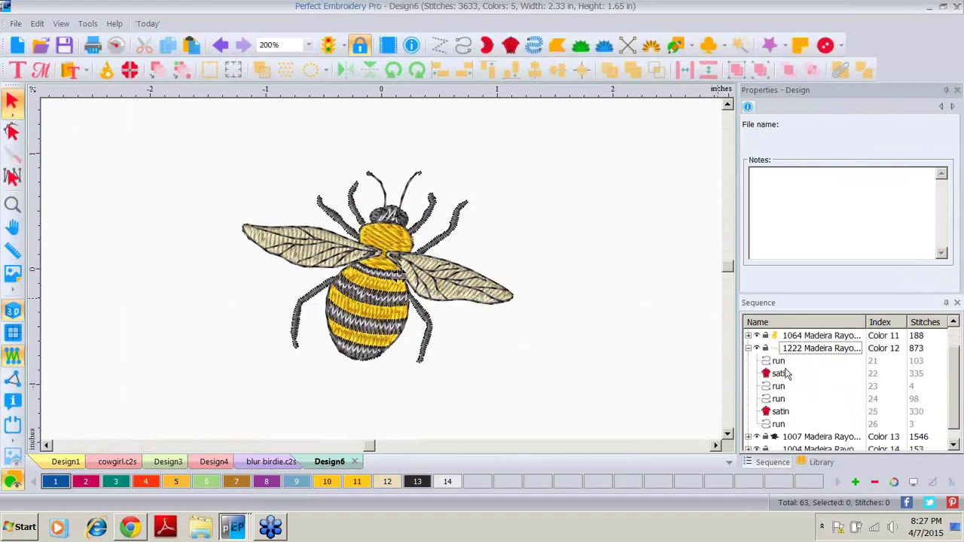
{"action": "left_click", "coordinate": [780, 373]}
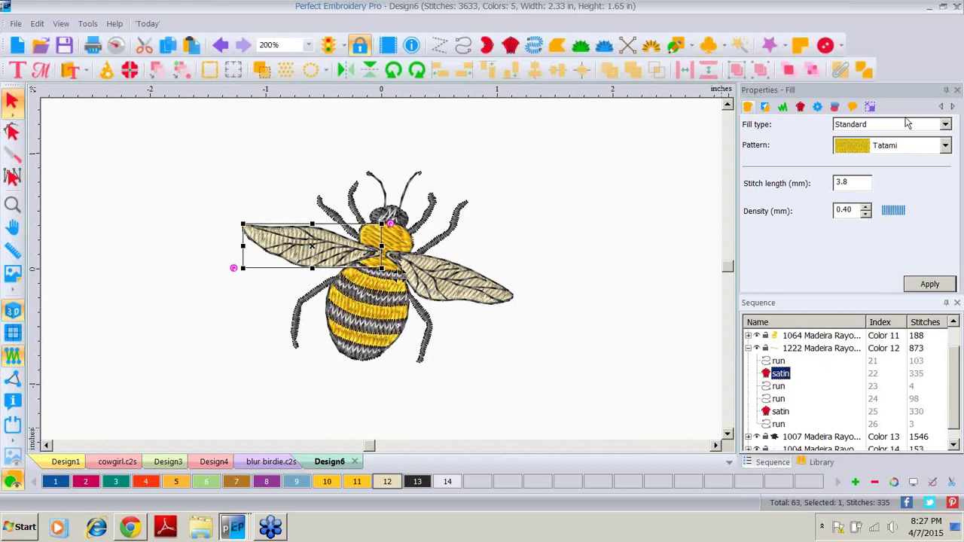
{"action": "left_click", "coordinate": [945, 126]}
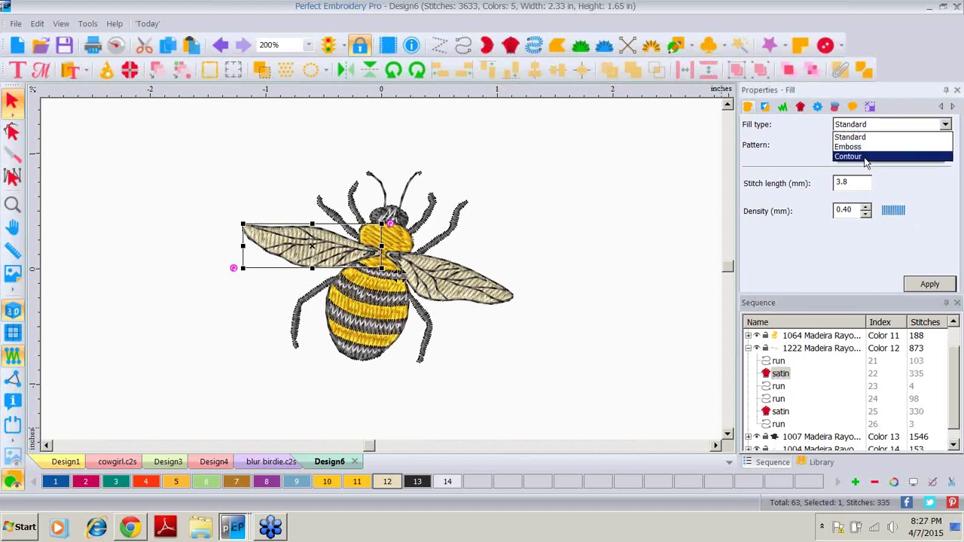
{"action": "left_click", "coordinate": [867, 157]}
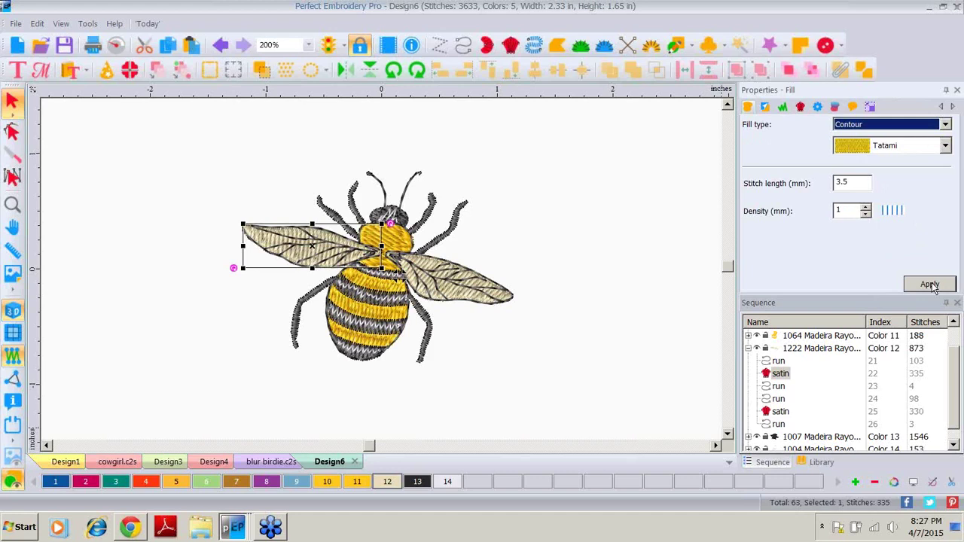
{"action": "left_click", "coordinate": [930, 284]}
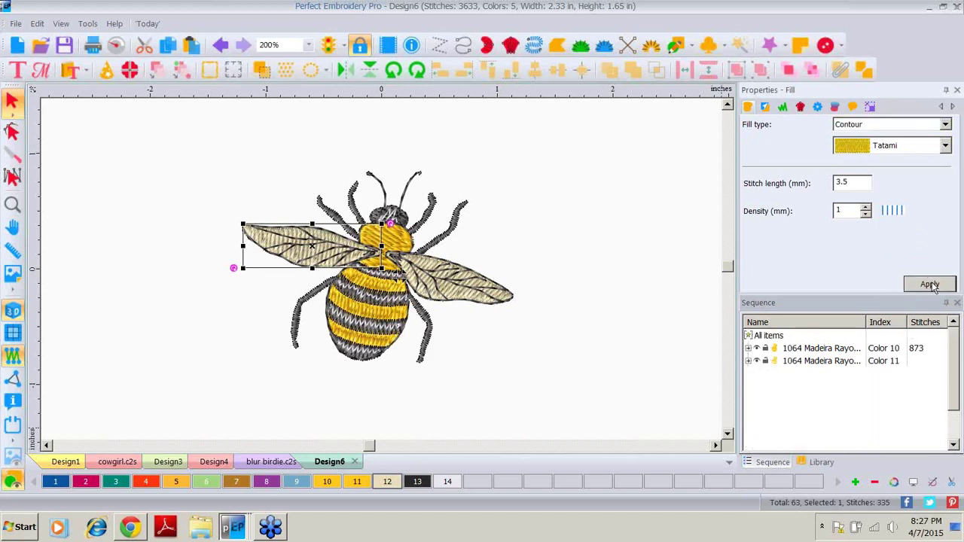
{"action": "left_click", "coordinate": [930, 284]}
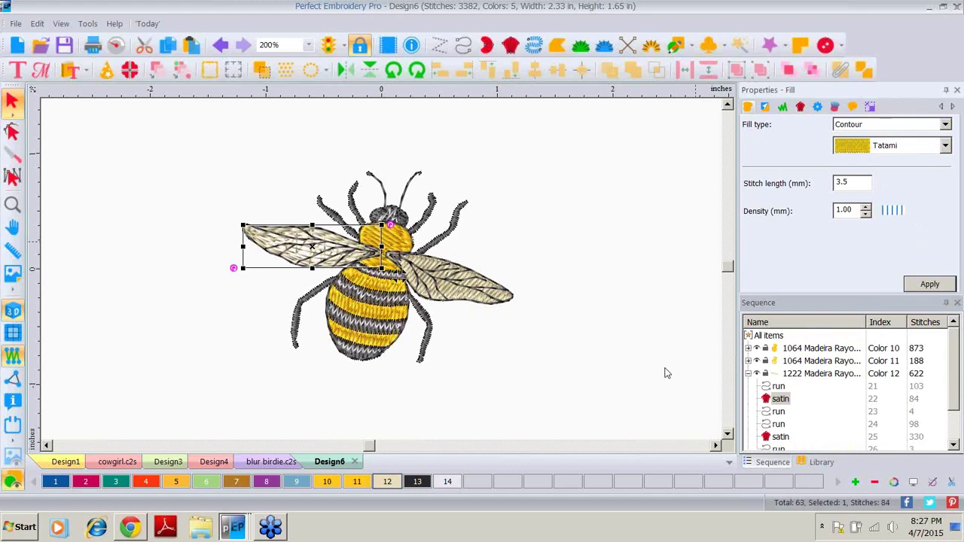
Change the fill type of the bee's right wing, the second satin object in color 1222, to Contour
{"action": "left_click", "coordinate": [781, 440]}
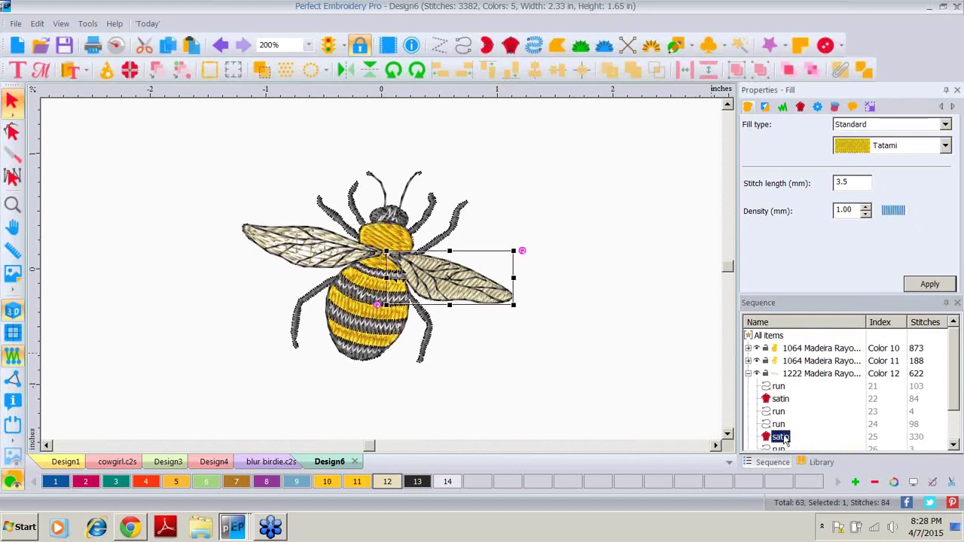
{"action": "left_click", "coordinate": [881, 124]}
{"action": "left_click", "coordinate": [879, 157]}
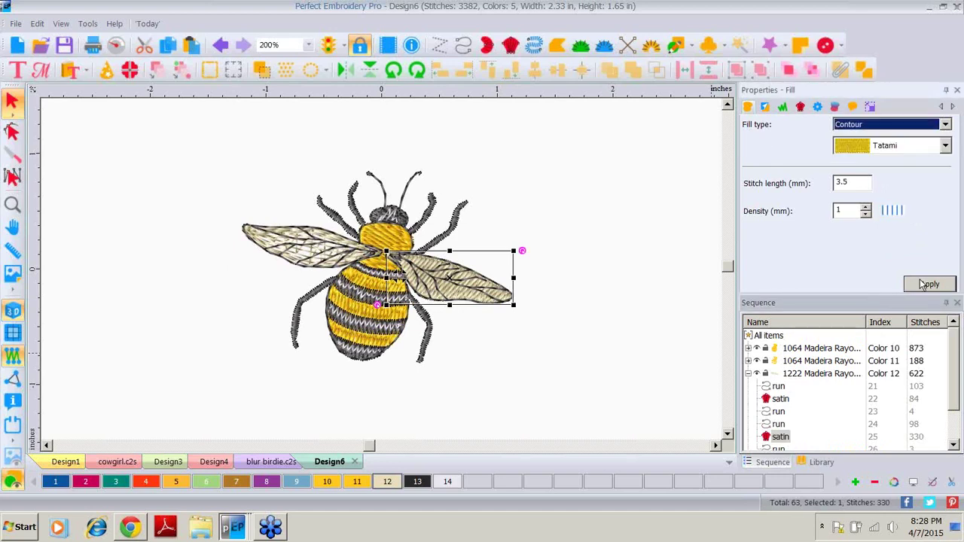
{"action": "left_click", "coordinate": [915, 284]}
Delete all four run objects in wing color 1222, leaving only the two satin wing fills
{"action": "left_click", "coordinate": [12, 204]}
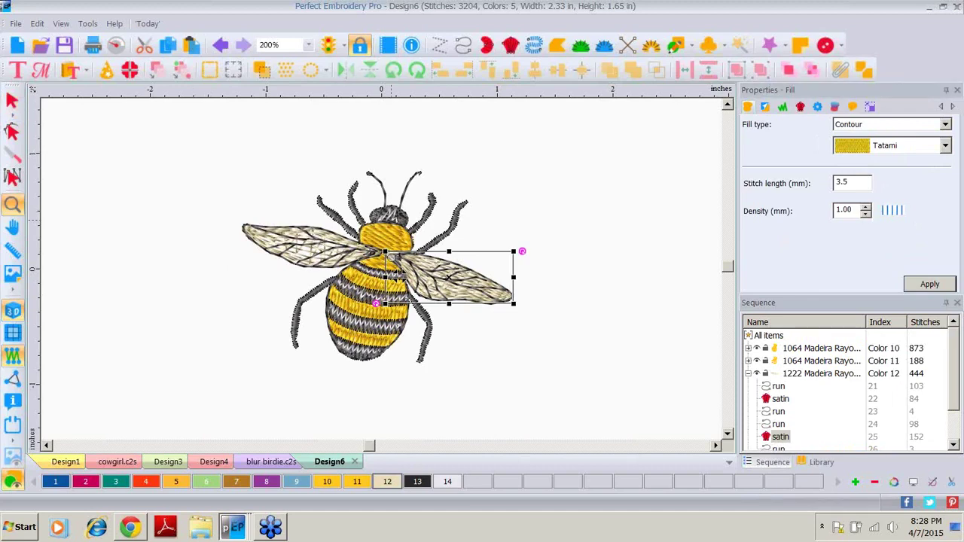
{"action": "left_click", "coordinate": [390, 258]}
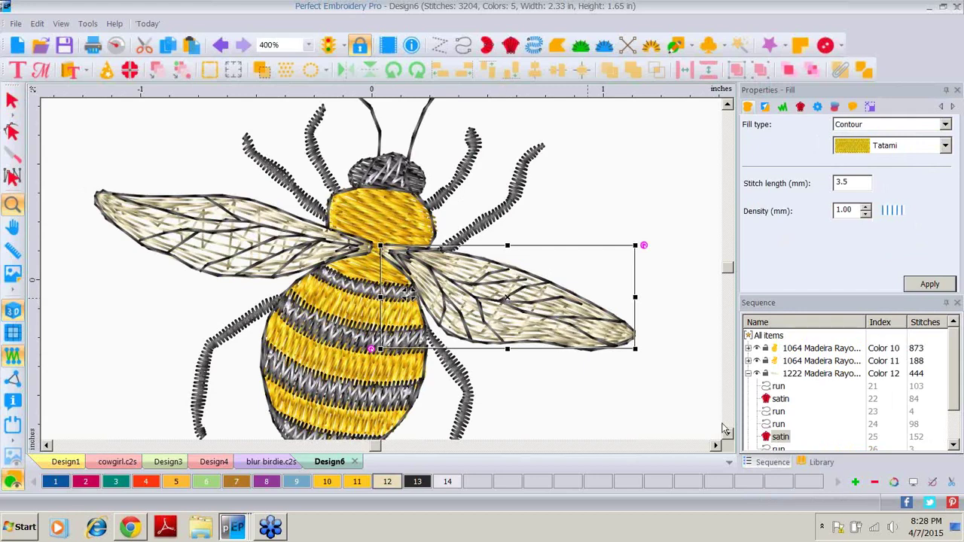
{"action": "left_click", "coordinate": [778, 386]}
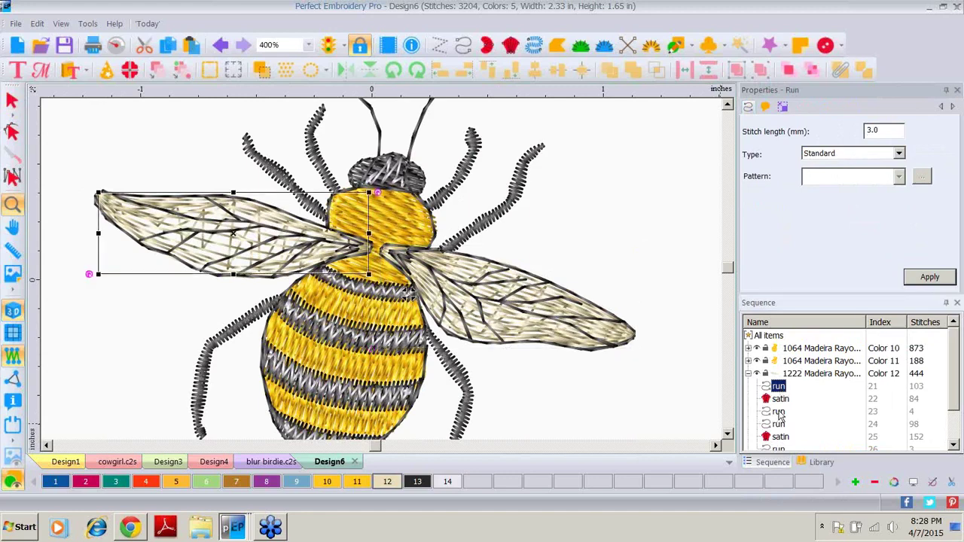
{"action": "left_click", "coordinate": [780, 412], "text": "ctrl"}
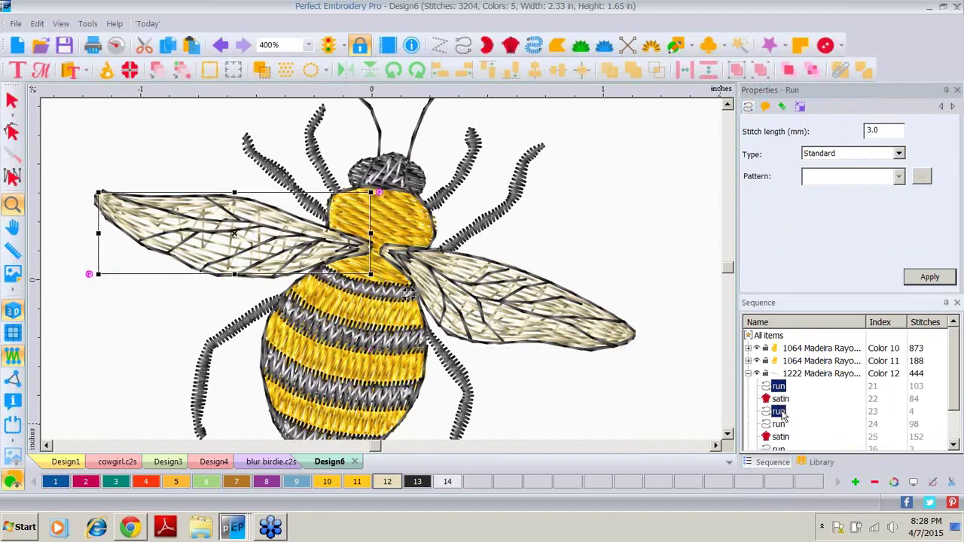
{"action": "left_click", "coordinate": [778, 424], "text": "ctrl"}
{"action": "scroll", "coordinate": [790, 399], "scroll_direction": "down", "scroll_amount": 2}
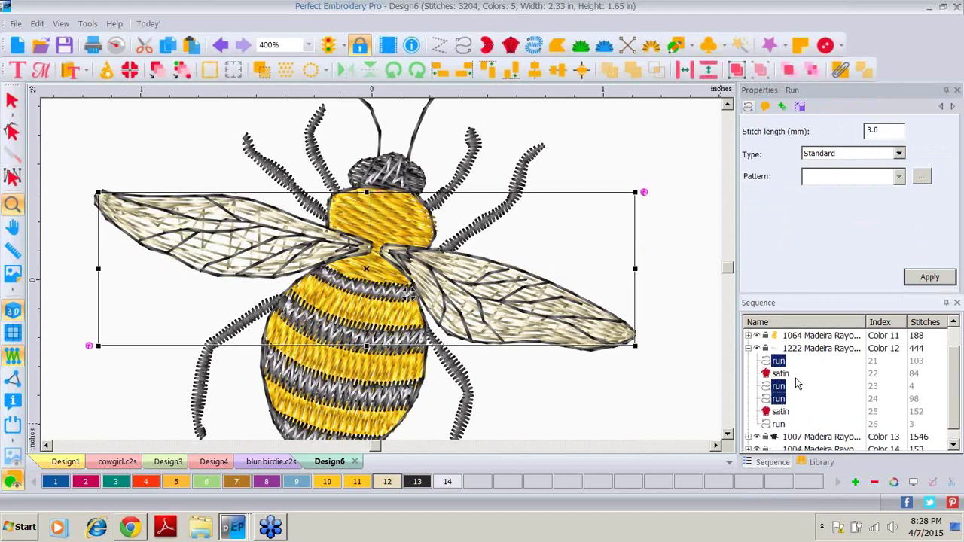
{"action": "left_click", "coordinate": [780, 425], "text": "ctrl"}
{"action": "key", "text": "ctrl"}
{"action": "left_click", "coordinate": [803, 397]}
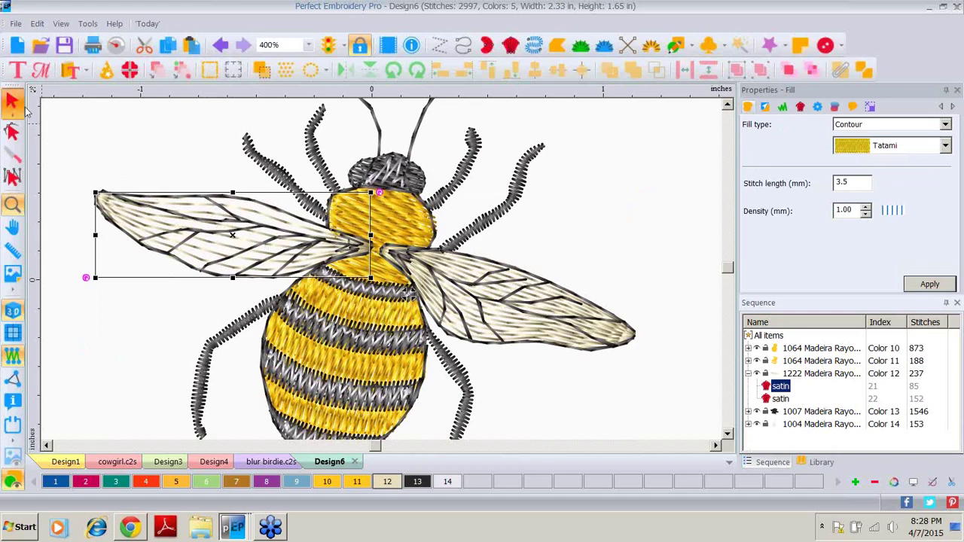
Set the density of the right wing's contour fill to 1.30 mm and apply it
{"action": "left_click", "coordinate": [223, 253]}
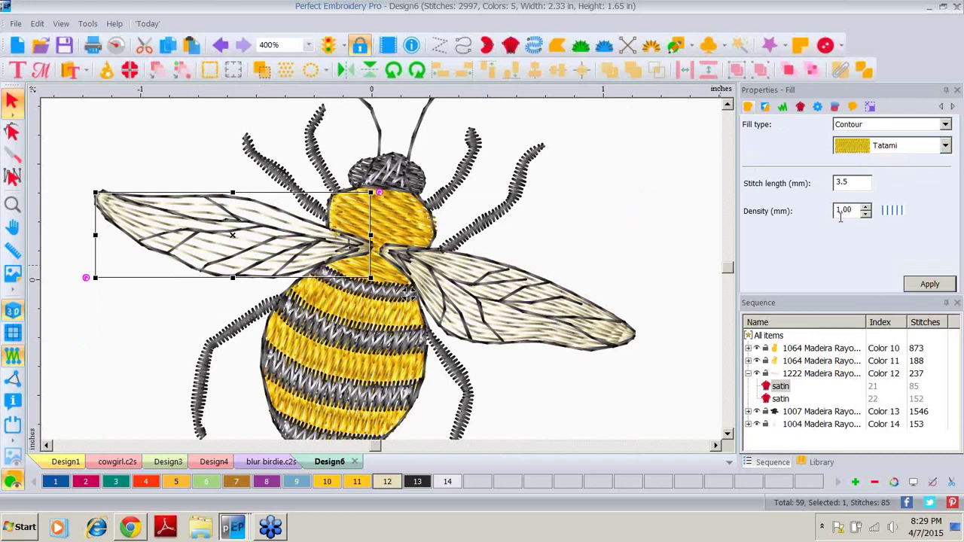
{"action": "left_click", "coordinate": [780, 399]}
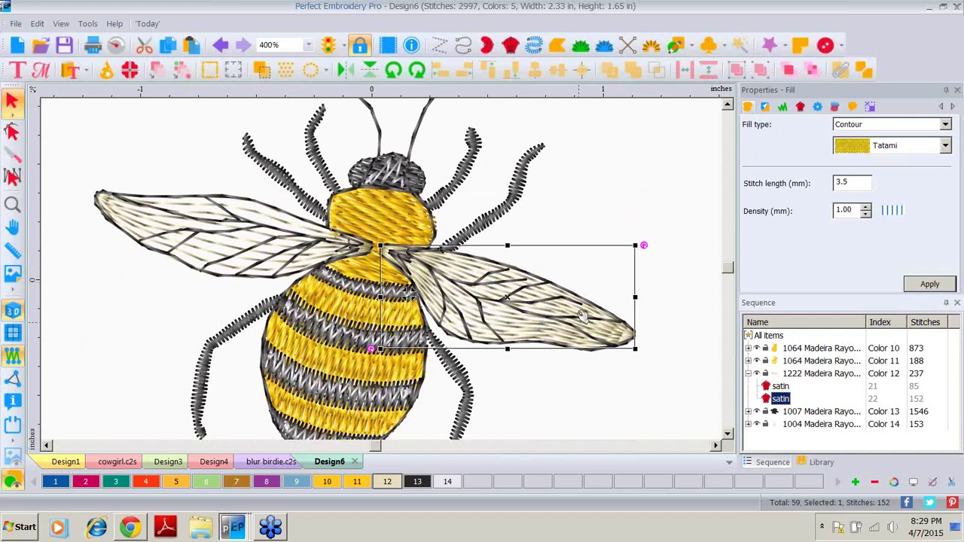
{"action": "left_click", "coordinate": [865, 209]}
{"action": "left_click", "coordinate": [865, 208]}
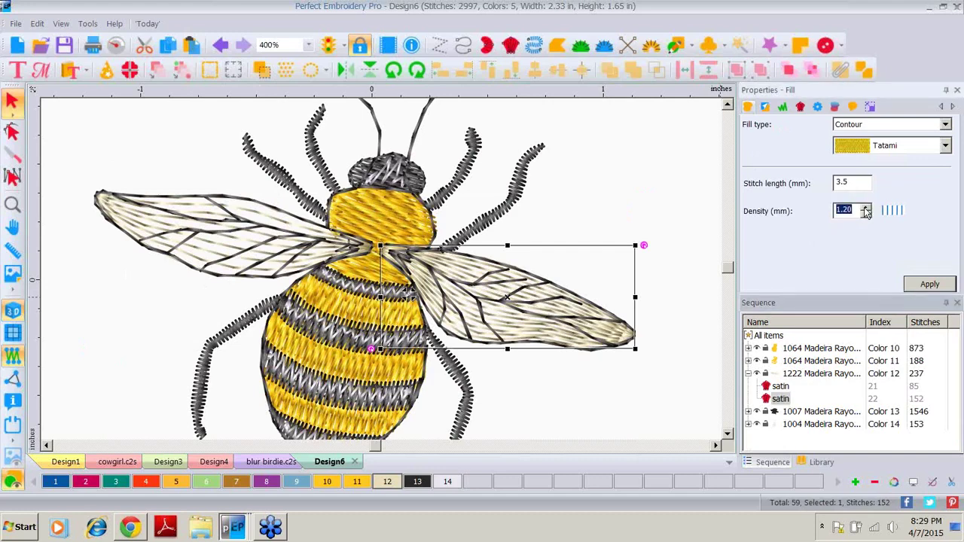
{"action": "left_click", "coordinate": [865, 207]}
{"action": "left_click", "coordinate": [931, 285]}
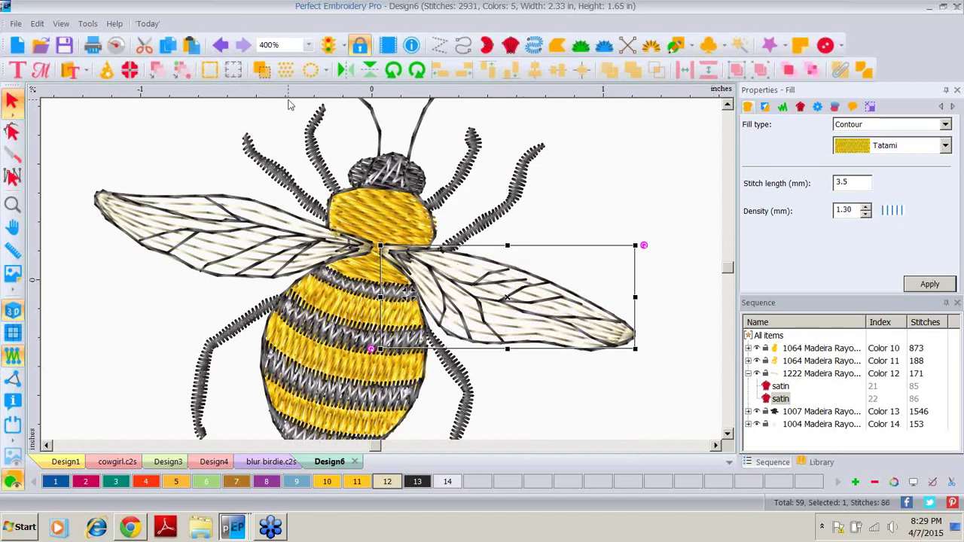
View the whole bee at 300% zoom with nothing selected, and create another blank design
{"action": "left_click", "coordinate": [308, 45]}
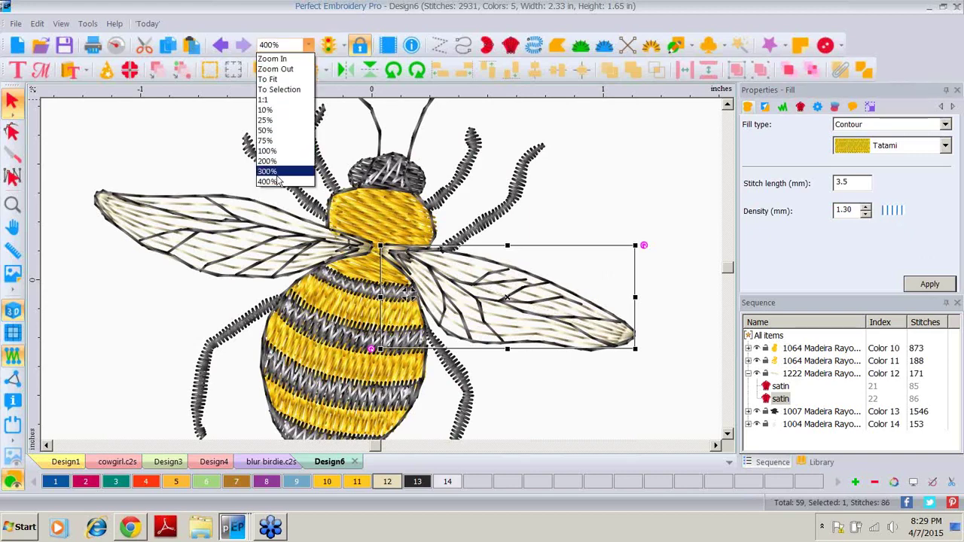
{"action": "left_click", "coordinate": [279, 177]}
{"action": "type", "text": "300%"}
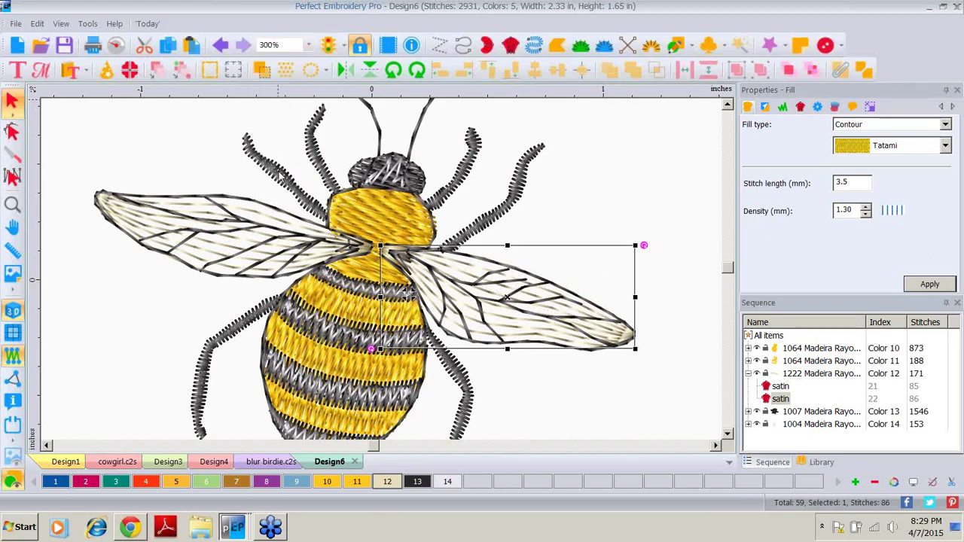
{"action": "key", "text": "Return"}
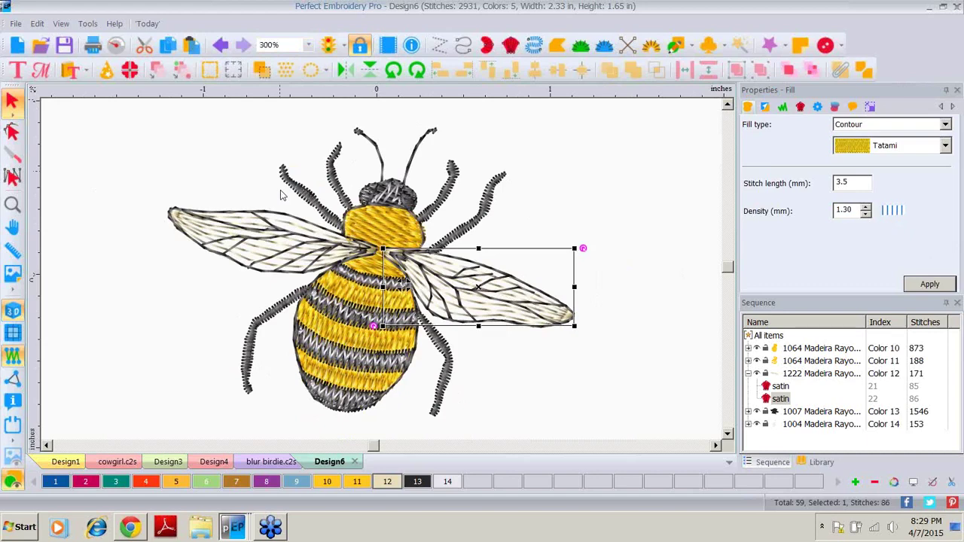
{"action": "left_click", "coordinate": [280, 190]}
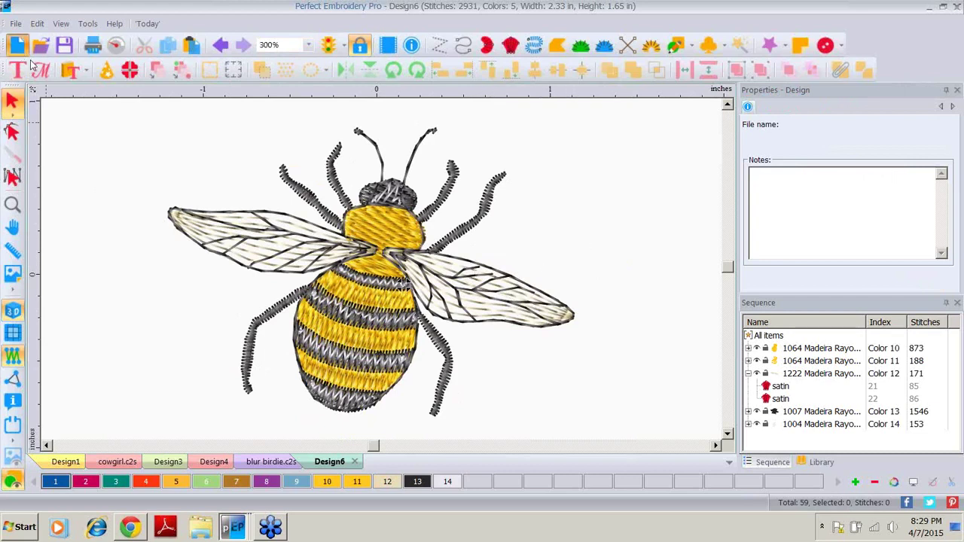
{"action": "key", "text": "ctrl+n"}
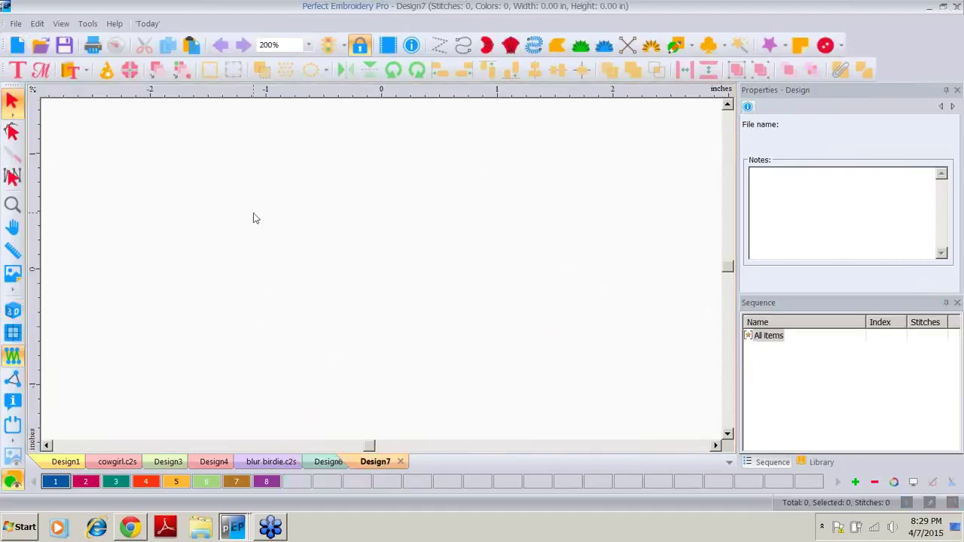
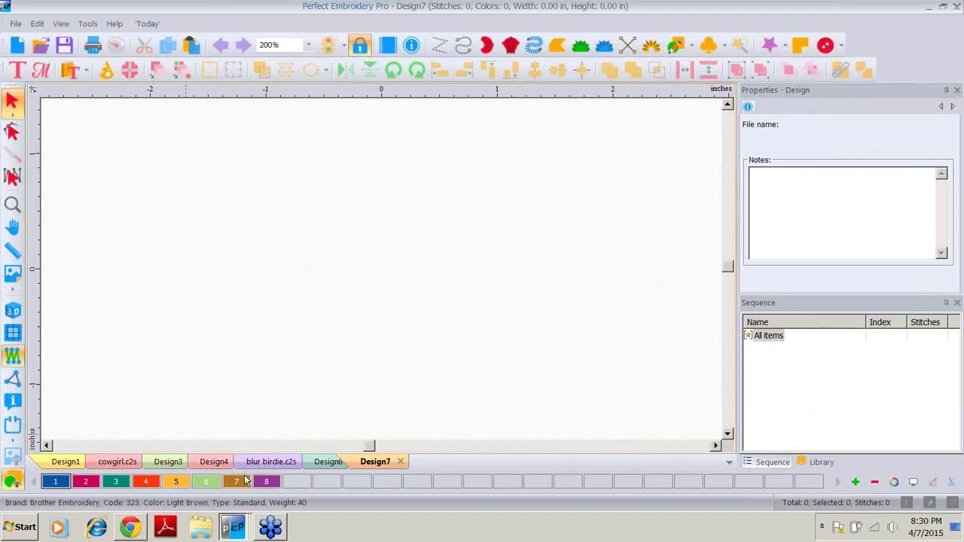
Look over the bee in Design6 and the blue bird design, then bring up the butterfly branch in Design4
{"action": "left_click", "coordinate": [327, 462]}
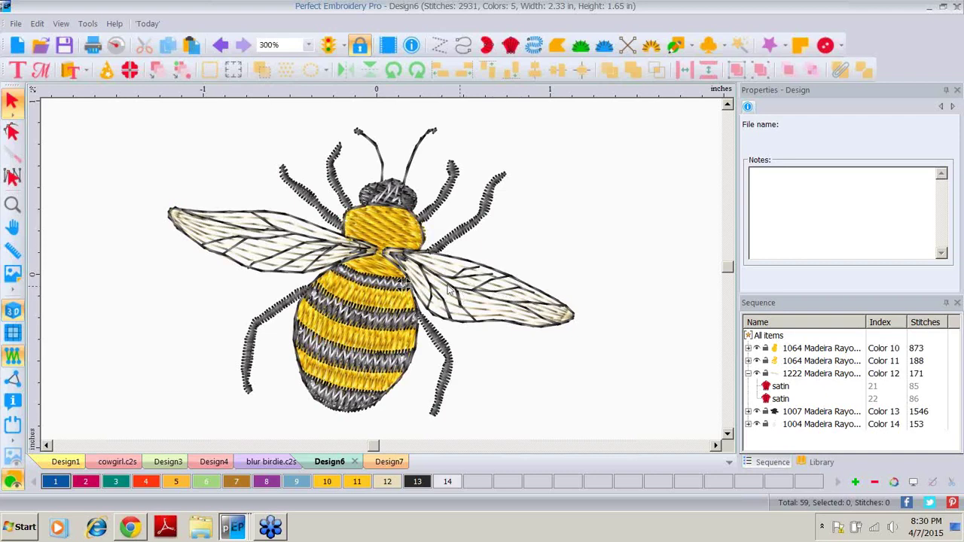
{"action": "left_click", "coordinate": [252, 467]}
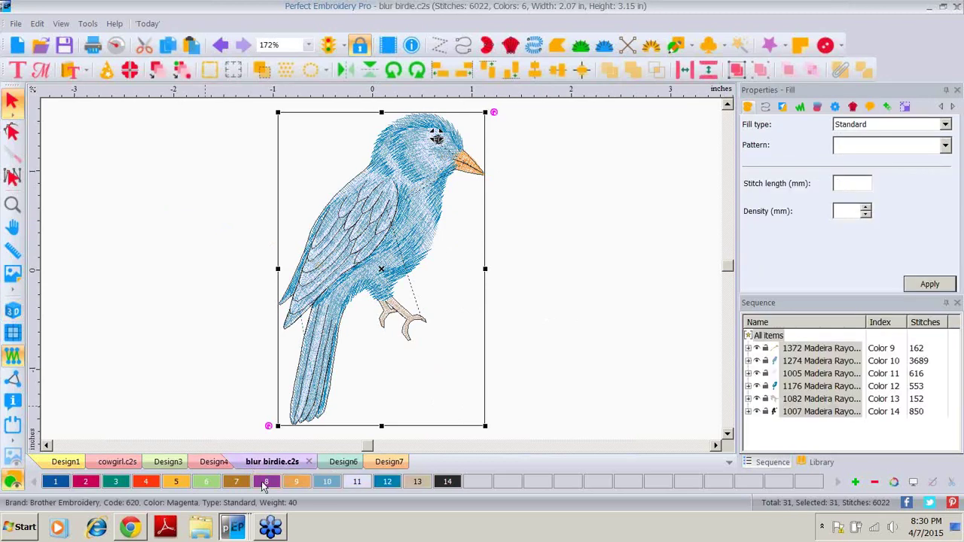
{"action": "left_click", "coordinate": [217, 465]}
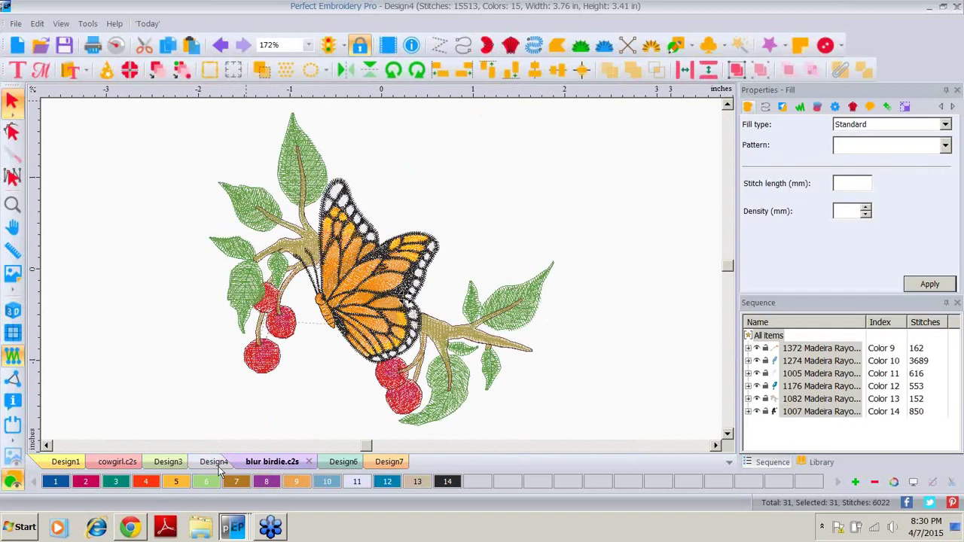
Try moving the butterfly away from its place on the branch in Design4
{"action": "left_click", "coordinate": [352, 281]}
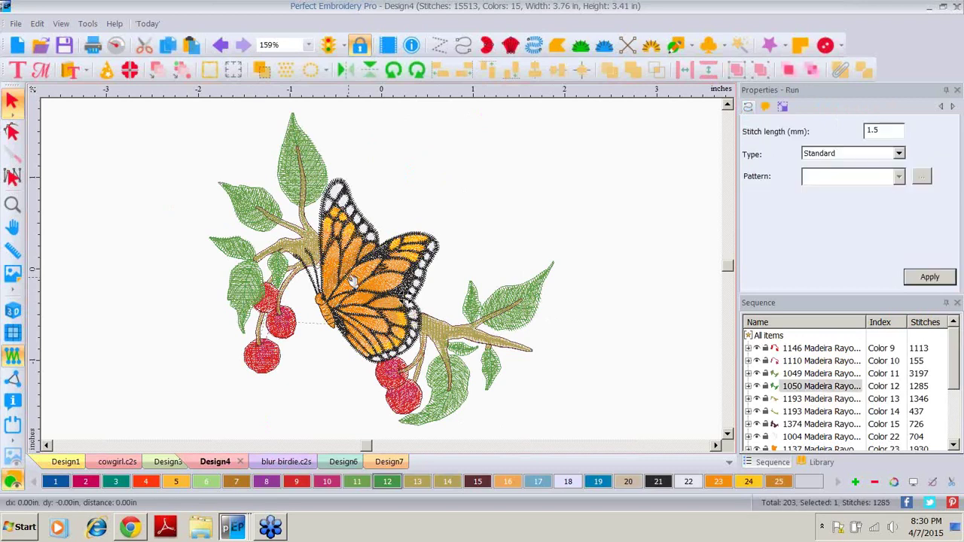
{"action": "left_click_drag", "start_coordinate": [352, 280], "coordinate": [475, 223]}
{"action": "key", "text": "Escape"}
{"action": "left_click_drag", "start_coordinate": [326, 264], "coordinate": [369, 279]}
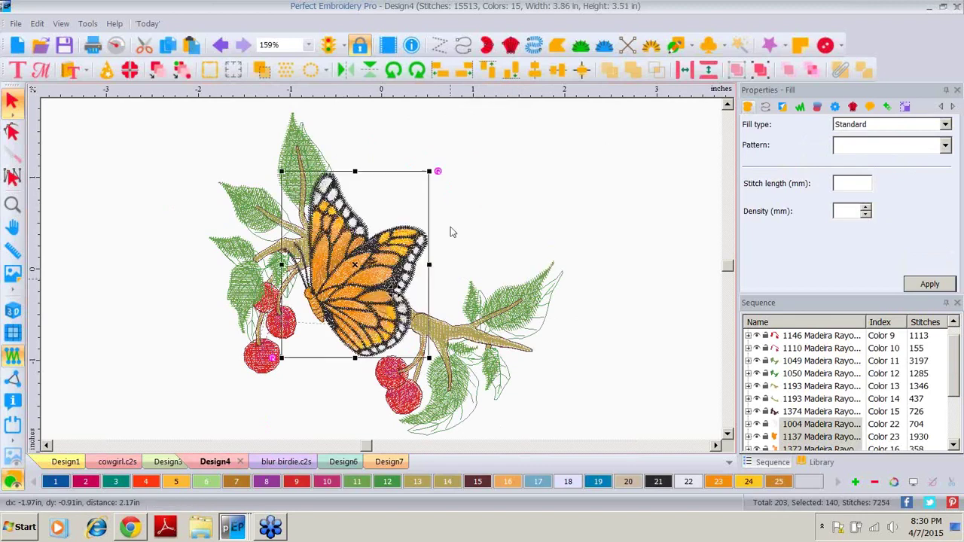
Simulate the stitch-out of the apple in Design1, advancing from the green leaf to the blue outline, then exit the simulation
{"action": "left_click", "coordinate": [66, 461]}
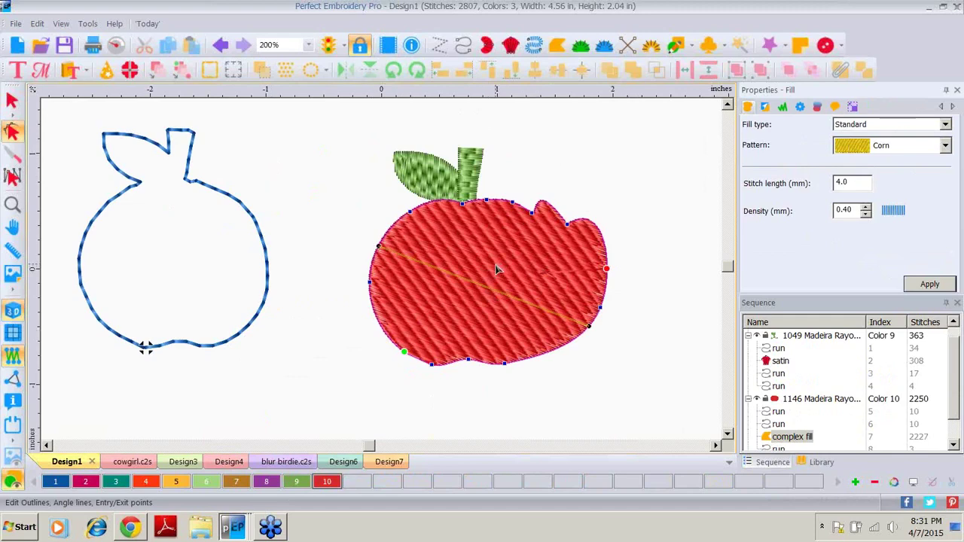
{"action": "left_click", "coordinate": [780, 355]}
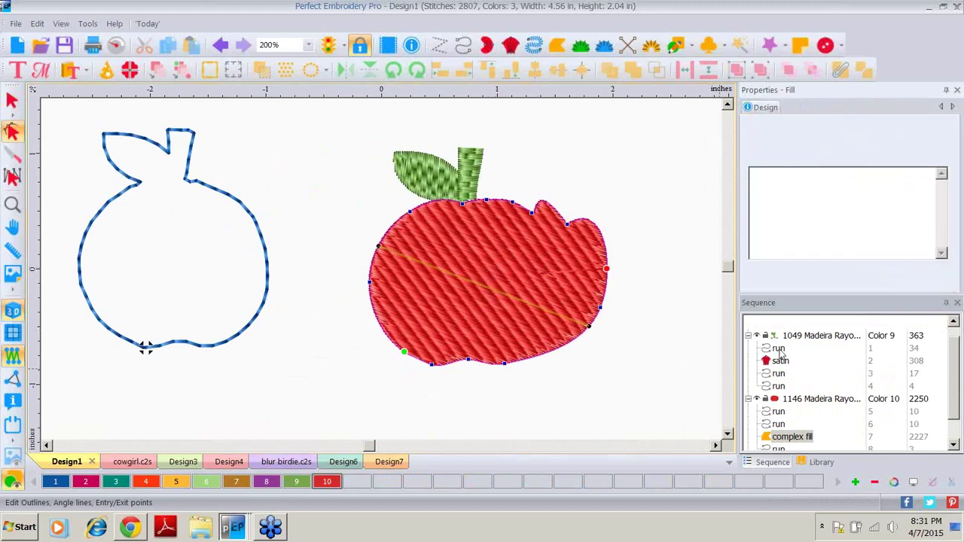
{"action": "left_click", "coordinate": [778, 350]}
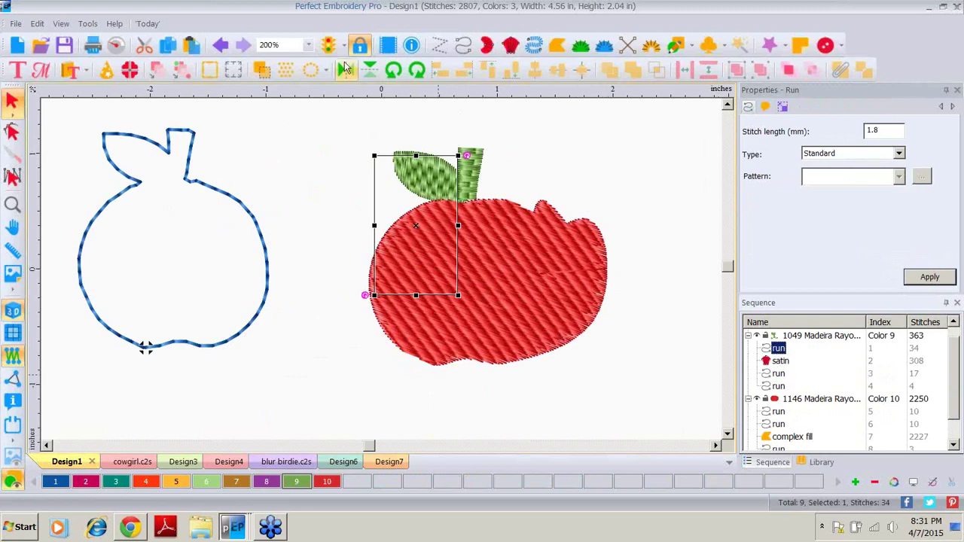
{"action": "left_click", "coordinate": [117, 47]}
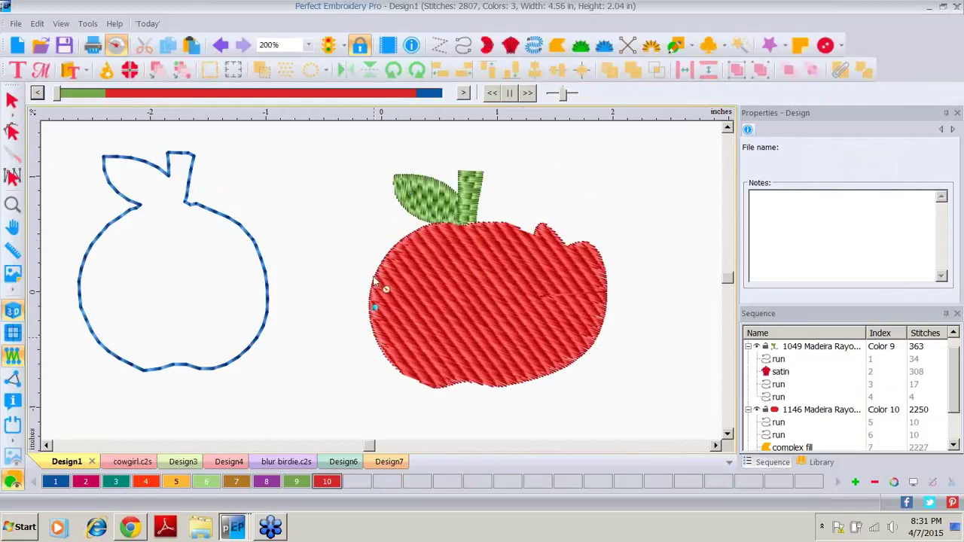
{"action": "left_click", "coordinate": [116, 46]}
{"action": "mouse_move", "coordinate": [59, 101]}
{"action": "left_mouse_down"}
{"action": "mouse_move", "coordinate": [115, 98]}
{"action": "mouse_move", "coordinate": [184, 119]}
{"action": "mouse_move", "coordinate": [439, 101]}
{"action": "left_mouse_up"}
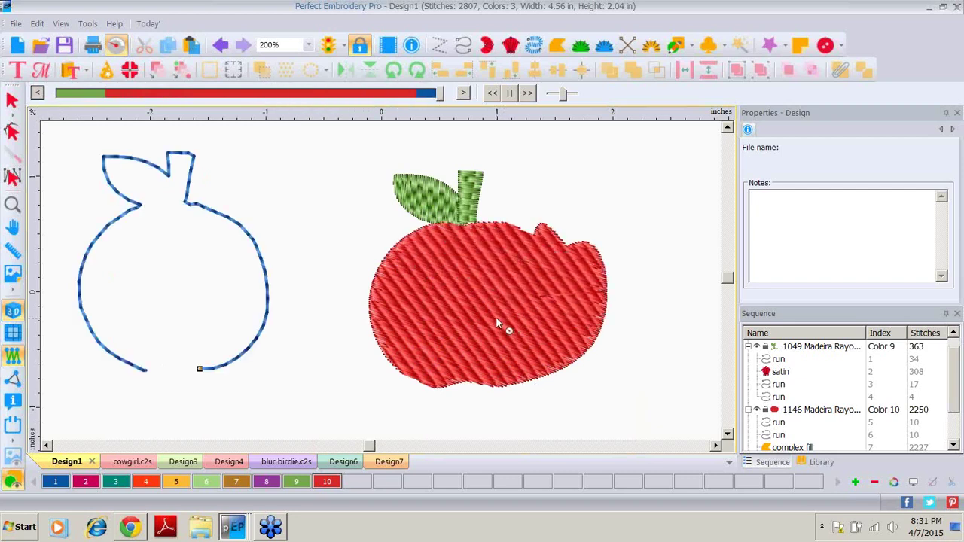
{"action": "left_click", "coordinate": [14, 100]}
Start Click2Stitch for Design1 with fabric type Woven With Nap Or Pile and shape open, and continue to the style settings
{"action": "left_click", "coordinate": [15, 23]}
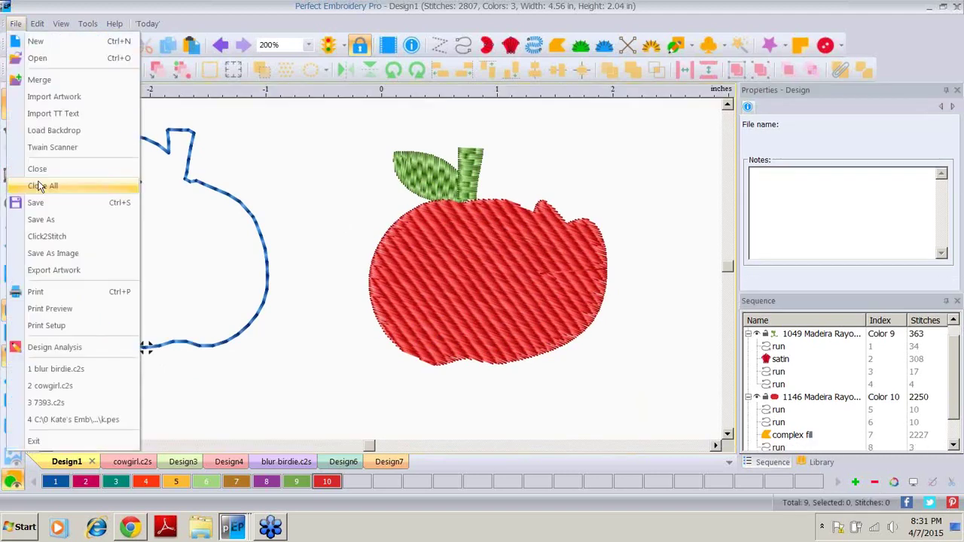
{"action": "left_click", "coordinate": [51, 238]}
{"action": "left_click", "coordinate": [638, 201]}
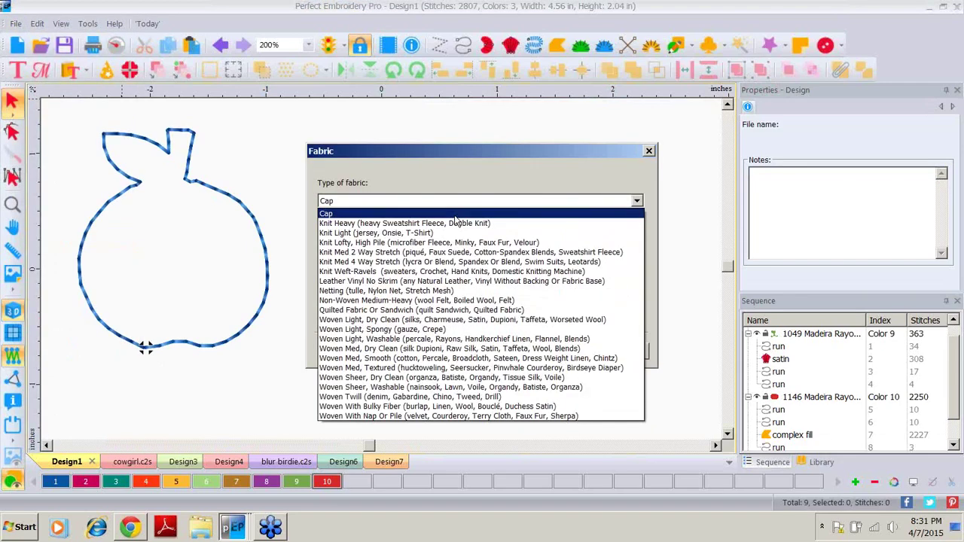
{"action": "left_click", "coordinate": [392, 415]}
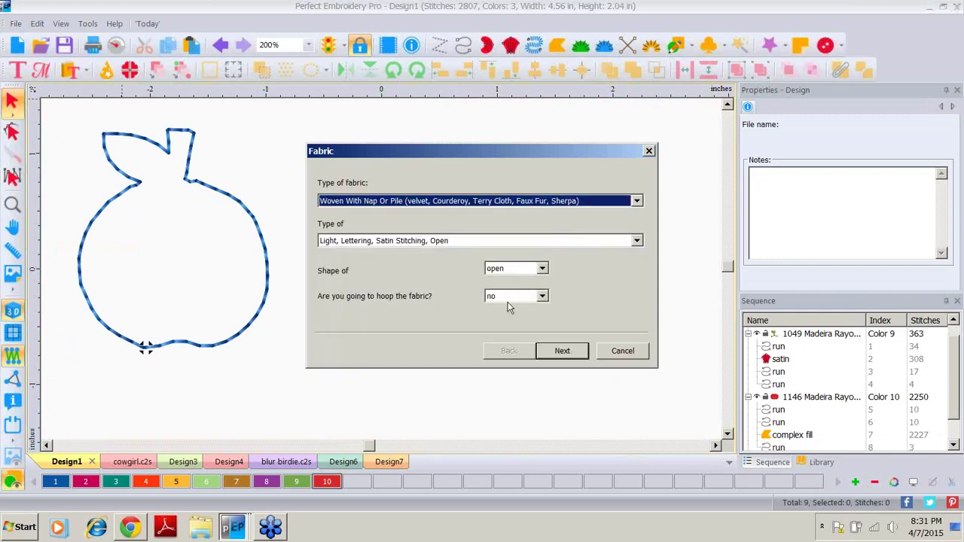
{"action": "left_click", "coordinate": [543, 270]}
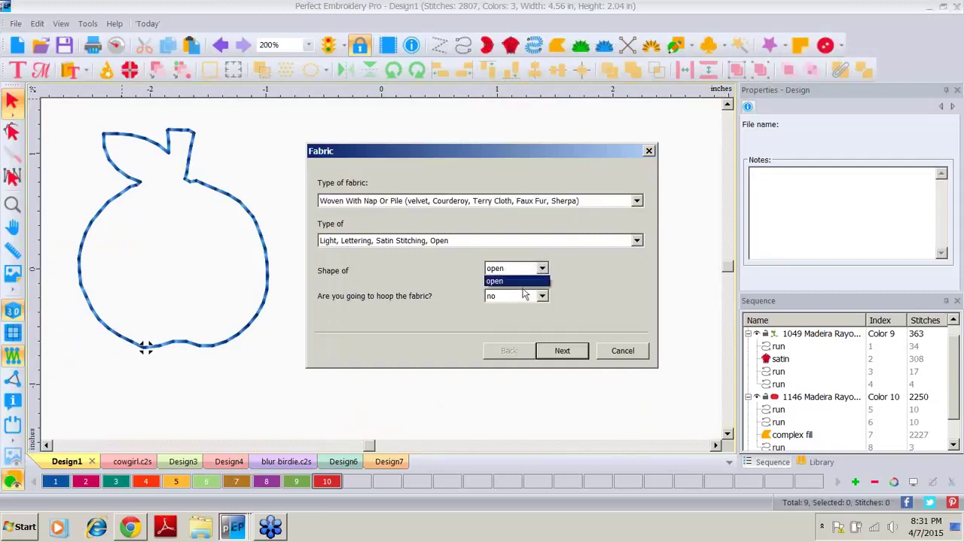
{"action": "left_click", "coordinate": [497, 281]}
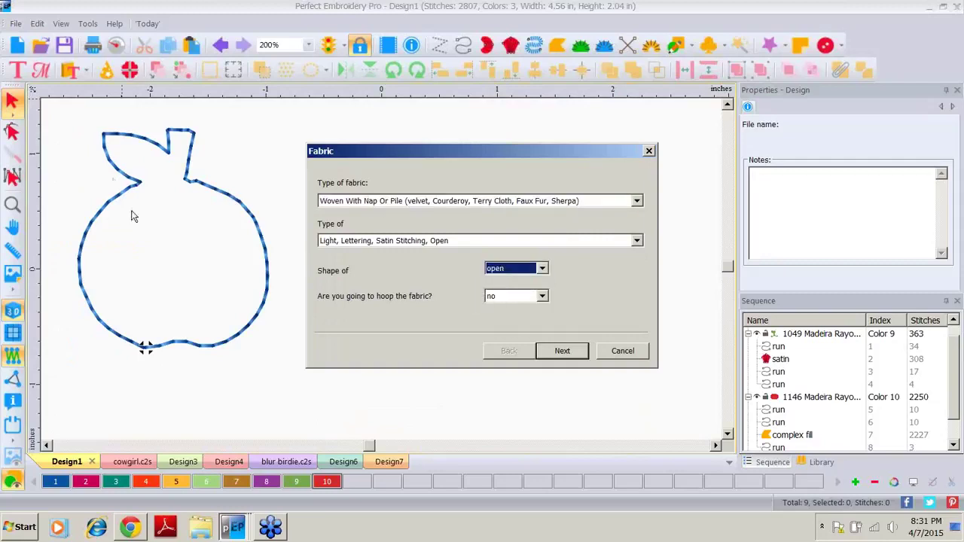
{"action": "left_click", "coordinate": [563, 351]}
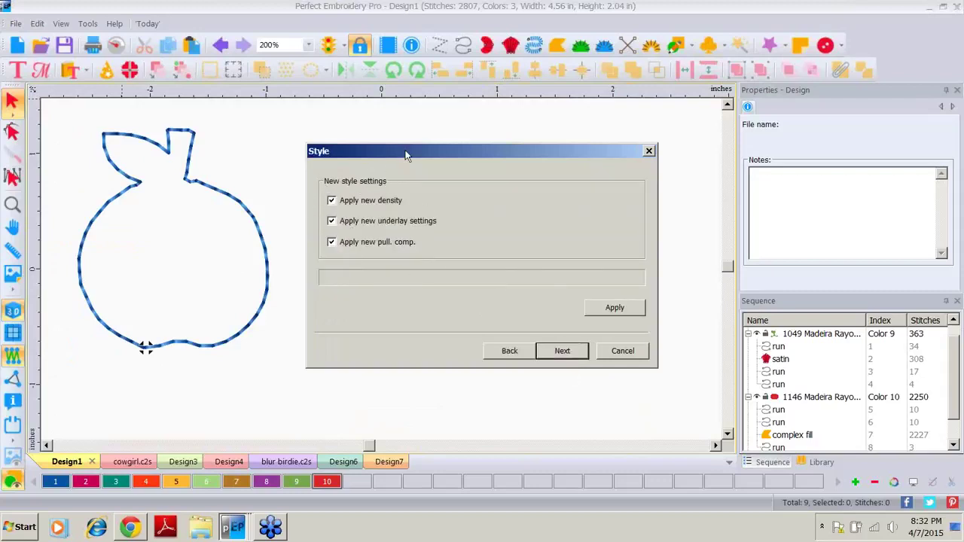
Try applying only the new underlay settings, excluding density and pull compensation, confirm the change, and leave the style wizard
{"action": "mouse_move", "coordinate": [405, 154]}
{"action": "left_mouse_down"}
{"action": "mouse_move", "coordinate": [395, 238]}
{"action": "mouse_move", "coordinate": [407, 237]}
{"action": "mouse_move", "coordinate": [399, 166]}
{"action": "left_mouse_up"}
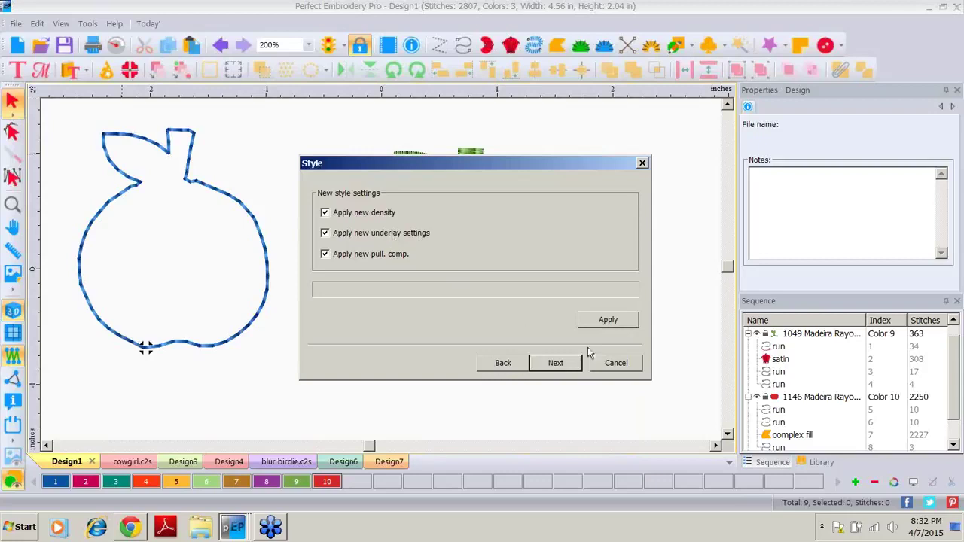
{"action": "left_click", "coordinate": [324, 214]}
{"action": "left_click", "coordinate": [326, 255]}
{"action": "left_click", "coordinate": [608, 320]}
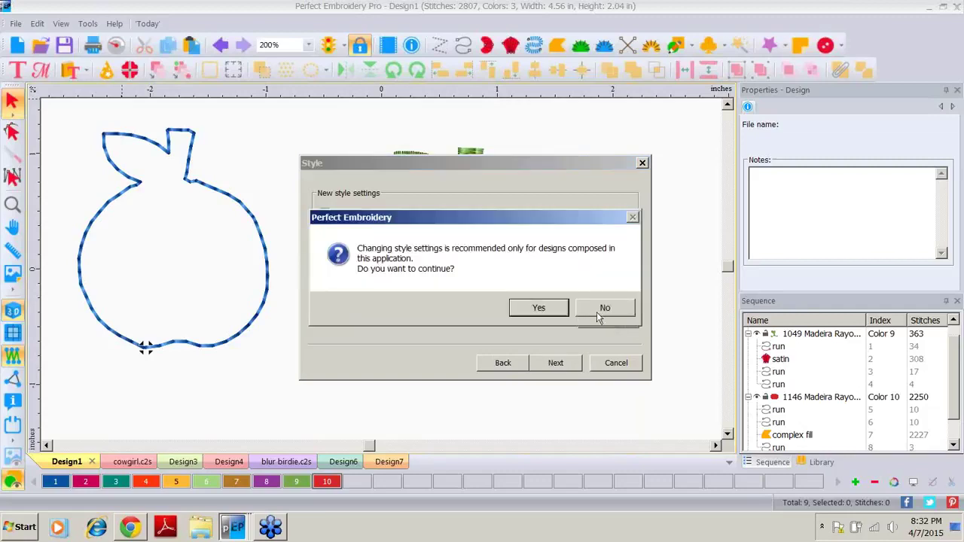
{"action": "left_click", "coordinate": [539, 311]}
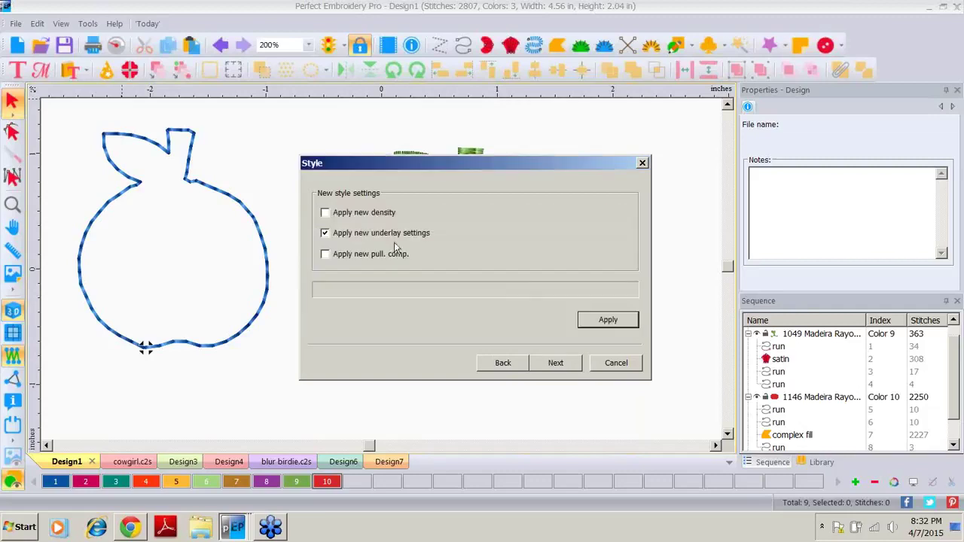
{"action": "left_click", "coordinate": [549, 363]}
{"action": "left_click", "coordinate": [616, 365]}
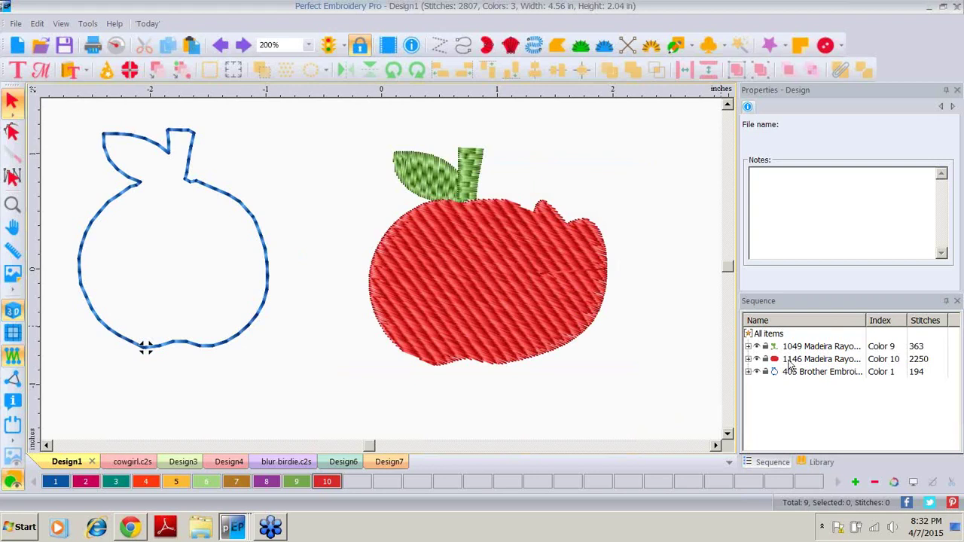
Add Contour and Perpendicular underlay to the red apple color 1146 and apply it
{"action": "left_click", "coordinate": [791, 360]}
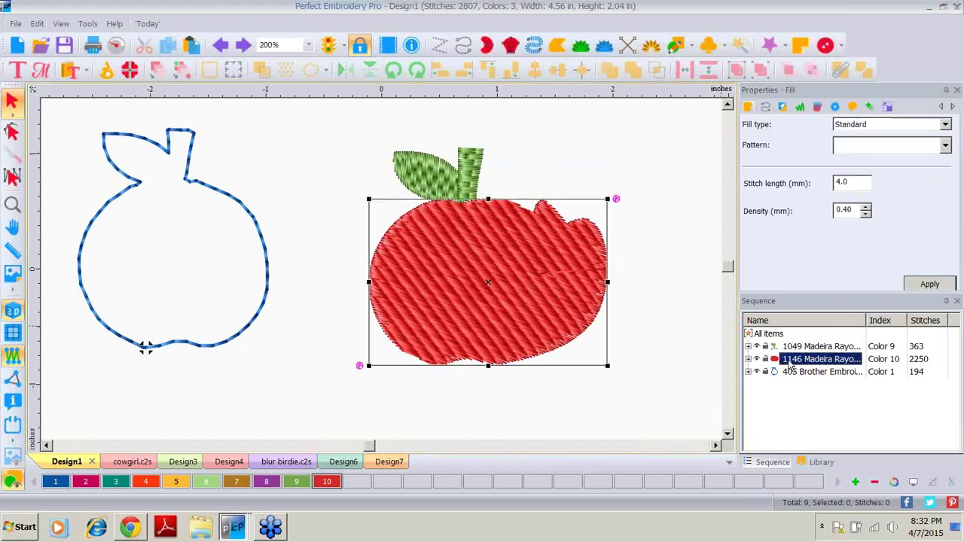
{"action": "left_click", "coordinate": [783, 108]}
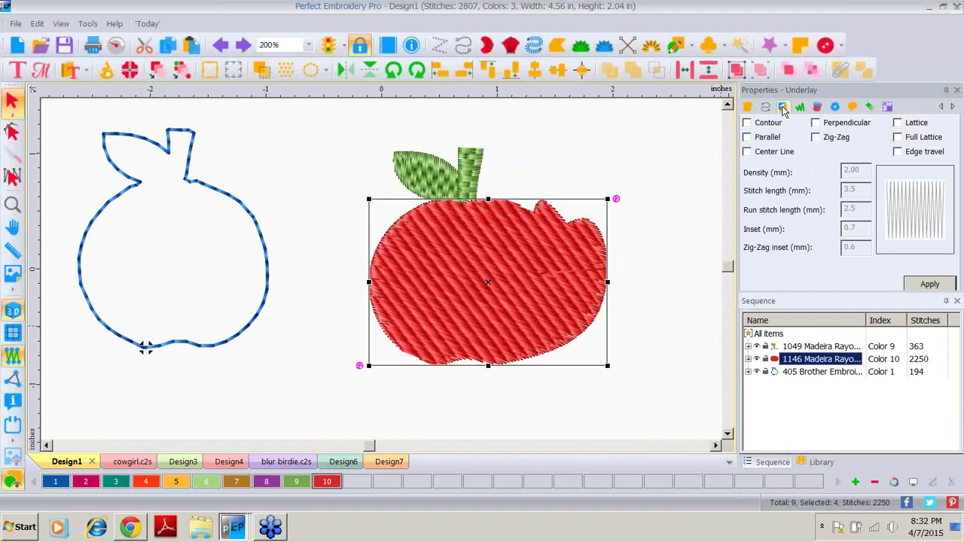
{"action": "left_click", "coordinate": [815, 123]}
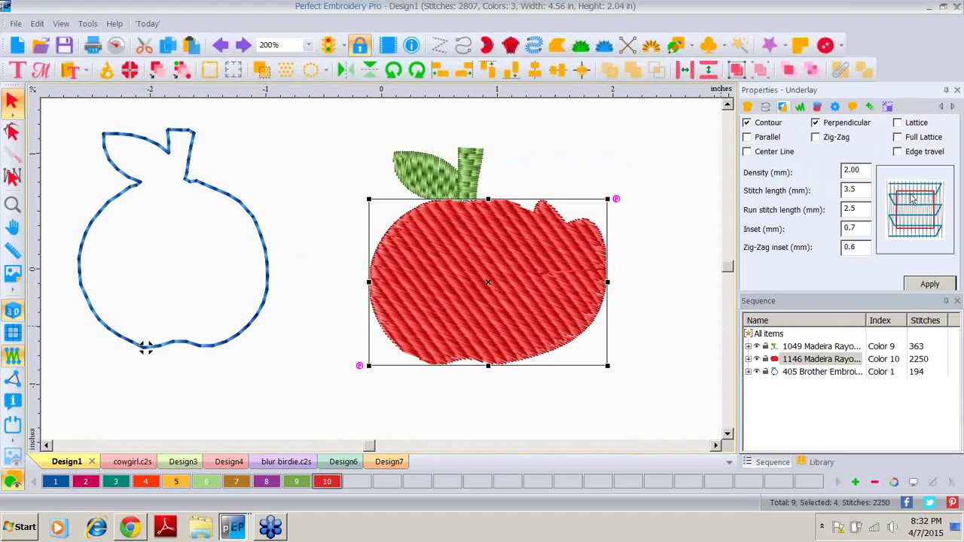
{"action": "left_click", "coordinate": [929, 285]}
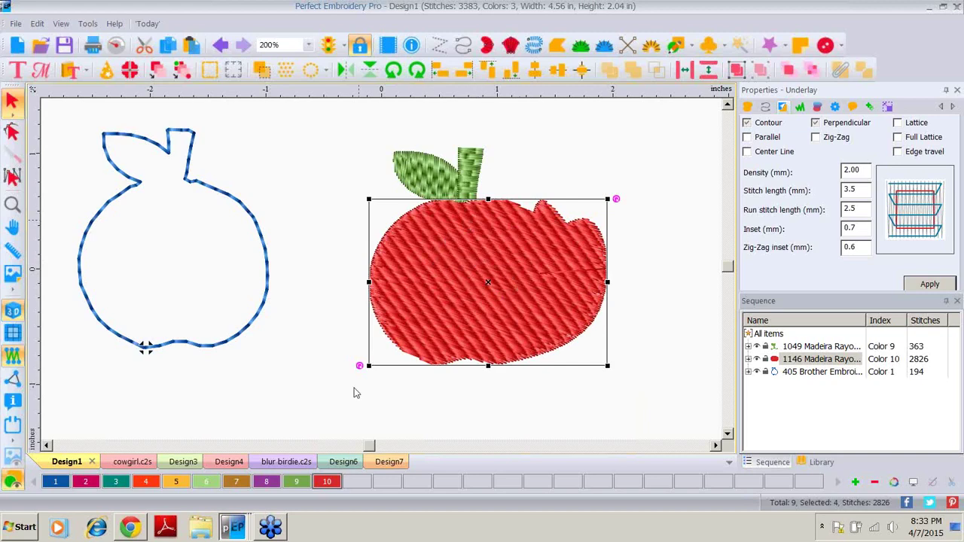
Move the butterfly in Design4 up clear of the branch, and shift the 1050 green run object back onto the leaves
{"action": "left_click", "coordinate": [390, 462]}
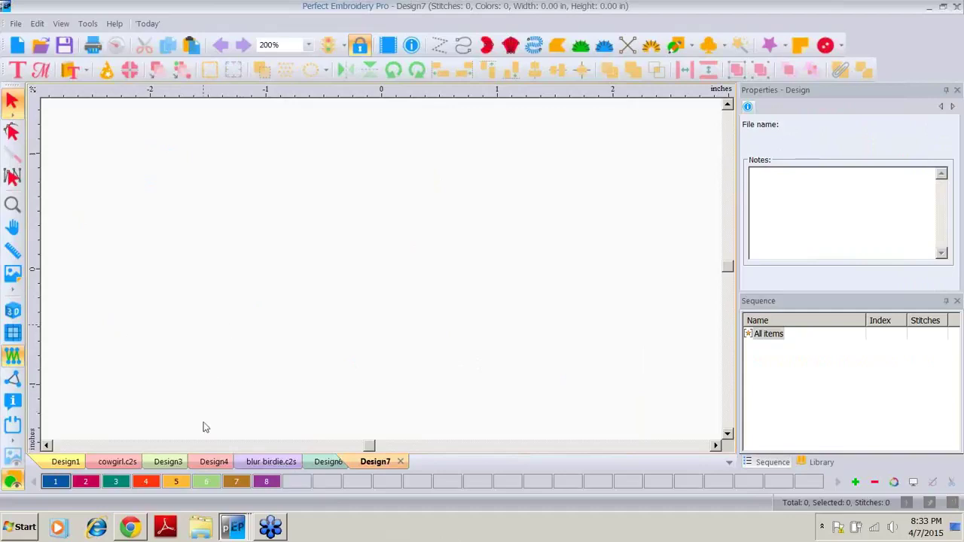
{"action": "left_click", "coordinate": [273, 464]}
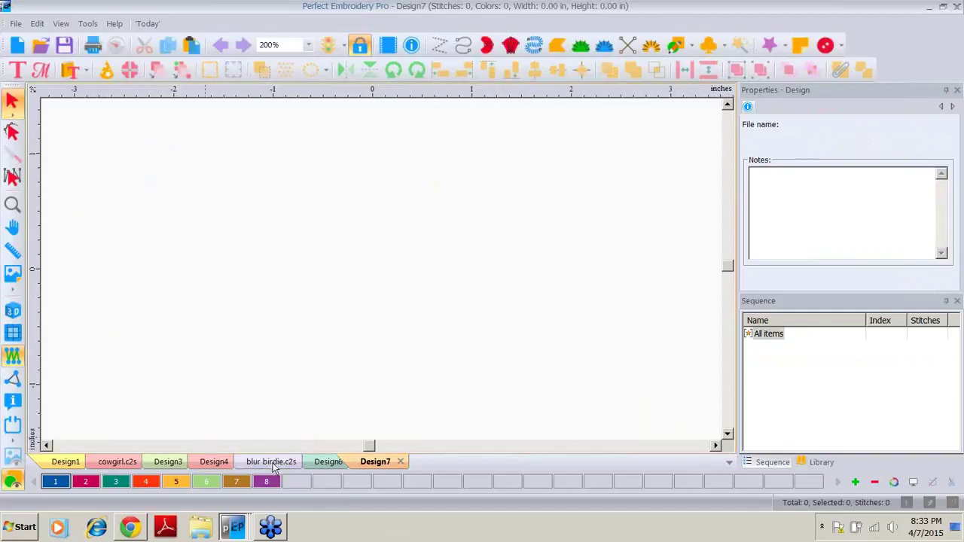
{"action": "left_click", "coordinate": [214, 461]}
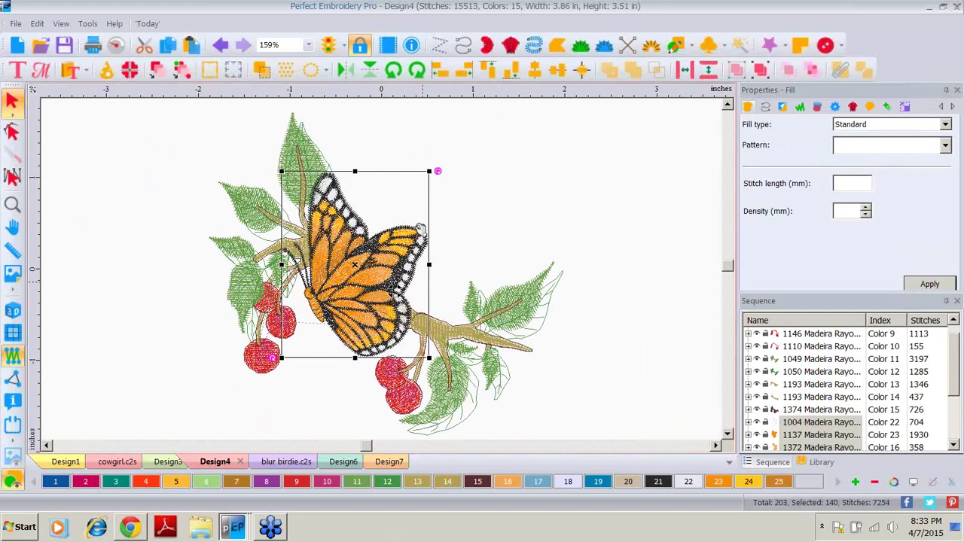
{"action": "left_click", "coordinate": [411, 235]}
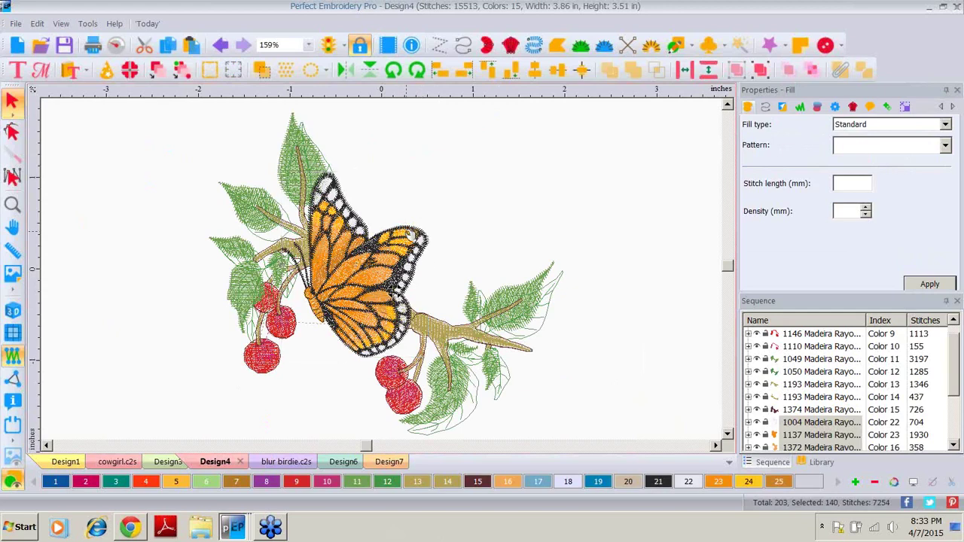
{"action": "left_click_drag", "start_coordinate": [411, 235], "coordinate": [535, 160]}
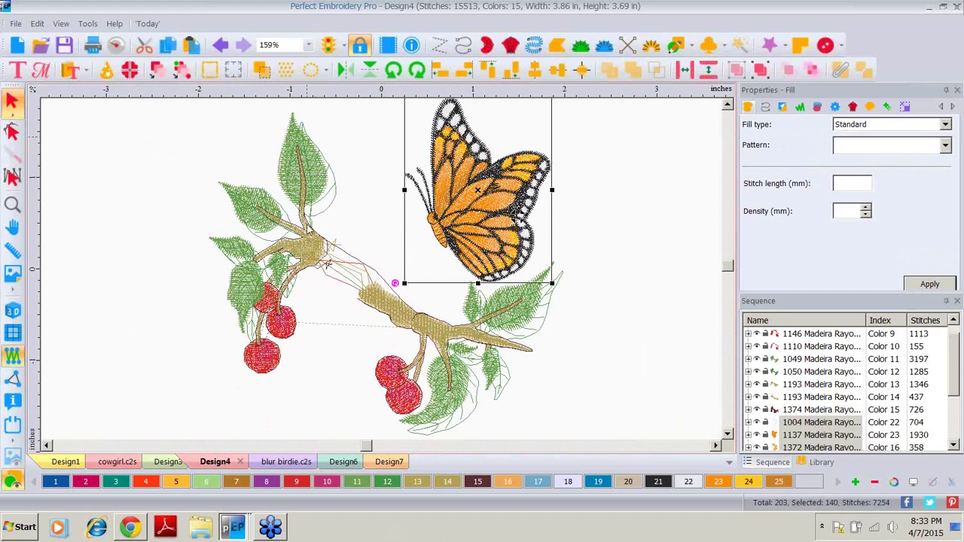
{"action": "left_click", "coordinate": [338, 194]}
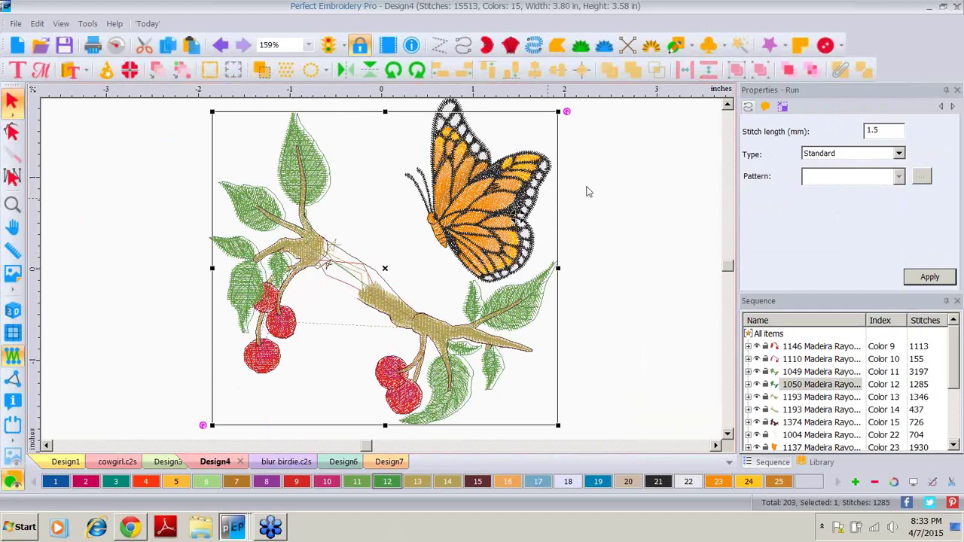
Merge the golf course design from the Perfect Embroidery Pro Free Designs folder into the empty Design7
{"action": "left_click", "coordinate": [604, 173]}
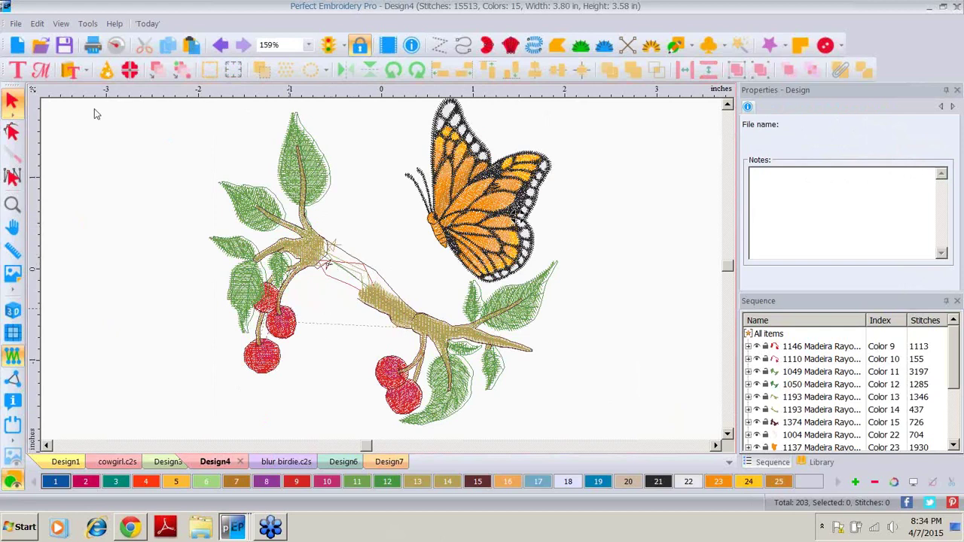
{"action": "left_click", "coordinate": [389, 462]}
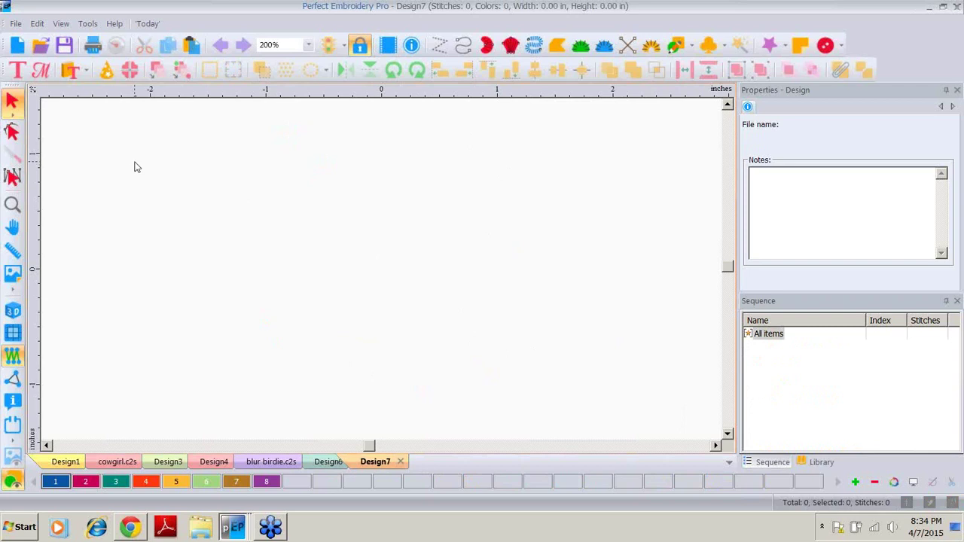
{"action": "left_click", "coordinate": [16, 24]}
{"action": "left_click", "coordinate": [16, 24]}
{"action": "left_click", "coordinate": [16, 23]}
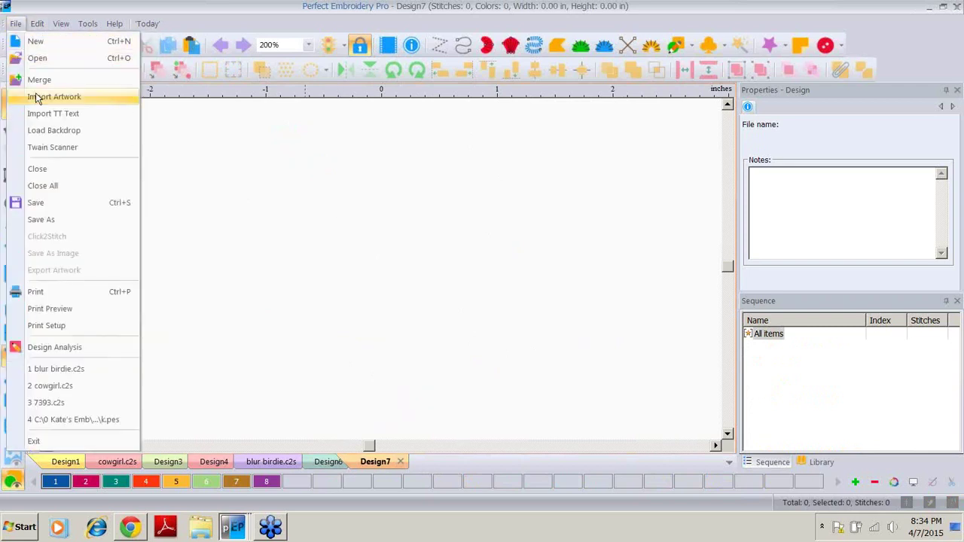
{"action": "left_click", "coordinate": [34, 81]}
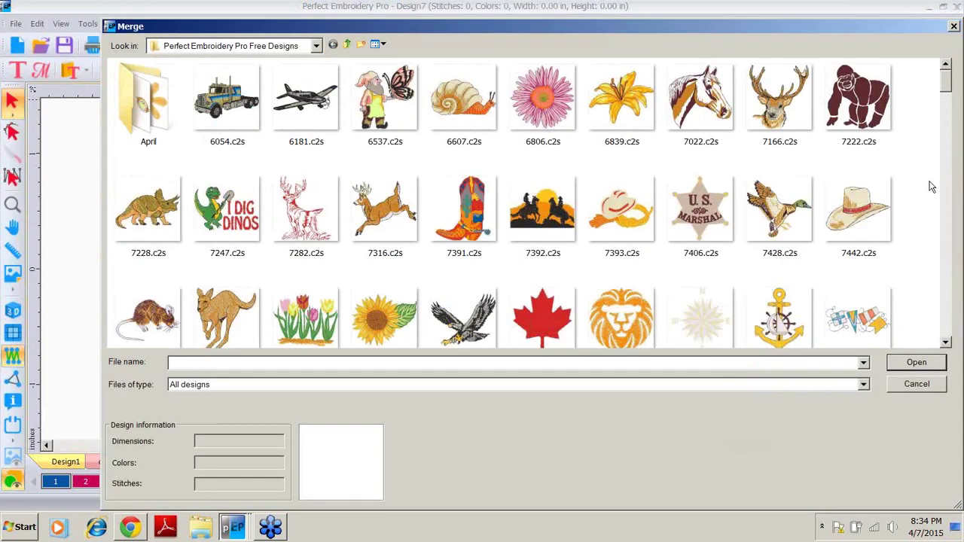
{"action": "left_click_drag", "start_coordinate": [947, 75], "coordinate": [949, 305]}
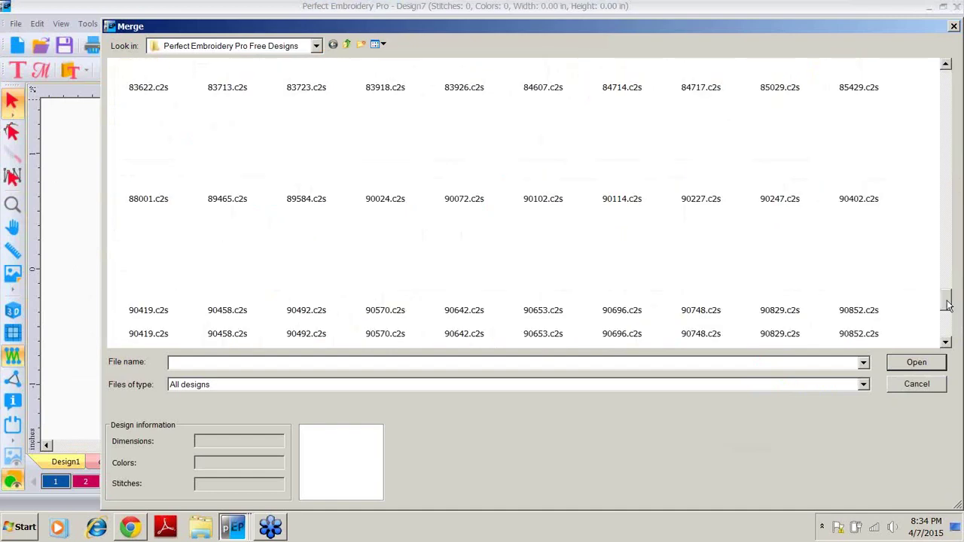
{"action": "left_click", "coordinate": [947, 224]}
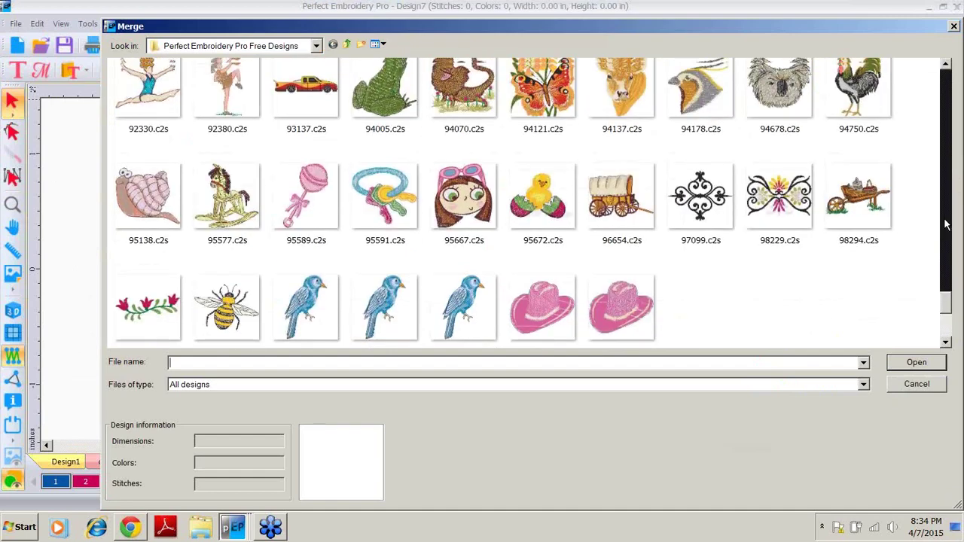
{"action": "left_click", "coordinate": [947, 225]}
{"action": "double_click", "coordinate": [146, 255]}
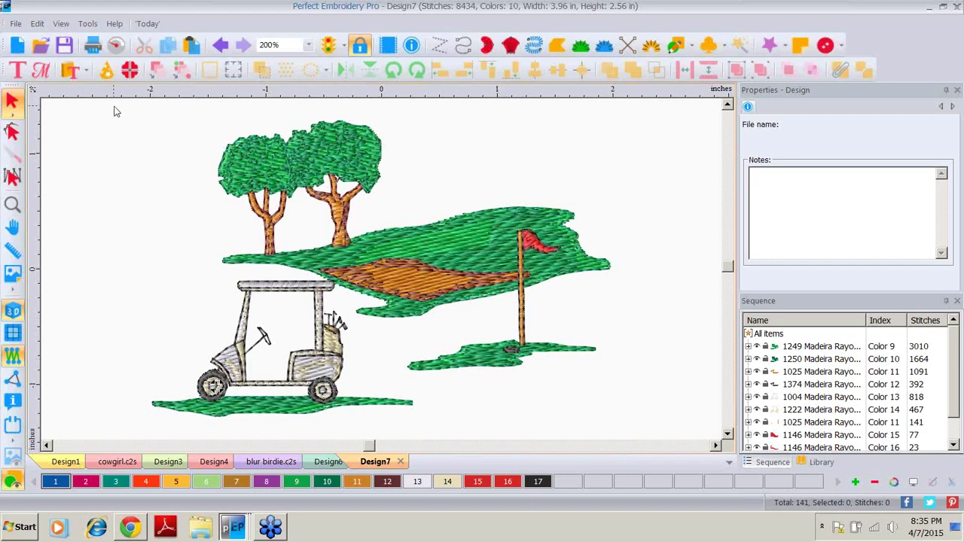
Delete the two trees, the golf cart and the grass strip beneath it from the merged design
{"action": "left_click_drag", "start_coordinate": [114, 108], "coordinate": [483, 439]}
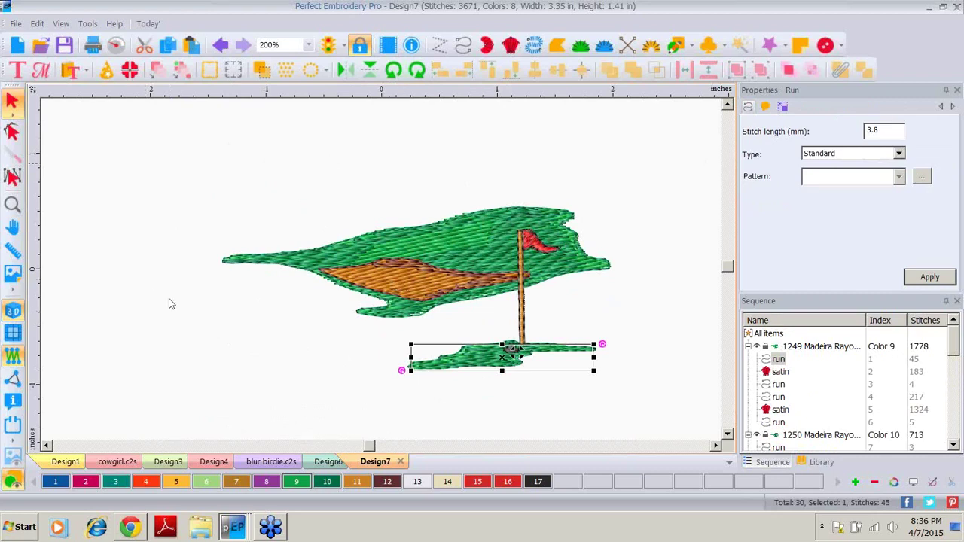
{"action": "left_click", "coordinate": [624, 290]}
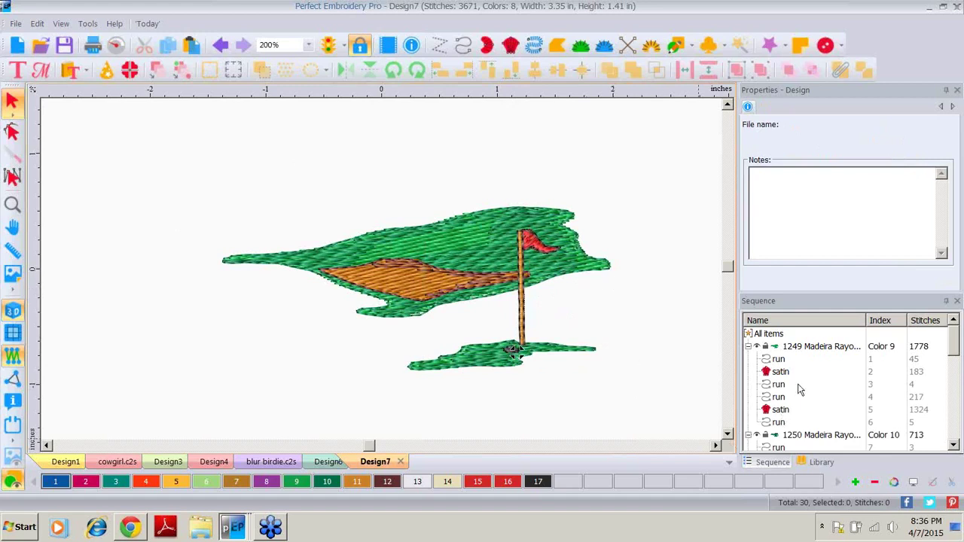
Collapse all color groups in the stitch sequence so only the color entries are listed
{"action": "left_click", "coordinate": [749, 349]}
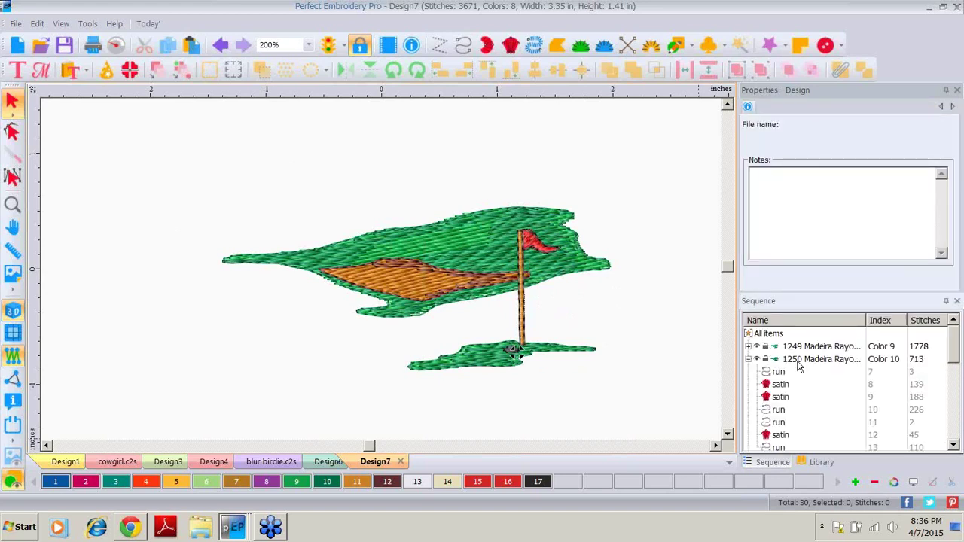
{"action": "left_click", "coordinate": [748, 359]}
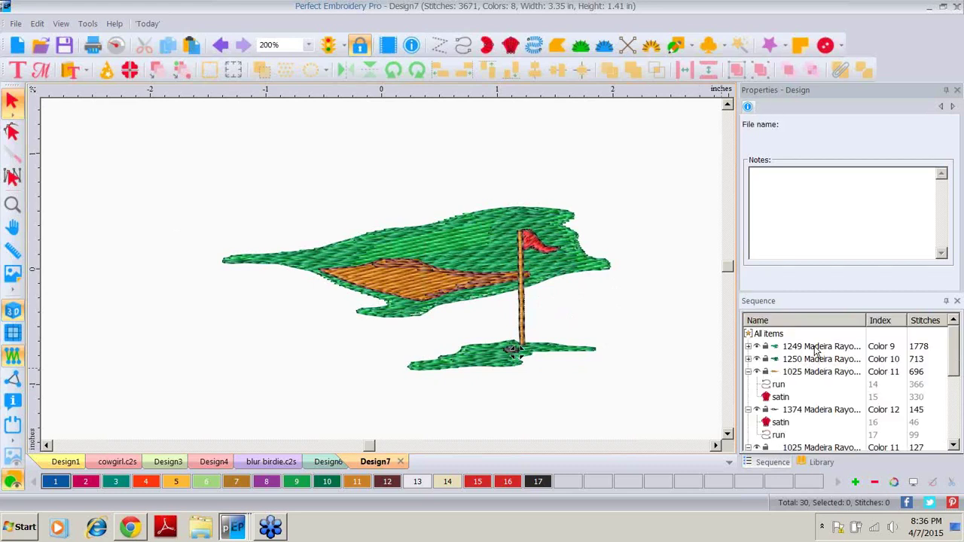
{"action": "left_click", "coordinate": [815, 347]}
{"action": "right_click", "coordinate": [816, 349]}
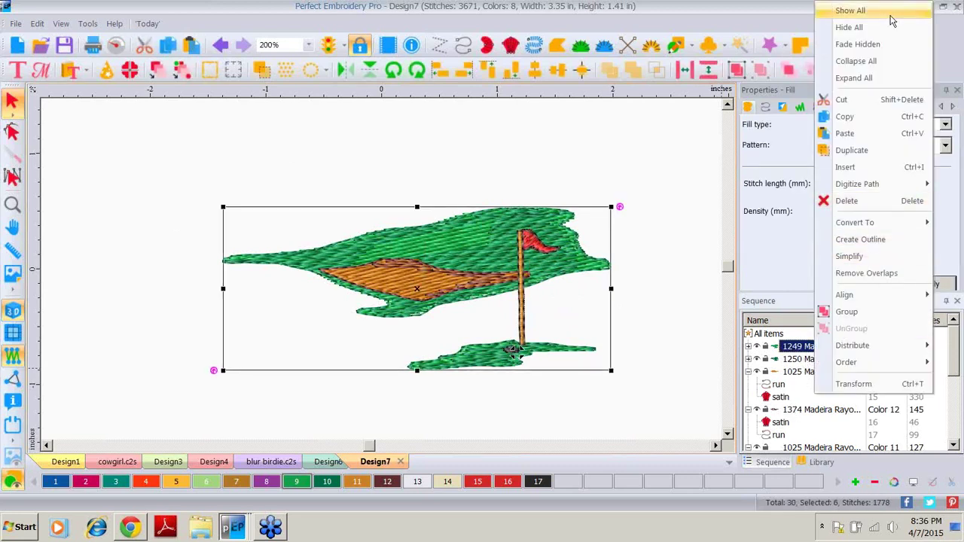
{"action": "left_click", "coordinate": [867, 65]}
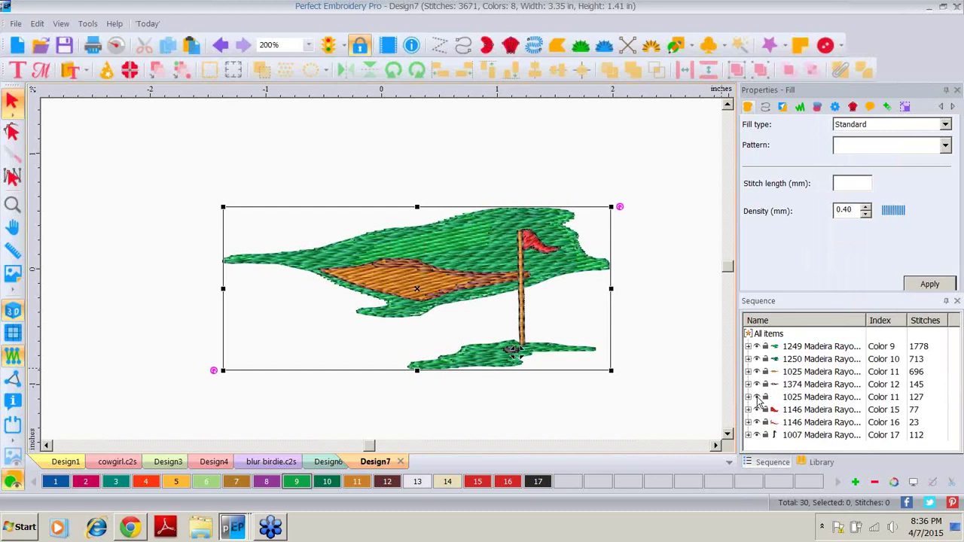
Hide all colors in the sequence except the two greens, 1249 and 1250 Madeira
{"action": "left_click", "coordinate": [757, 346]}
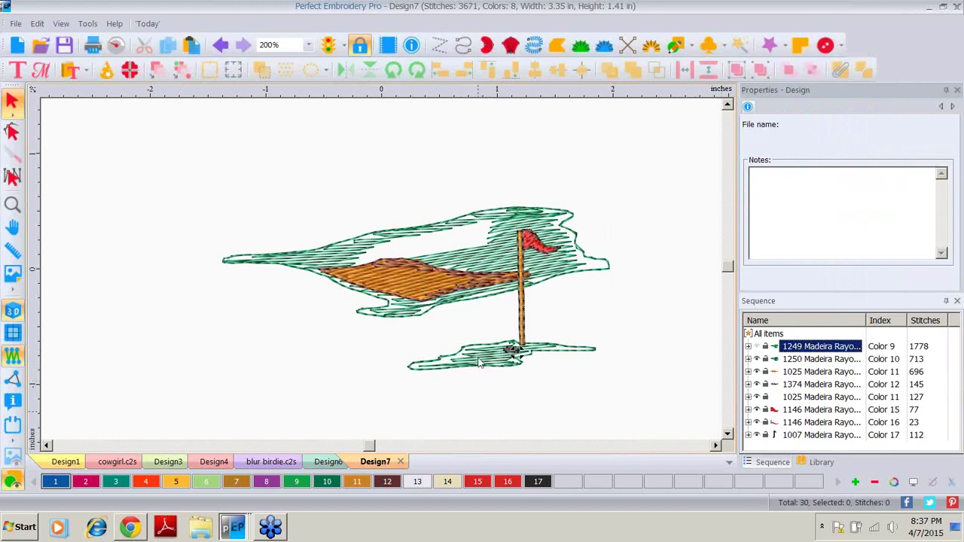
{"action": "left_click", "coordinate": [759, 353]}
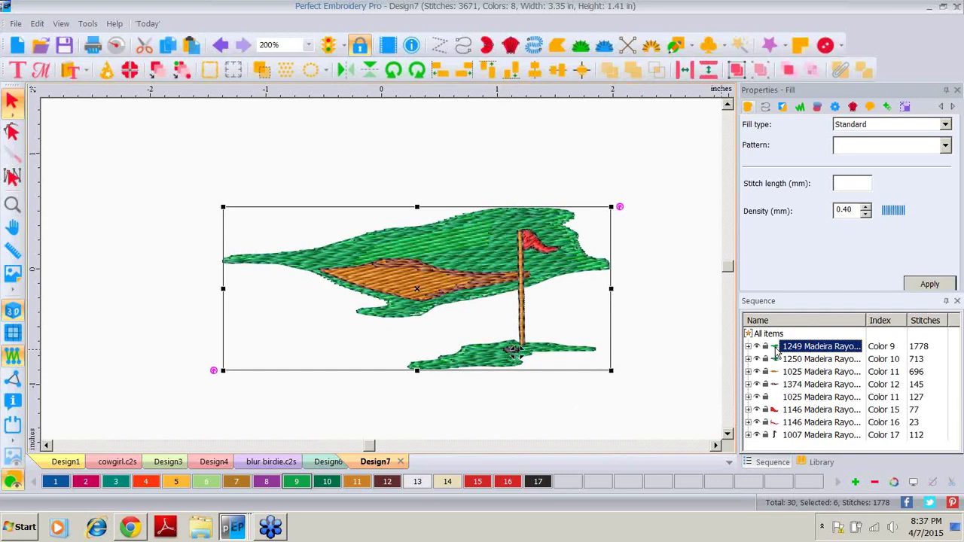
{"action": "right_click", "coordinate": [776, 353]}
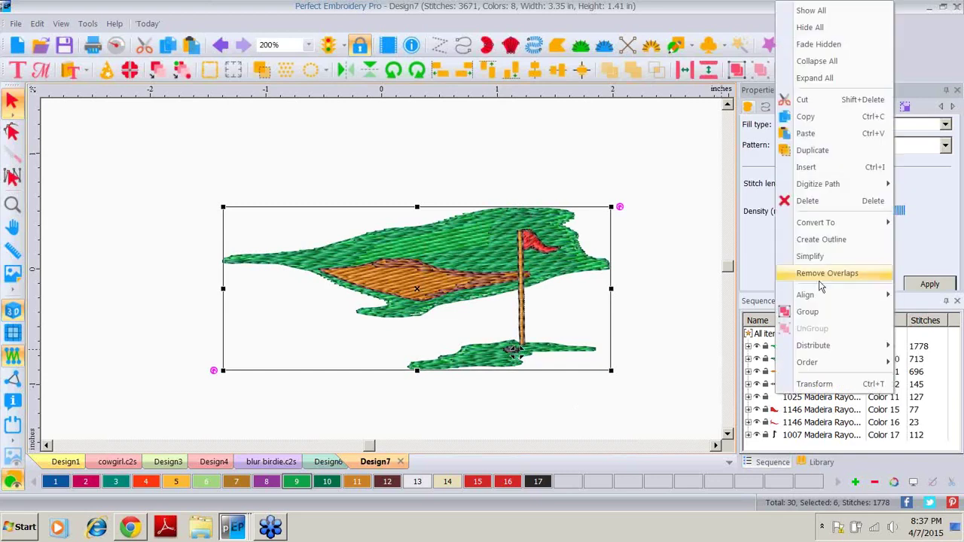
{"action": "left_click", "coordinate": [842, 27]}
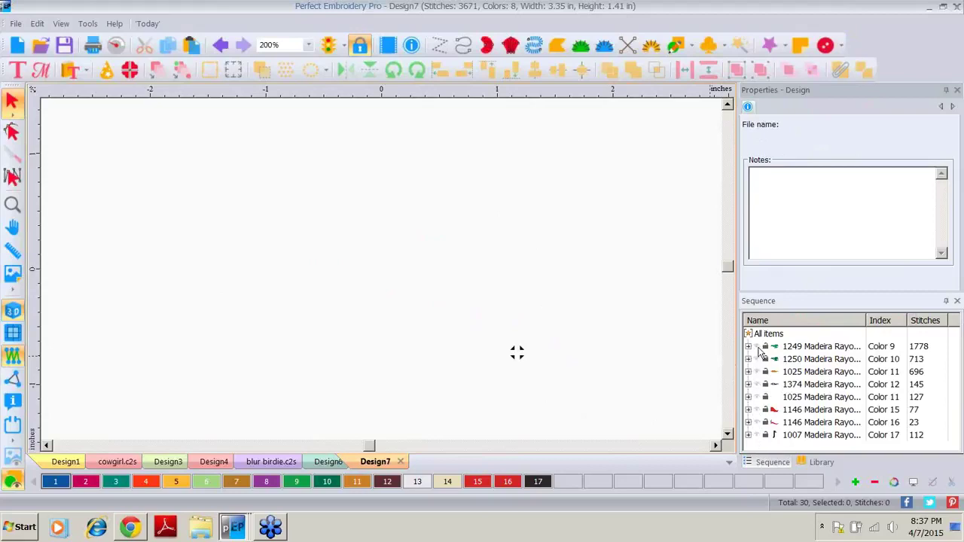
{"action": "left_click", "coordinate": [810, 348]}
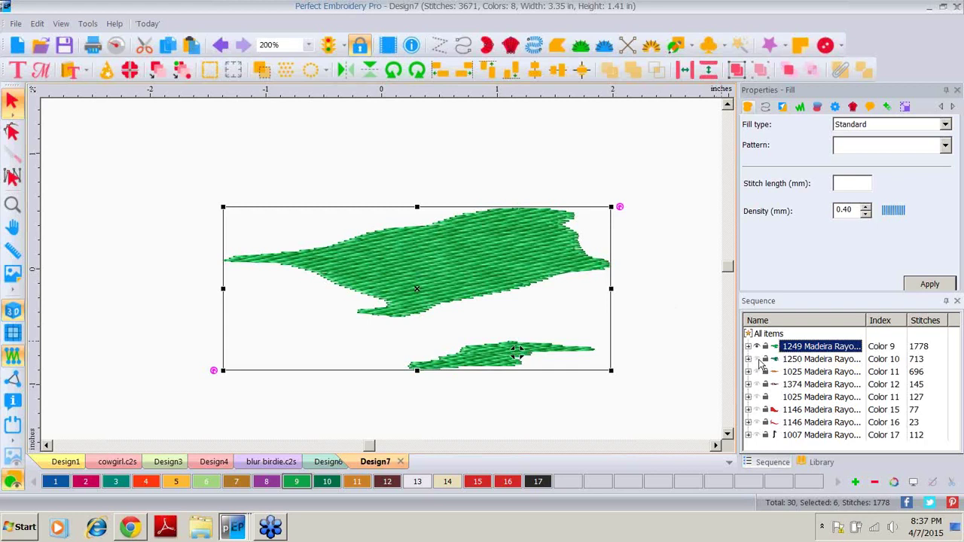
{"action": "left_click", "coordinate": [799, 359]}
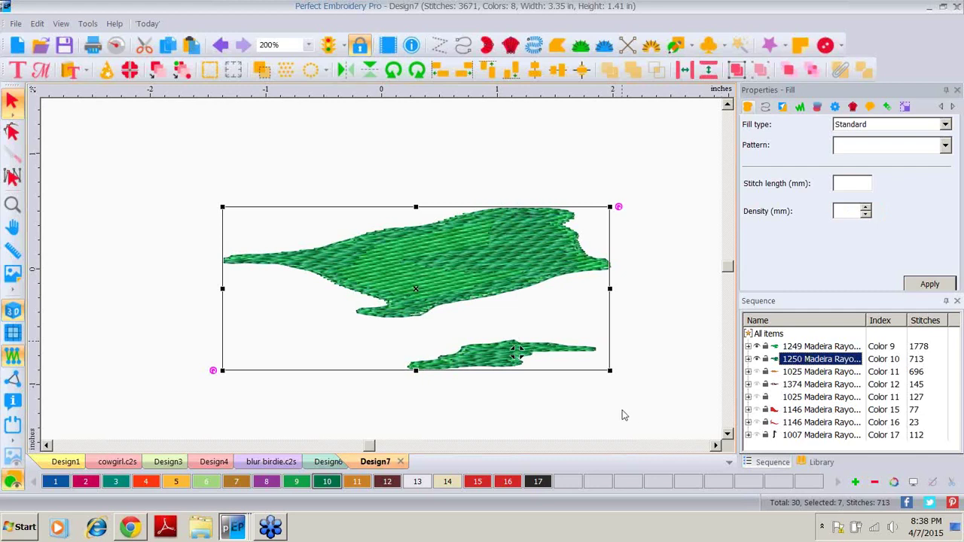
Delete the large upper green hill, keeping the small patch of grass below it
{"action": "left_click", "coordinate": [625, 161]}
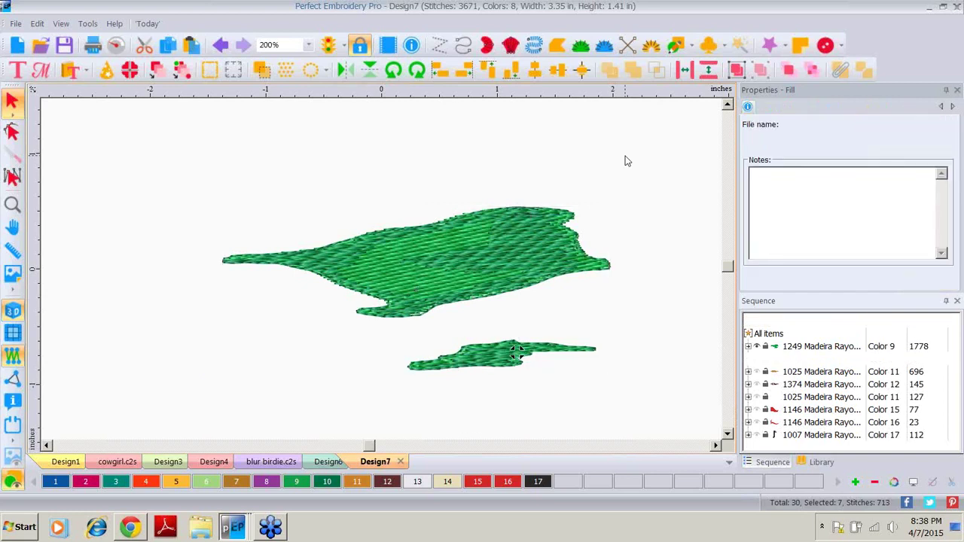
{"action": "left_click_drag", "start_coordinate": [196, 167], "coordinate": [654, 340]}
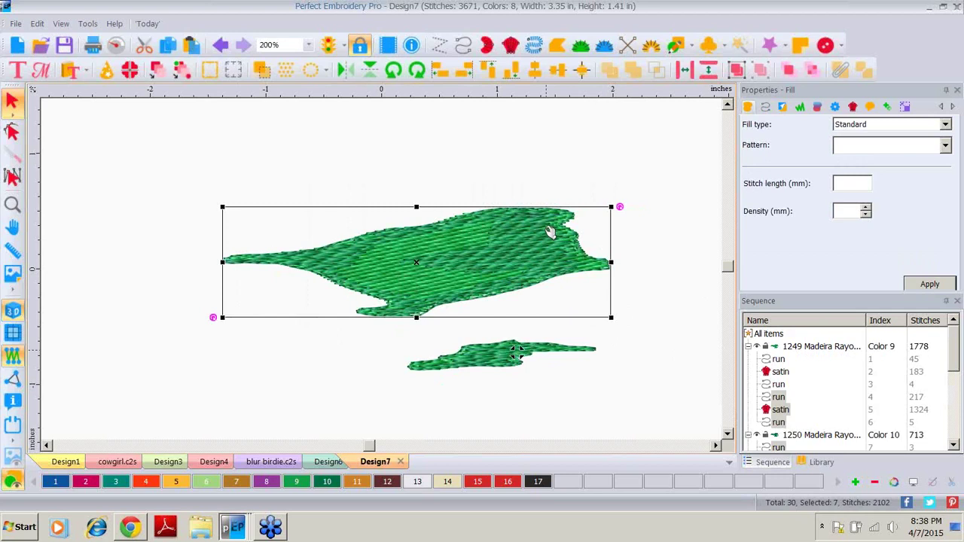
{"action": "key", "text": "Delete"}
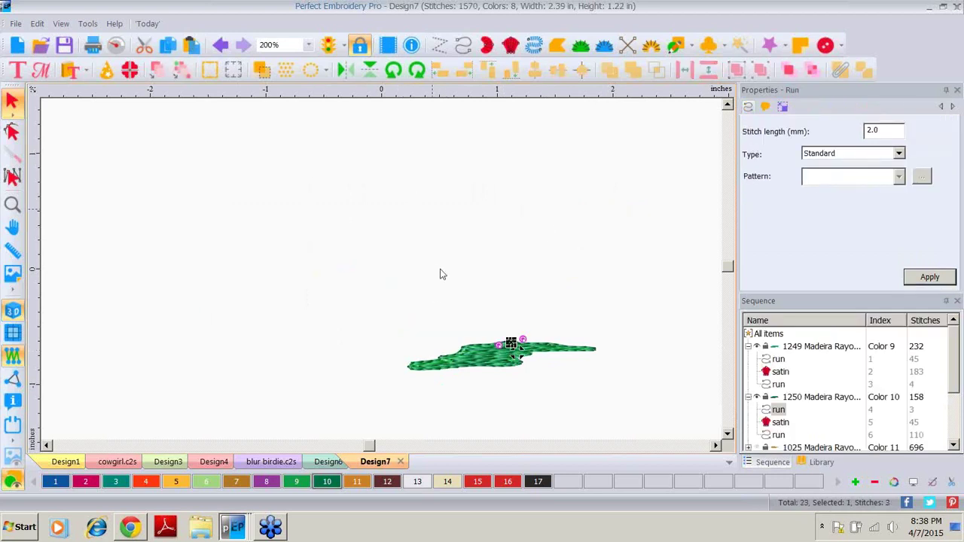
Hide the two green colors and show the sand trap's colors, 1025 (696 stitches) and 1374 Madeira
{"action": "left_click", "coordinate": [757, 348]}
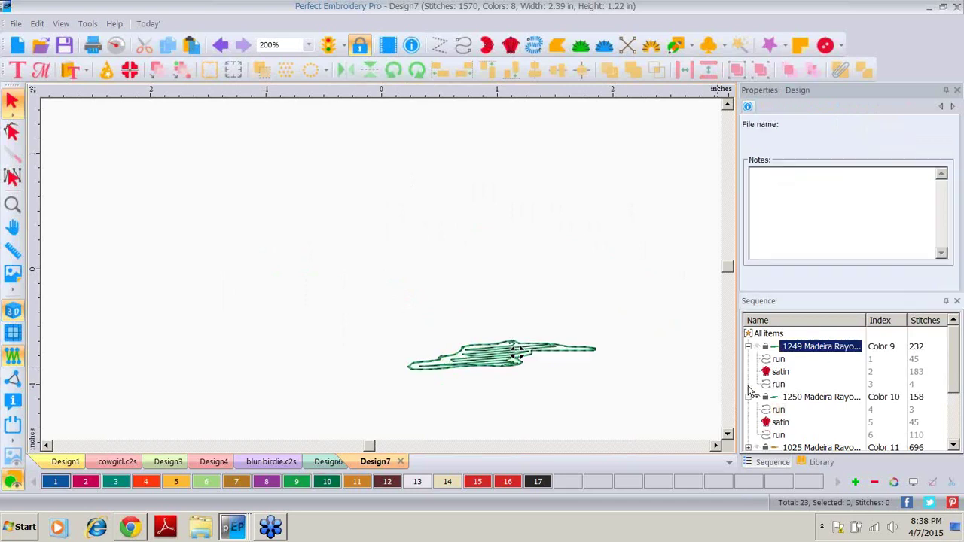
{"action": "left_click", "coordinate": [755, 397]}
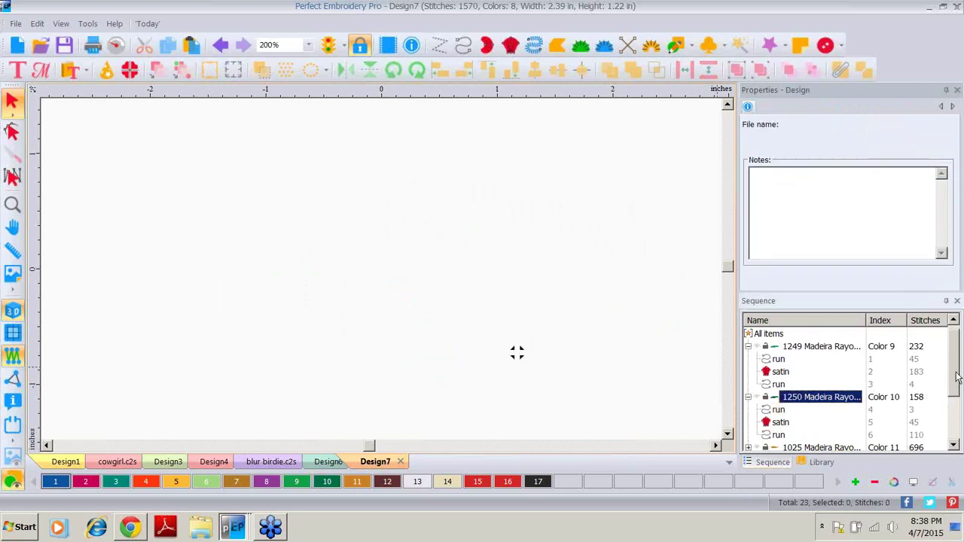
{"action": "scroll", "coordinate": [957, 376], "scroll_direction": "down", "scroll_amount": 2}
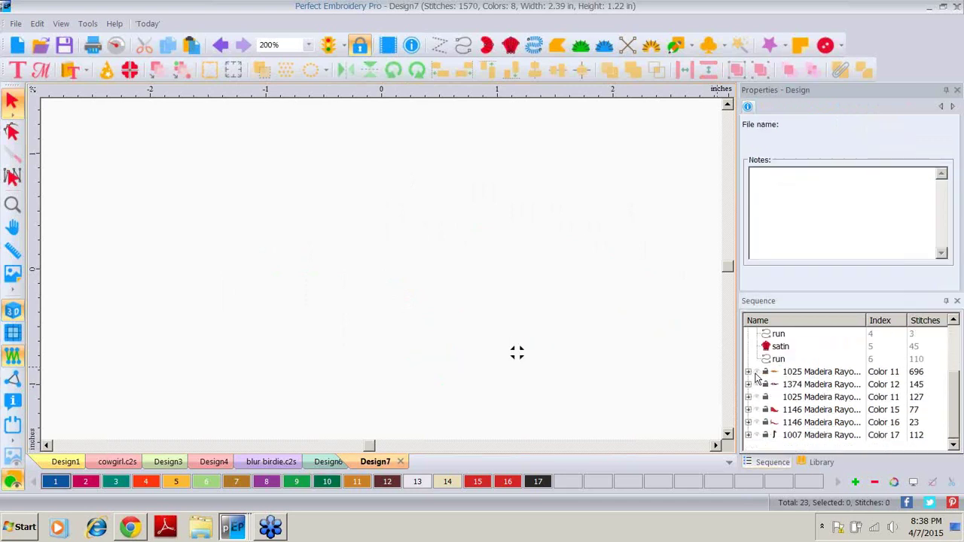
{"action": "left_click", "coordinate": [757, 374]}
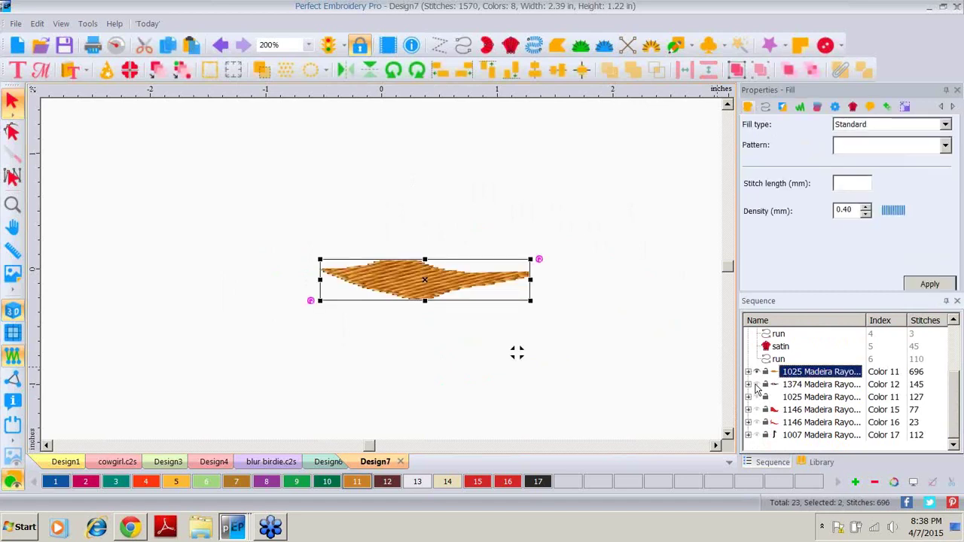
{"action": "left_click", "coordinate": [760, 385]}
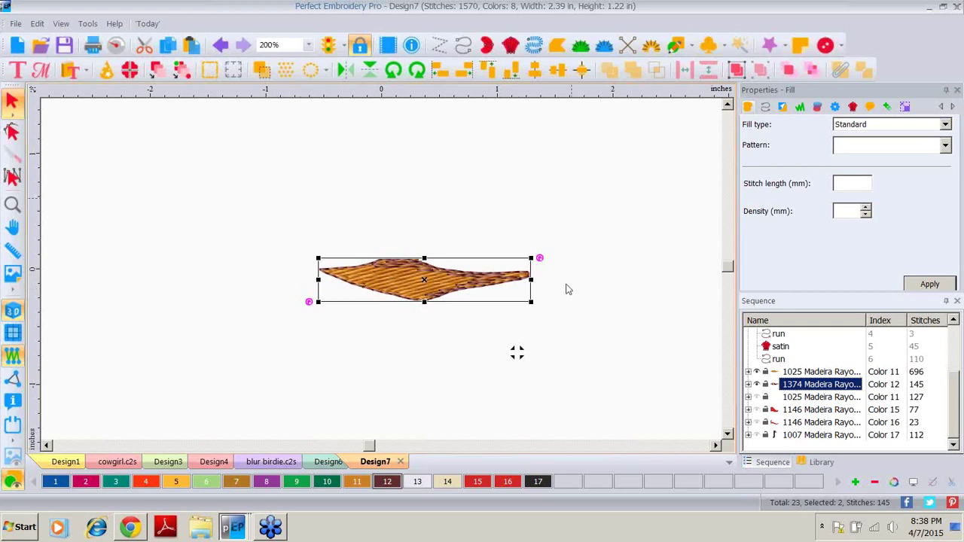
Delete all the brown sand trap stitch objects and show all remaining colors of the design
{"action": "left_click", "coordinate": [512, 284]}
{"action": "key", "text": "Delete"}
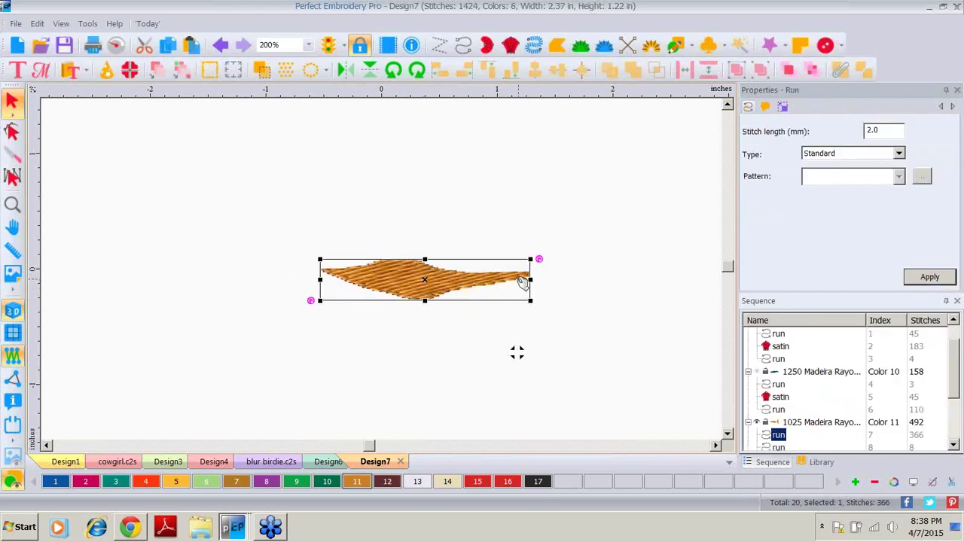
{"action": "left_click", "coordinate": [791, 424]}
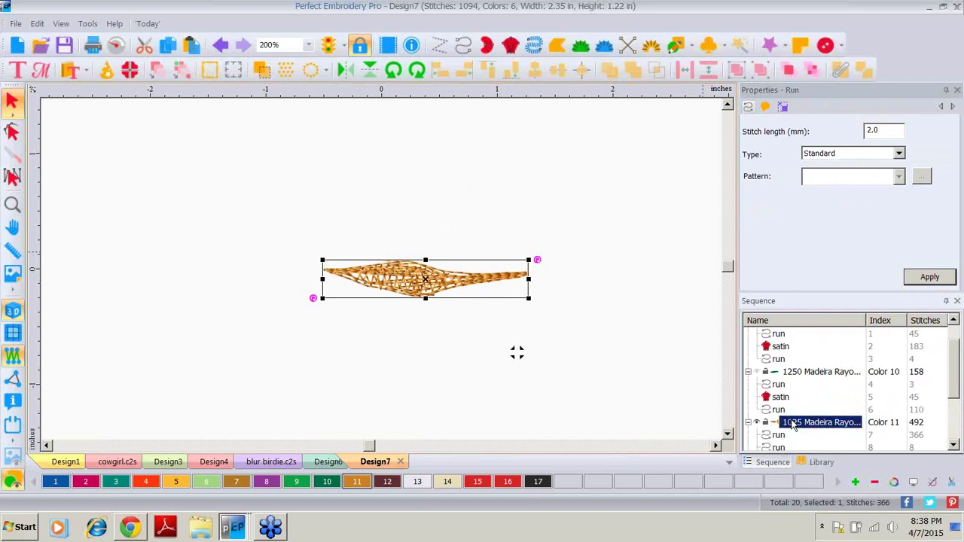
{"action": "key", "text": "Delete"}
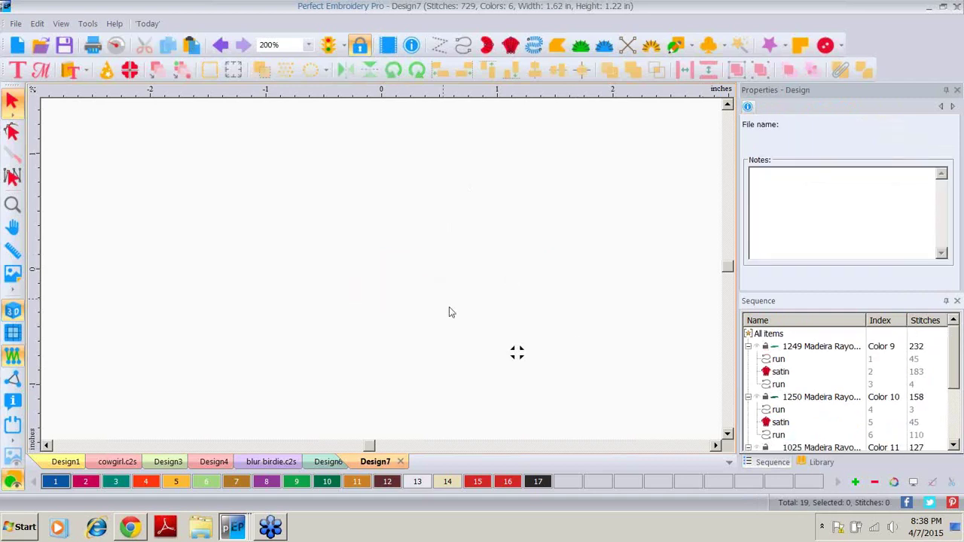
{"action": "right_click", "coordinate": [806, 353]}
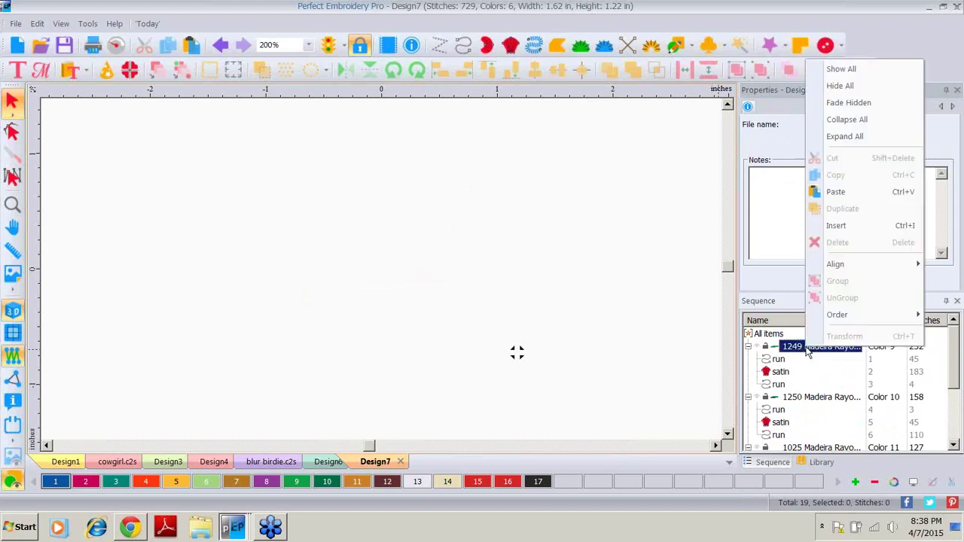
{"action": "left_click", "coordinate": [842, 70]}
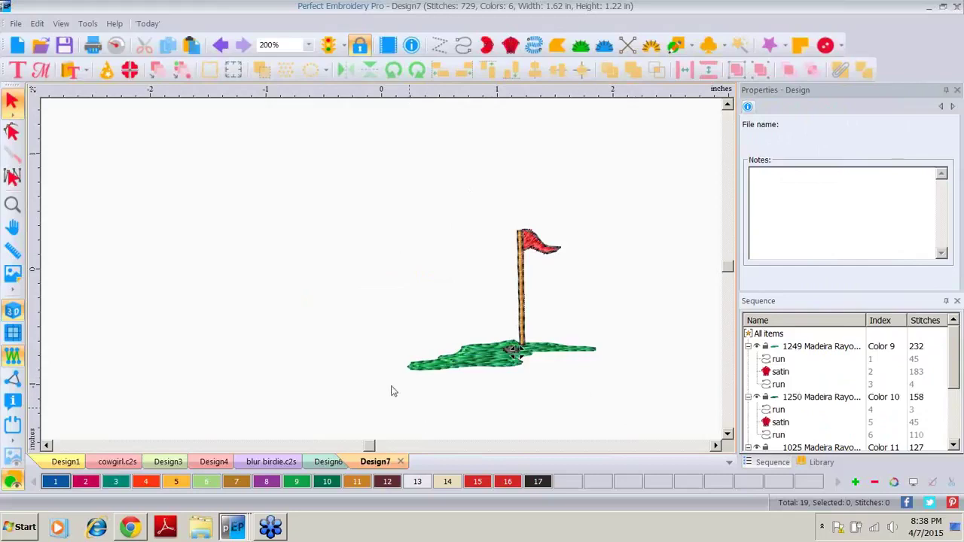
Select all items of the flag and grass design and center the origin on them
{"action": "left_click", "coordinate": [770, 334]}
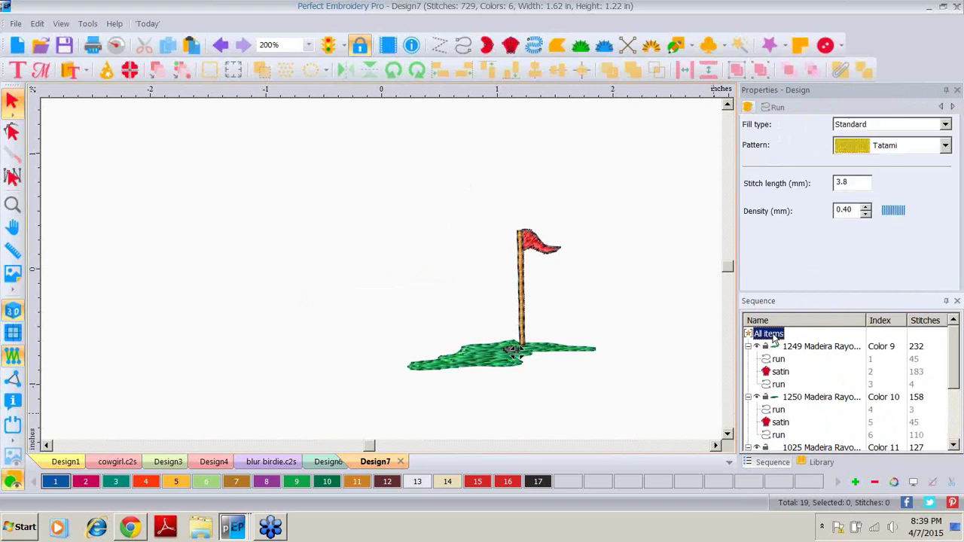
{"action": "right_click", "coordinate": [548, 93]}
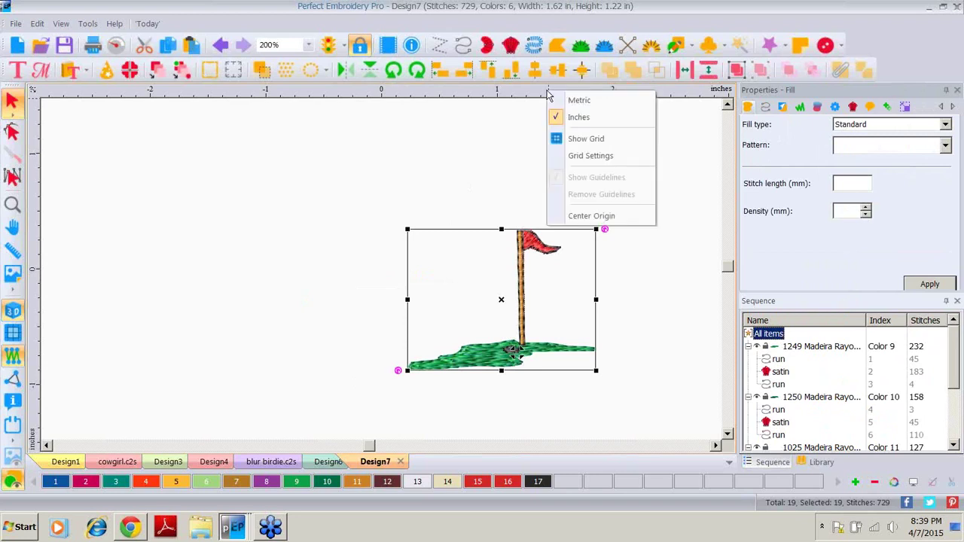
{"action": "left_click", "coordinate": [593, 216]}
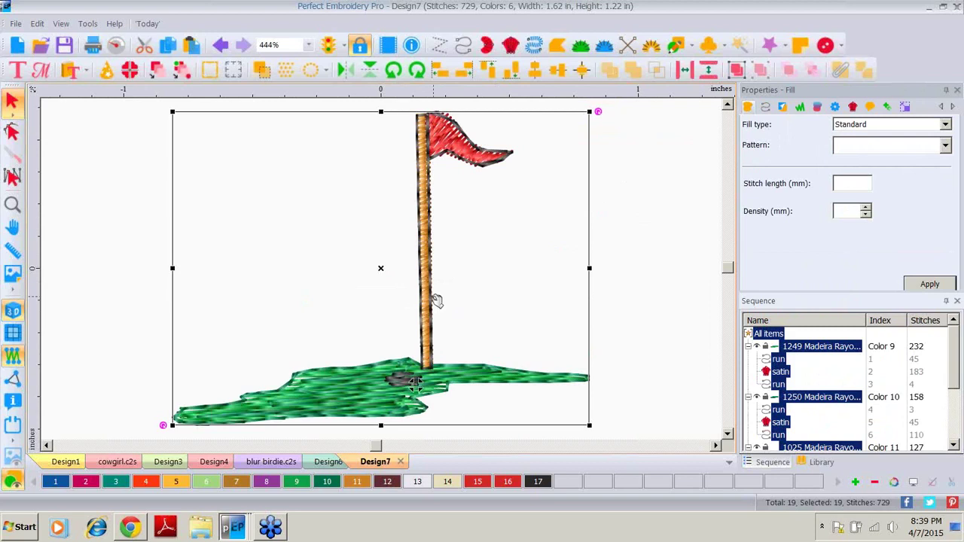
View the isolated golf flag design at 200% with nothing selected
{"action": "left_click", "coordinate": [307, 44]}
{"action": "left_click", "coordinate": [265, 161]}
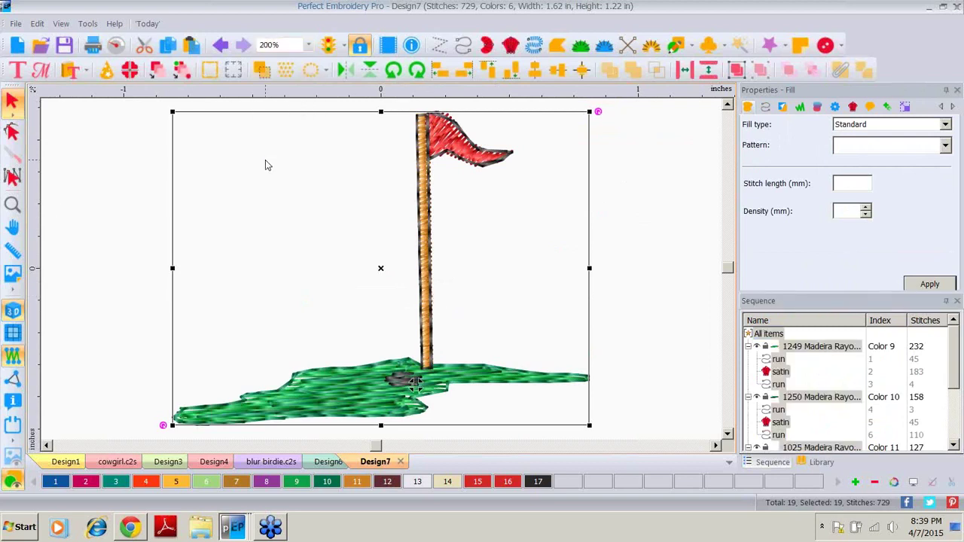
{"action": "left_click", "coordinate": [550, 250]}
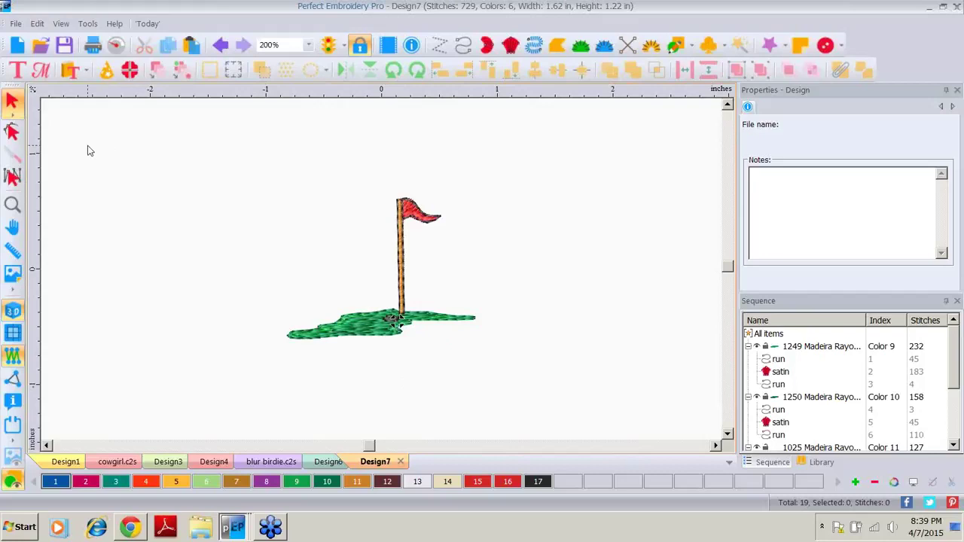
Create a new design and insert the catalog flower design Ch98007, finding it by the number 98007
{"action": "left_click", "coordinate": [17, 46]}
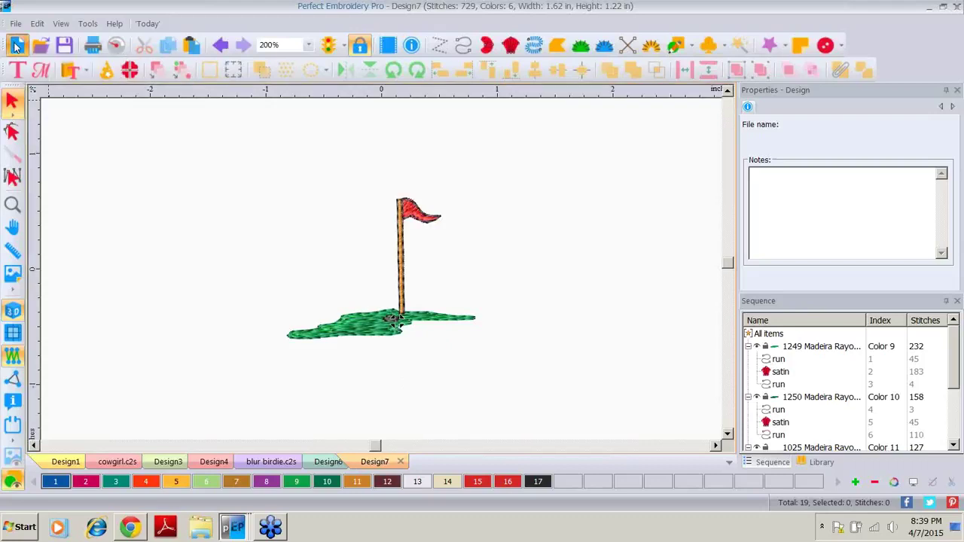
{"action": "left_click", "coordinate": [69, 71]}
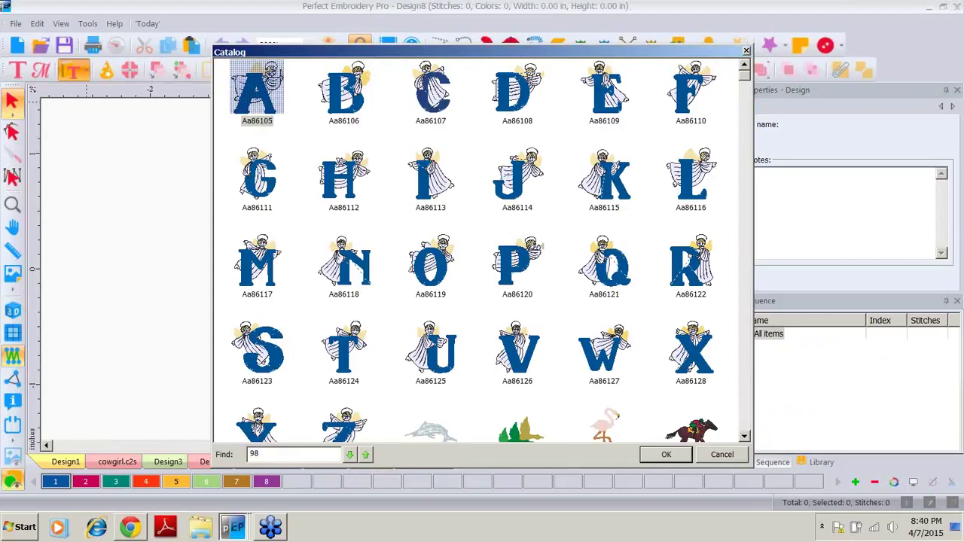
{"action": "type", "text": "007"}
{"action": "left_click", "coordinate": [350, 455]}
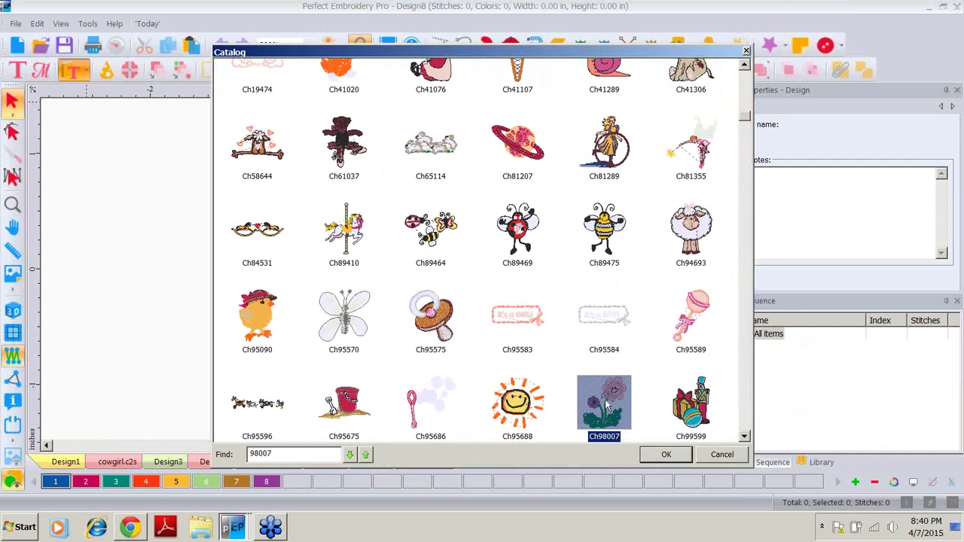
{"action": "double_click", "coordinate": [605, 403]}
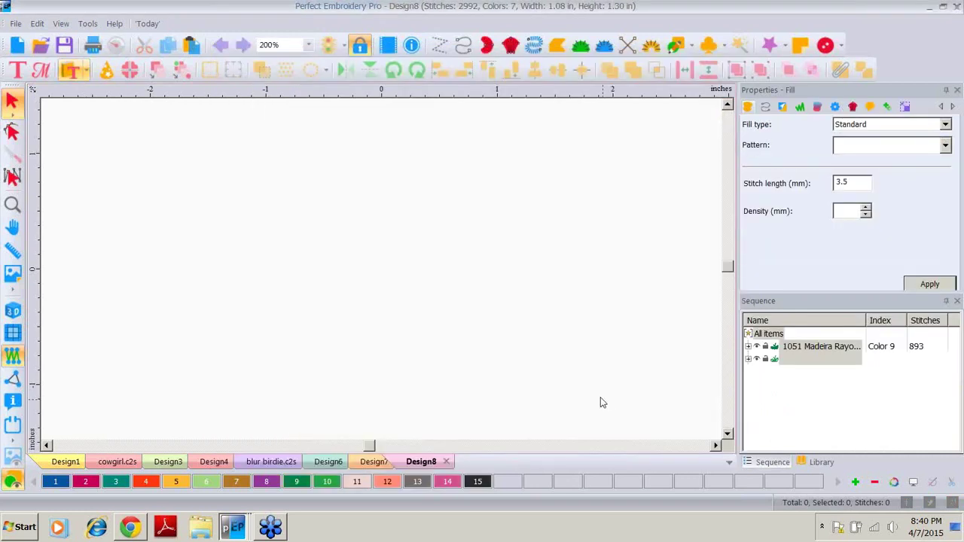
{"action": "left_click_drag", "start_coordinate": [446, 344], "coordinate": [492, 400]}
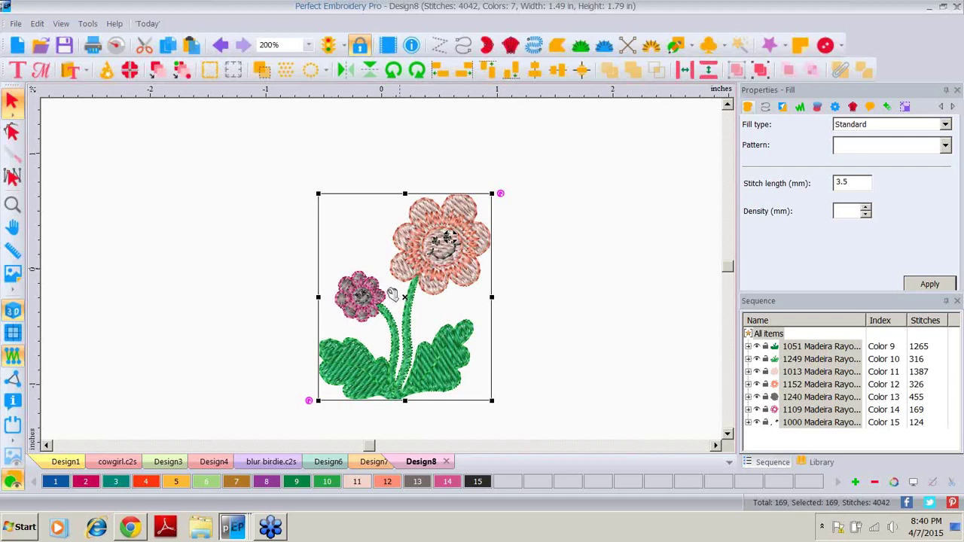
Select all stitch objects of the flower design in the sequence
{"action": "left_click", "coordinate": [618, 356]}
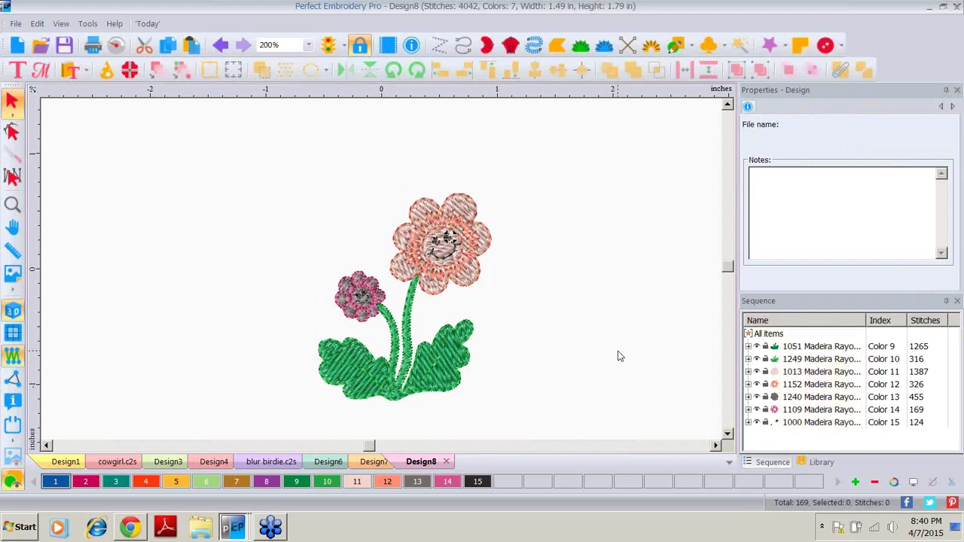
{"action": "key", "text": "ctrl+a"}
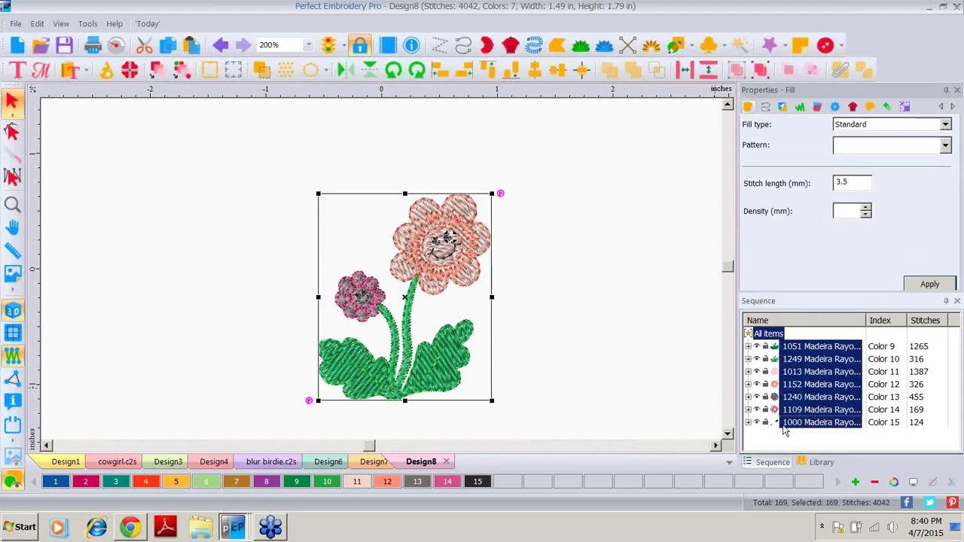
{"action": "right_click", "coordinate": [803, 365]}
{"action": "left_click", "coordinate": [841, 321]}
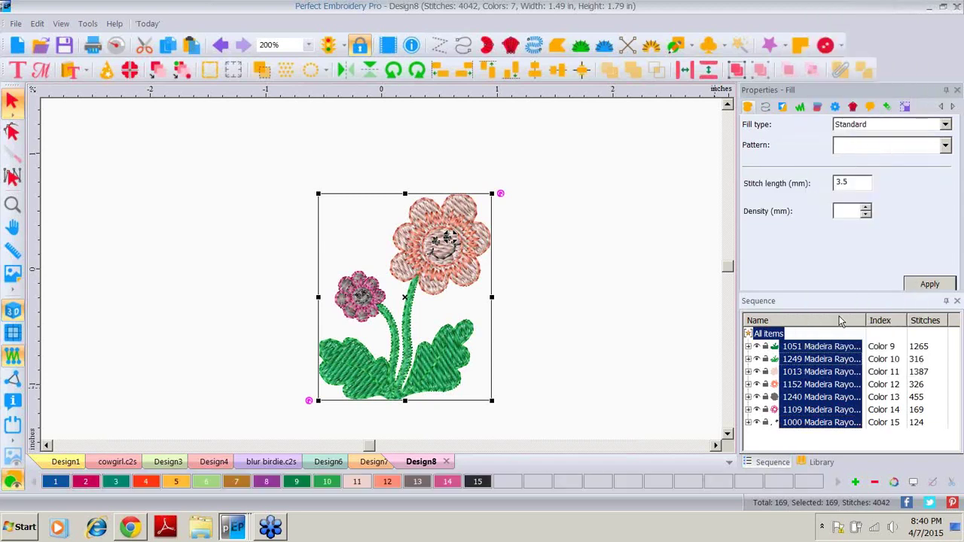
Move the black face stitches, color 1000 Madeira, off the two flowers and undo the move
{"action": "left_click", "coordinate": [816, 423]}
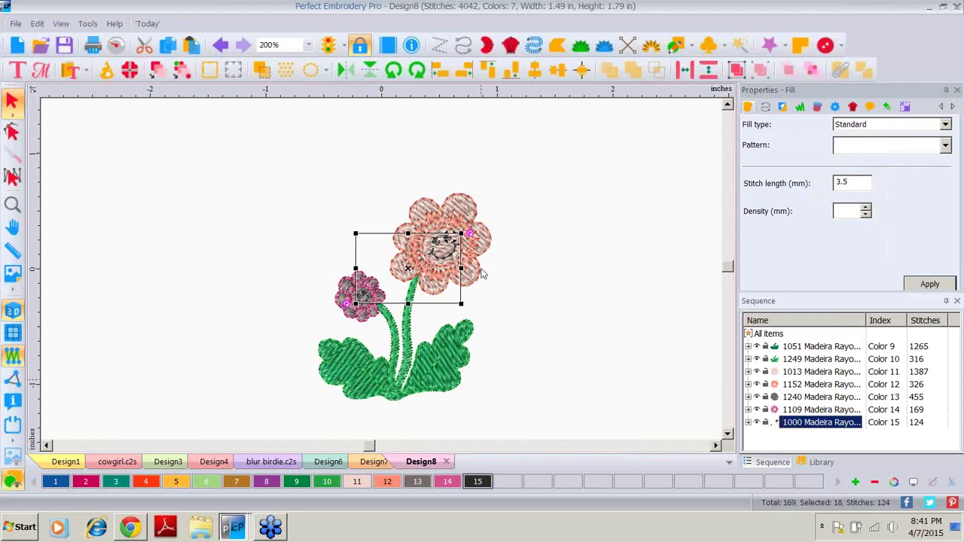
{"action": "left_click", "coordinate": [434, 254]}
{"action": "left_click_drag", "start_coordinate": [434, 254], "coordinate": [594, 152]}
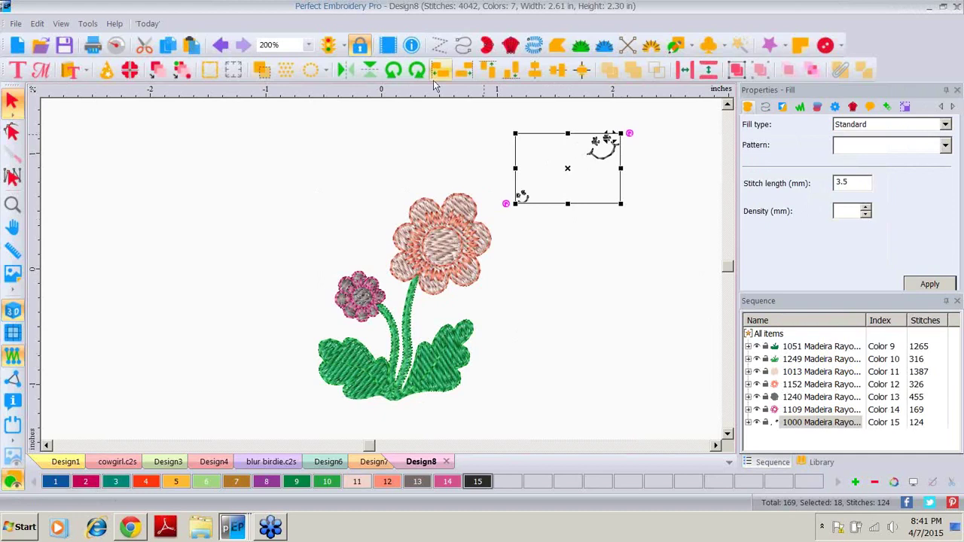
{"action": "left_click", "coordinate": [219, 45]}
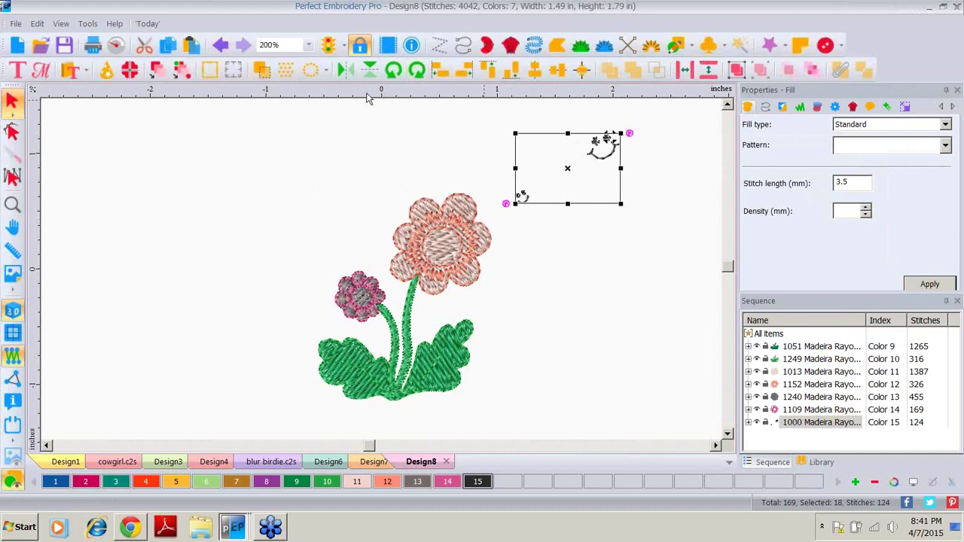
Delete the black face stitches and the small flower's two colors, 1240 and 1109 Madeira
{"action": "key", "text": "ctrl+z"}
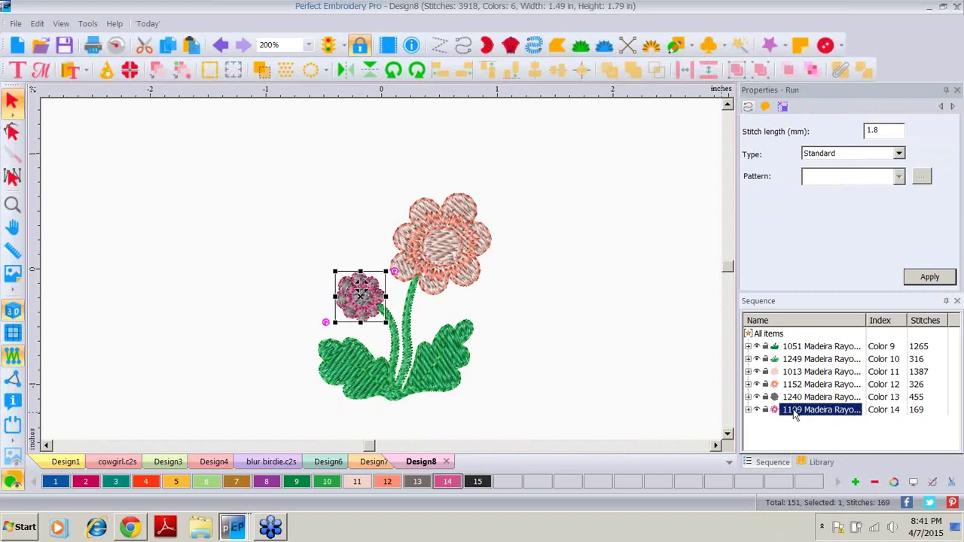
{"action": "left_click", "coordinate": [805, 403], "text": "ctrl"}
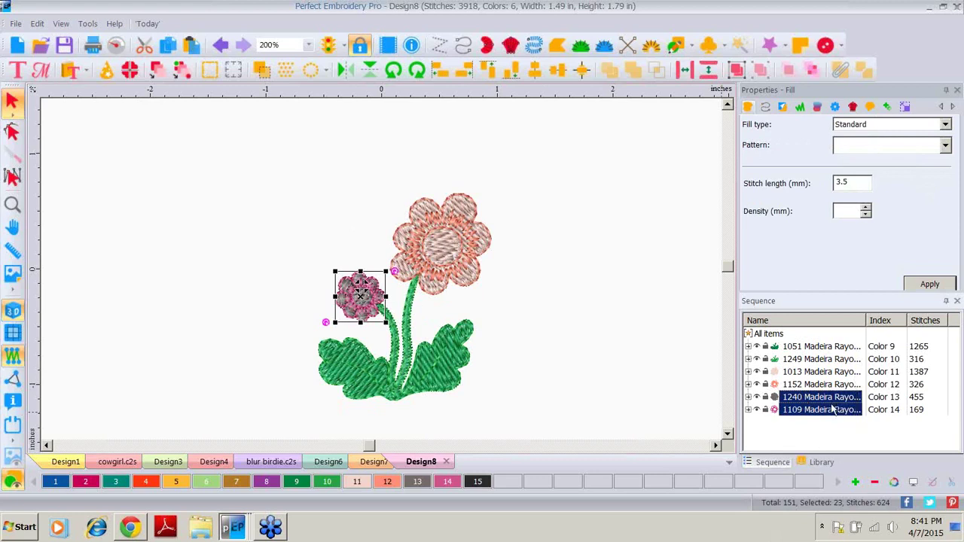
{"action": "key", "text": "Delete"}
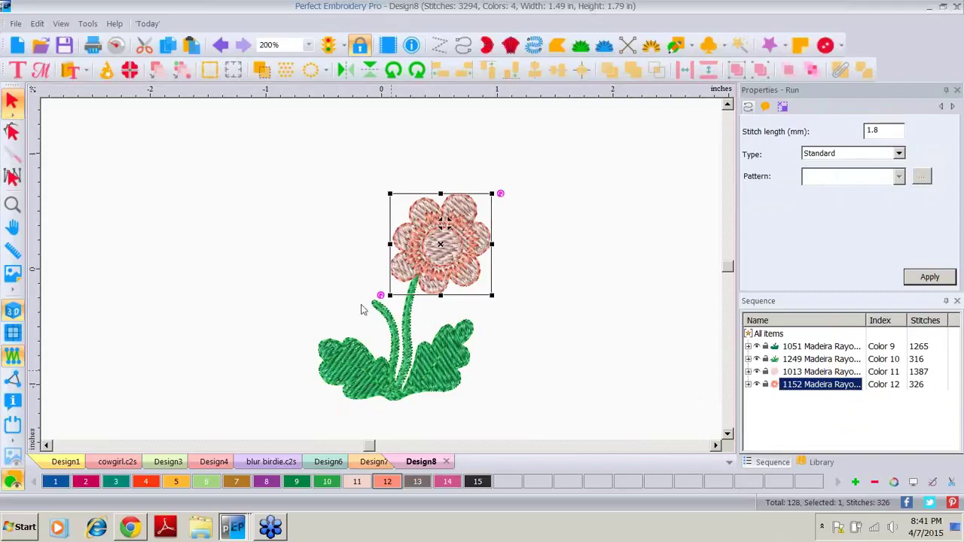
Delete the light green outline stitches and the satin and run objects of the short stem left by the small flower
{"action": "left_click", "coordinate": [12, 203]}
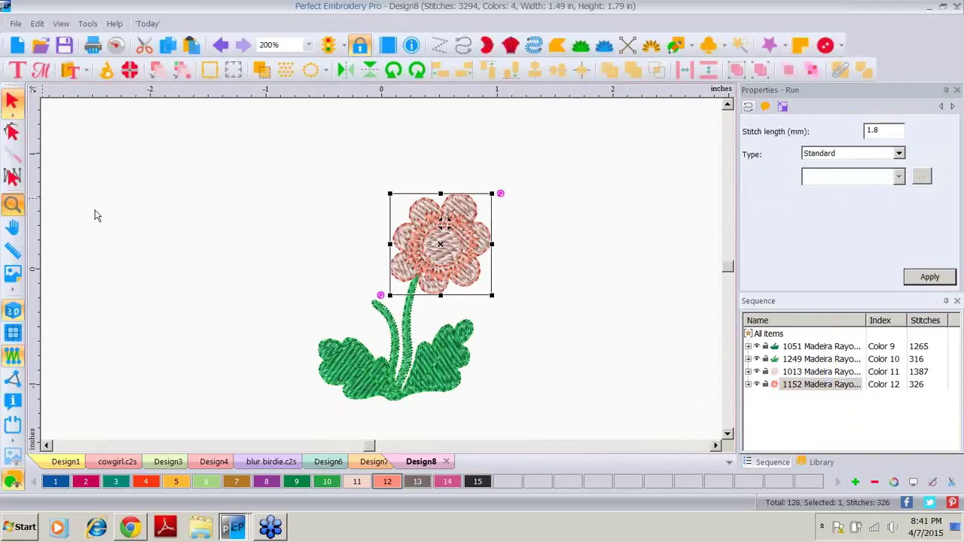
{"action": "left_click", "coordinate": [378, 342]}
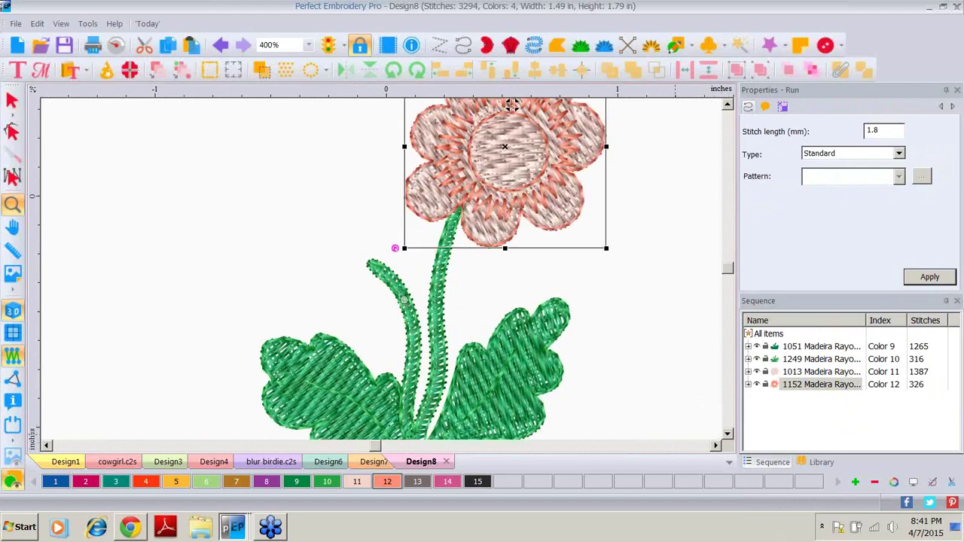
{"action": "key", "text": "Escape"}
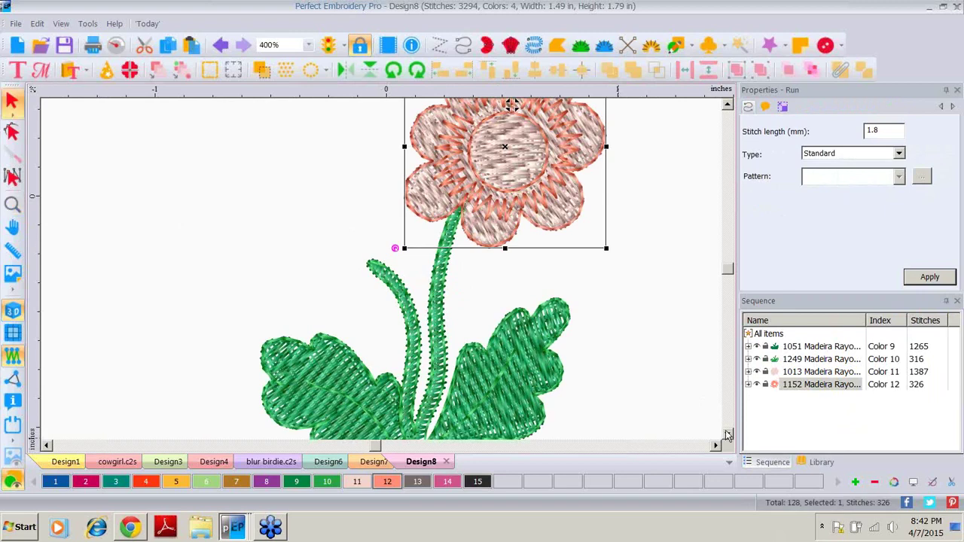
{"action": "left_click", "coordinate": [728, 435]}
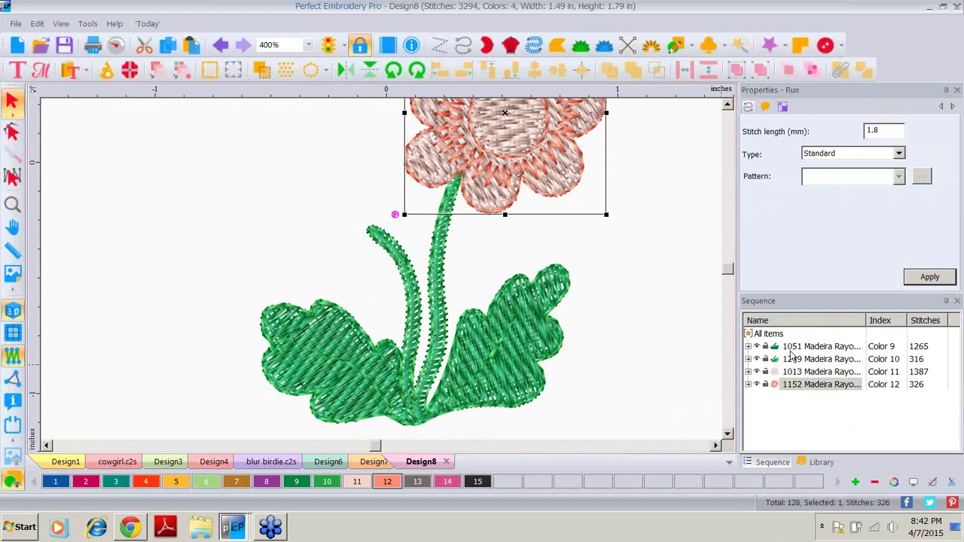
{"action": "left_click", "coordinate": [397, 252]}
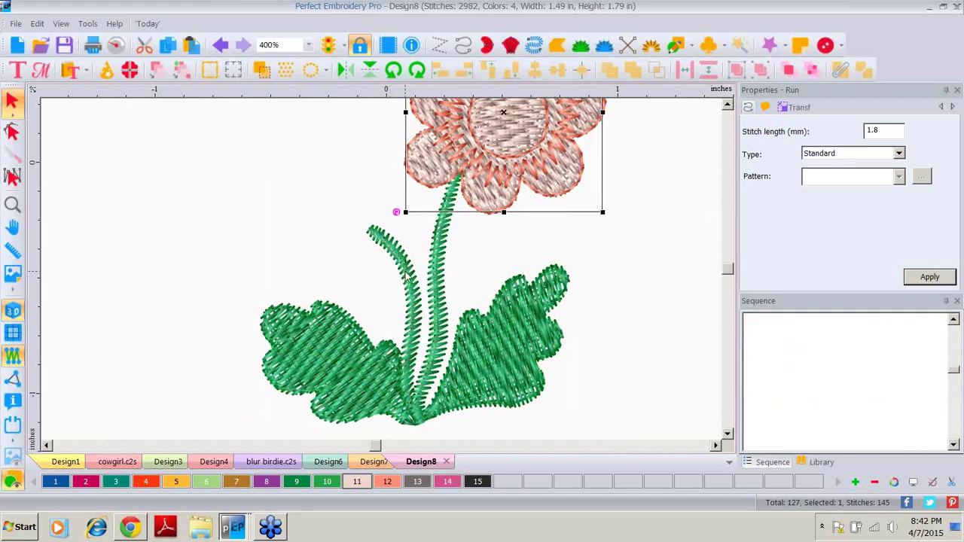
{"action": "left_click", "coordinate": [407, 277]}
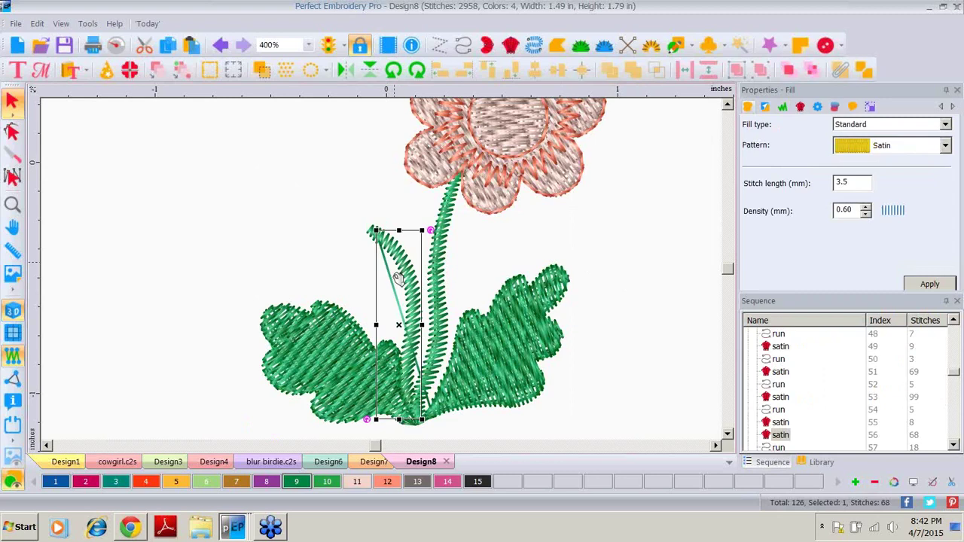
{"action": "key", "text": "ctrl+z"}
{"action": "key", "text": "ctrl+z"}
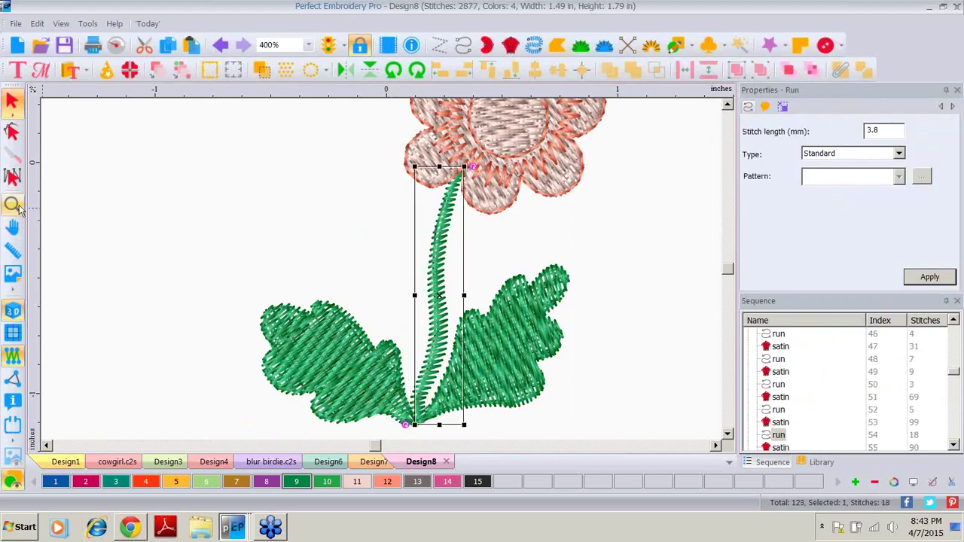
Create an artwork outline around the green leaves and stem, color 1051 Madeira, and assign it palette color 15
{"action": "left_click", "coordinate": [308, 45]}
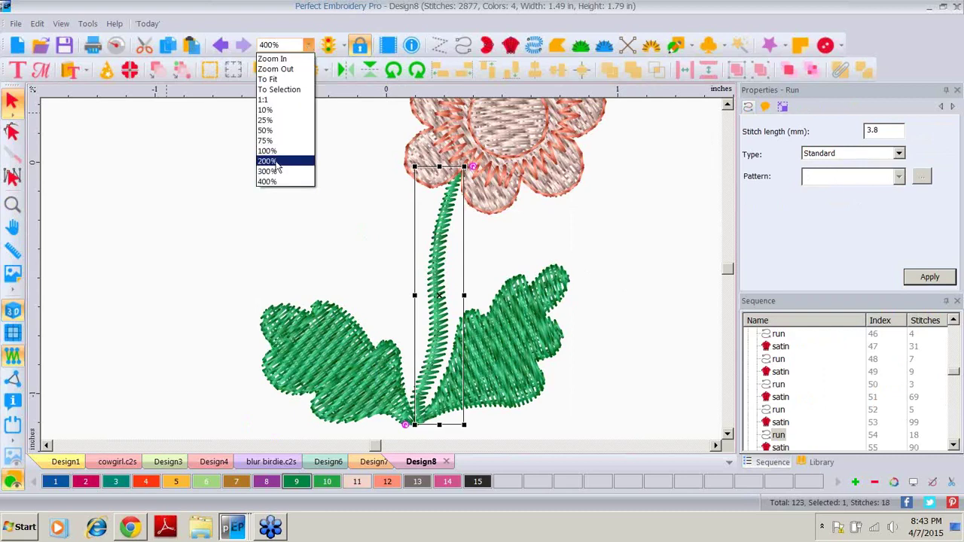
{"action": "key", "text": "Escape"}
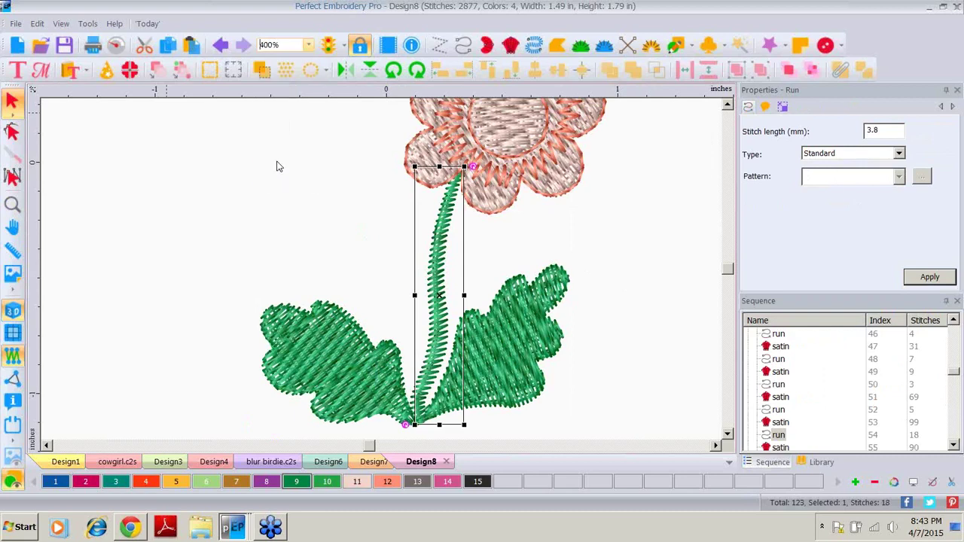
{"action": "left_click", "coordinate": [308, 46]}
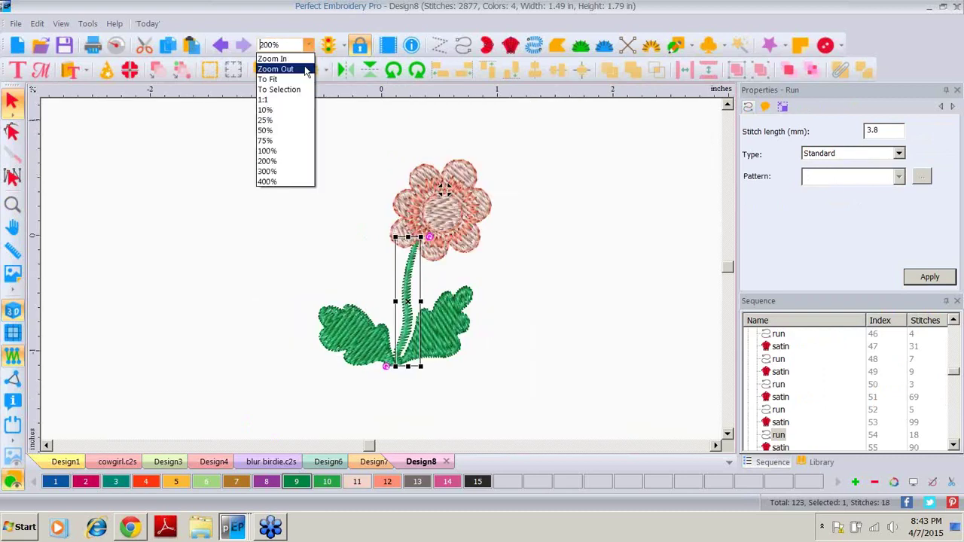
{"action": "left_click", "coordinate": [287, 151]}
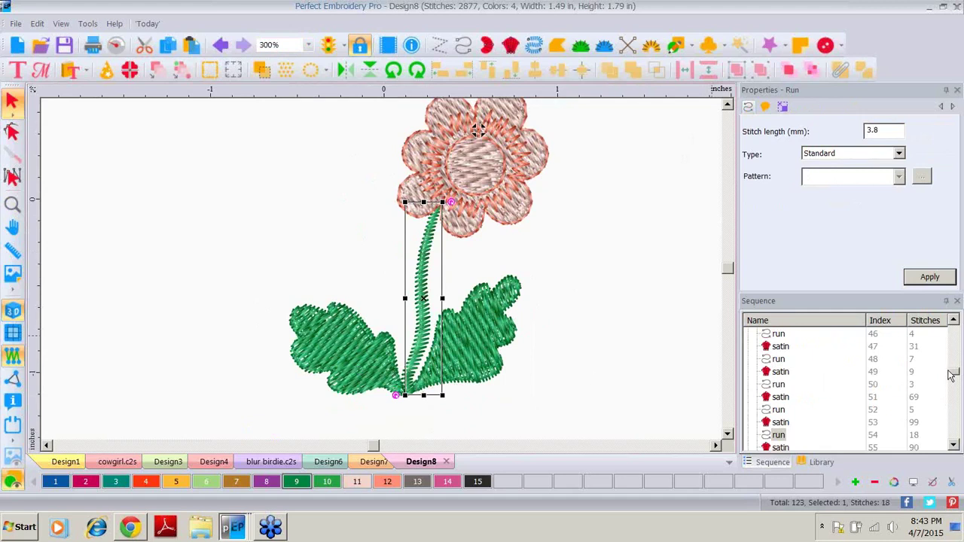
{"action": "left_click_drag", "start_coordinate": [955, 373], "coordinate": [955, 333]}
{"action": "left_click", "coordinate": [749, 347]}
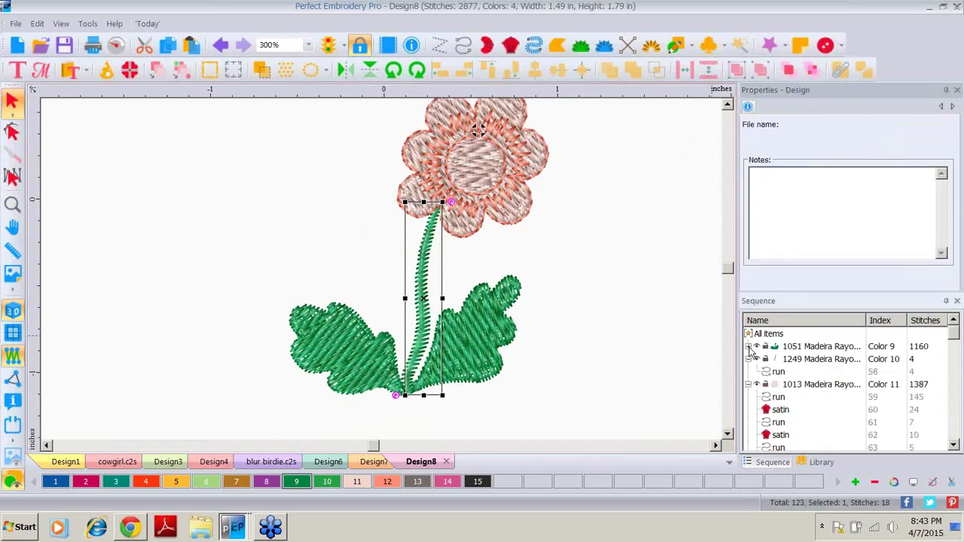
{"action": "key", "text": "Escape"}
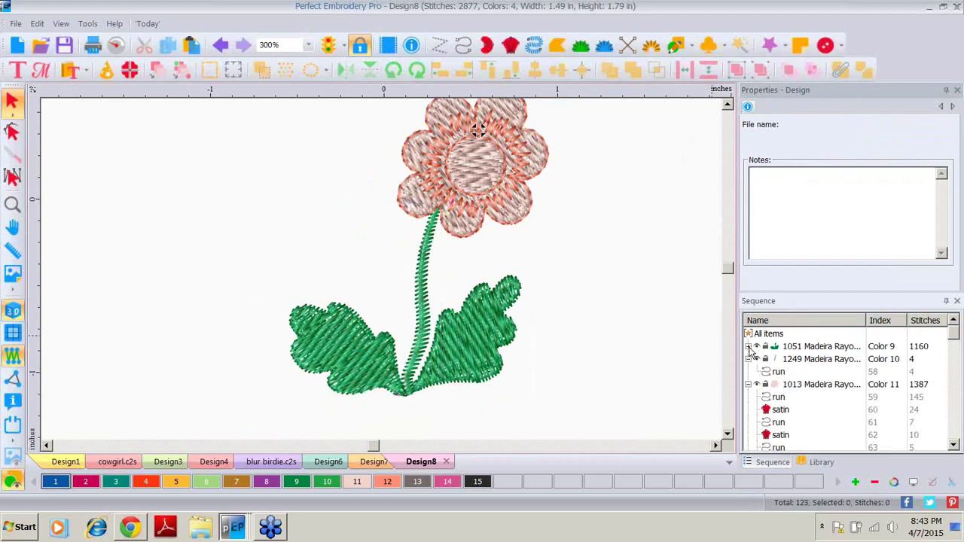
{"action": "left_click", "coordinate": [796, 348]}
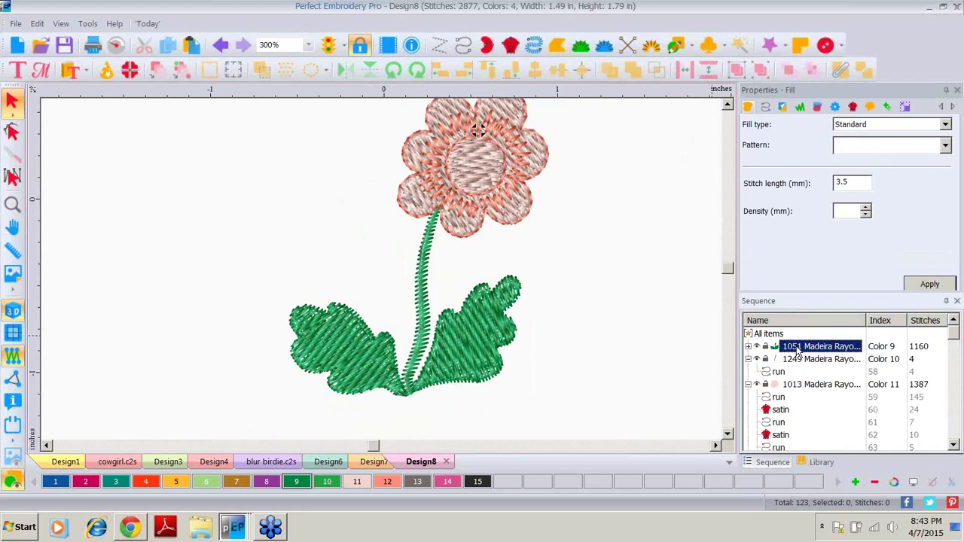
{"action": "left_click", "coordinate": [797, 347]}
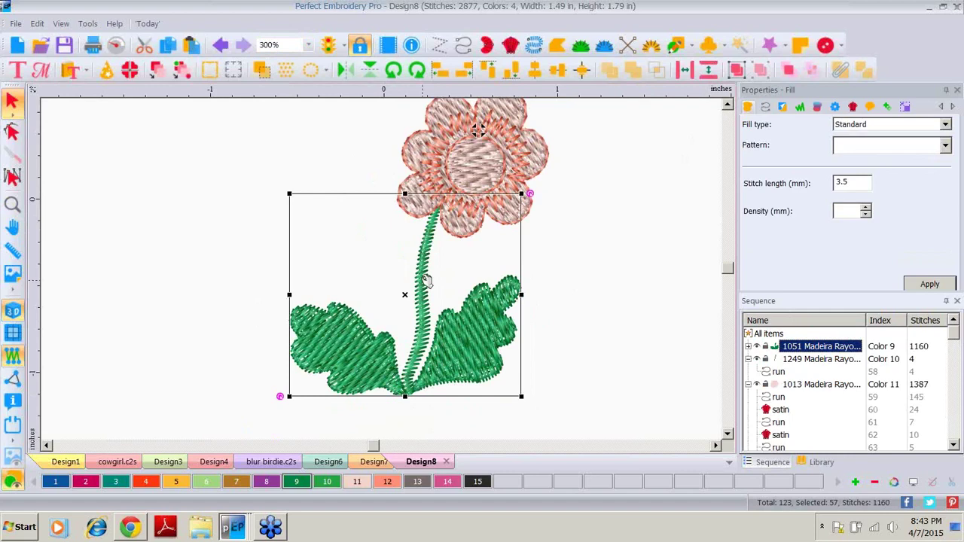
{"action": "right_click", "coordinate": [425, 280]}
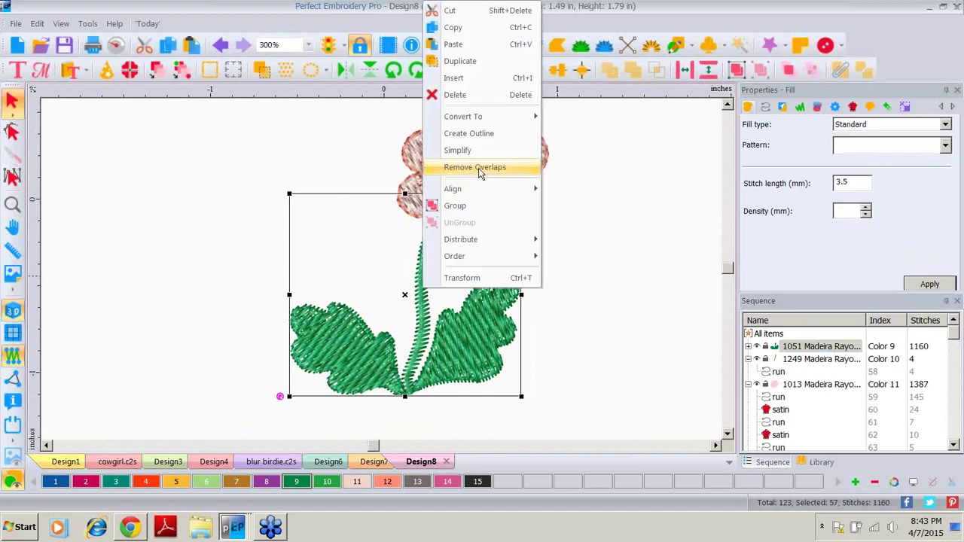
{"action": "left_click", "coordinate": [479, 168]}
{"action": "left_click", "coordinate": [512, 301]}
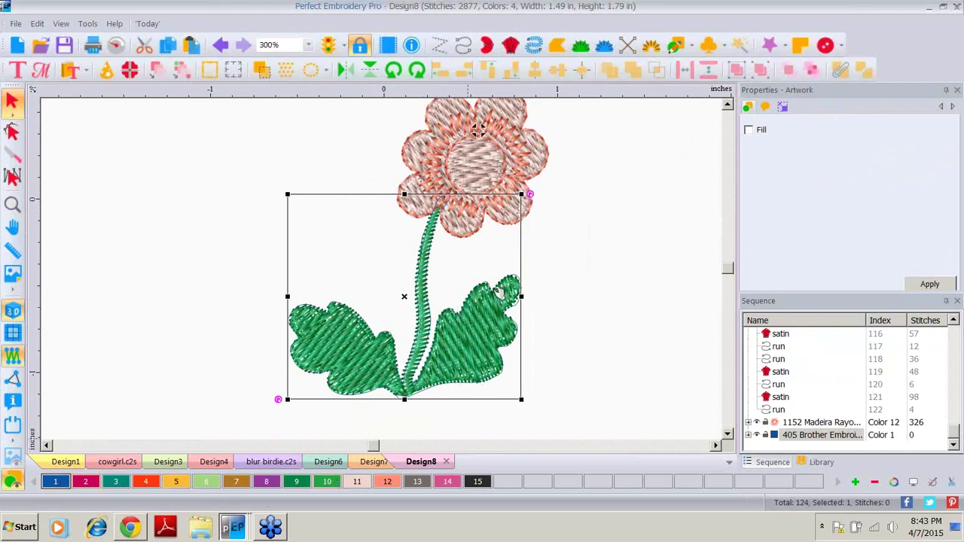
{"action": "left_click", "coordinate": [479, 483]}
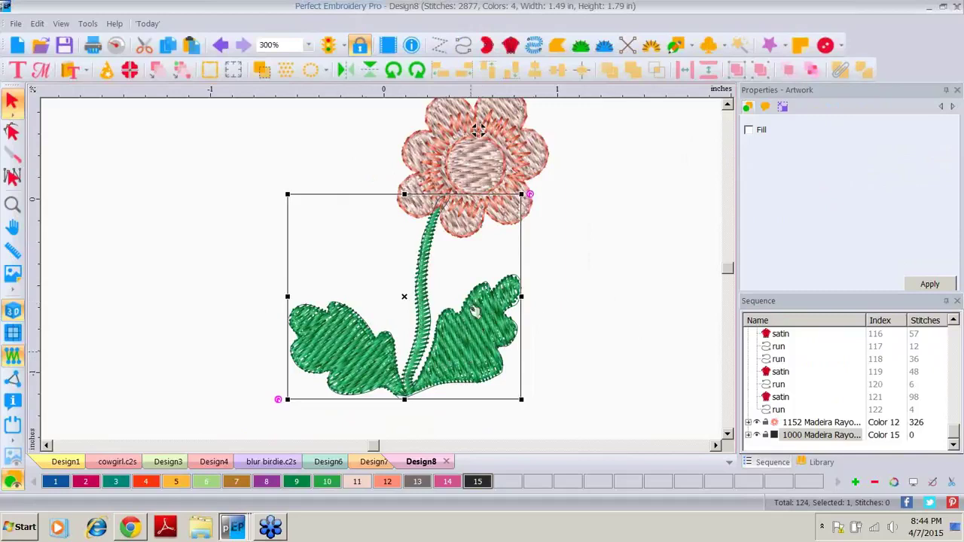
Draw a center vein line in each of the two green leaves with the artwork Pen tool
{"action": "left_click", "coordinate": [692, 46]}
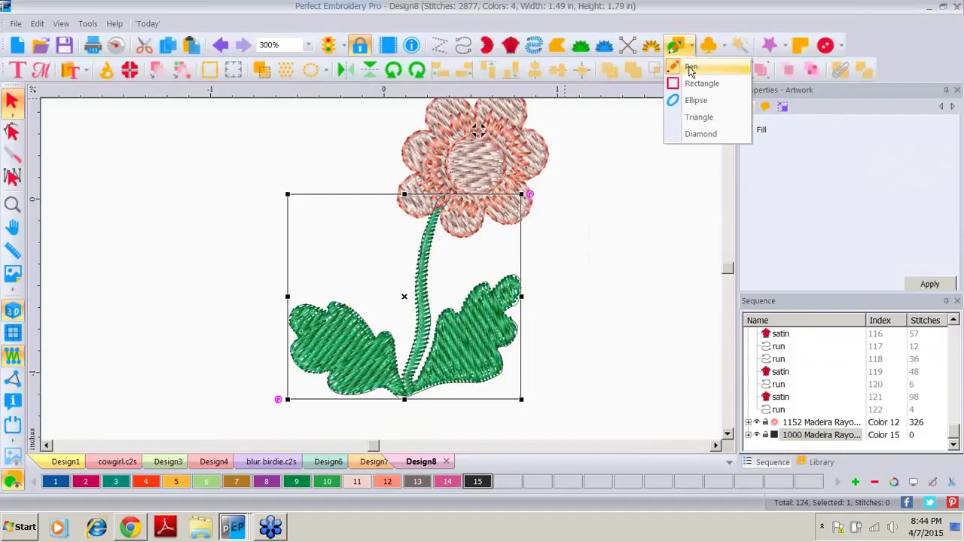
{"action": "left_click", "coordinate": [692, 70]}
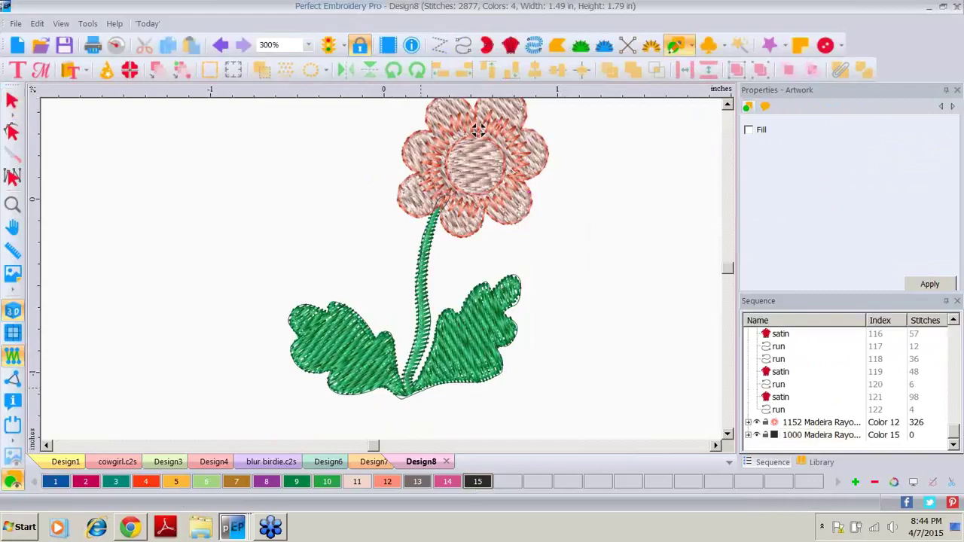
{"action": "left_click", "coordinate": [420, 389]}
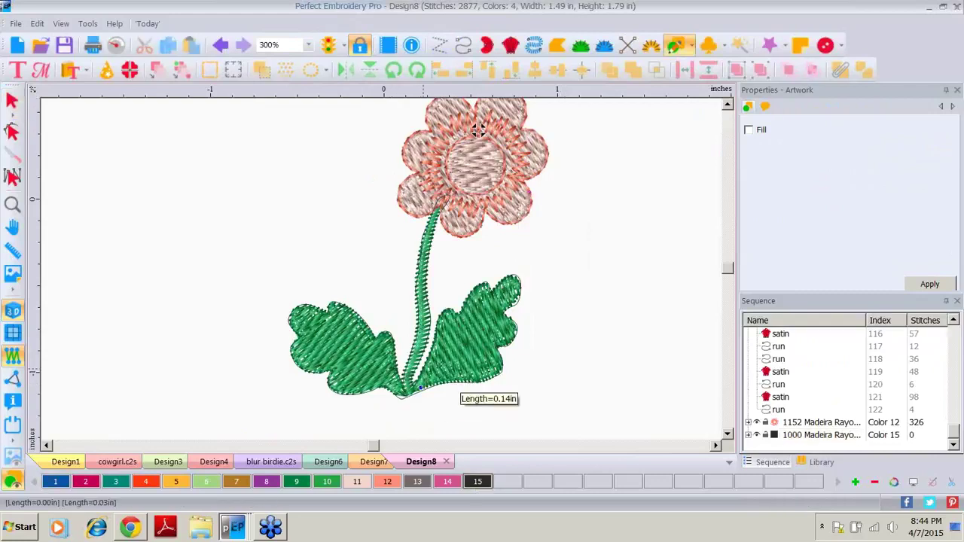
{"action": "left_click", "coordinate": [444, 359]}
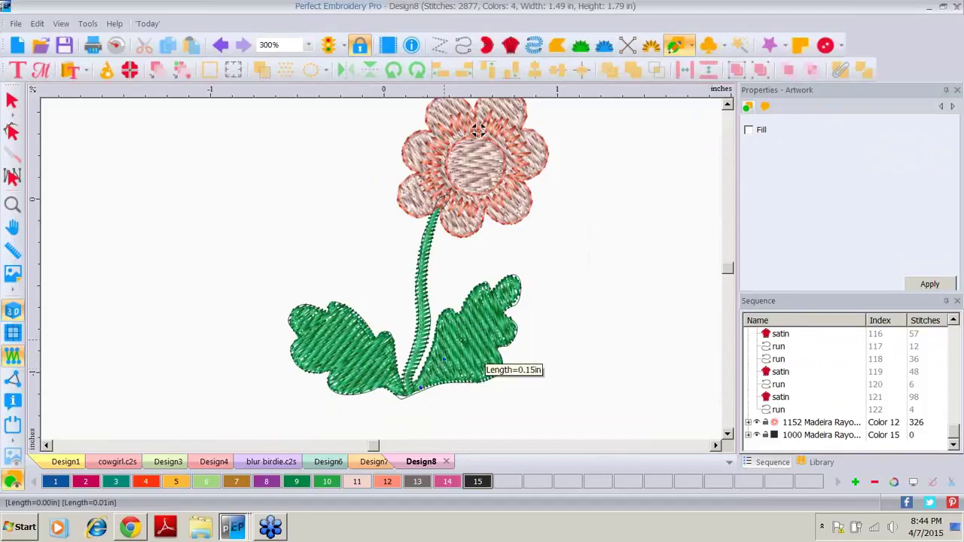
{"action": "left_click", "coordinate": [470, 338]}
{"action": "left_click", "coordinate": [483, 312]}
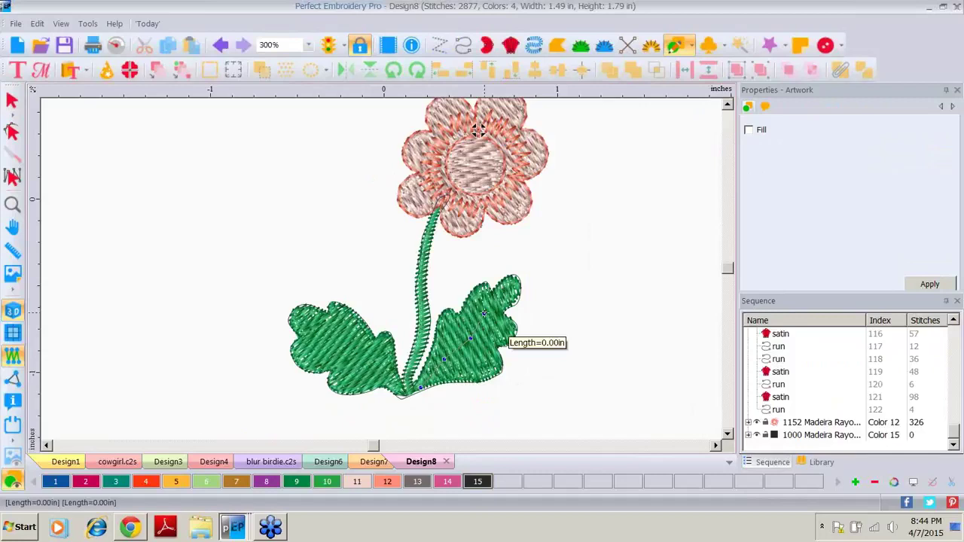
{"action": "key", "text": "Return"}
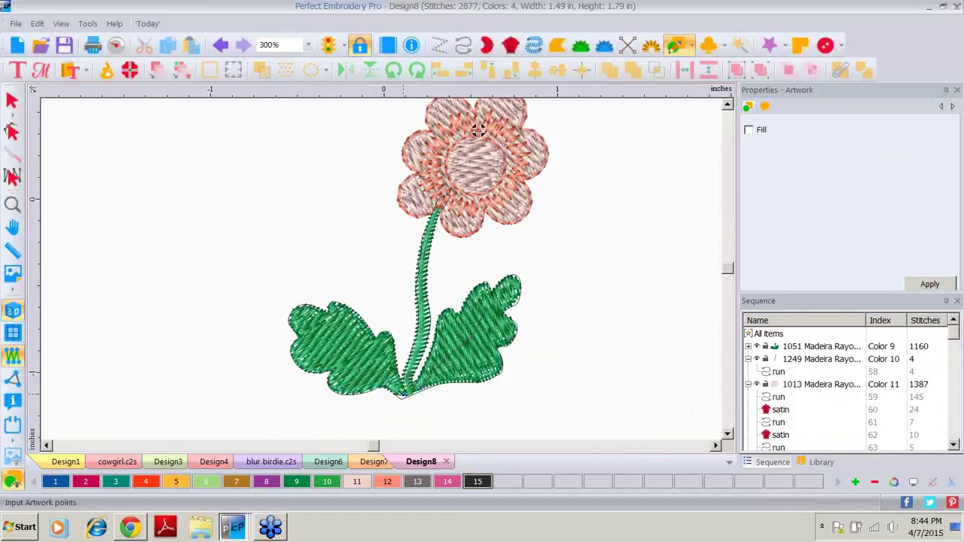
{"action": "left_click", "coordinate": [403, 393]}
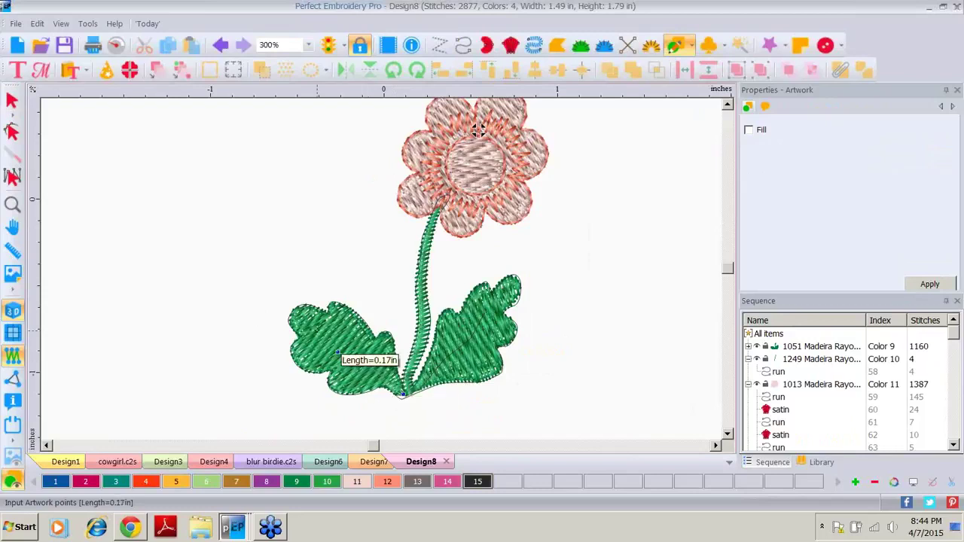
Convert the three artwork objects in color 1000 Madeira, the outline and both leaf veins, to Run stitches
{"action": "left_click_drag", "start_coordinate": [953, 338], "coordinate": [953, 444]}
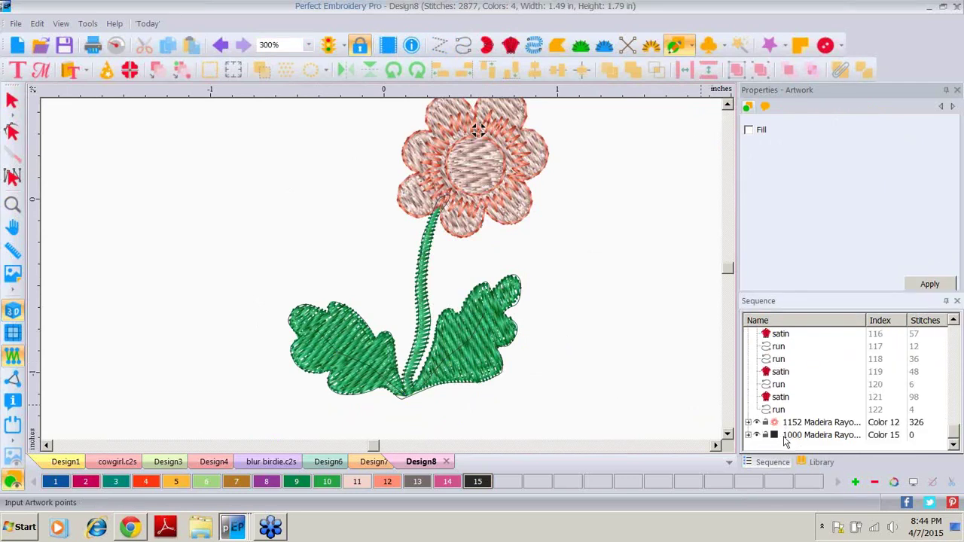
{"action": "left_click", "coordinate": [750, 441]}
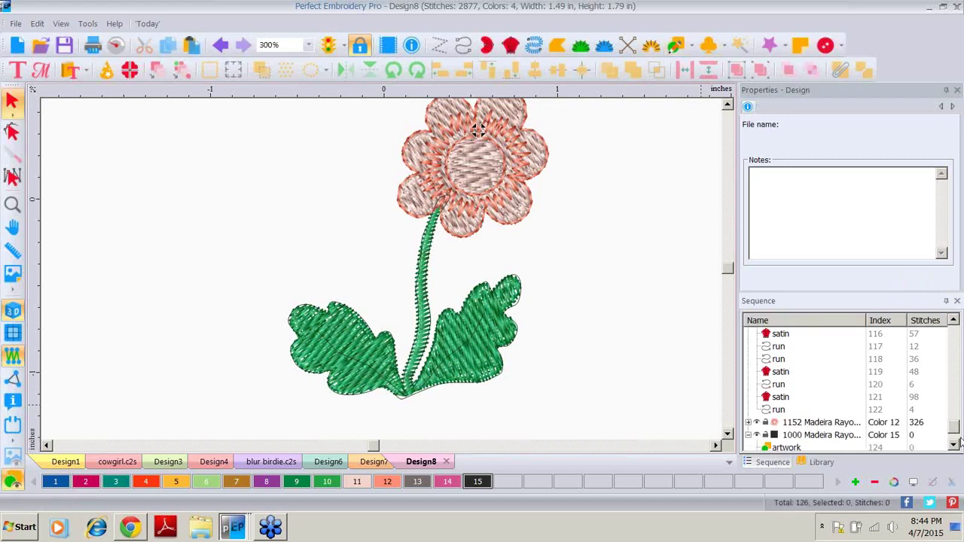
{"action": "scroll", "coordinate": [960, 443], "scroll_direction": "down", "scroll_amount": 1}
{"action": "left_click", "coordinate": [799, 399]}
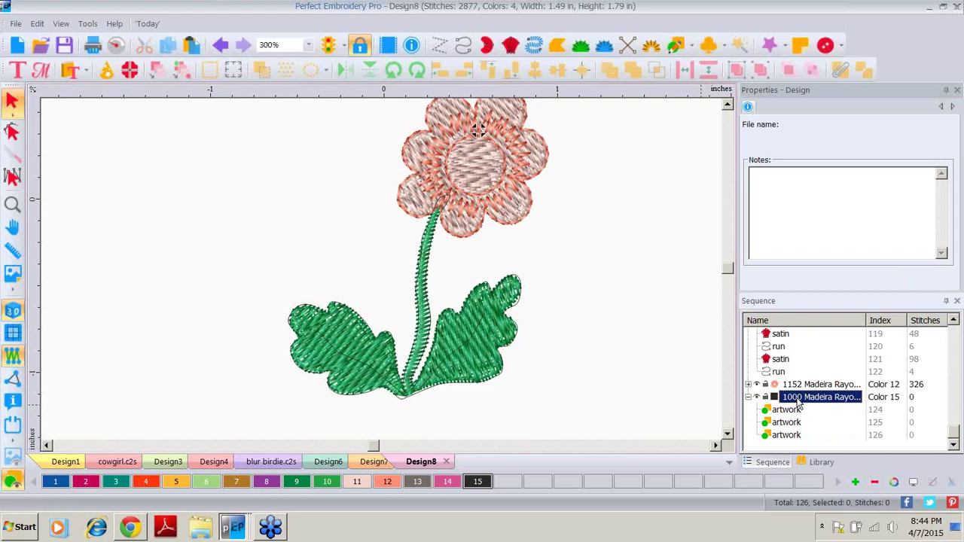
{"action": "left_click", "coordinate": [798, 399]}
{"action": "right_click", "coordinate": [478, 322]}
{"action": "mouse_move", "coordinate": [571, 126]}
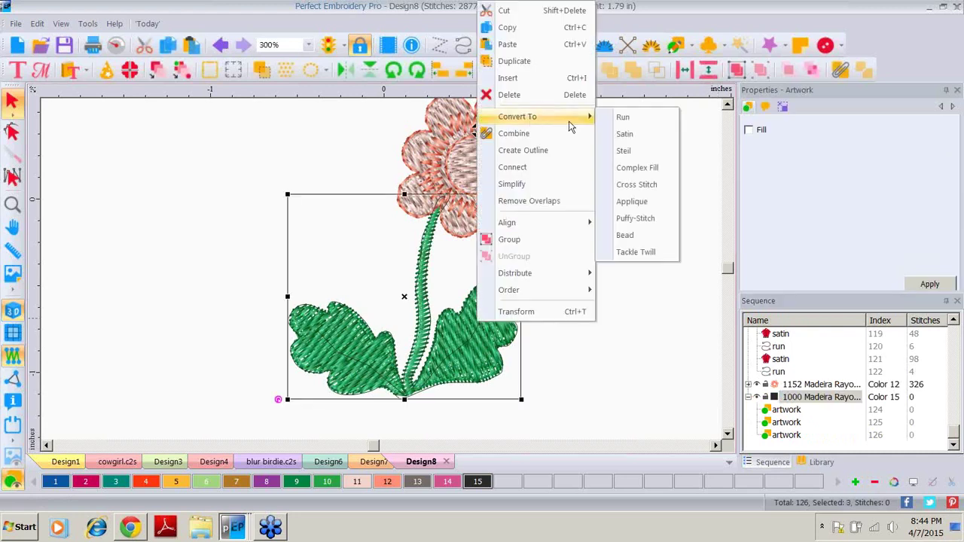
{"action": "left_click", "coordinate": [622, 117]}
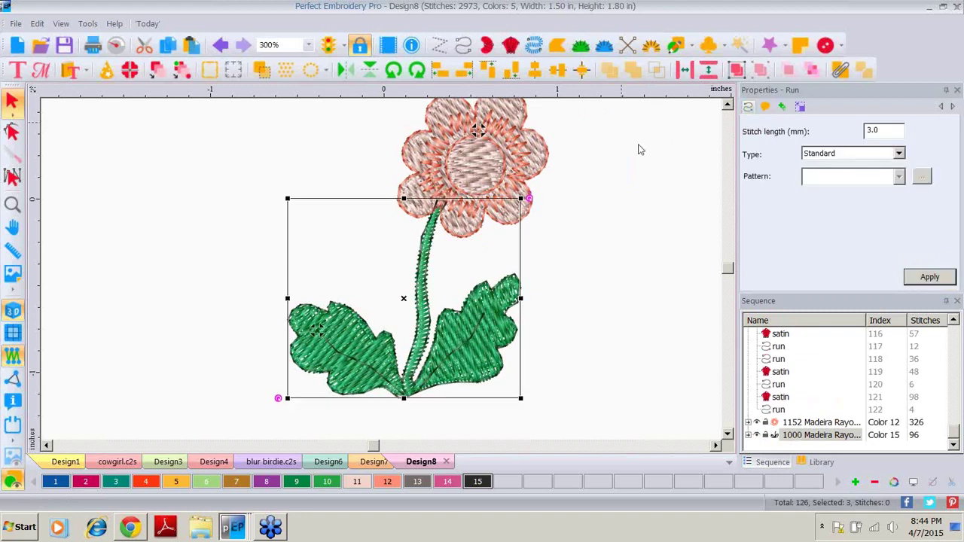
Set the stitch length of the converted black run objects to 2.5 mm
{"action": "double_click", "coordinate": [881, 130]}
{"action": "type", "text": "2.5"}
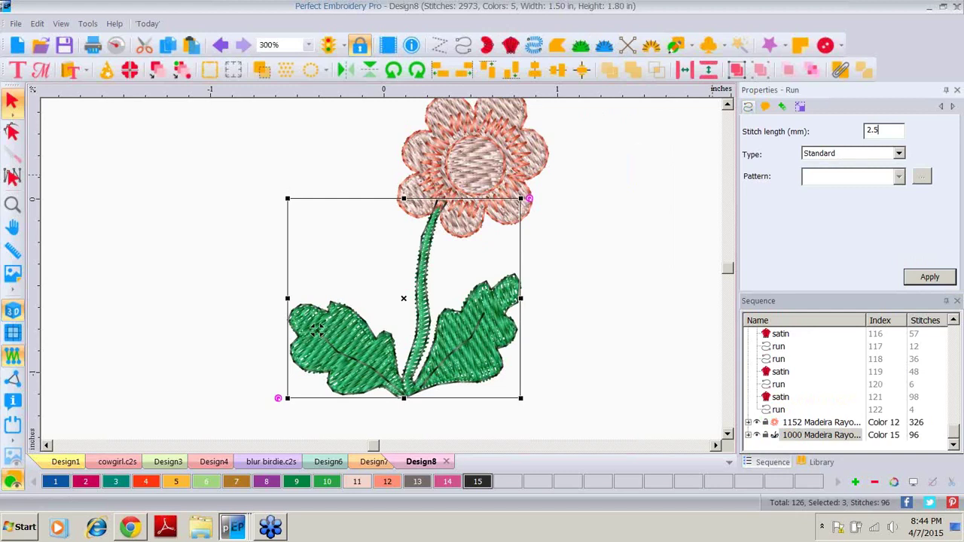
{"action": "key", "text": "Return"}
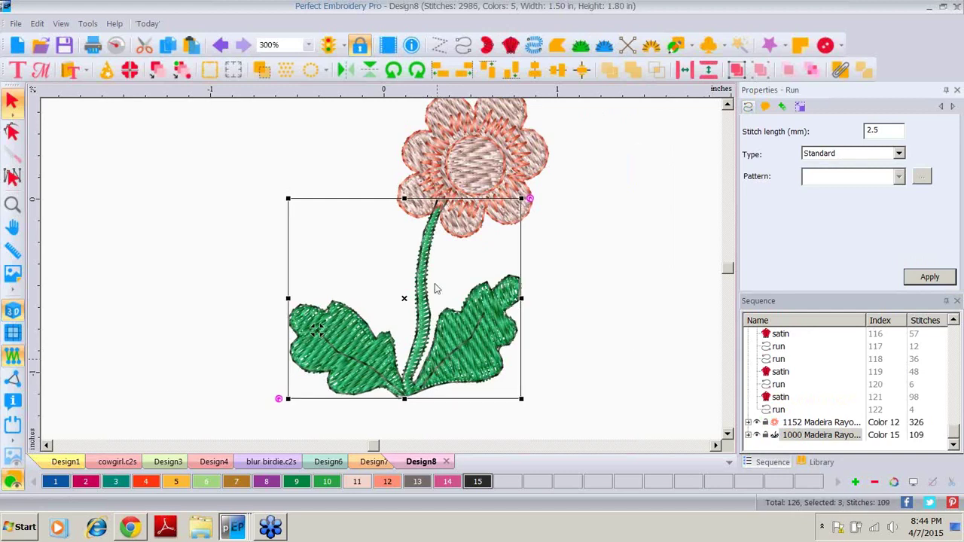
Reorder the black run outline, color 1000 Madeira, so it stitches directly after the green 1051 Madeira and before the flower colors
{"action": "left_click", "coordinate": [13, 204]}
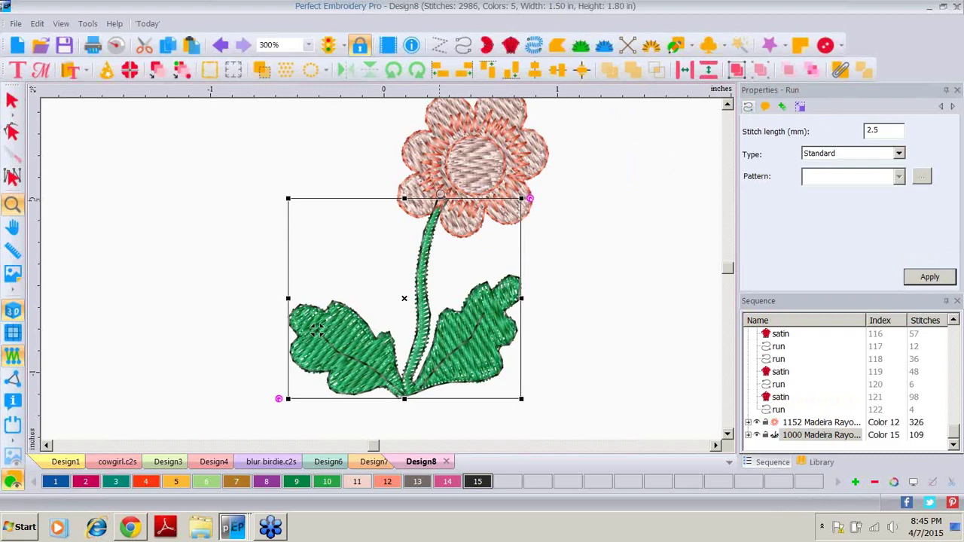
{"action": "left_click", "coordinate": [443, 193]}
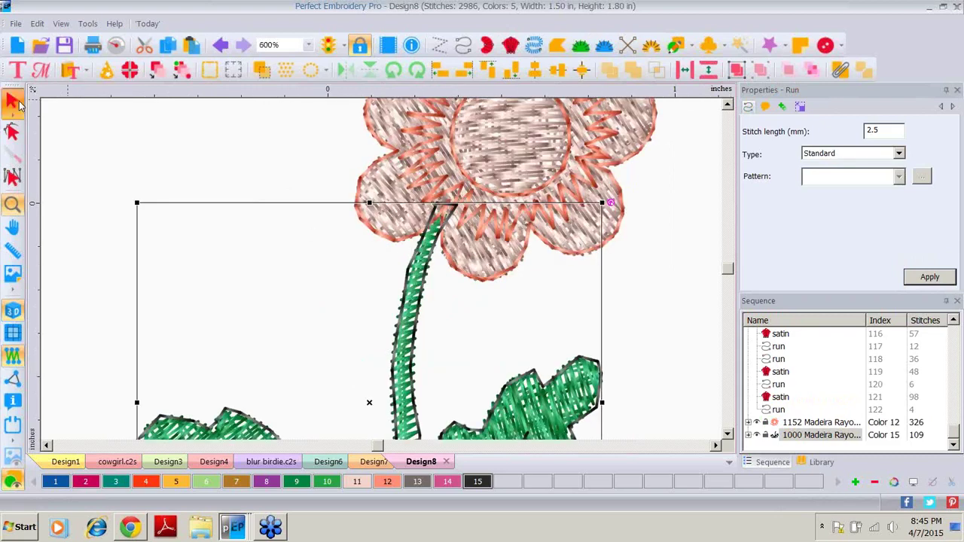
{"action": "left_click", "coordinate": [17, 102]}
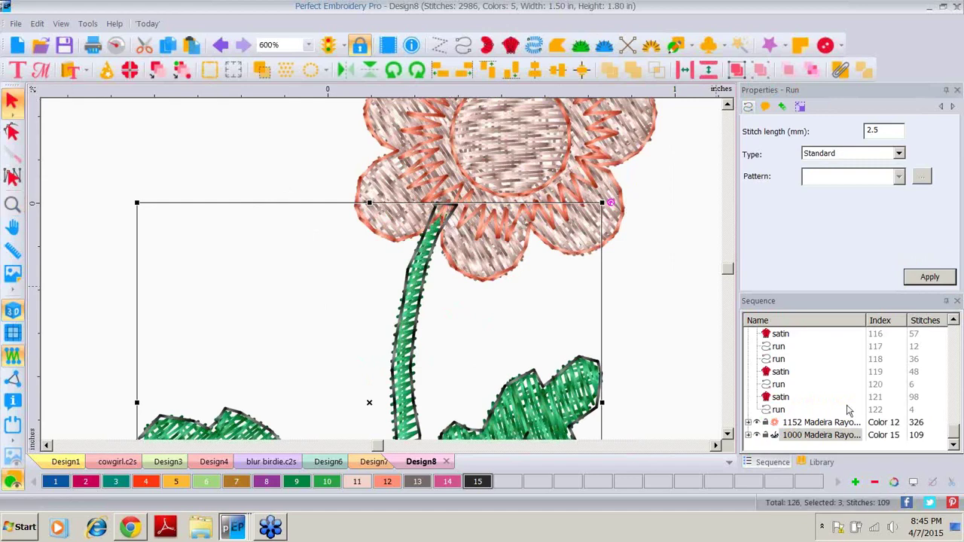
{"action": "left_click", "coordinate": [795, 425]}
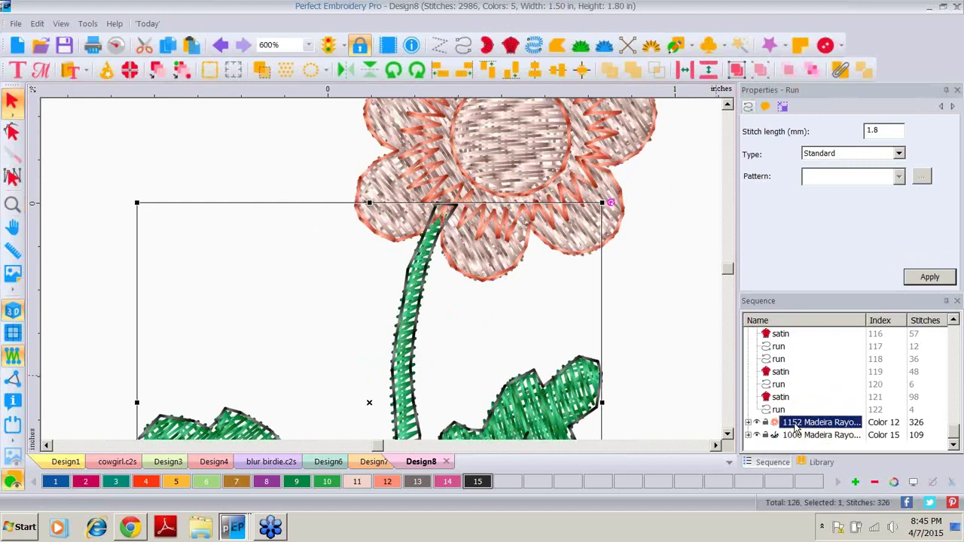
{"action": "key", "text": "Escape"}
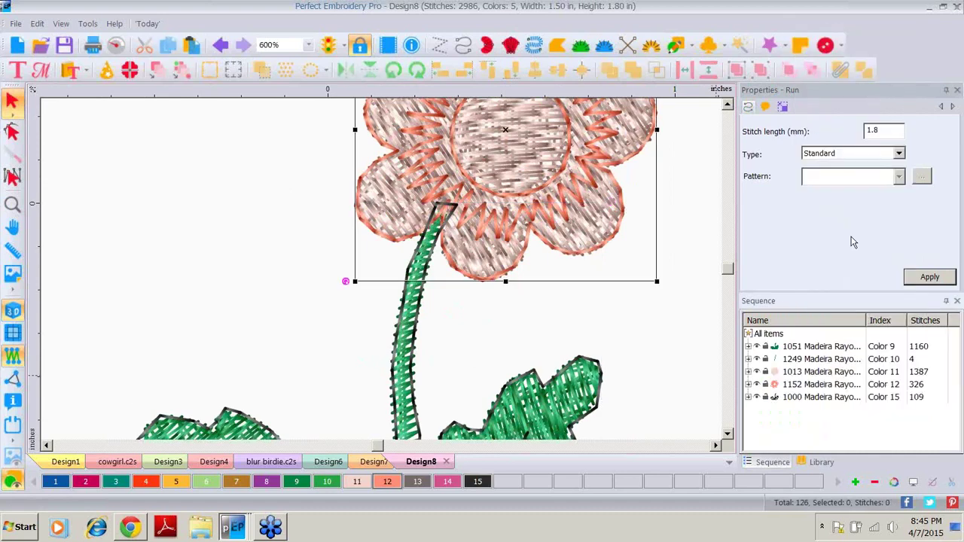
{"action": "left_click", "coordinate": [792, 398]}
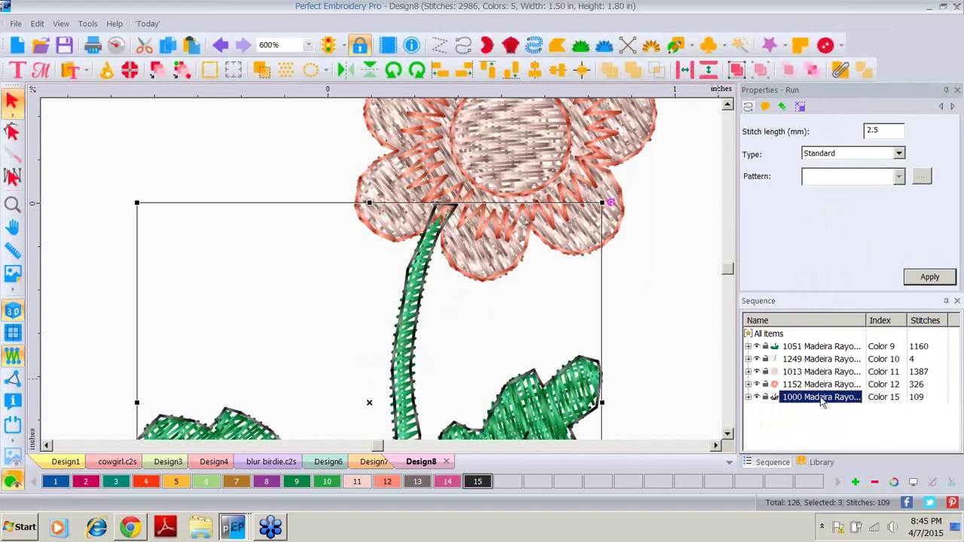
{"action": "left_click_drag", "start_coordinate": [831, 402], "coordinate": [831, 351]}
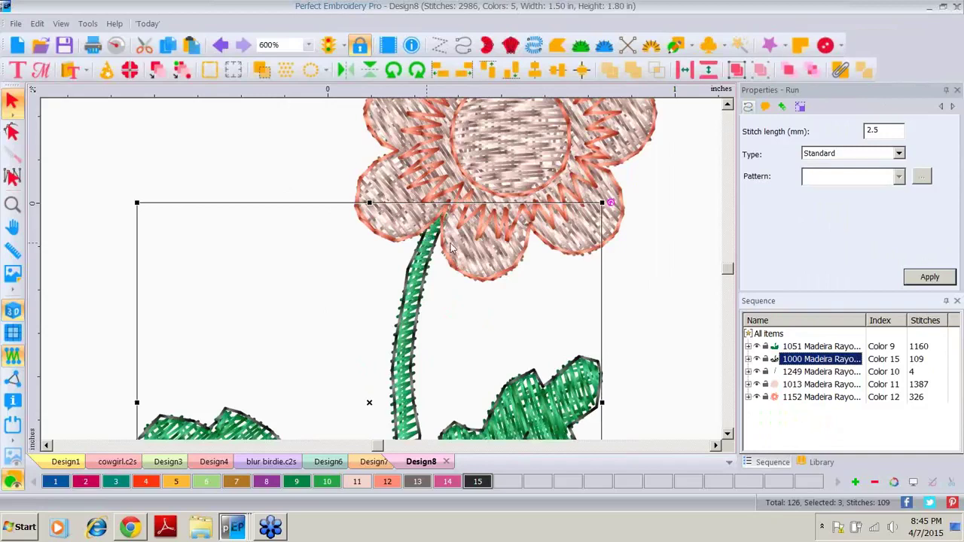
Recolor the flower's petal and center fill, 1013 Madeira, to palette color 5 and its outline detail, 1152 Madeira, to palette color 4
{"action": "left_click", "coordinate": [12, 203]}
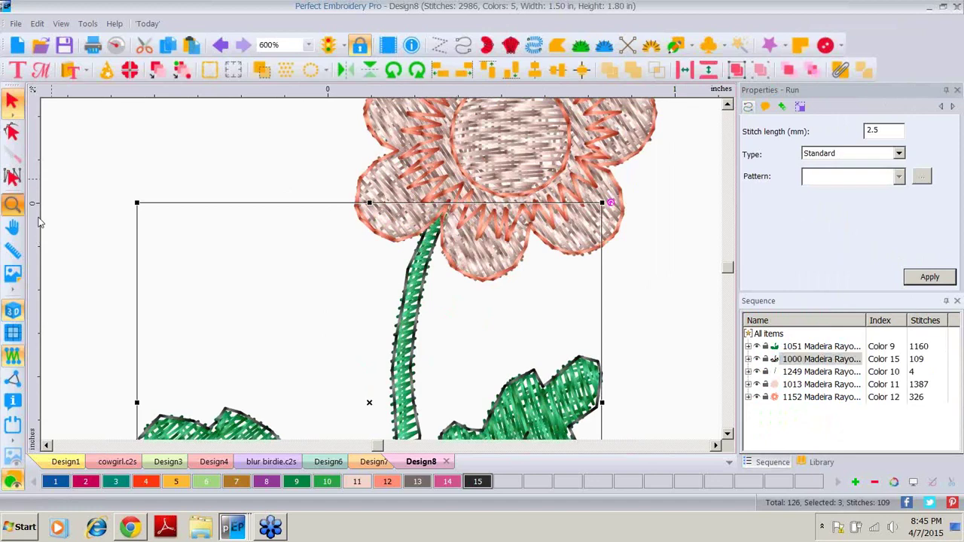
{"action": "right_click", "coordinate": [391, 257]}
{"action": "left_click", "coordinate": [420, 315]}
{"action": "left_click", "coordinate": [826, 385]}
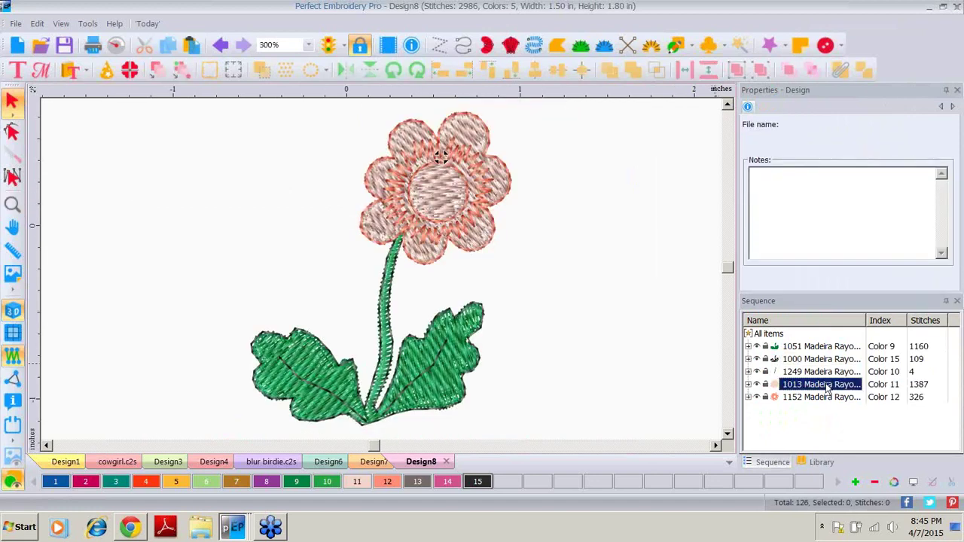
{"action": "left_click", "coordinate": [176, 482]}
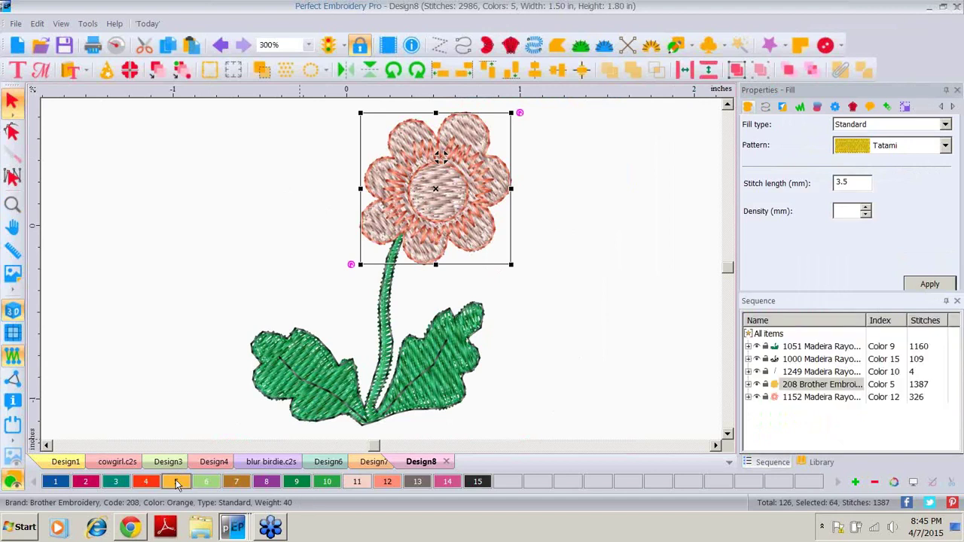
{"action": "left_click", "coordinate": [793, 400]}
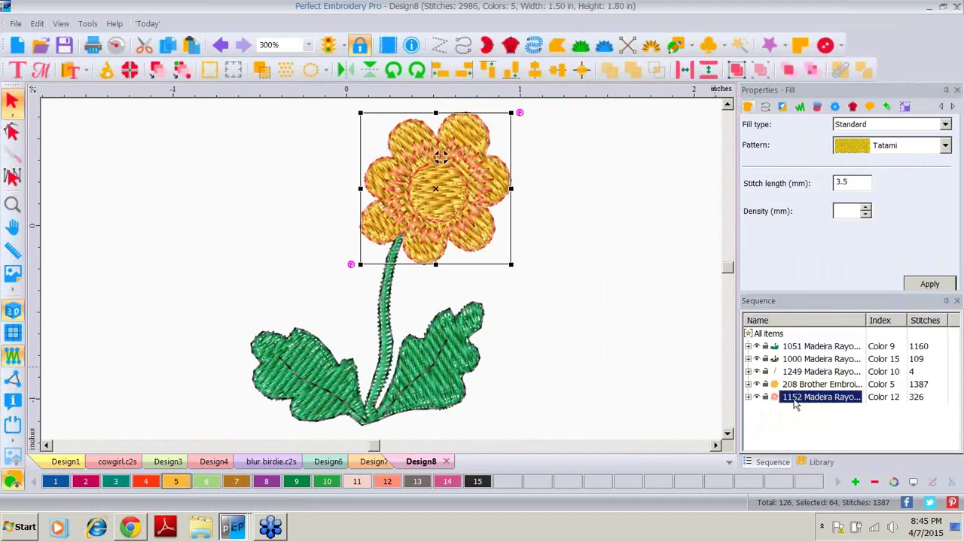
{"action": "left_click", "coordinate": [150, 485]}
{"action": "left_click", "coordinate": [546, 271]}
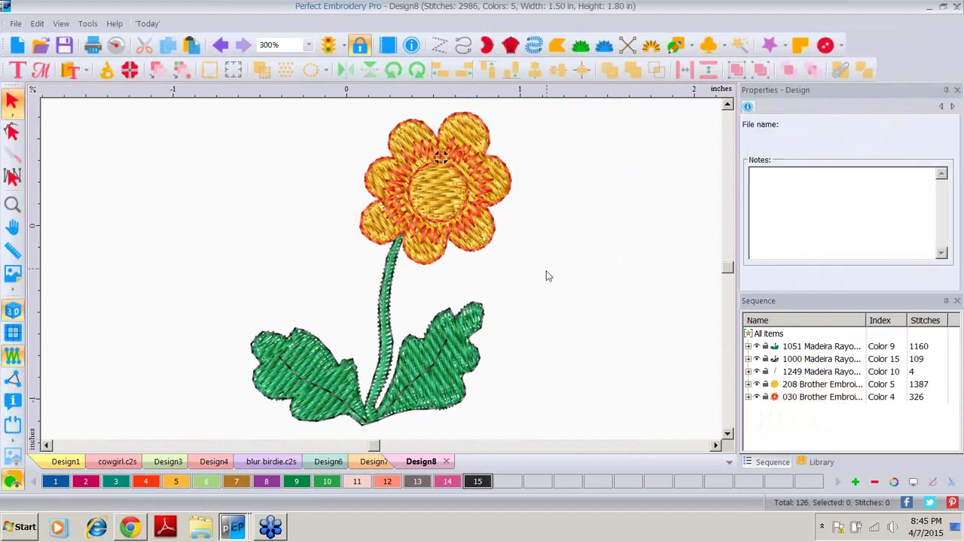
{"action": "left_click", "coordinate": [309, 46]}
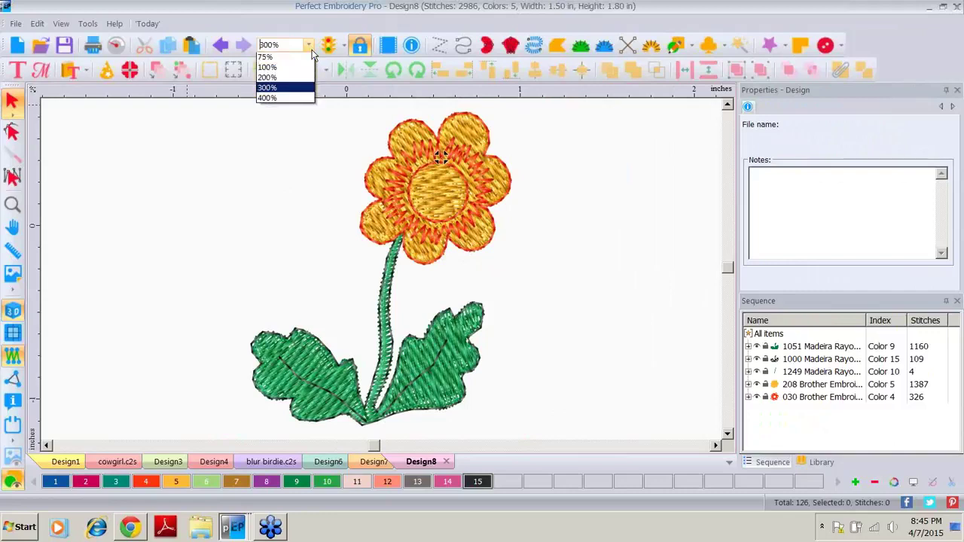
{"action": "left_click", "coordinate": [267, 77]}
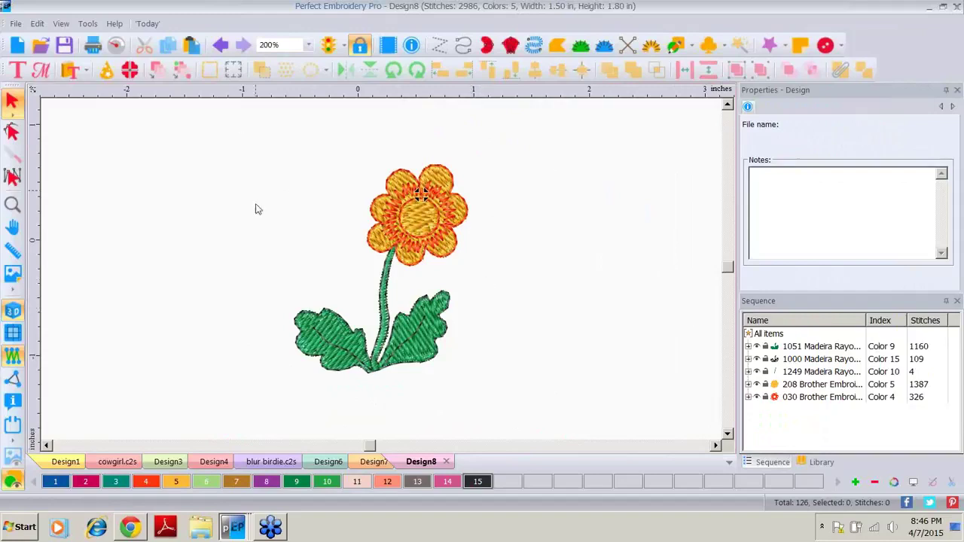
Open the design "7 baby buggy with balloons" from the April folder of the free designs
{"action": "left_click", "coordinate": [41, 46]}
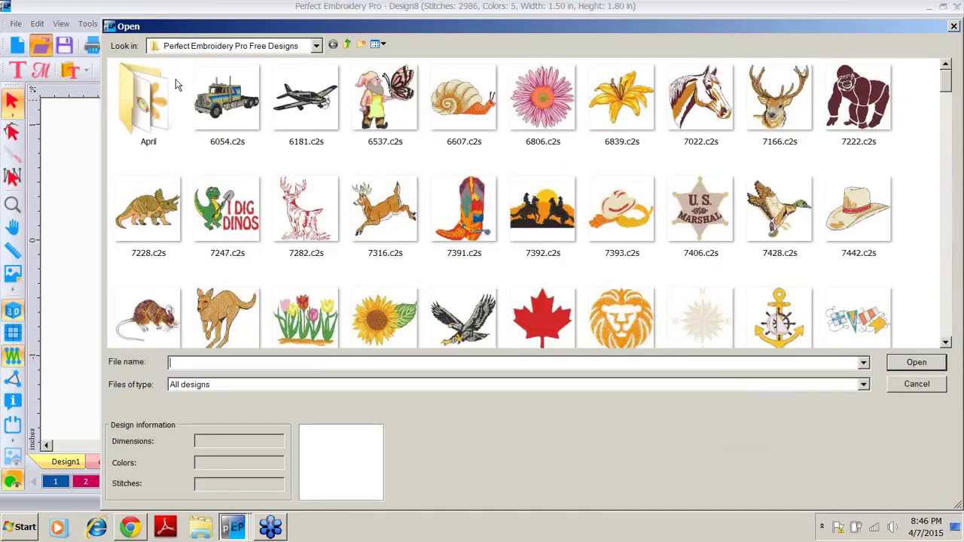
{"action": "double_click", "coordinate": [146, 97]}
{"action": "left_click", "coordinate": [622, 108]}
{"action": "double_click", "coordinate": [622, 107]}
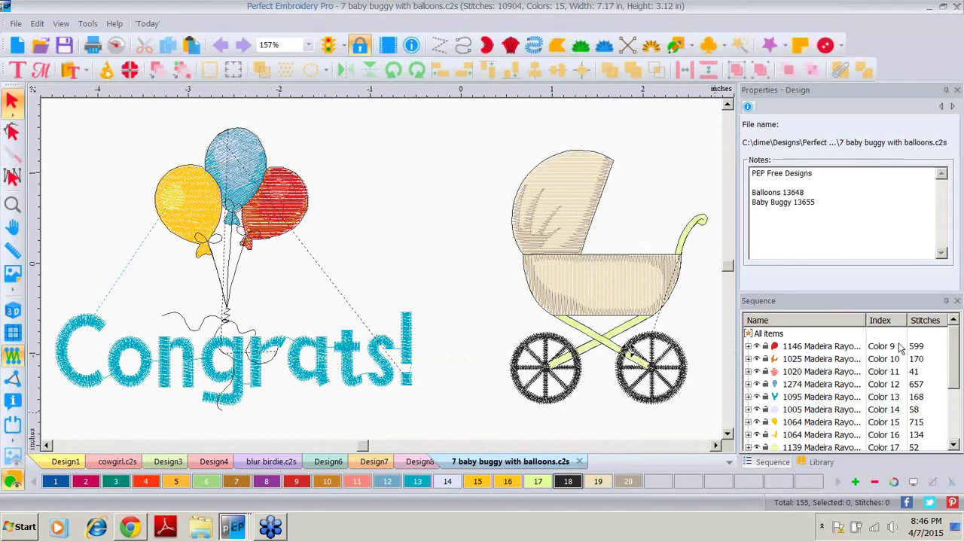
Delete the "Congrats!" lettering, color 1095 Madeira, and the short curved black run beneath the balloon strings
{"action": "left_click_drag", "start_coordinate": [955, 354], "coordinate": [955, 394]}
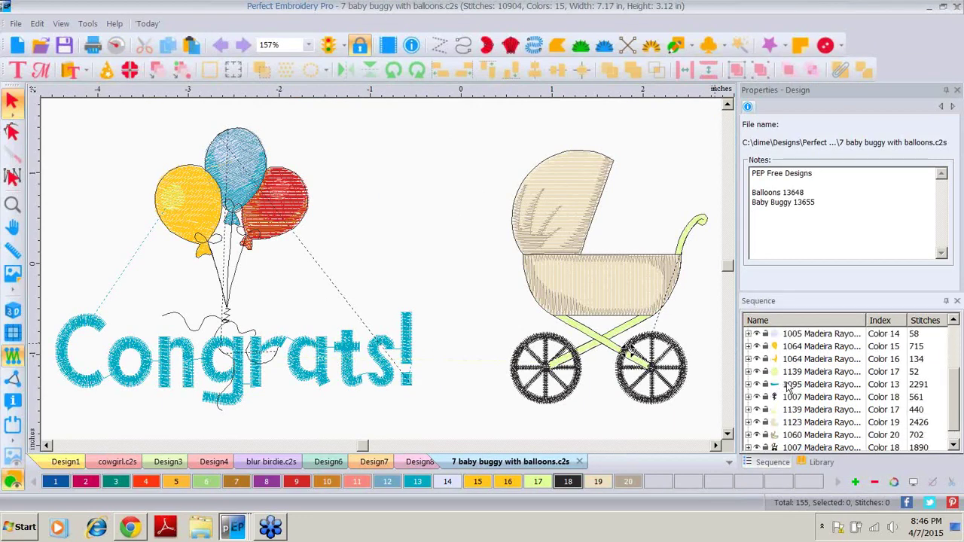
{"action": "left_click", "coordinate": [789, 386]}
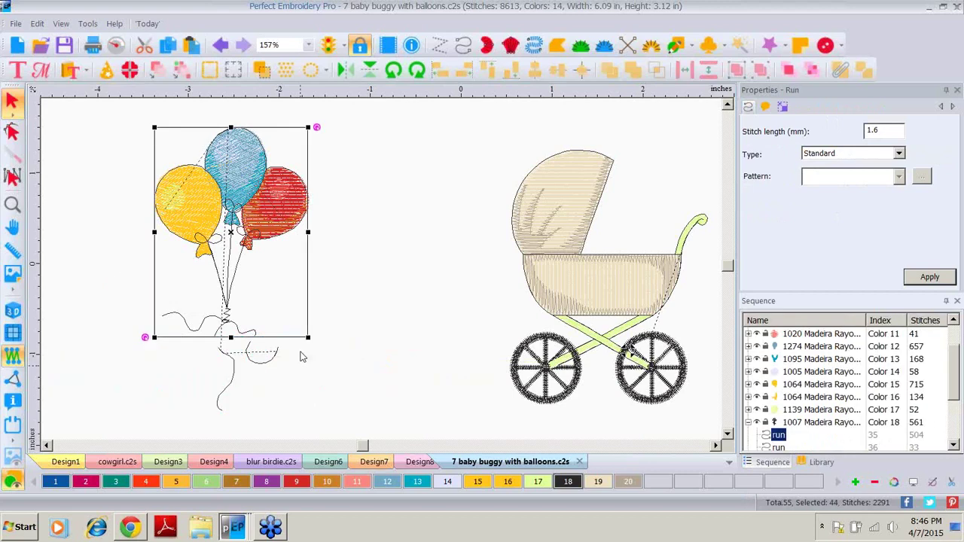
{"action": "left_click", "coordinate": [294, 408]}
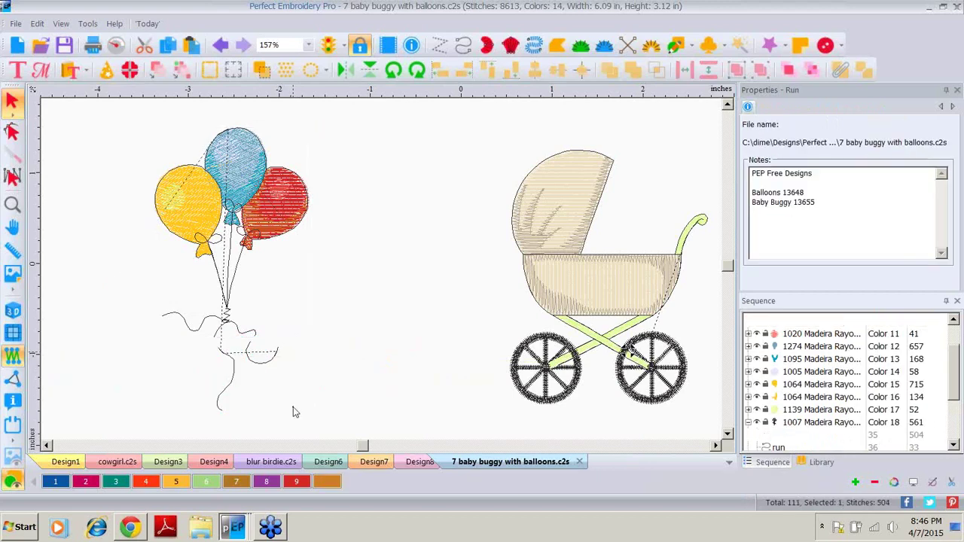
{"action": "left_click", "coordinate": [261, 368]}
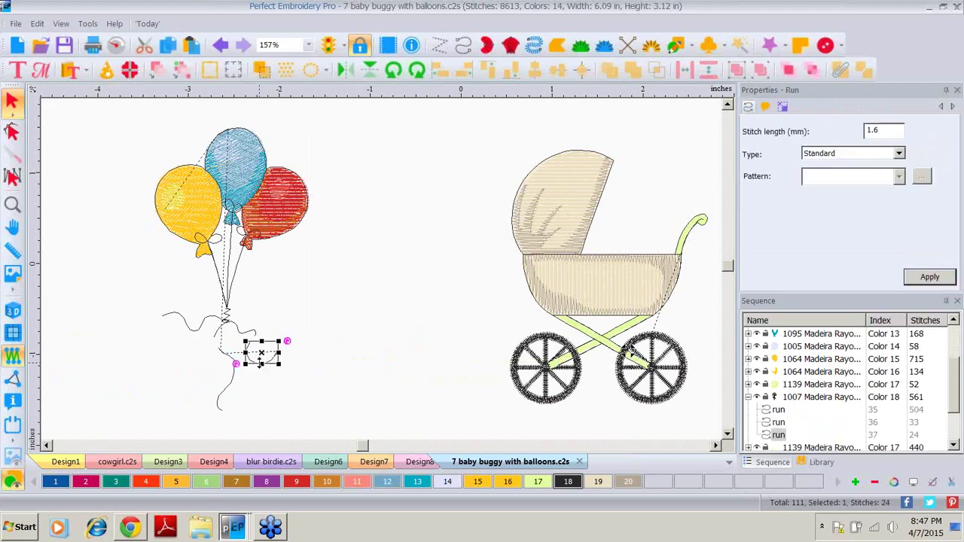
{"action": "key", "text": "Delete"}
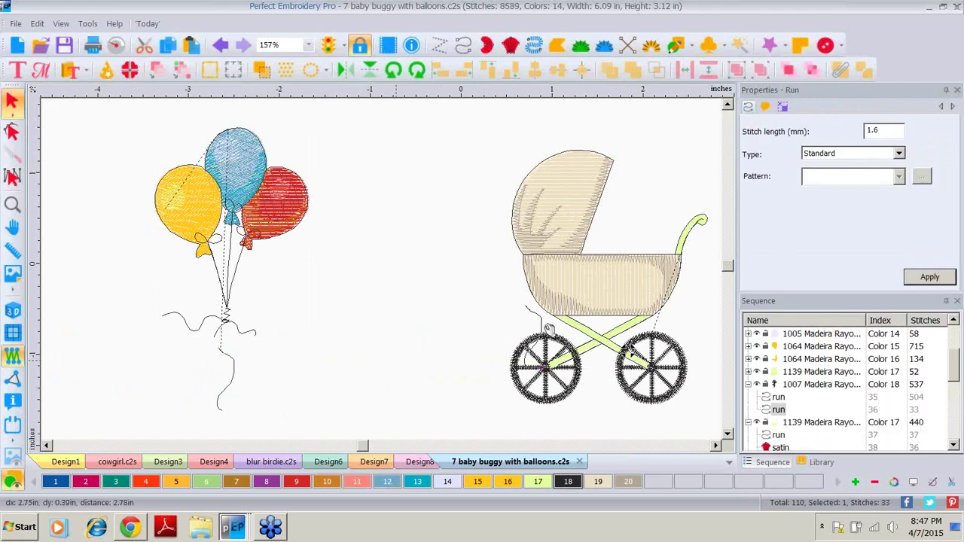
Move the loose lower string run, and the three balloons with their strings, over to the end of the buggy's handle
{"action": "left_click", "coordinate": [571, 322]}
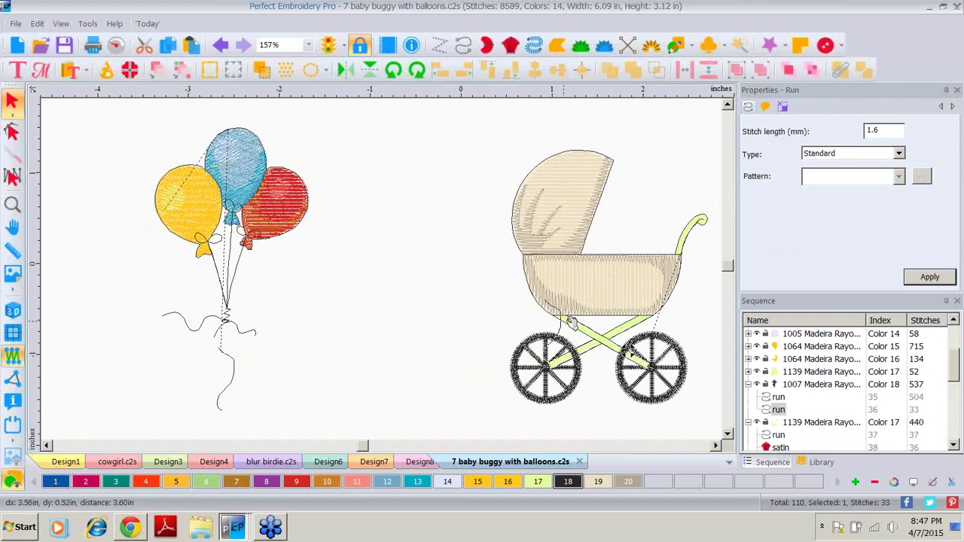
{"action": "left_click_drag", "start_coordinate": [571, 322], "coordinate": [717, 249]}
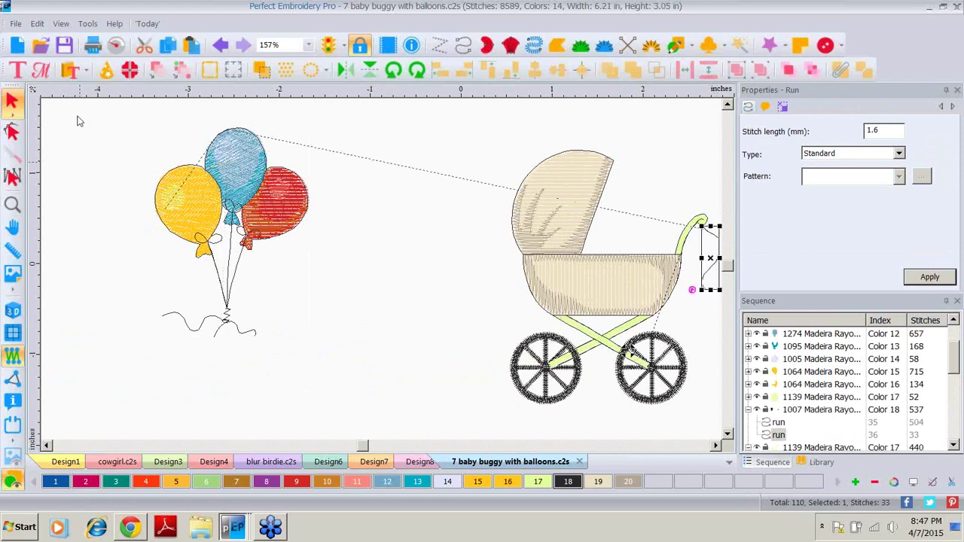
{"action": "left_click_drag", "start_coordinate": [72, 107], "coordinate": [370, 399]}
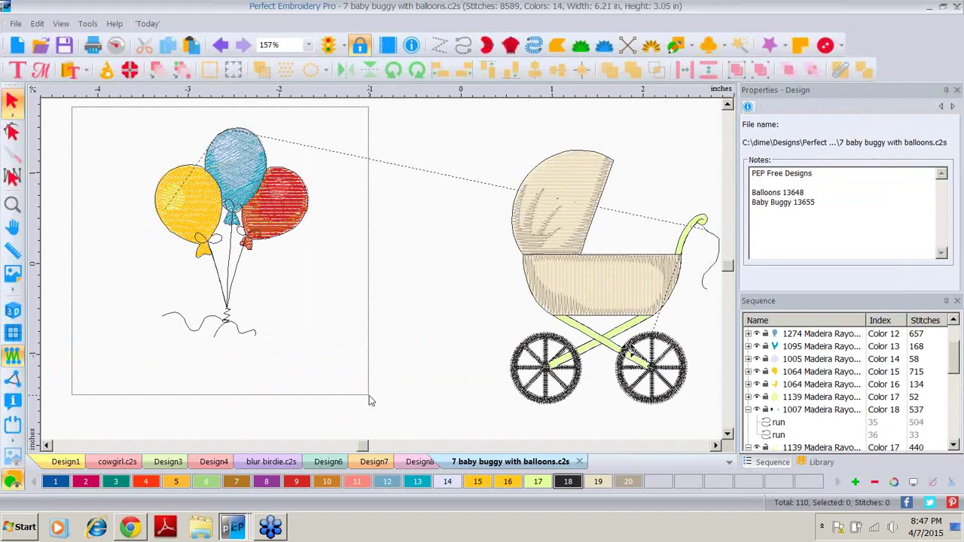
{"action": "left_click_drag", "start_coordinate": [370, 400], "coordinate": [369, 400]}
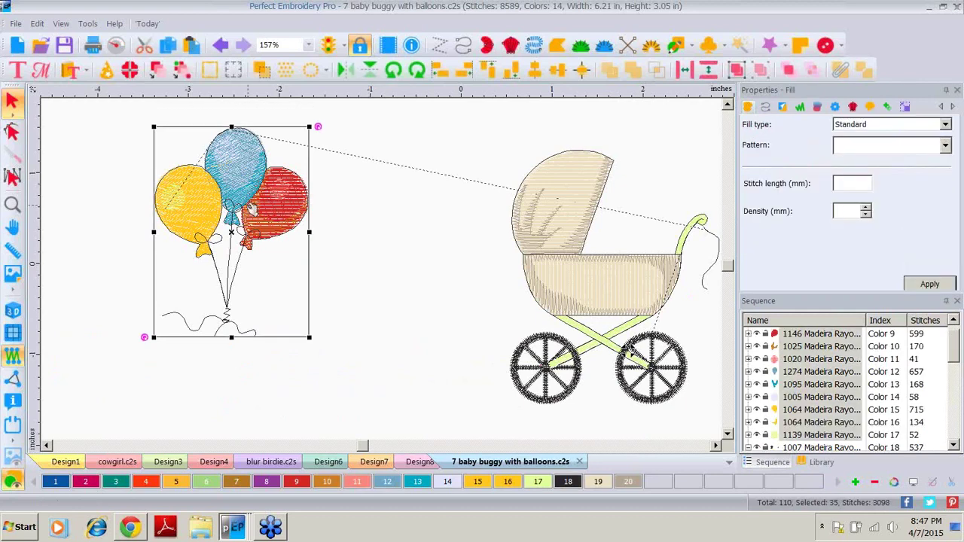
{"action": "left_click_drag", "start_coordinate": [252, 210], "coordinate": [724, 94]}
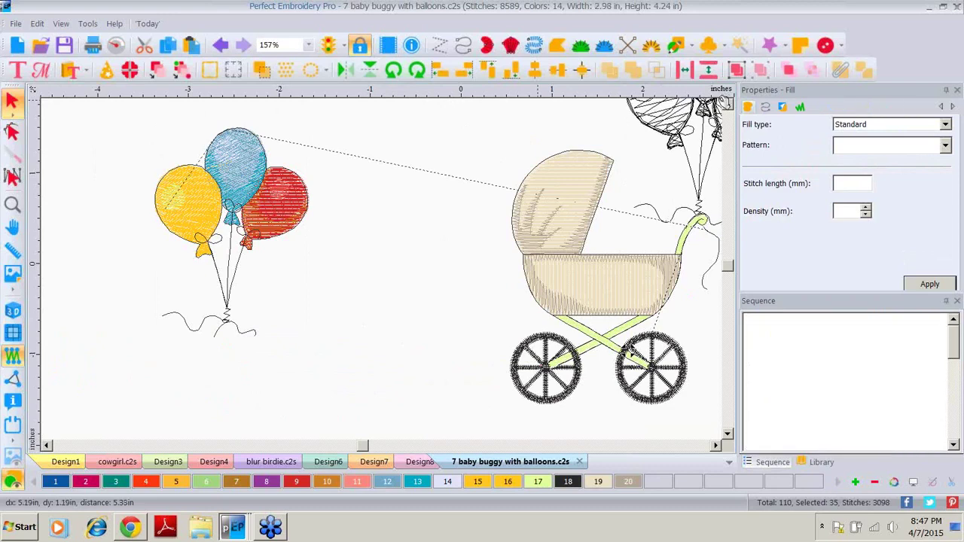
{"action": "right_click", "coordinate": [155, 214]}
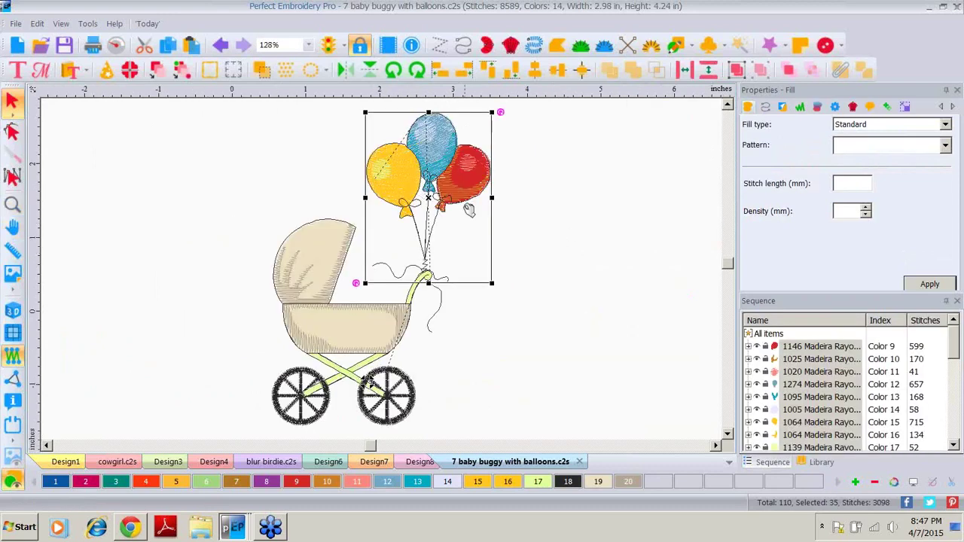
Show the design's stitches in 3D and clear the selection
{"action": "left_click", "coordinate": [12, 311]}
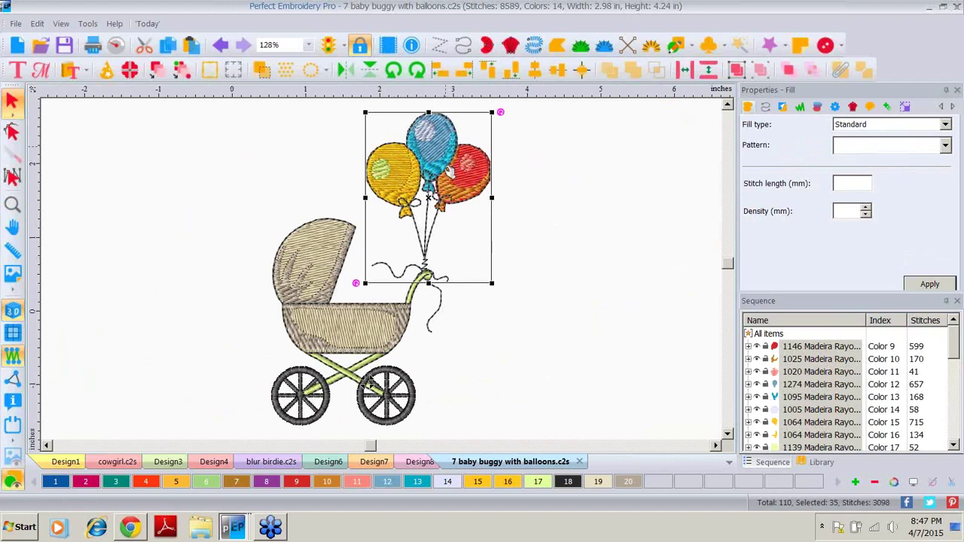
{"action": "left_click", "coordinate": [529, 321]}
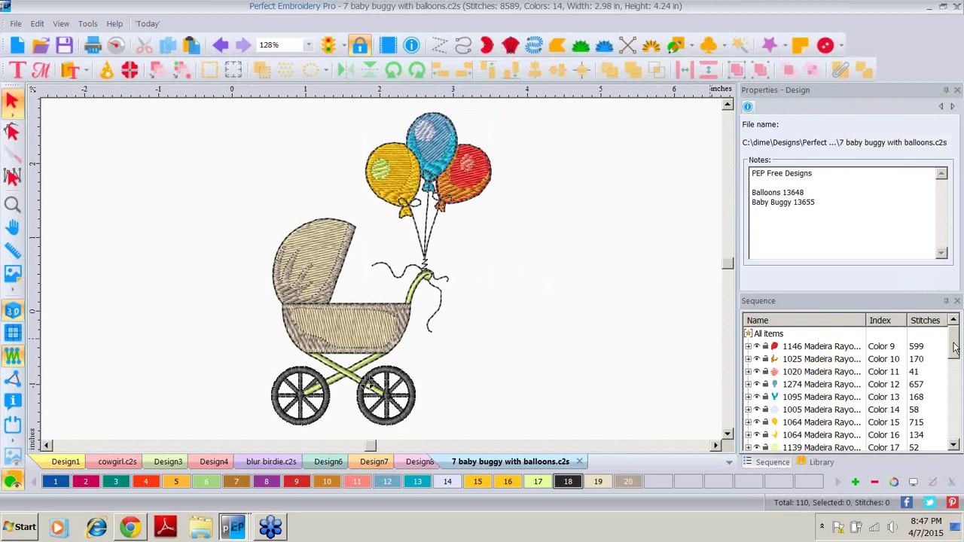
Set the yellow balloon's satin fill, color 1064 Madeira, to Pattern 1 with a 2.5 mm stitch length
{"action": "left_click_drag", "start_coordinate": [955, 348], "coordinate": [955, 363]}
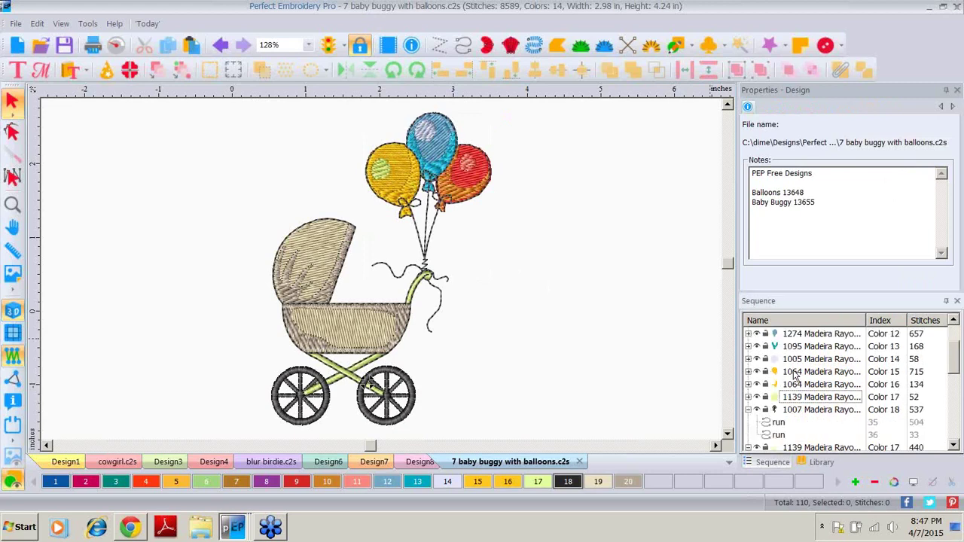
{"action": "left_click", "coordinate": [795, 374]}
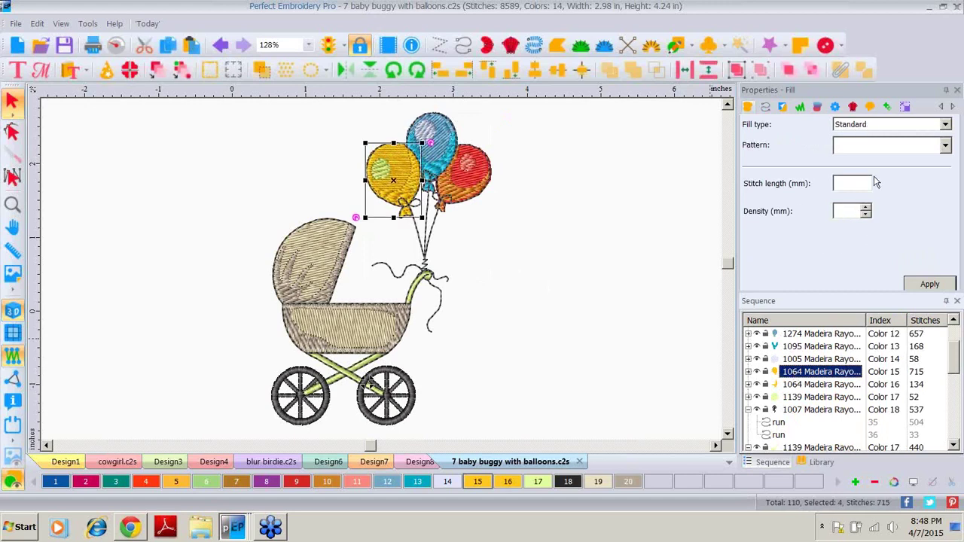
{"action": "left_click", "coordinate": [749, 373]}
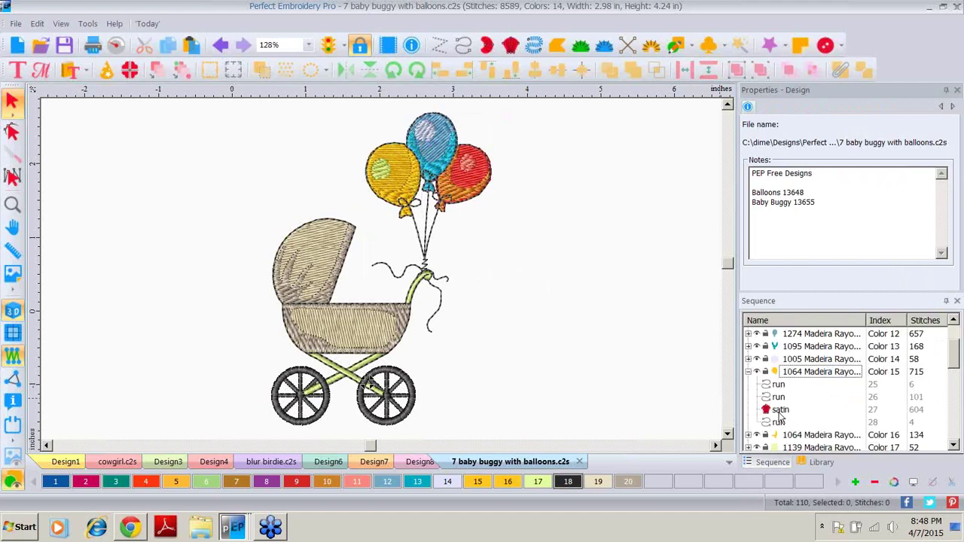
{"action": "left_click", "coordinate": [779, 411]}
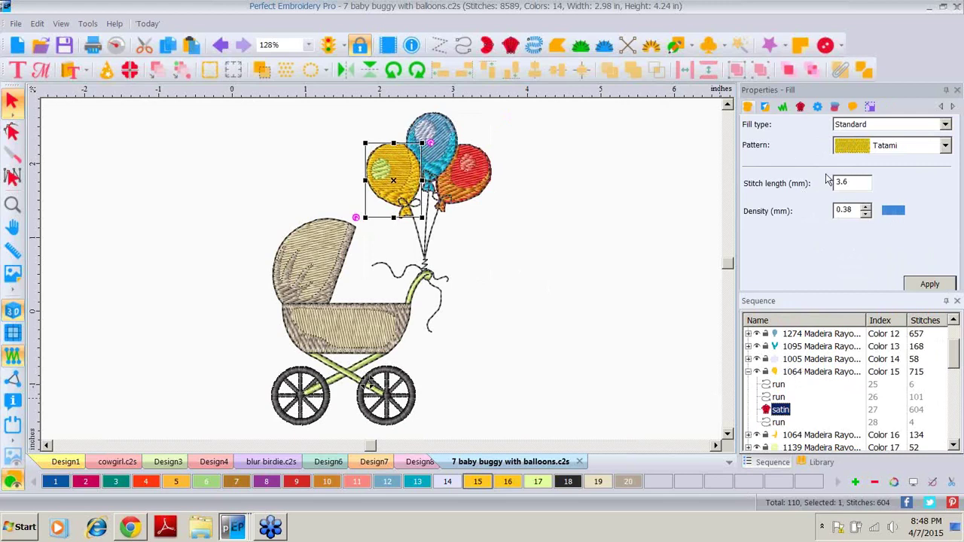
{"action": "left_click", "coordinate": [945, 147]}
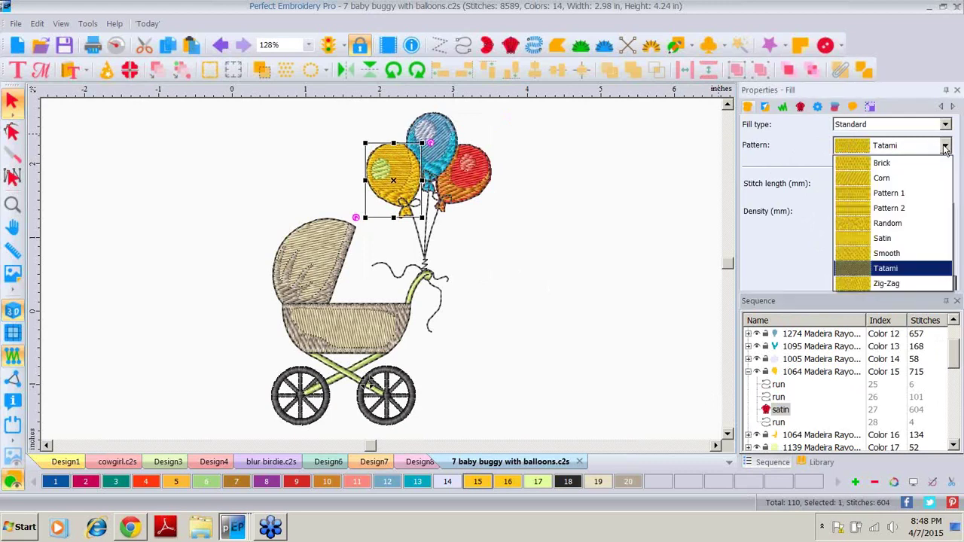
{"action": "left_click", "coordinate": [889, 194]}
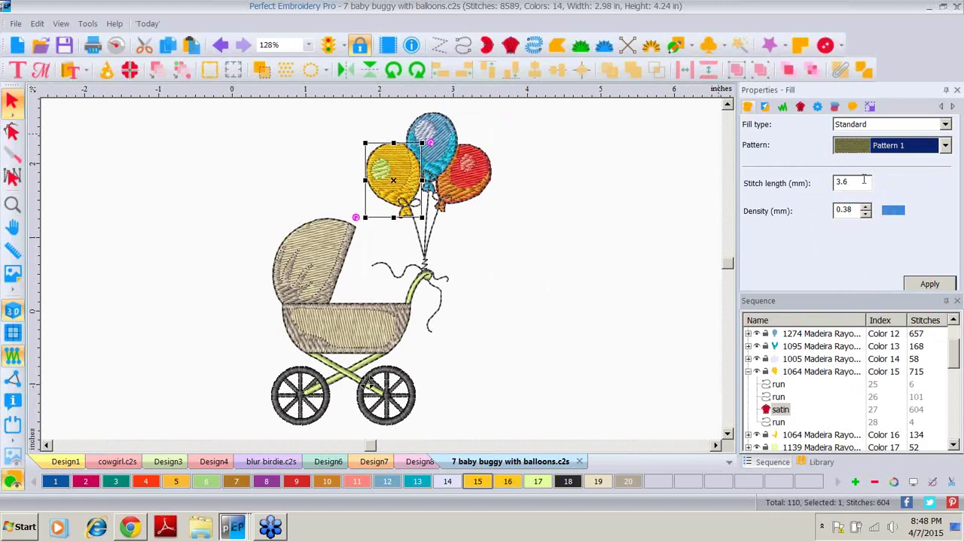
{"action": "double_click", "coordinate": [864, 182]}
{"action": "type", "text": "2.5"}
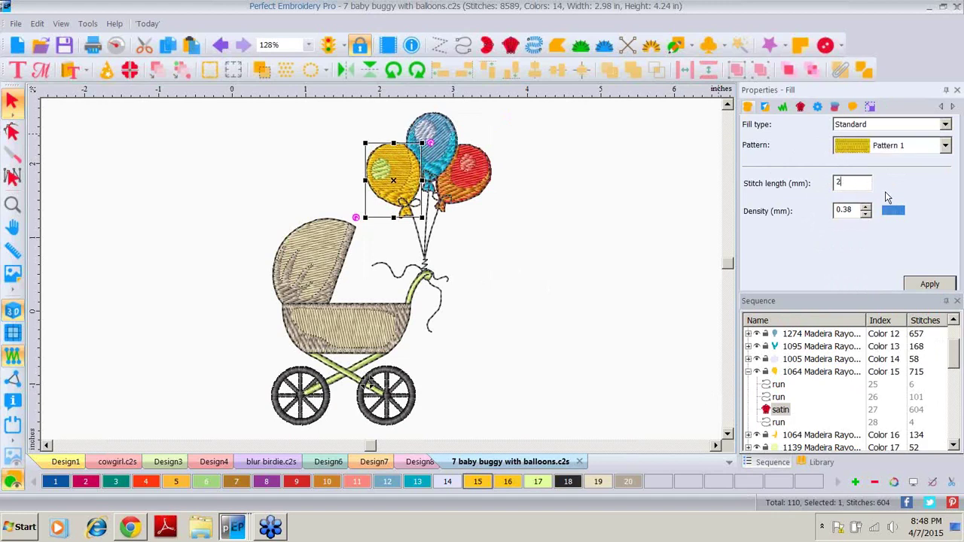
{"action": "left_click", "coordinate": [922, 284]}
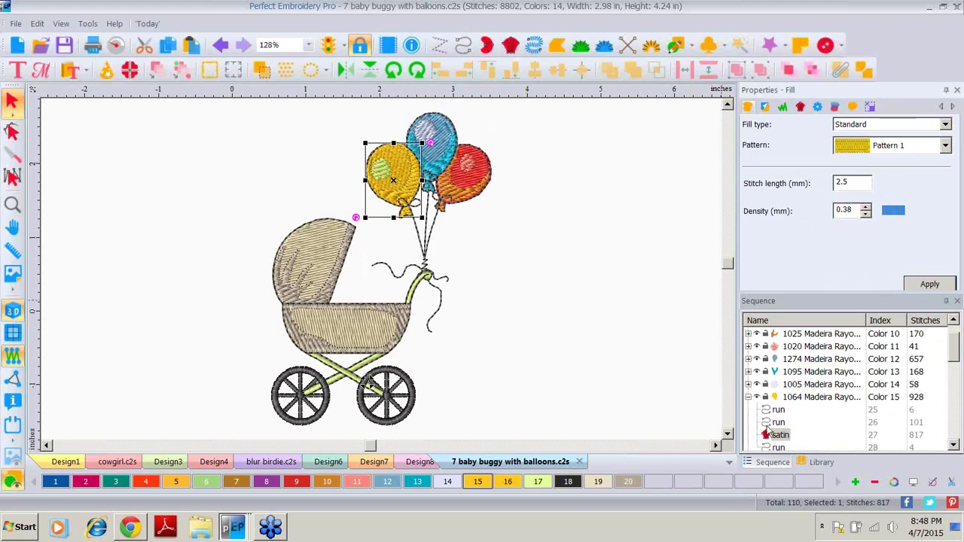
{"action": "left_click", "coordinate": [750, 400]}
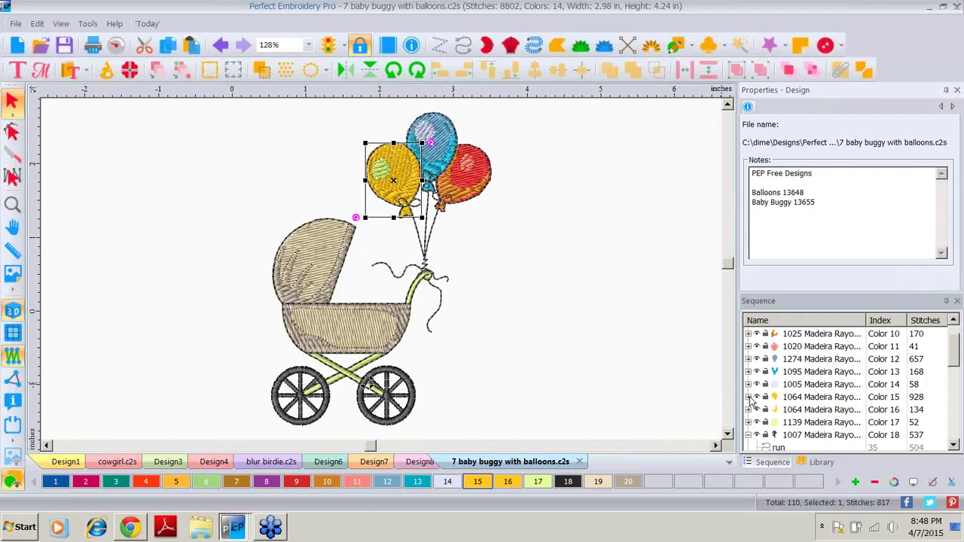
Change the blue balloon's satin fill, color 1274 Madeira, to the Brick pattern
{"action": "left_click", "coordinate": [749, 359]}
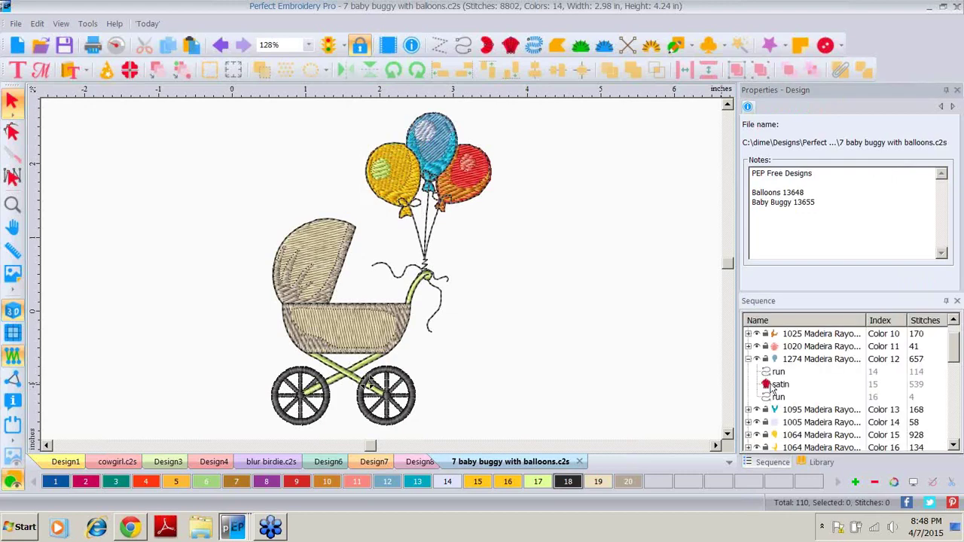
{"action": "left_click", "coordinate": [779, 385]}
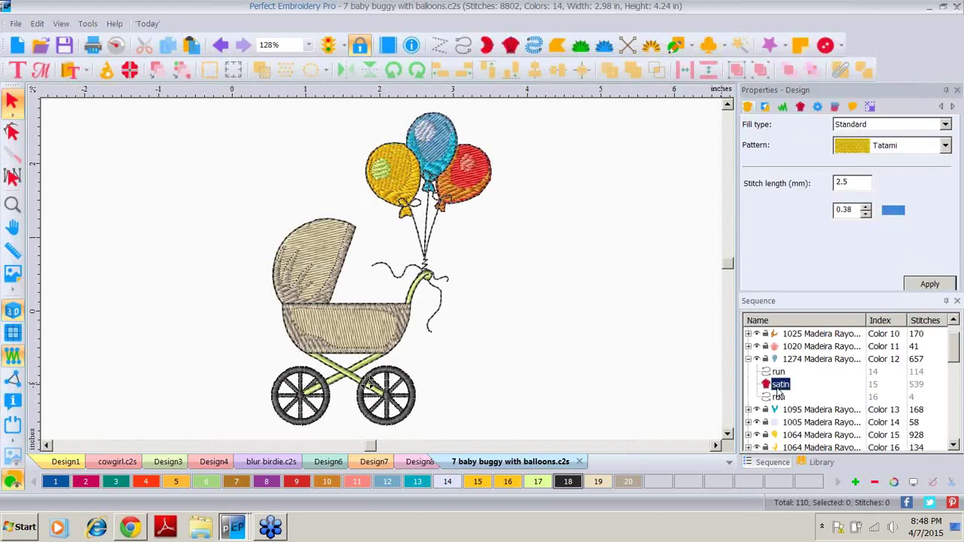
{"action": "left_click", "coordinate": [897, 145]}
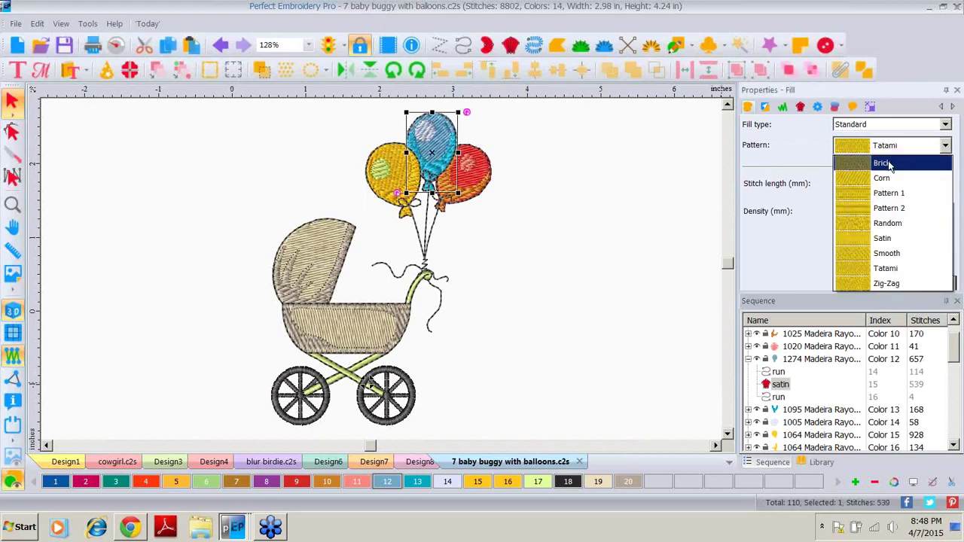
{"action": "left_click", "coordinate": [889, 164]}
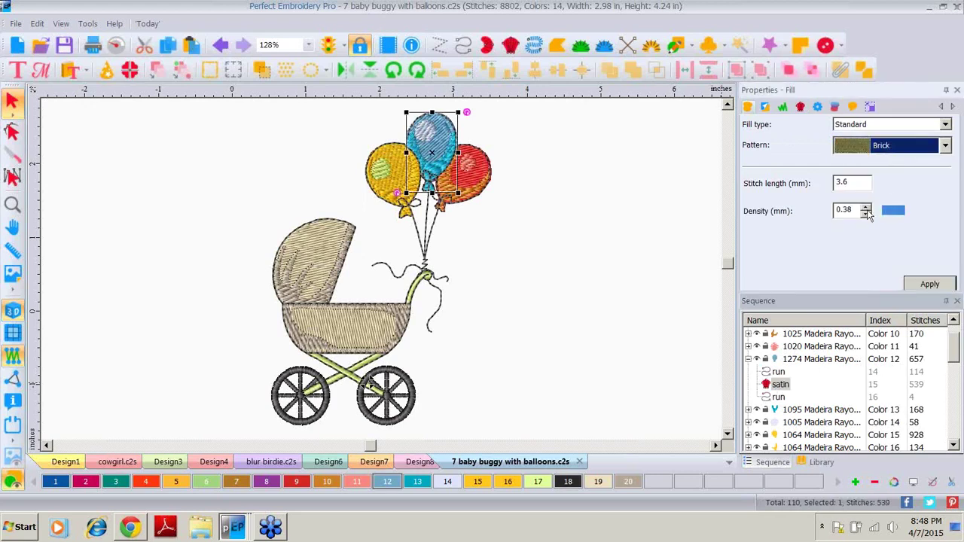
{"action": "left_click", "coordinate": [910, 284]}
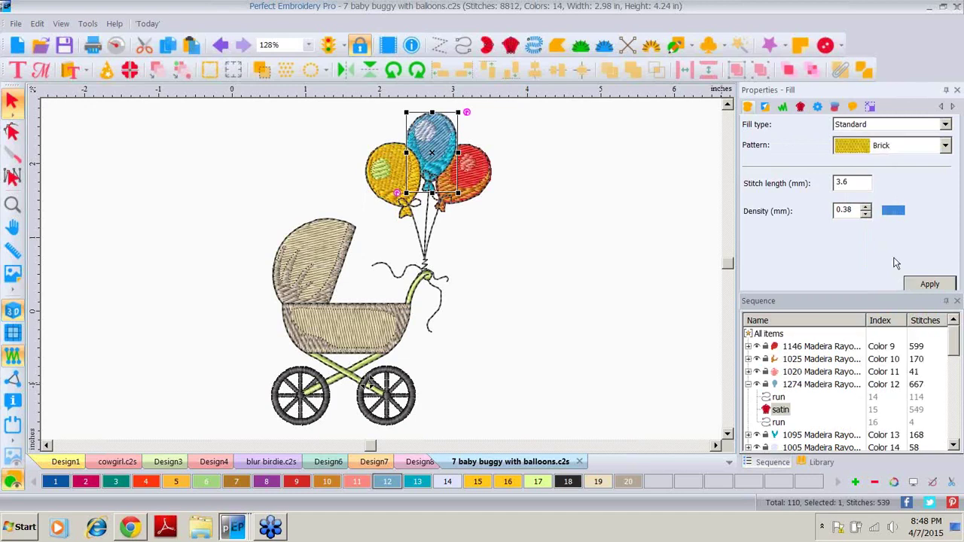
{"action": "key", "text": "Escape"}
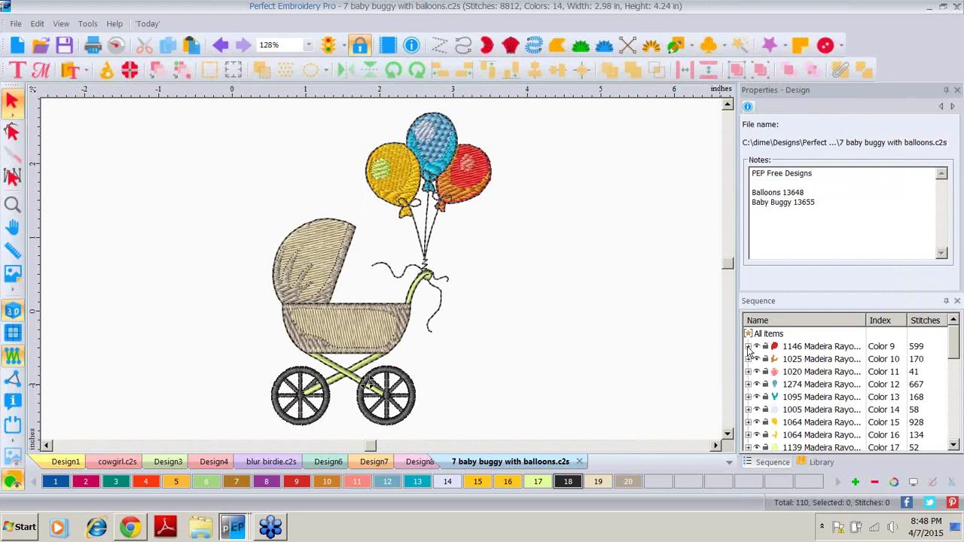
Change the red balloon's satin fill, color 1146 Madeira, to the Corn pattern
{"action": "left_click", "coordinate": [748, 347]}
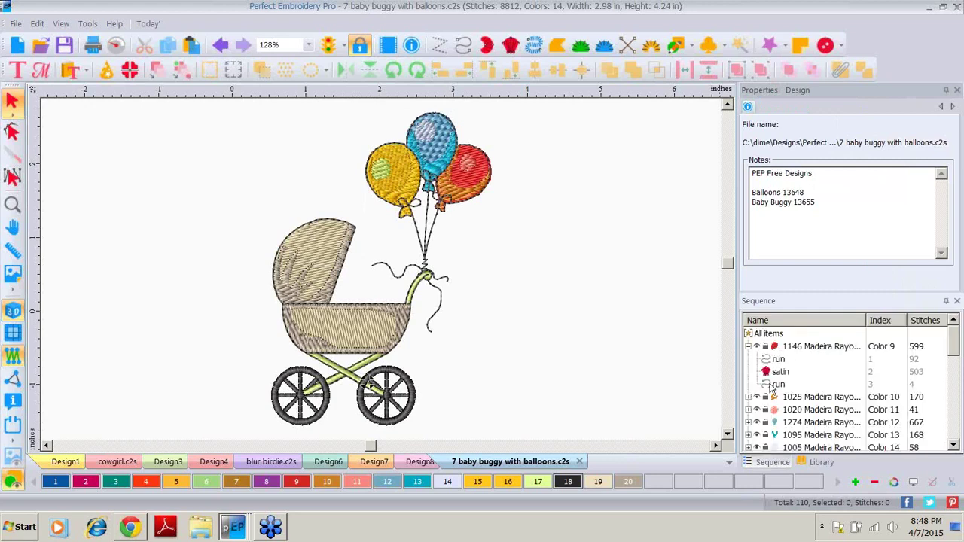
{"action": "left_click", "coordinate": [782, 372]}
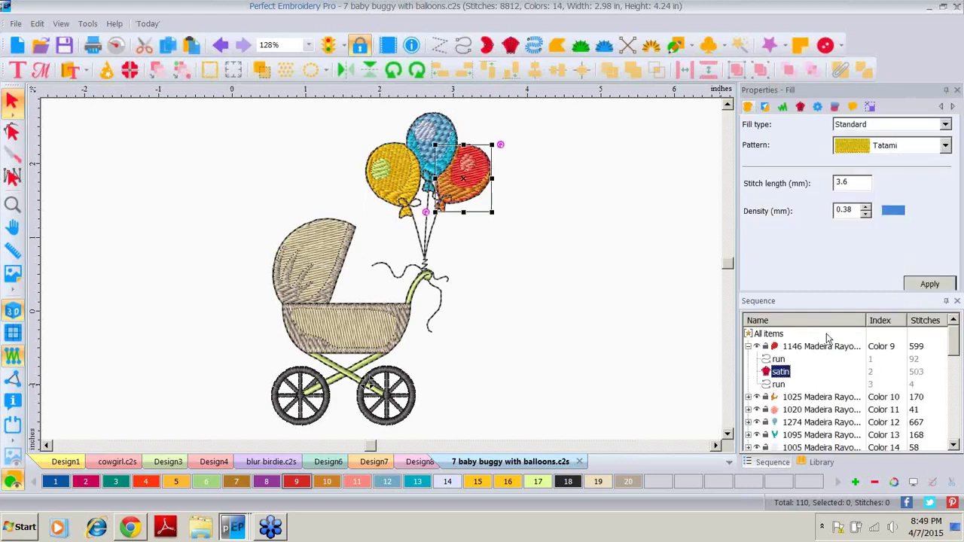
{"action": "left_click", "coordinate": [944, 147]}
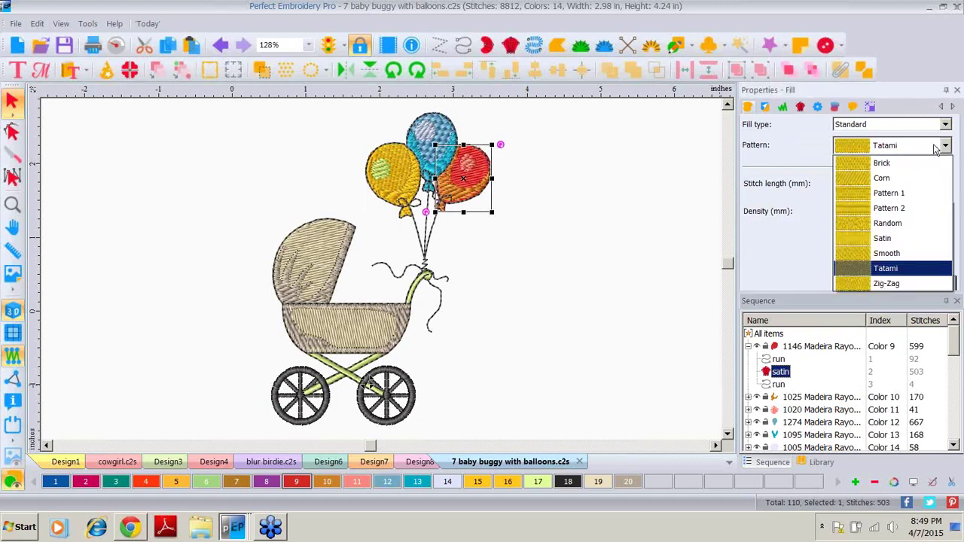
{"action": "left_click", "coordinate": [898, 179]}
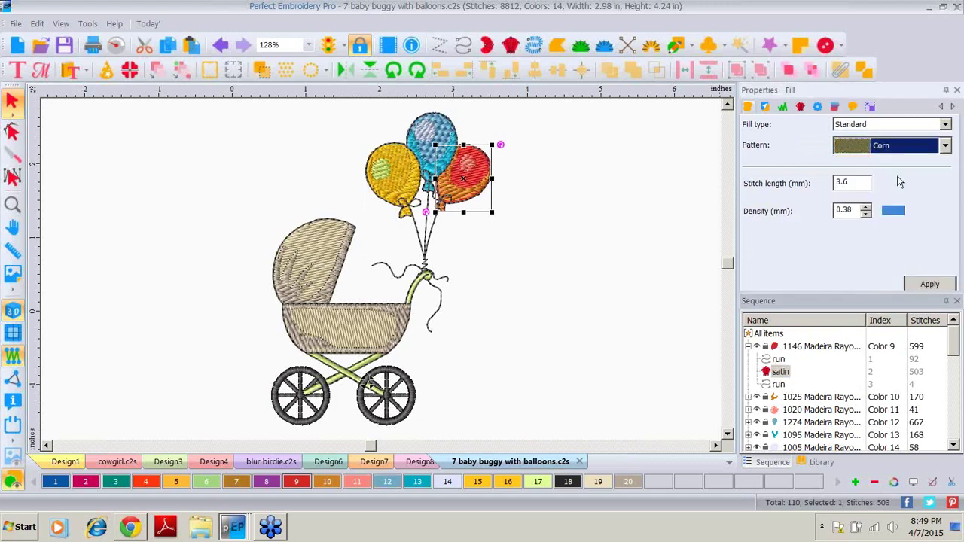
{"action": "left_click", "coordinate": [931, 284]}
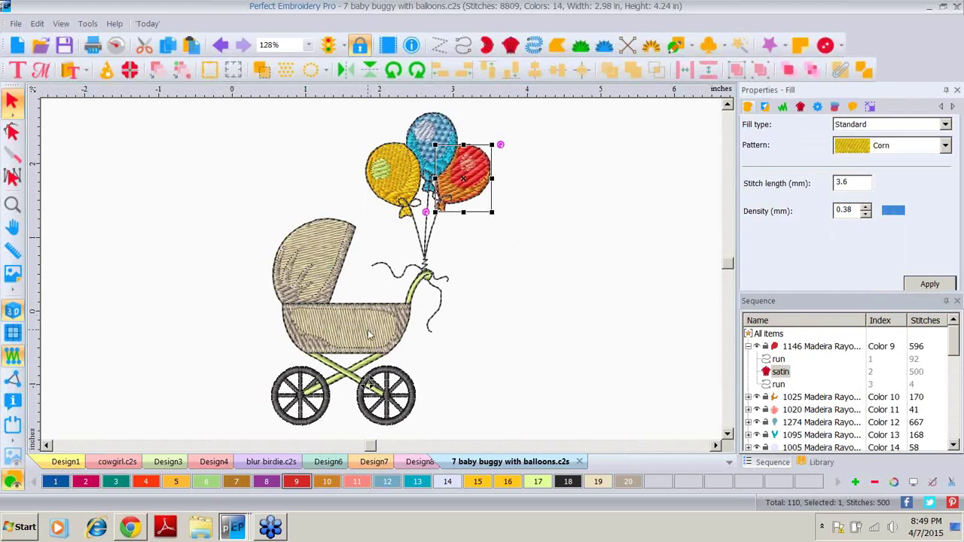
{"action": "left_click", "coordinate": [749, 347]}
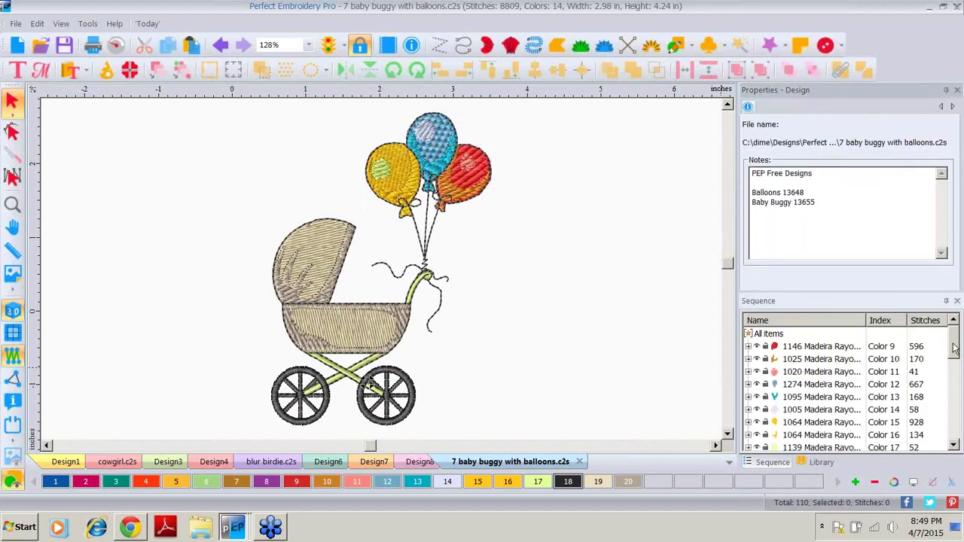
Change the buggy hood's and body's satin fills, color 1123 Madeira, to the Corn pattern
{"action": "left_click_drag", "start_coordinate": [955, 348], "coordinate": [955, 379]}
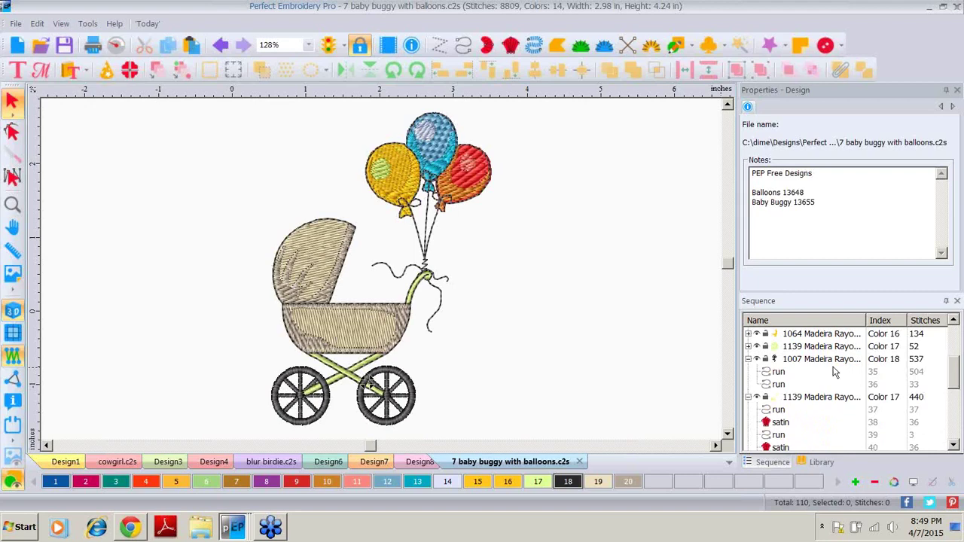
{"action": "left_click", "coordinate": [750, 361]}
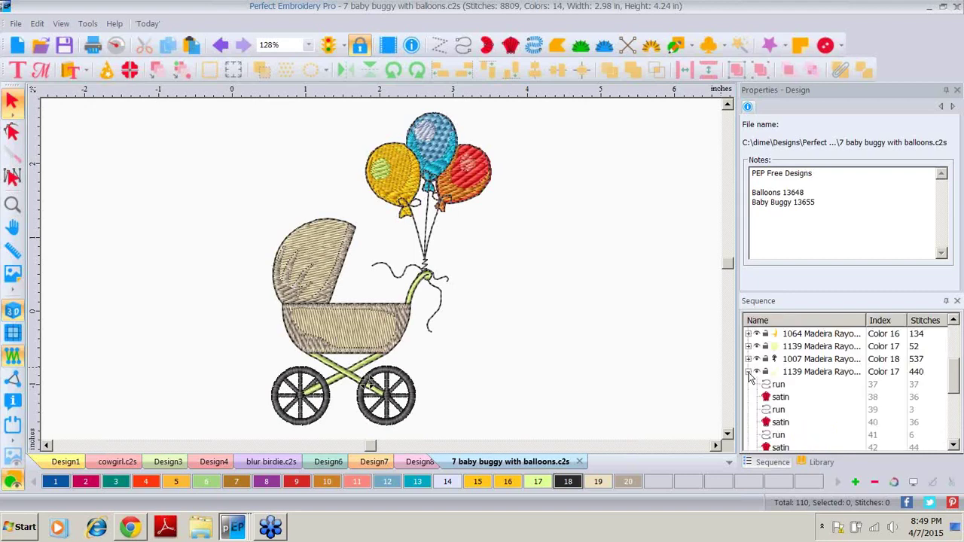
{"action": "left_click", "coordinate": [748, 373]}
{"action": "left_click", "coordinate": [813, 410]}
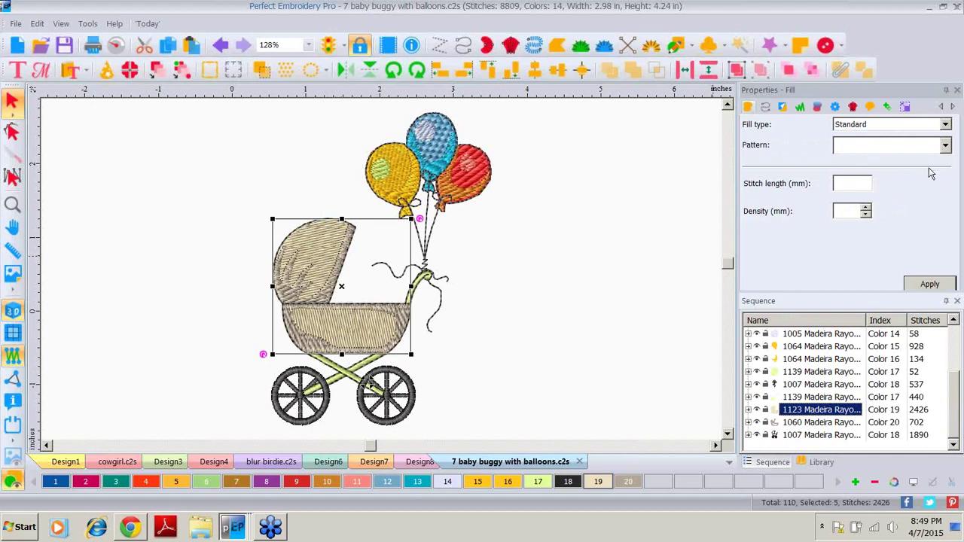
{"action": "left_click", "coordinate": [750, 416]}
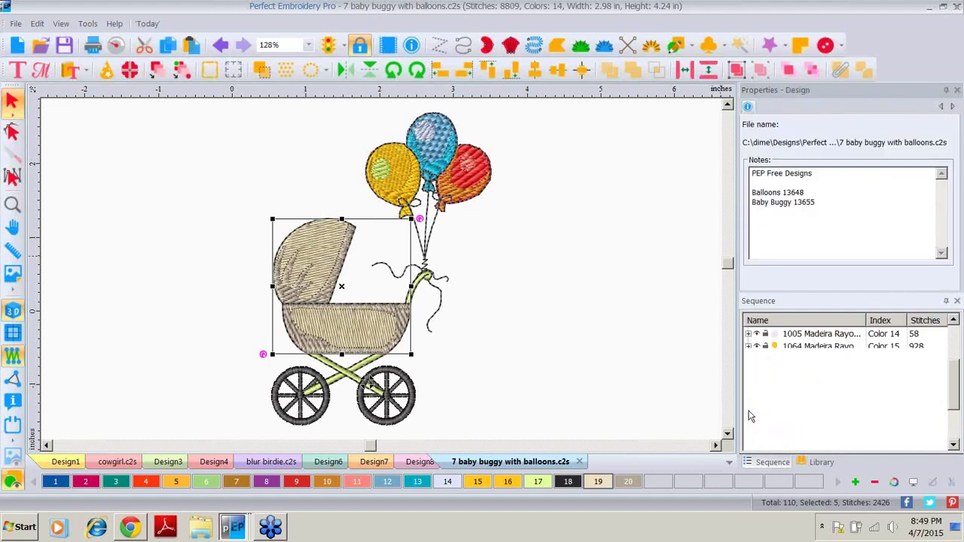
{"action": "left_click_drag", "start_coordinate": [953, 380], "coordinate": [781, 403]}
{"action": "left_click", "coordinate": [781, 400]}
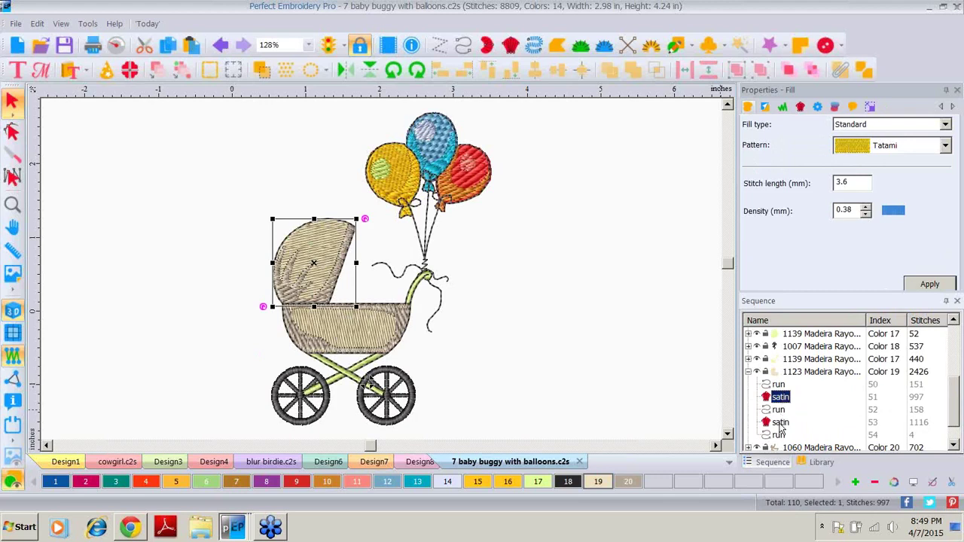
{"action": "left_click", "coordinate": [780, 423]}
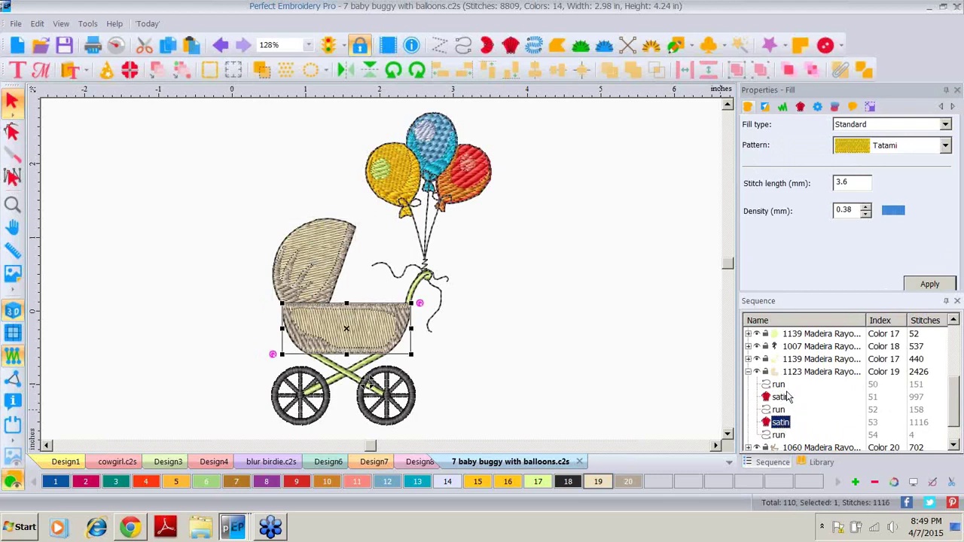
{"action": "left_click", "coordinate": [780, 397], "text": "ctrl"}
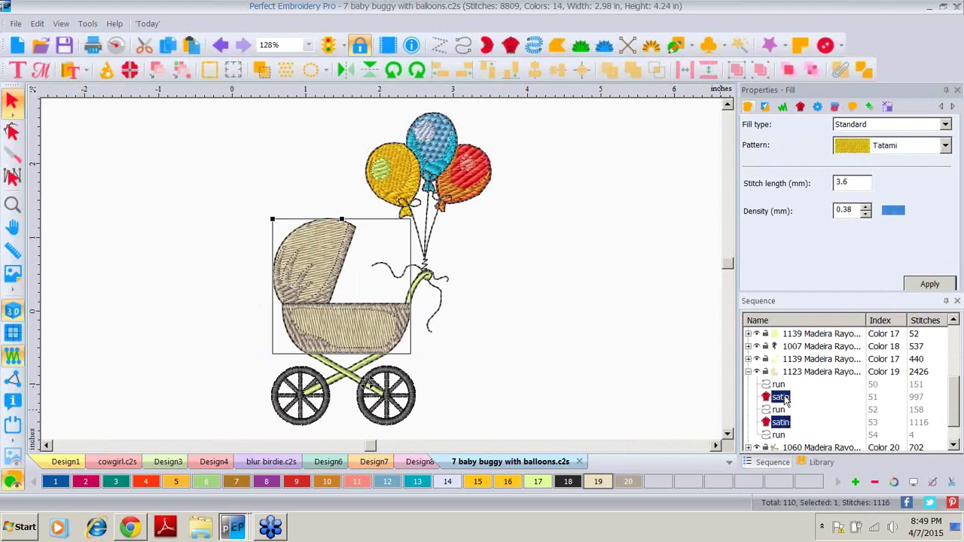
{"action": "left_click", "coordinate": [945, 146]}
{"action": "left_click", "coordinate": [904, 181]}
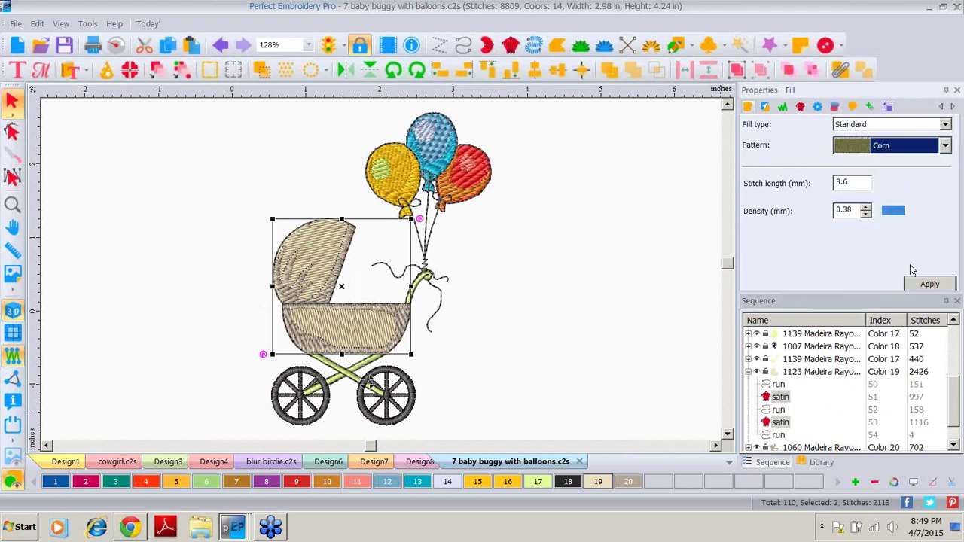
{"action": "left_click", "coordinate": [920, 285]}
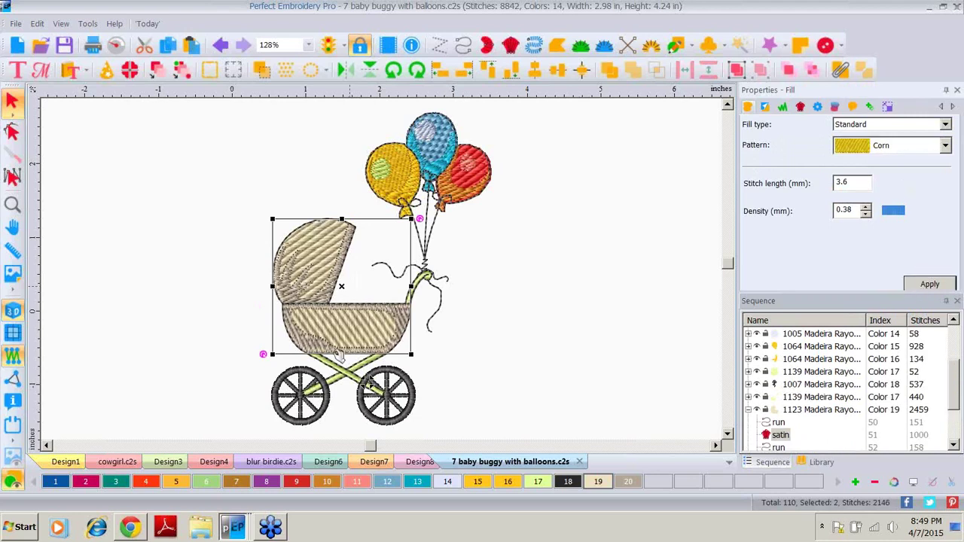
Edit the buggy body's fill angle lines so their lower ends meet the bottom edge near its middle, and apply the change
{"action": "left_click", "coordinate": [12, 204]}
{"action": "left_click", "coordinate": [352, 317]}
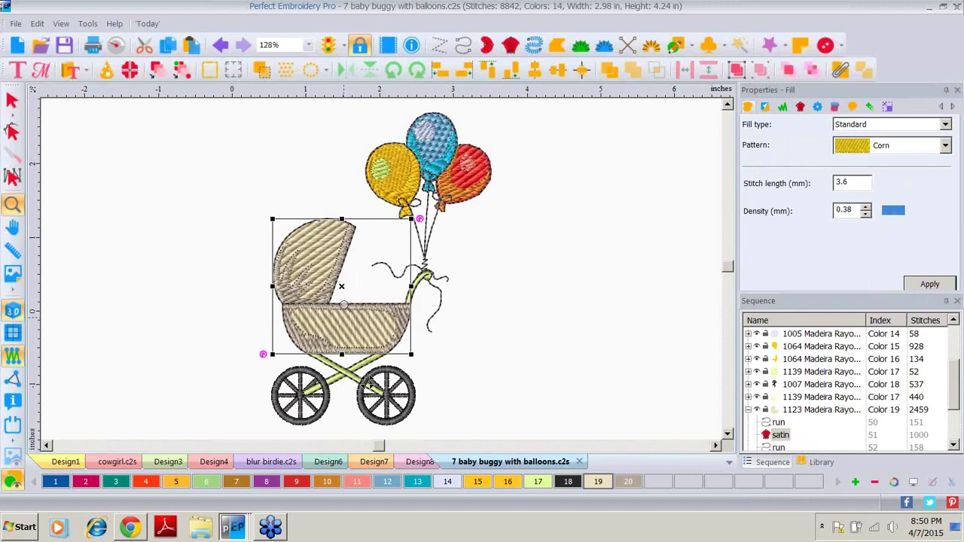
{"action": "left_click", "coordinate": [343, 305]}
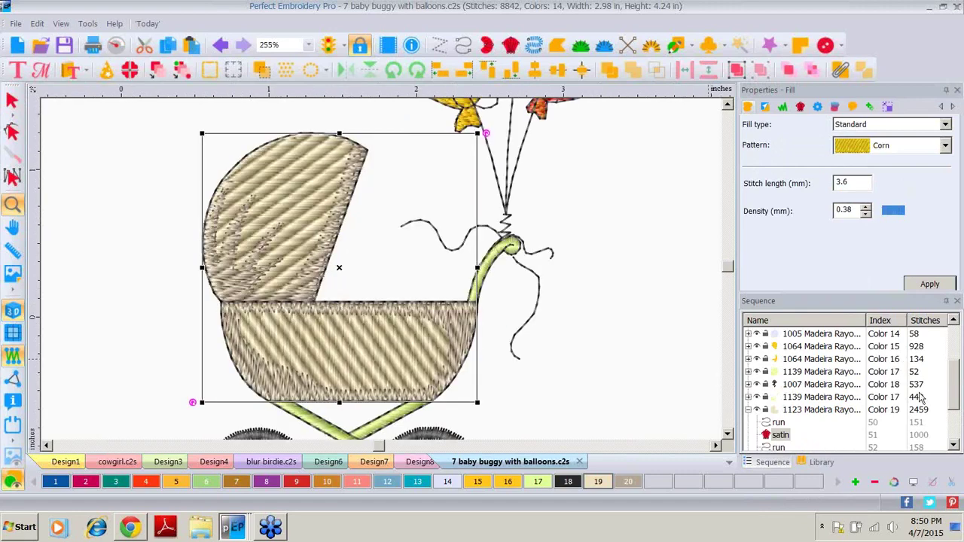
{"action": "scroll", "coordinate": [955, 397], "scroll_direction": "down", "scroll_amount": 3}
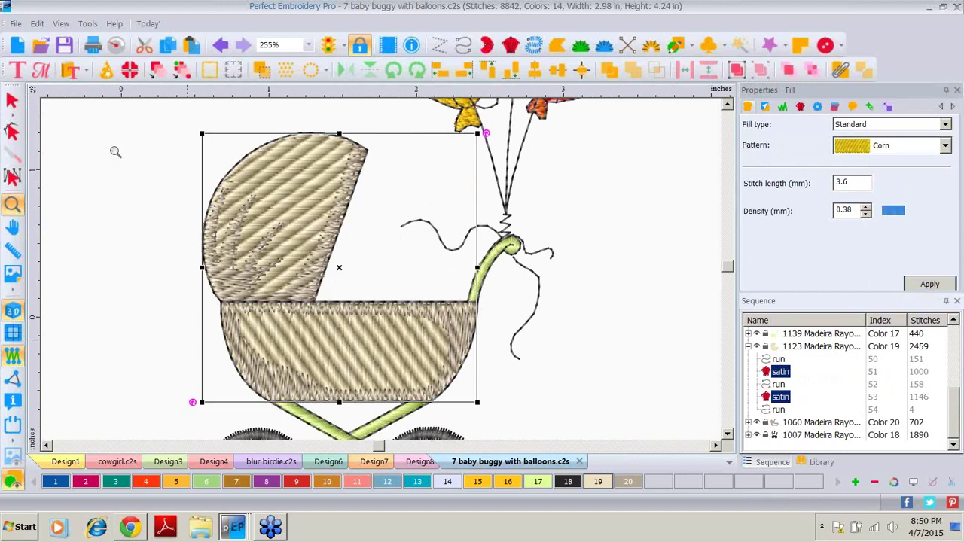
{"action": "left_click", "coordinate": [11, 101]}
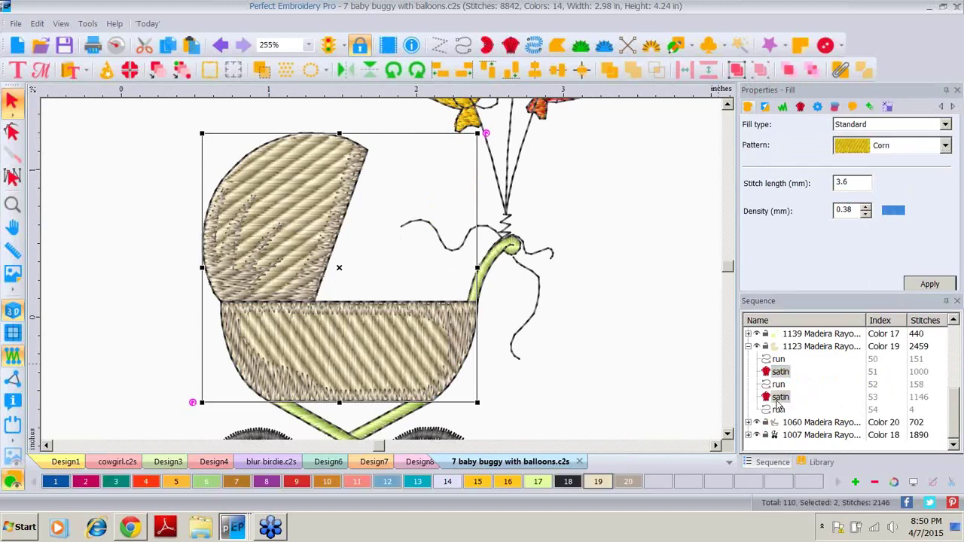
{"action": "left_click", "coordinate": [779, 401]}
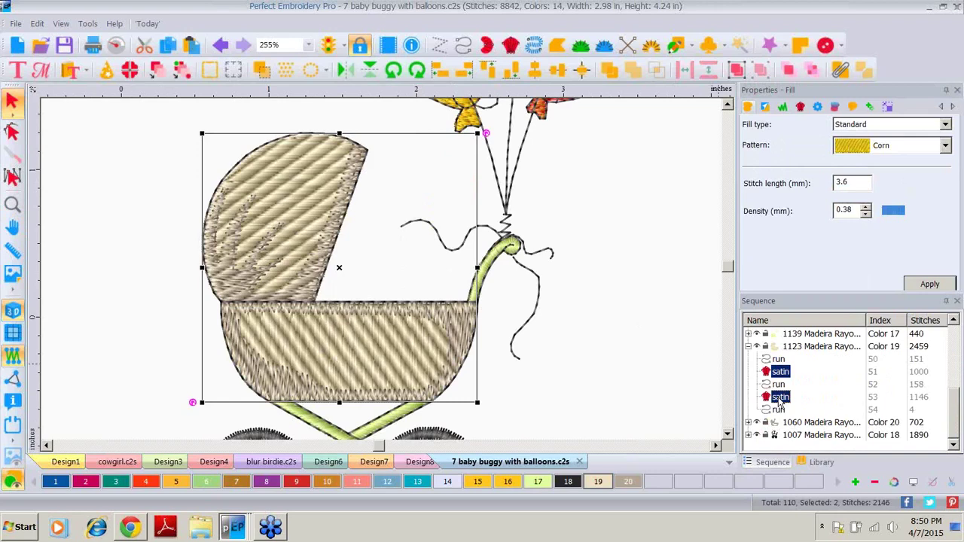
{"action": "left_click", "coordinate": [779, 397]}
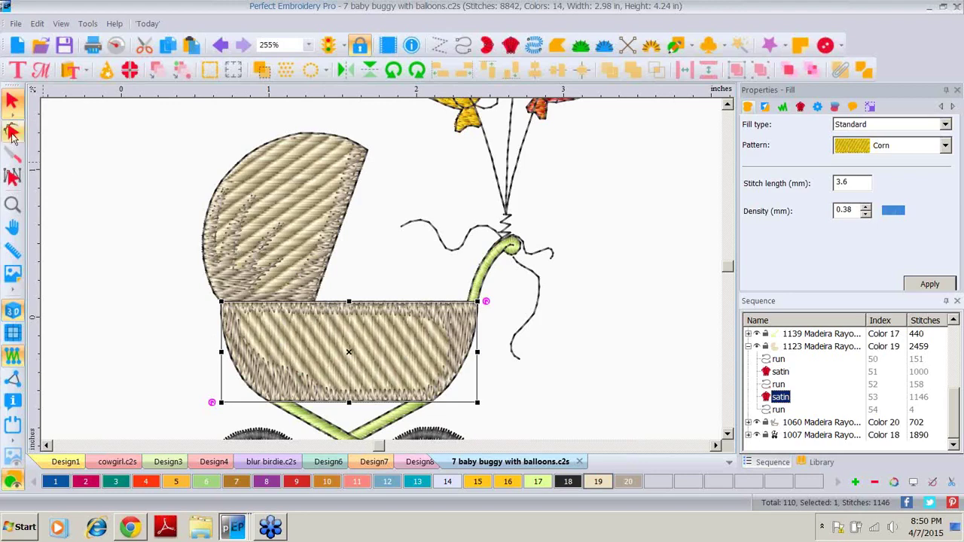
{"action": "left_click", "coordinate": [12, 132]}
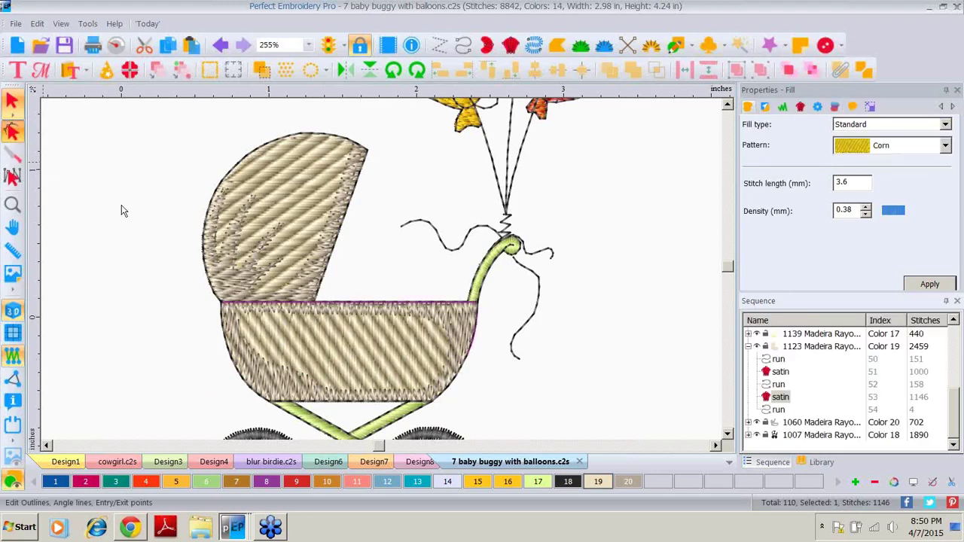
{"action": "left_click", "coordinate": [467, 309]}
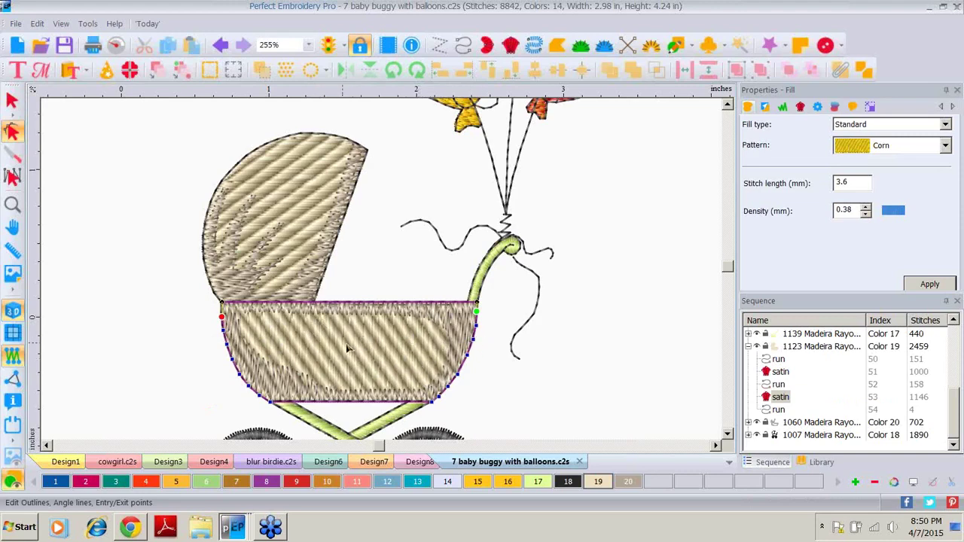
{"action": "right_click", "coordinate": [474, 343]}
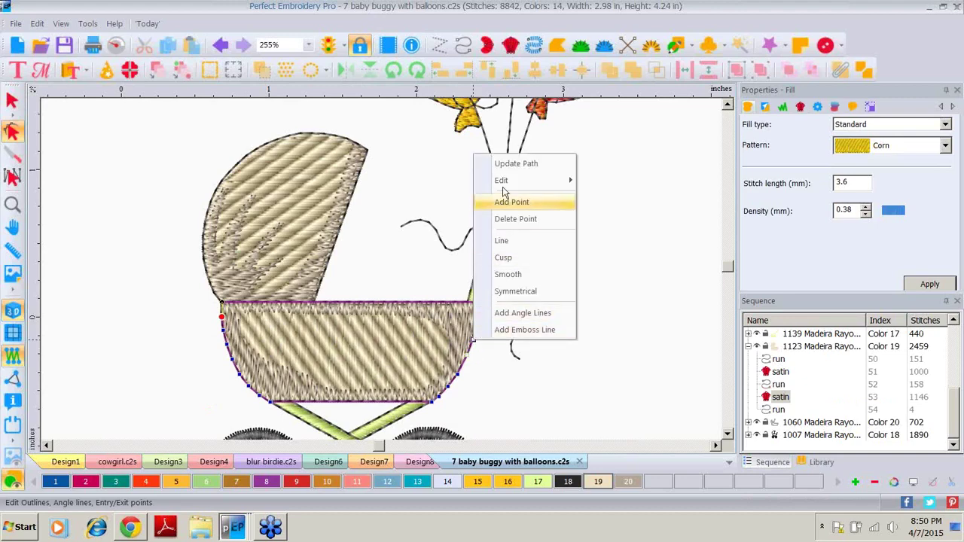
{"action": "mouse_move", "coordinate": [520, 181]}
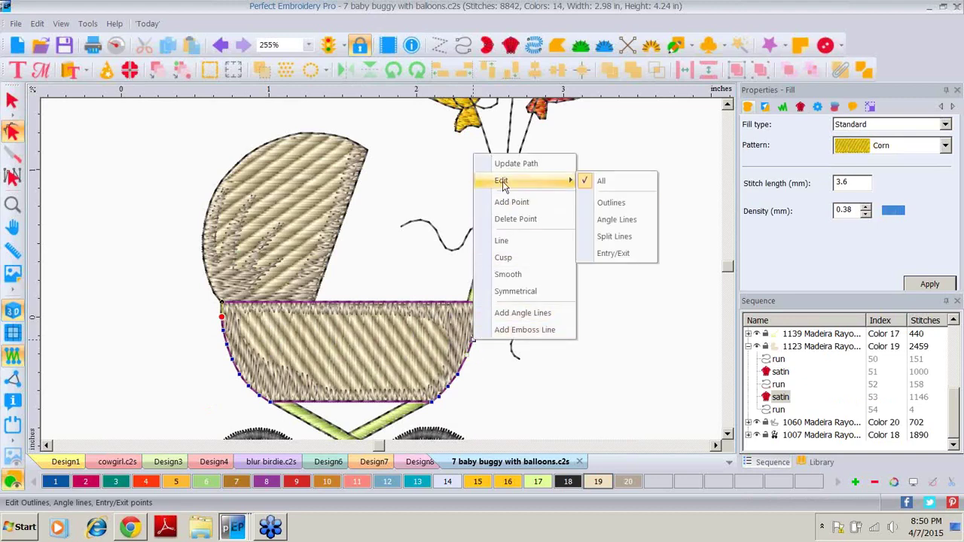
{"action": "left_click", "coordinate": [609, 220]}
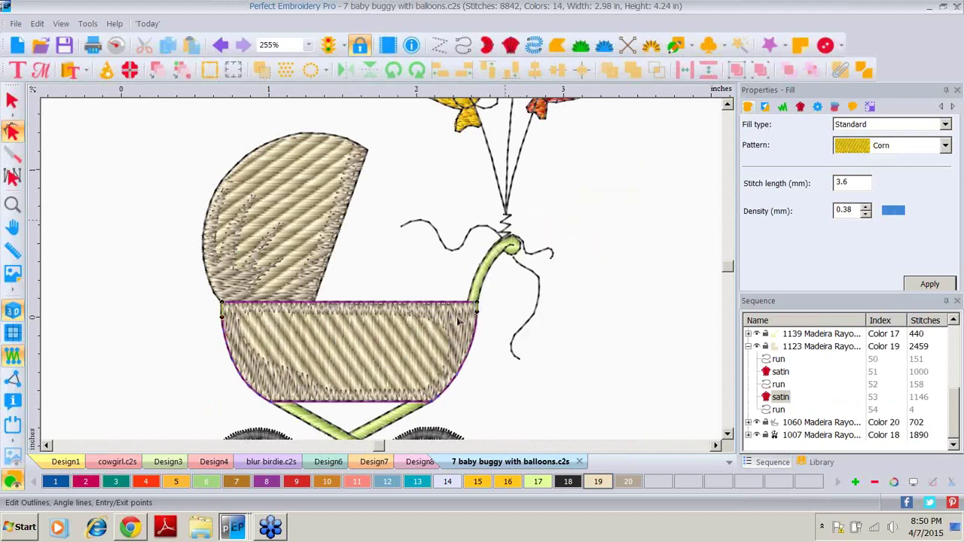
{"action": "left_click_drag", "start_coordinate": [476, 316], "coordinate": [363, 400]}
{"action": "left_click_drag", "start_coordinate": [225, 317], "coordinate": [337, 384]}
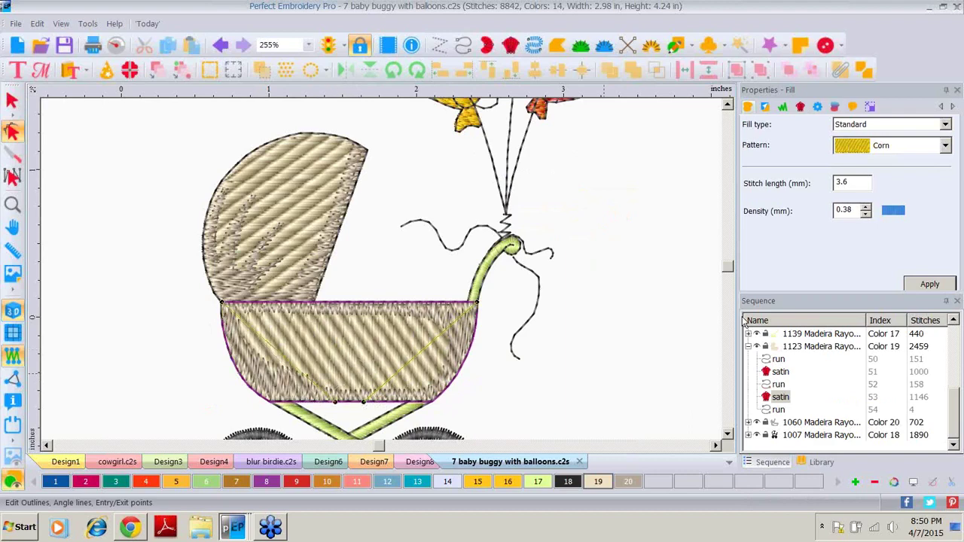
{"action": "left_click", "coordinate": [932, 288]}
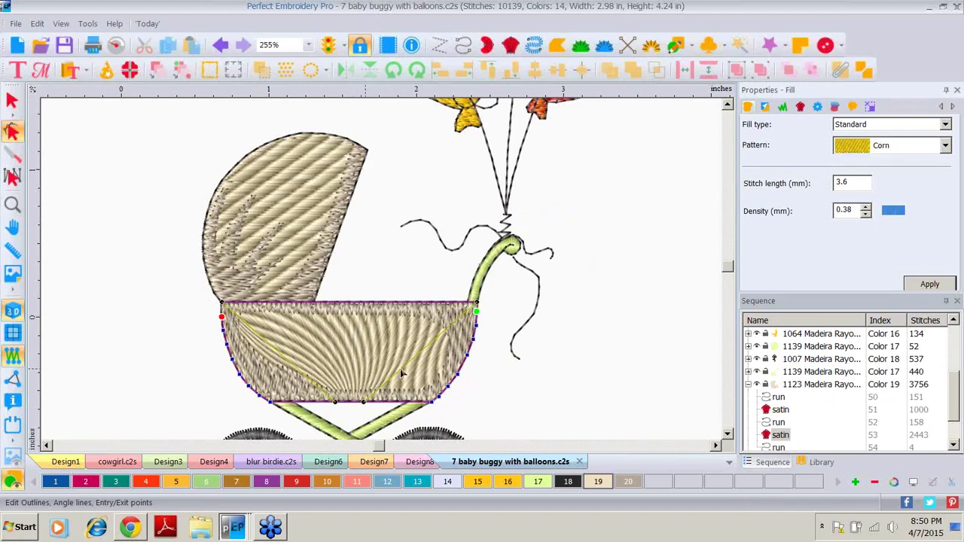
Edit the buggy hood's fill angle lines so one end of each sits mid-height on the straight front edge, and apply the change
{"action": "left_click", "coordinate": [785, 411]}
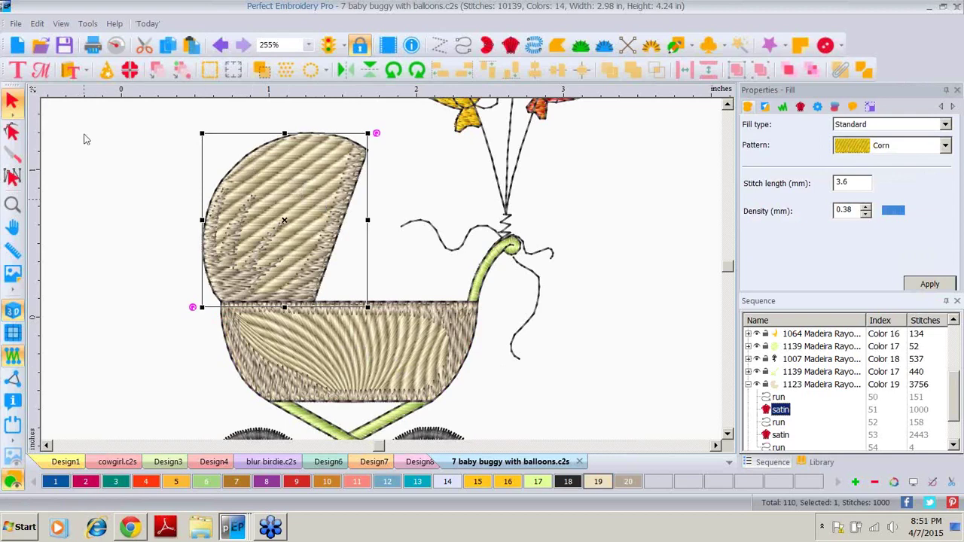
{"action": "left_click", "coordinate": [11, 132]}
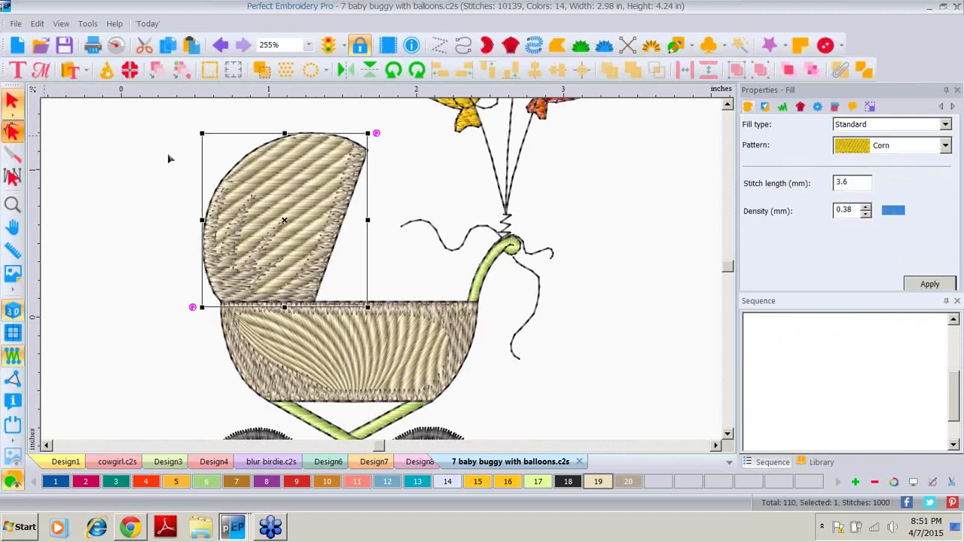
{"action": "right_click", "coordinate": [347, 139]}
{"action": "mouse_move", "coordinate": [380, 168]}
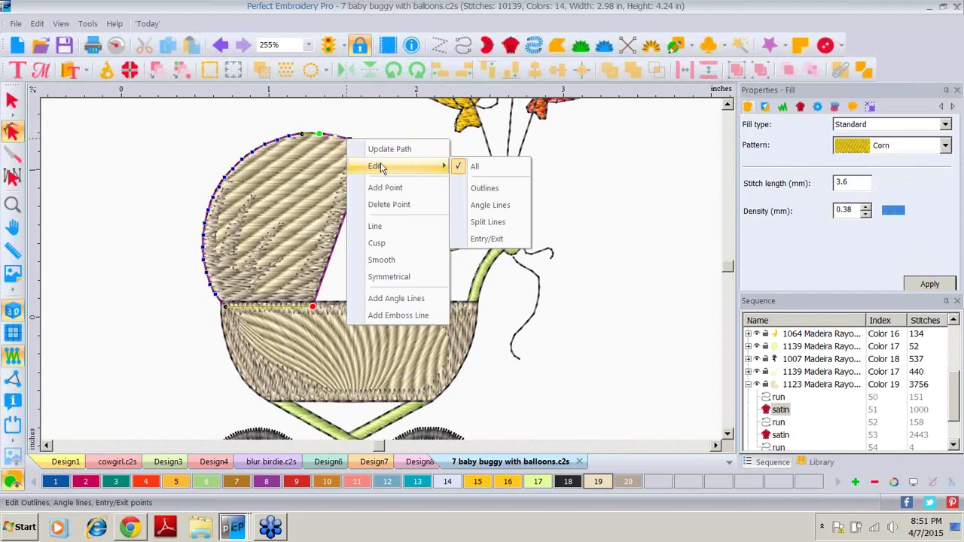
{"action": "left_click", "coordinate": [483, 208]}
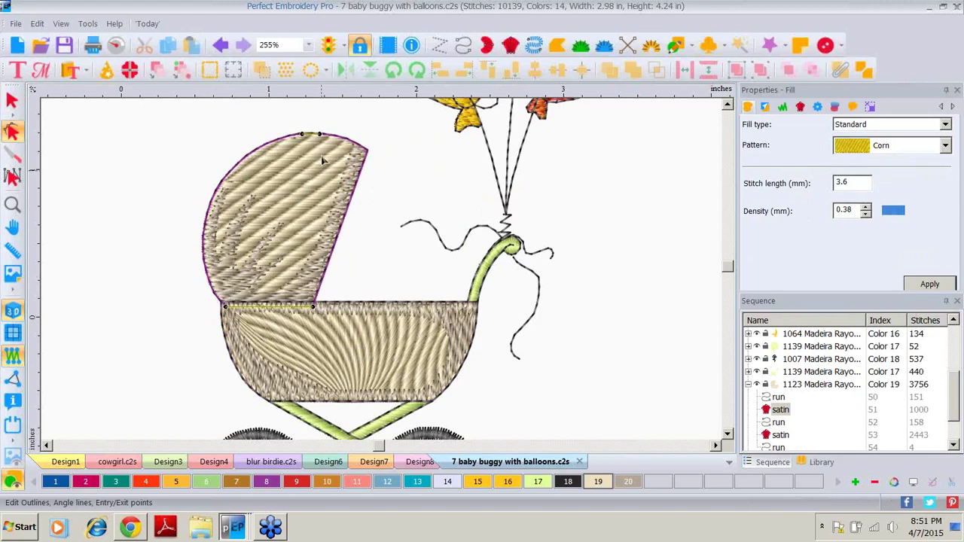
{"action": "left_click_drag", "start_coordinate": [319, 140], "coordinate": [312, 263]}
{"action": "left_click_drag", "start_coordinate": [317, 313], "coordinate": [339, 234]}
{"action": "left_click", "coordinate": [923, 287]}
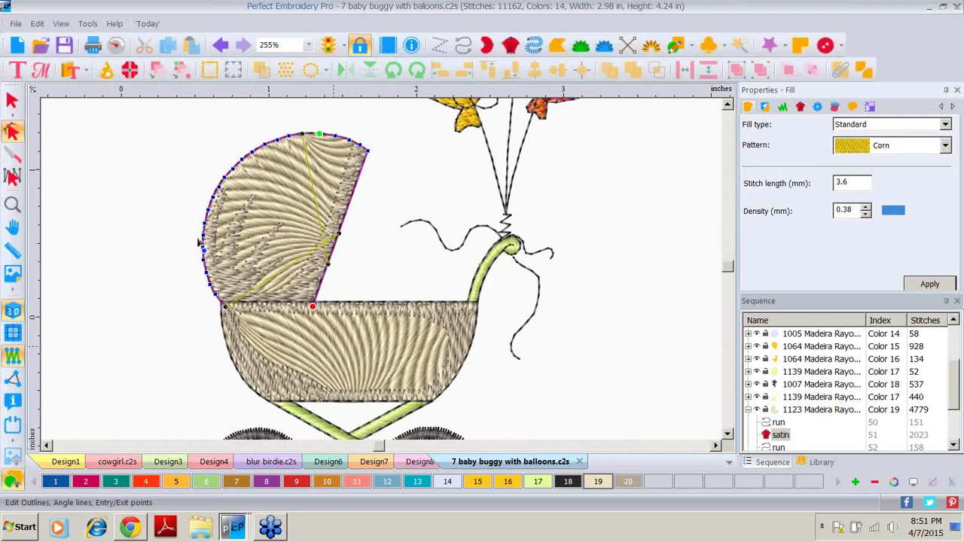
{"action": "left_click", "coordinate": [11, 102]}
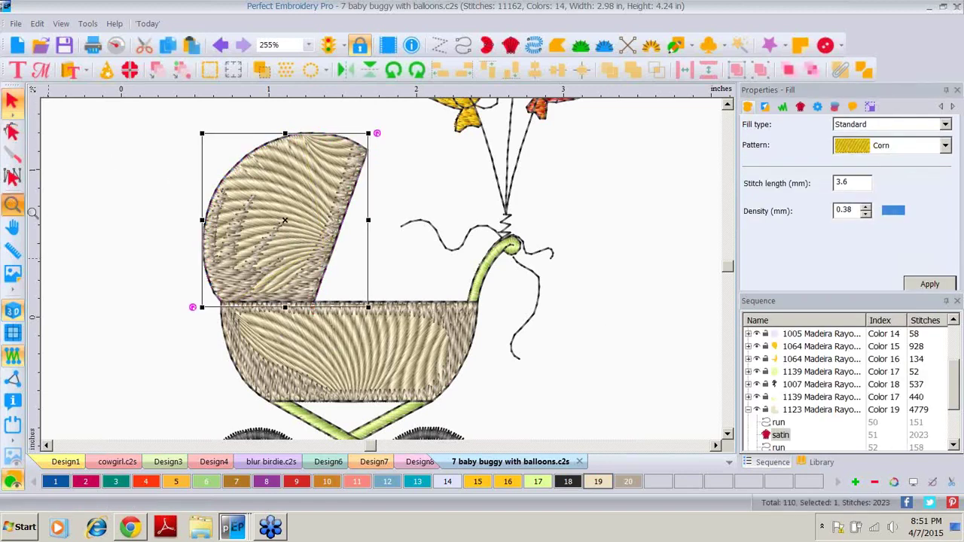
{"action": "scroll", "coordinate": [342, 306], "scroll_direction": "down", "scroll_amount": 1}
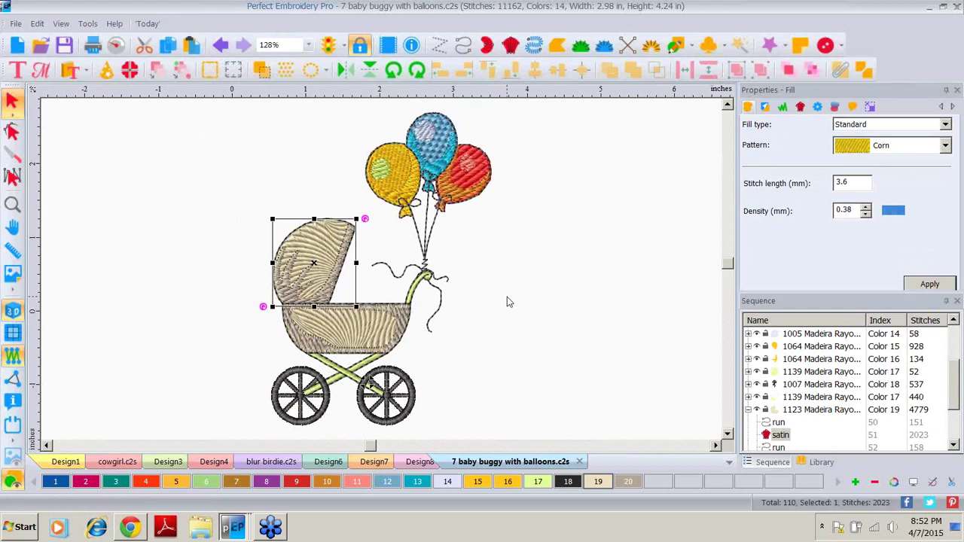
Open the design 9 girl with sunglasses.c2s from the April folder and show its stitches in 3D
{"action": "left_click", "coordinate": [18, 47]}
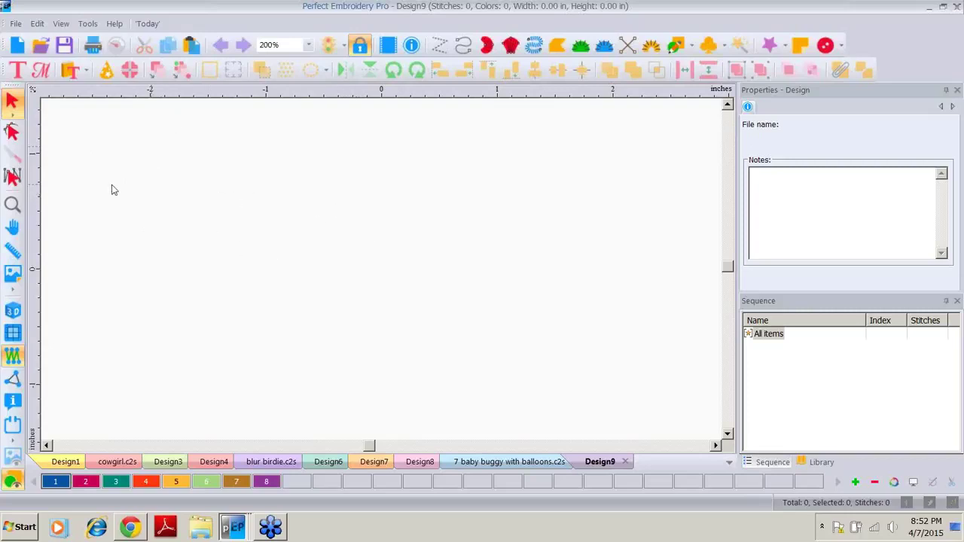
{"action": "left_click", "coordinate": [41, 48]}
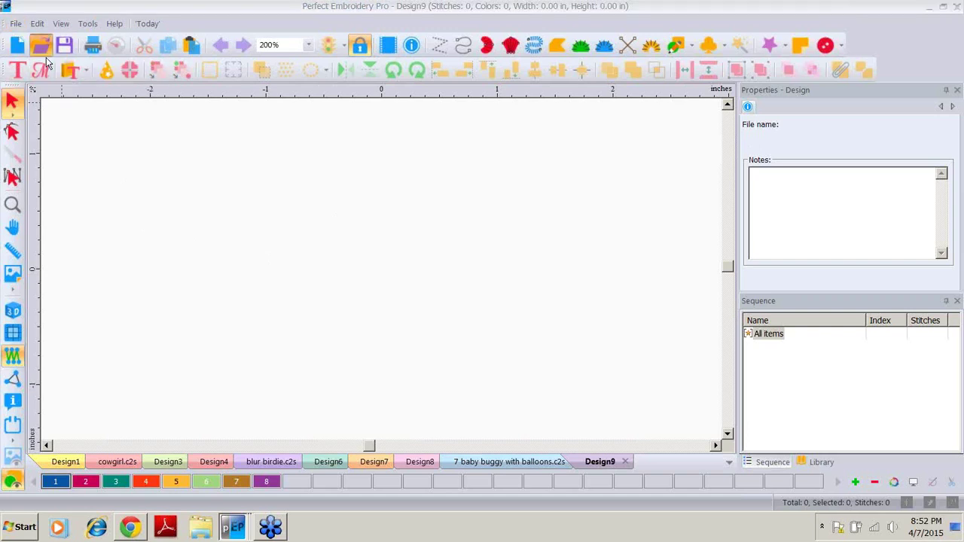
{"action": "left_click", "coordinate": [775, 109]}
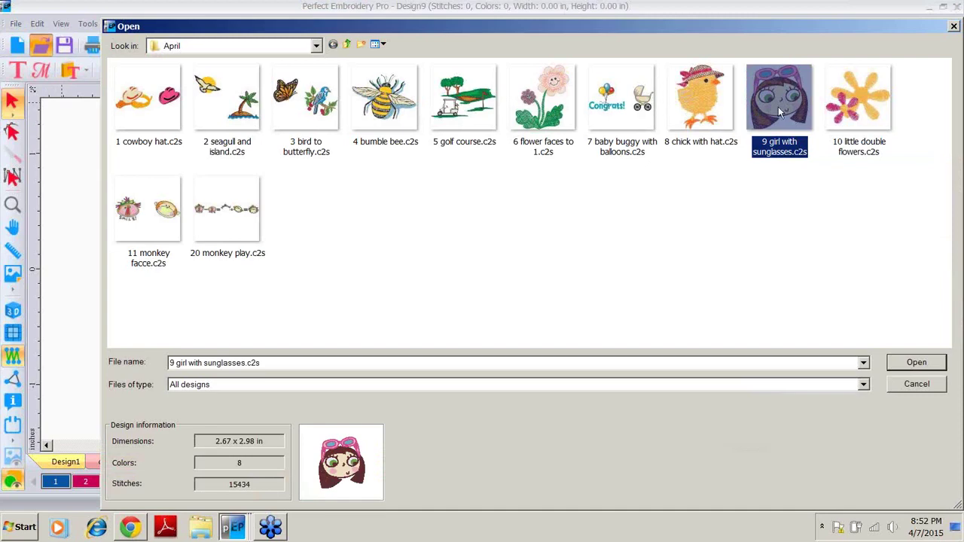
{"action": "double_click", "coordinate": [778, 106]}
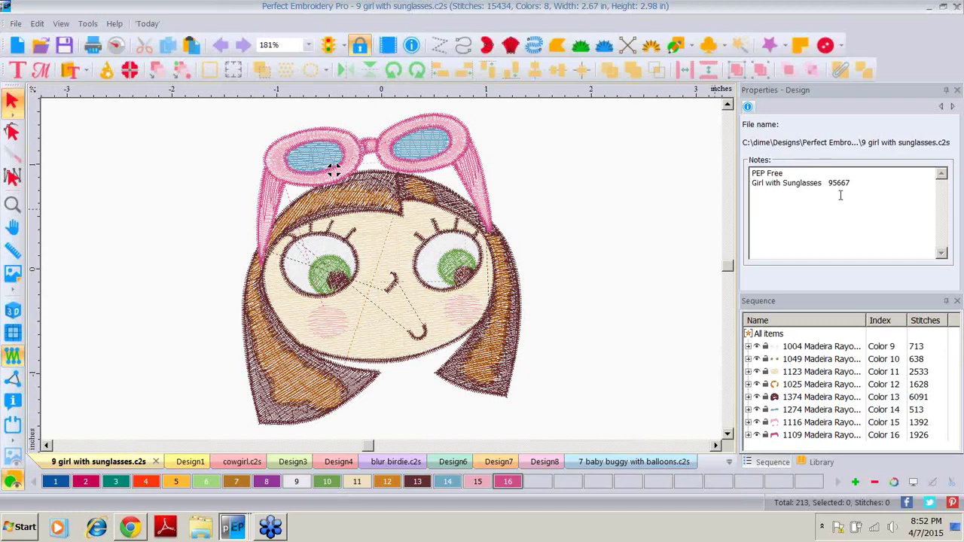
{"action": "left_click", "coordinate": [13, 311]}
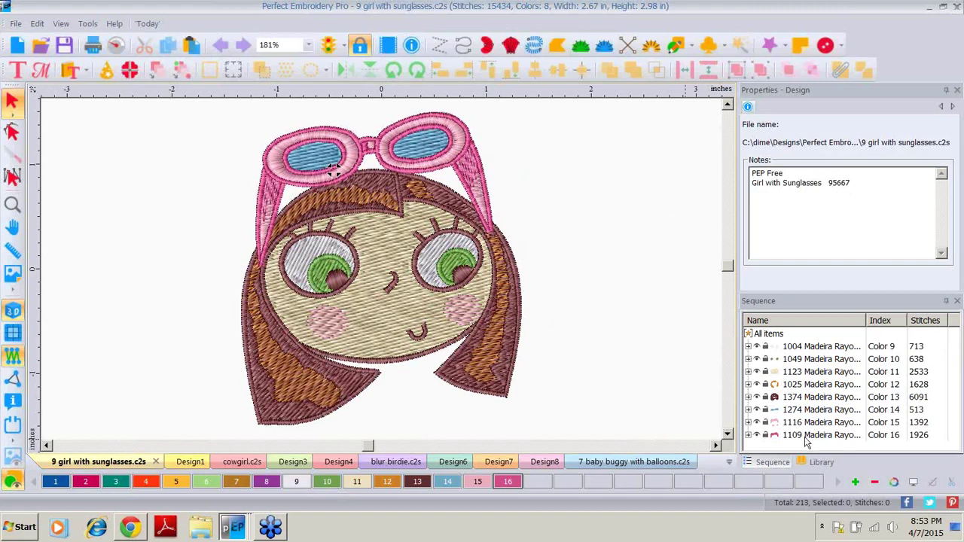
Delete the dark pink color 1109 Madeira from the girl's sunglasses
{"action": "left_click", "coordinate": [841, 437]}
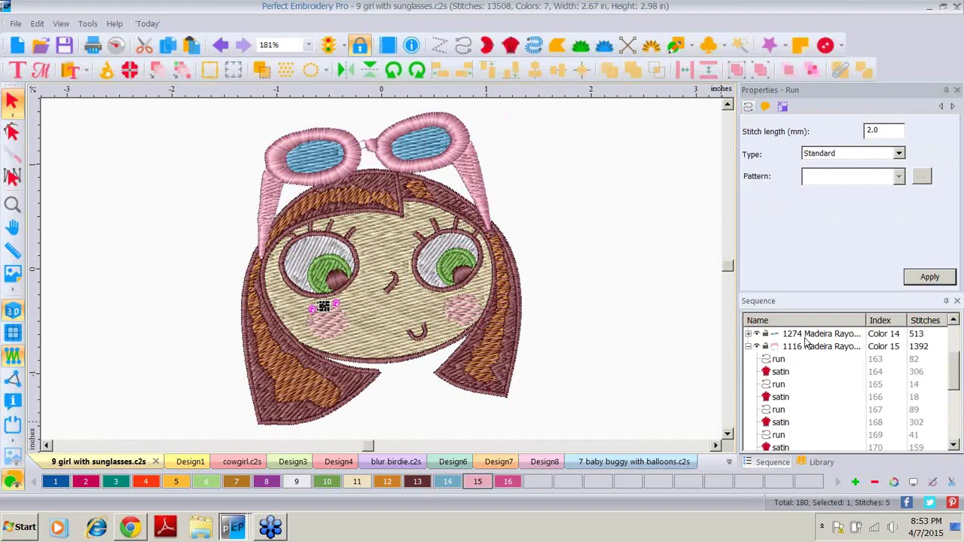
Look through the last objects in the light pink 1116 Madeira color to identify those that form the girl's cheeks
{"action": "left_click", "coordinate": [793, 348]}
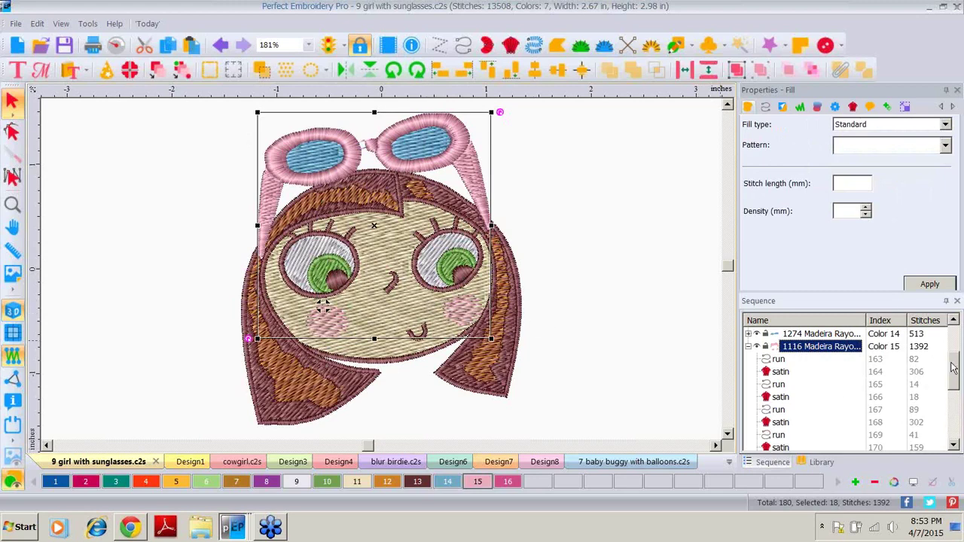
{"action": "left_click_drag", "start_coordinate": [953, 366], "coordinate": [953, 422]}
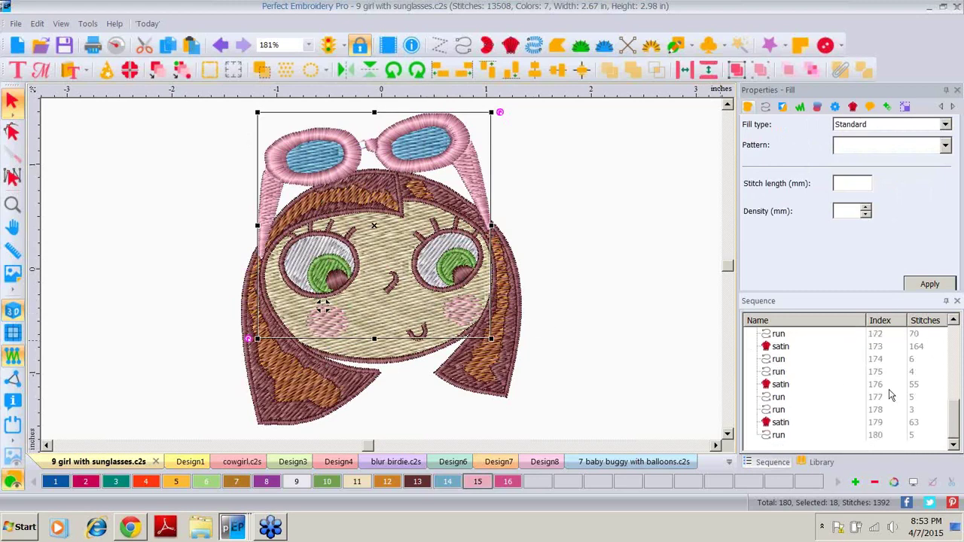
{"action": "left_click", "coordinate": [779, 436]}
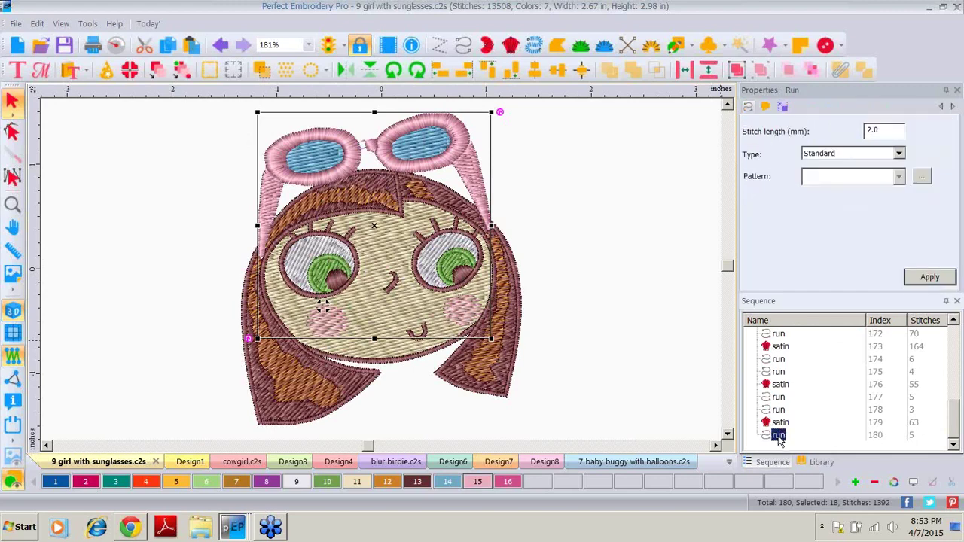
{"action": "left_click", "coordinate": [780, 423]}
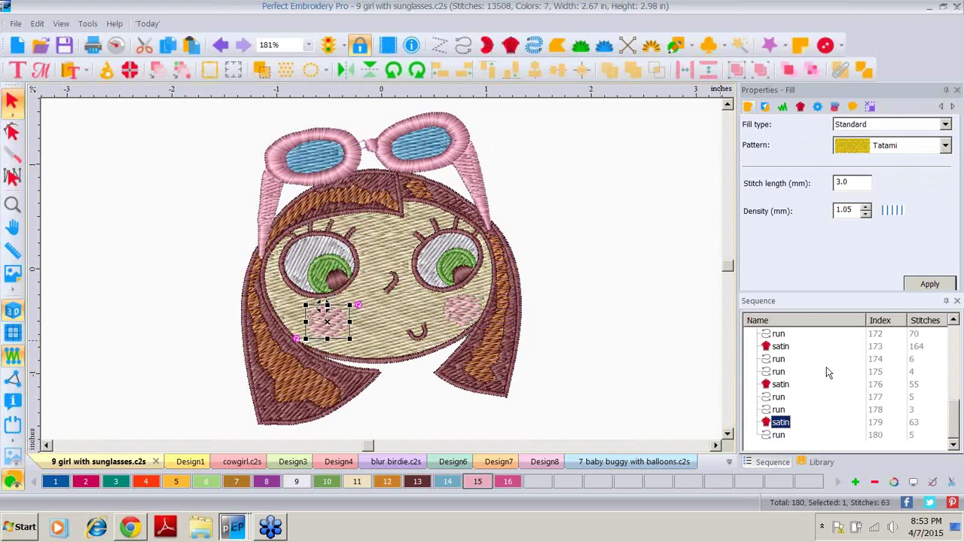
{"action": "left_click", "coordinate": [778, 410]}
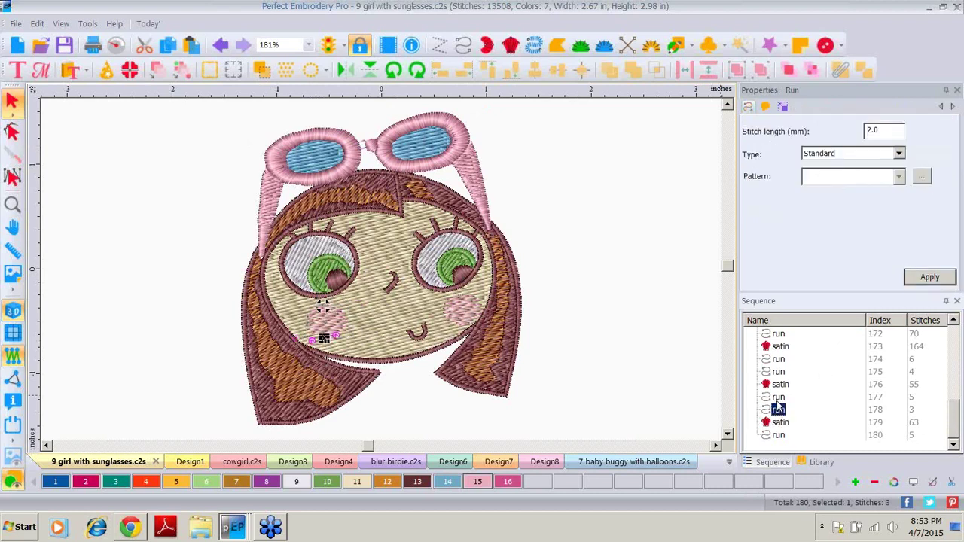
{"action": "left_click", "coordinate": [779, 397]}
{"action": "left_click", "coordinate": [780, 386]}
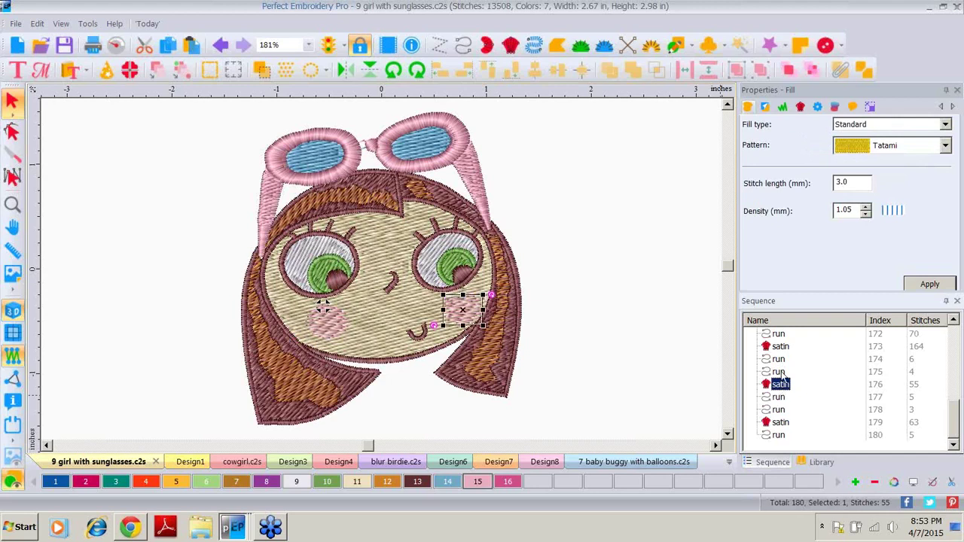
{"action": "left_click", "coordinate": [780, 373]}
{"action": "left_click", "coordinate": [780, 361]}
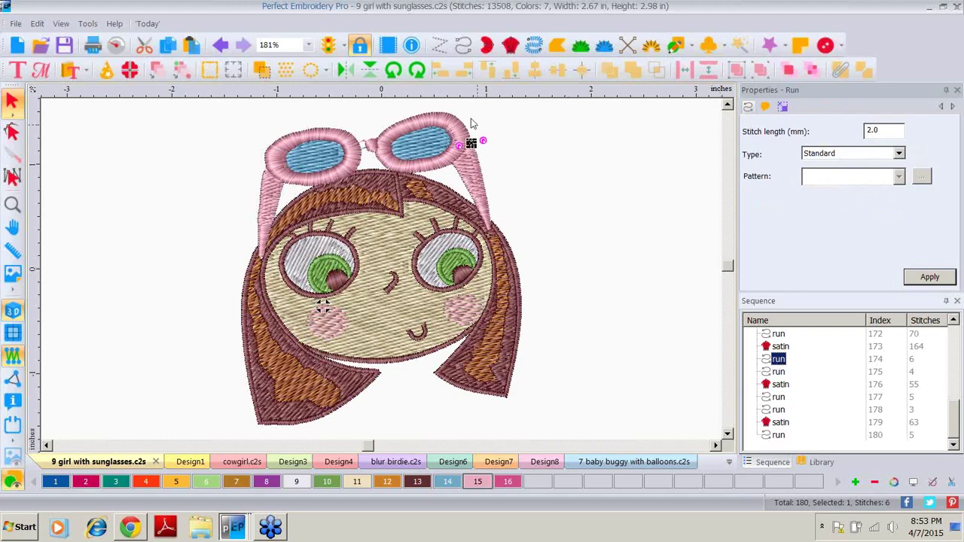
Recolor the cheek objects, indexes 175 to 180, to the dark pink color 16
{"action": "left_click", "coordinate": [779, 372]}
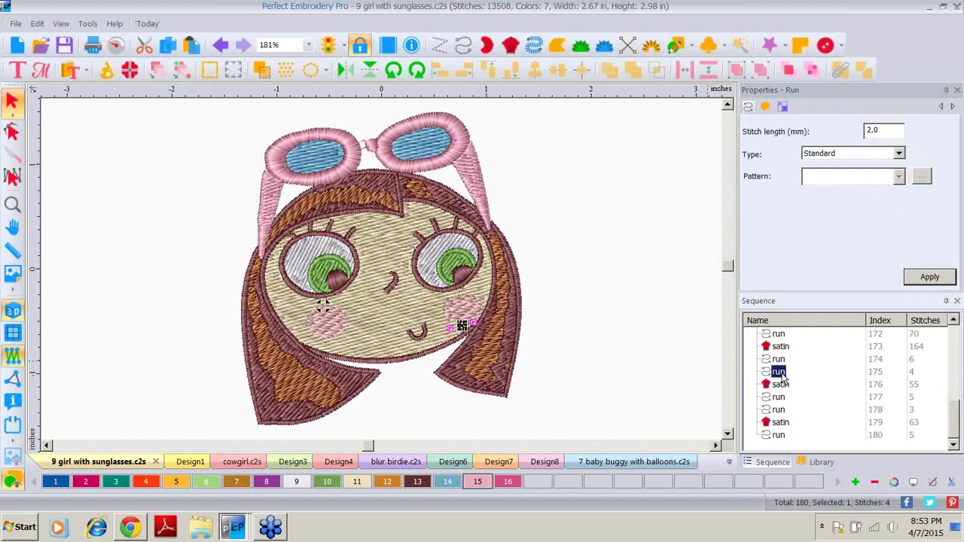
{"action": "left_click", "coordinate": [780, 436], "text": "shift"}
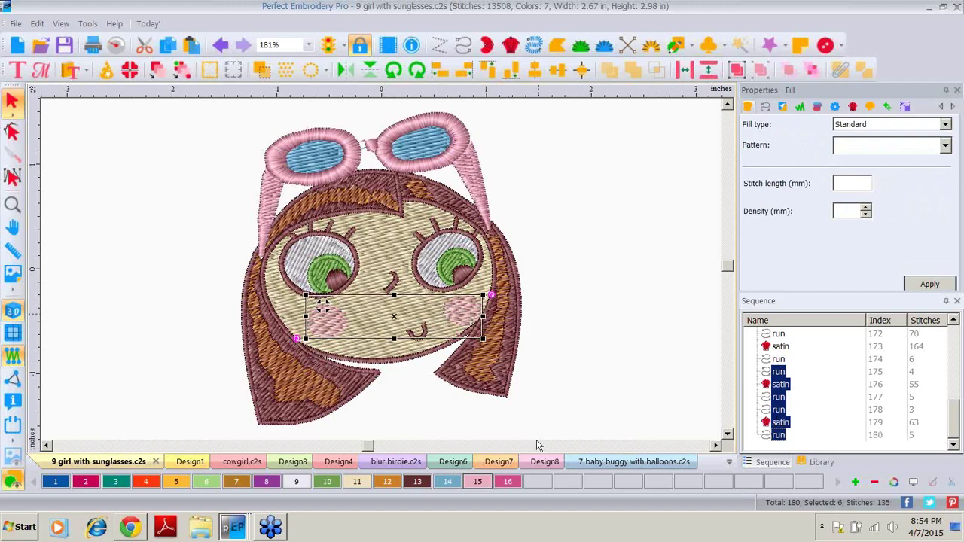
{"action": "left_click", "coordinate": [509, 483]}
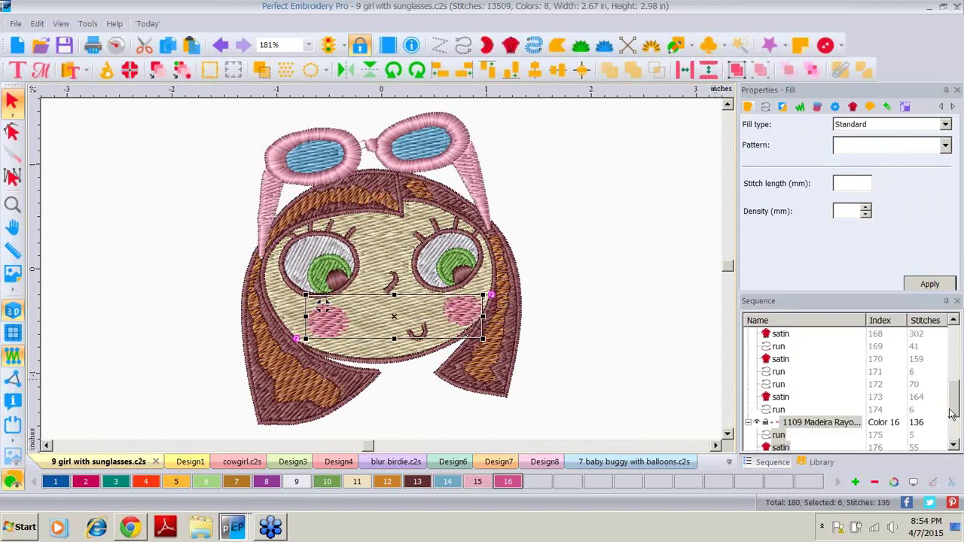
Delete the light pink 1116 Madeira frames and the blue 1274 Madeira lenses to remove the rest of the sunglasses
{"action": "left_click_drag", "start_coordinate": [955, 409], "coordinate": [954, 365]}
{"action": "left_click", "coordinate": [811, 384]}
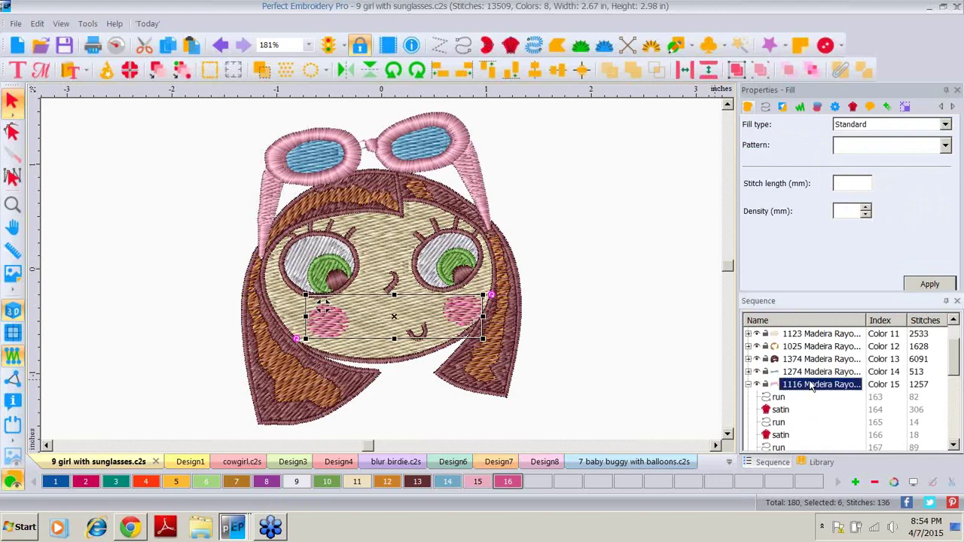
{"action": "key", "text": "Delete"}
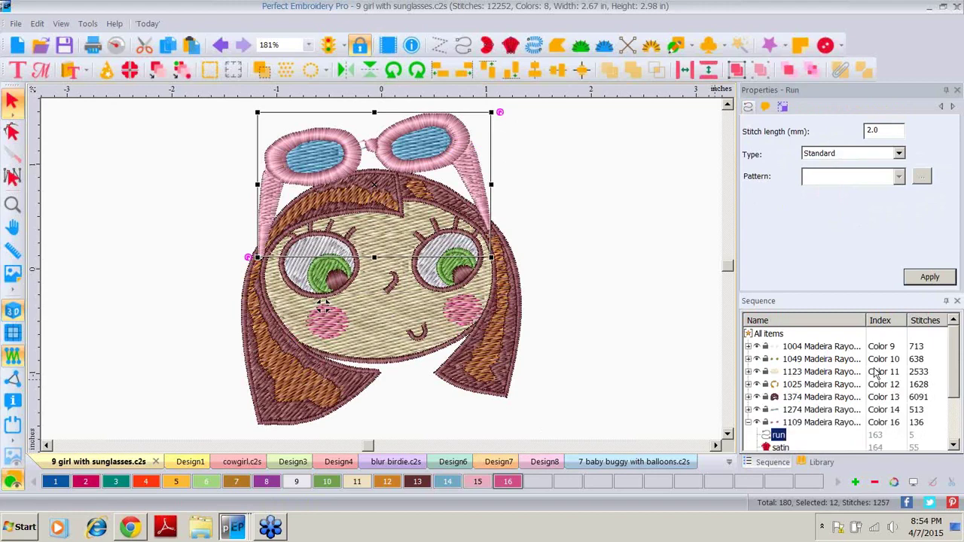
{"action": "key", "text": "Delete"}
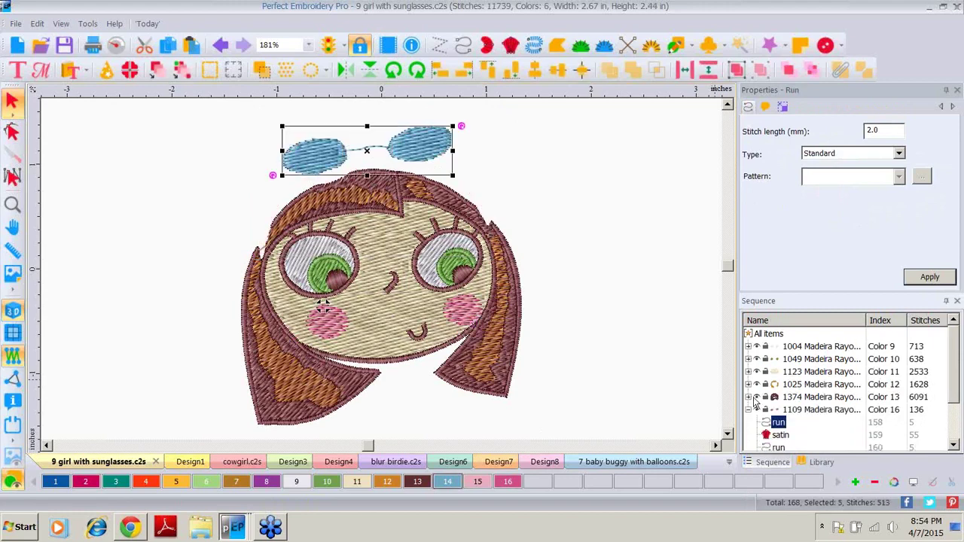
{"action": "key", "text": "Delete"}
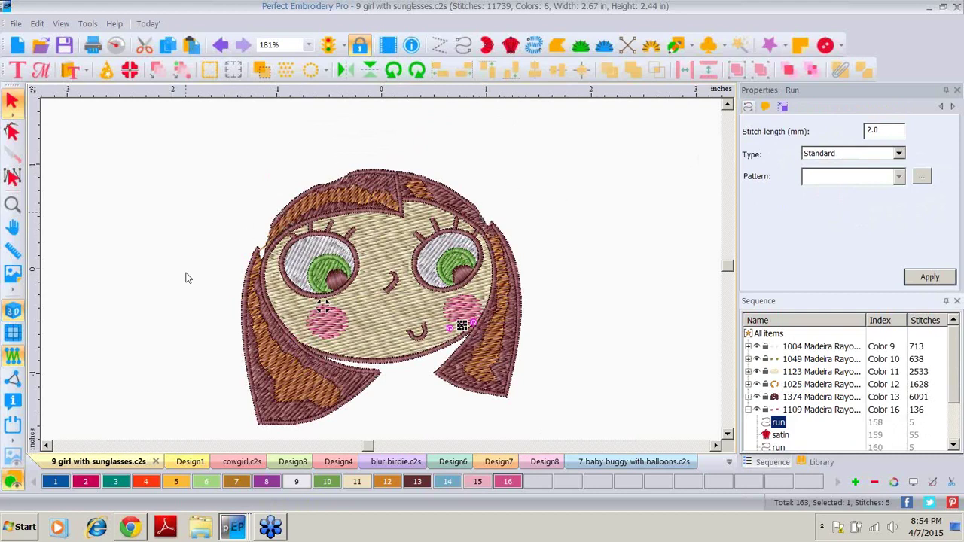
Open the brown satin hair border below the gap on the head's left side for shape editing, limited to its outlines
{"action": "left_click", "coordinate": [12, 204]}
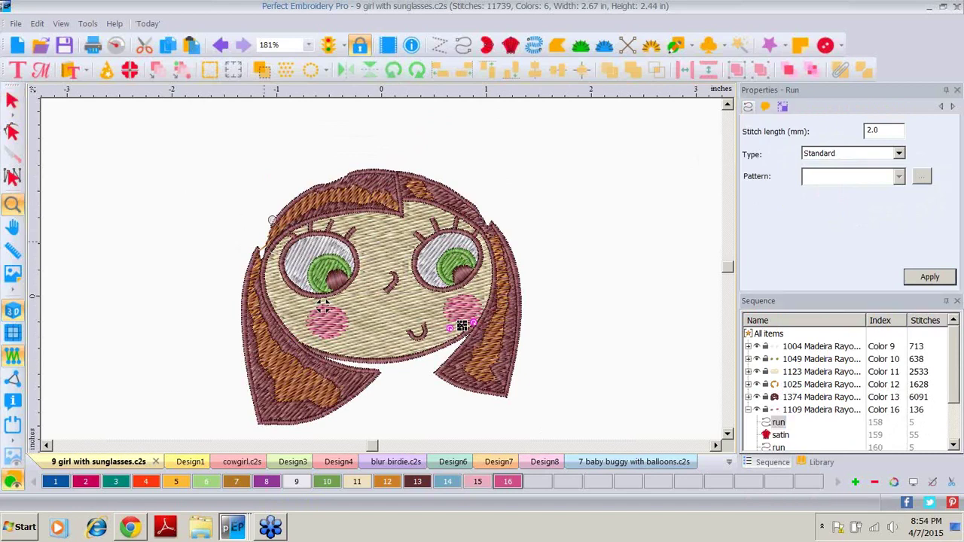
{"action": "left_click", "coordinate": [272, 220]}
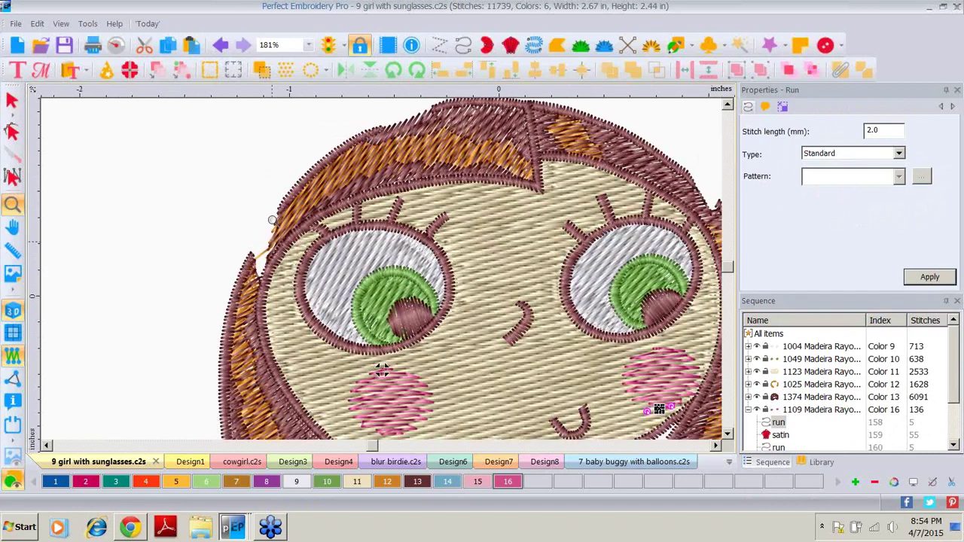
{"action": "left_click", "coordinate": [272, 220]}
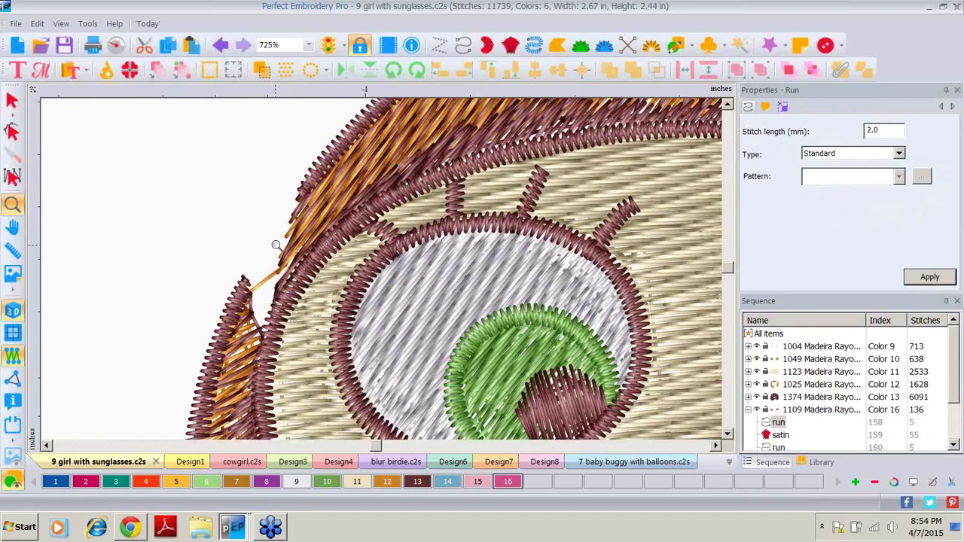
{"action": "left_click", "coordinate": [276, 246]}
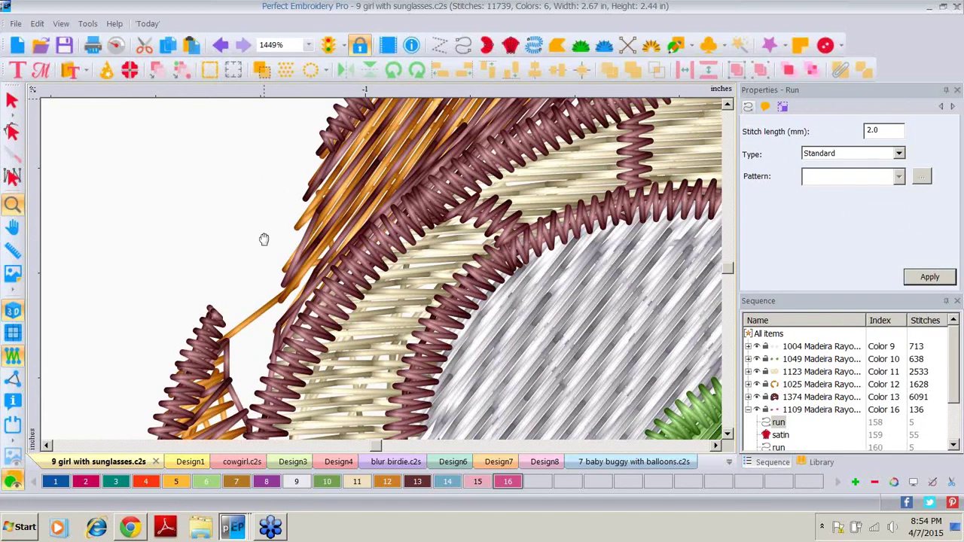
{"action": "left_click_drag", "start_coordinate": [263, 239], "coordinate": [260, 237]}
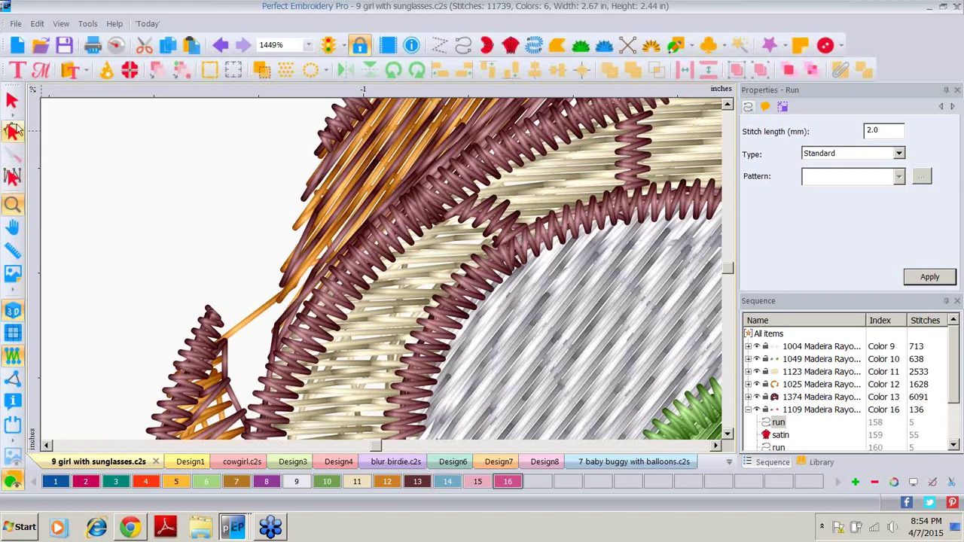
{"action": "left_click", "coordinate": [12, 132]}
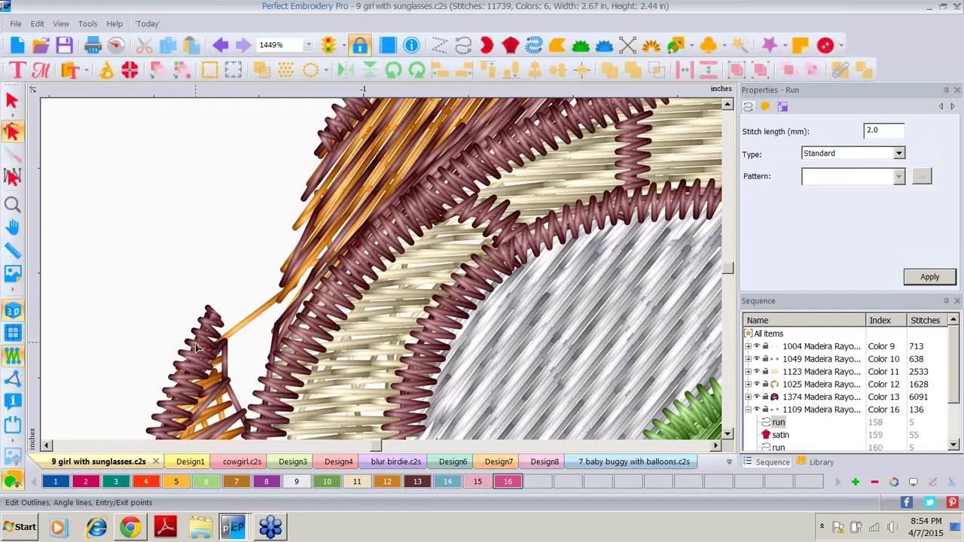
{"action": "left_click", "coordinate": [12, 100]}
{"action": "left_click", "coordinate": [12, 134]}
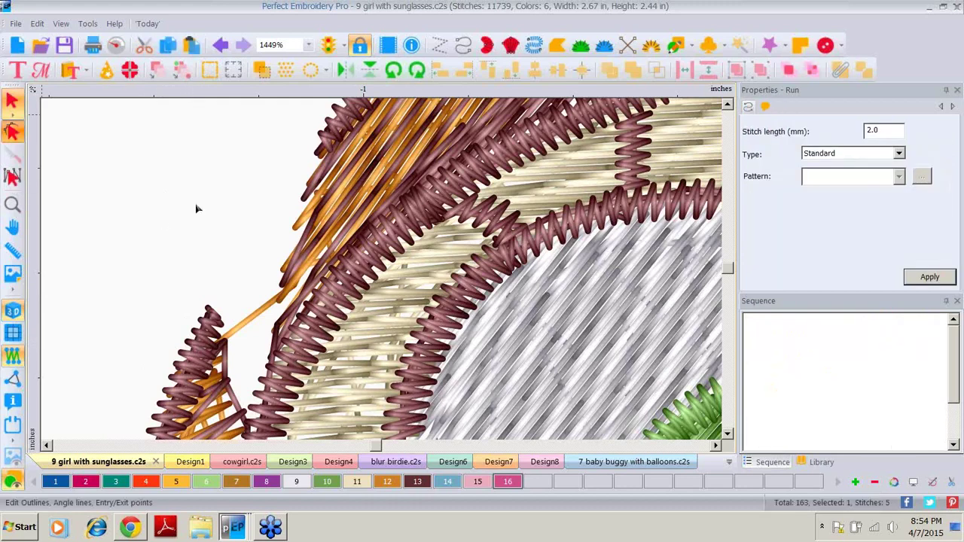
{"action": "left_click", "coordinate": [211, 320]}
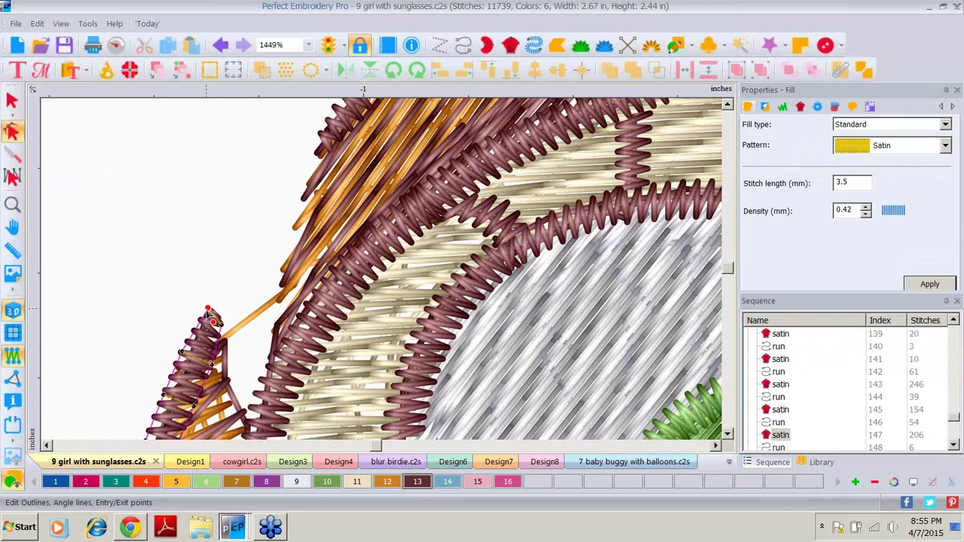
{"action": "right_click", "coordinate": [208, 311]}
{"action": "mouse_move", "coordinate": [235, 339]}
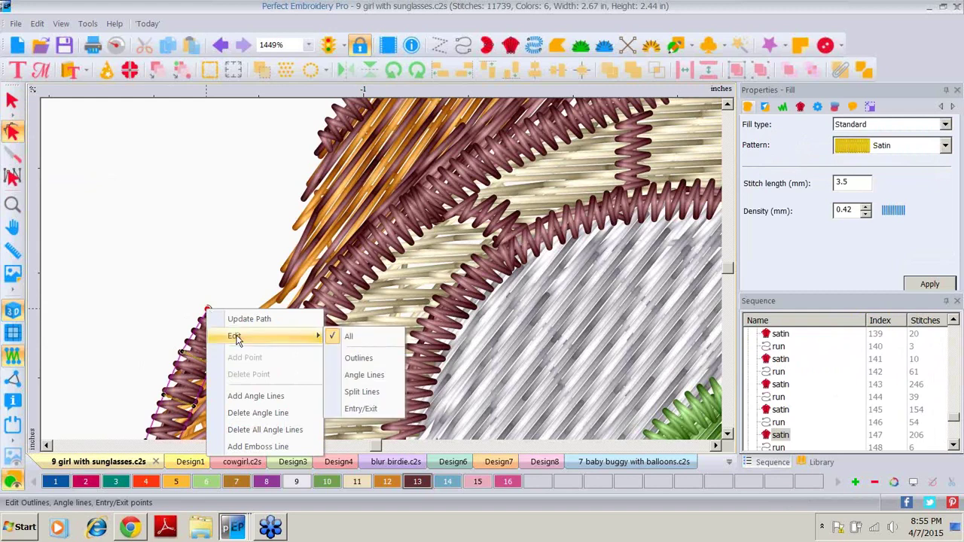
{"action": "left_click", "coordinate": [351, 360]}
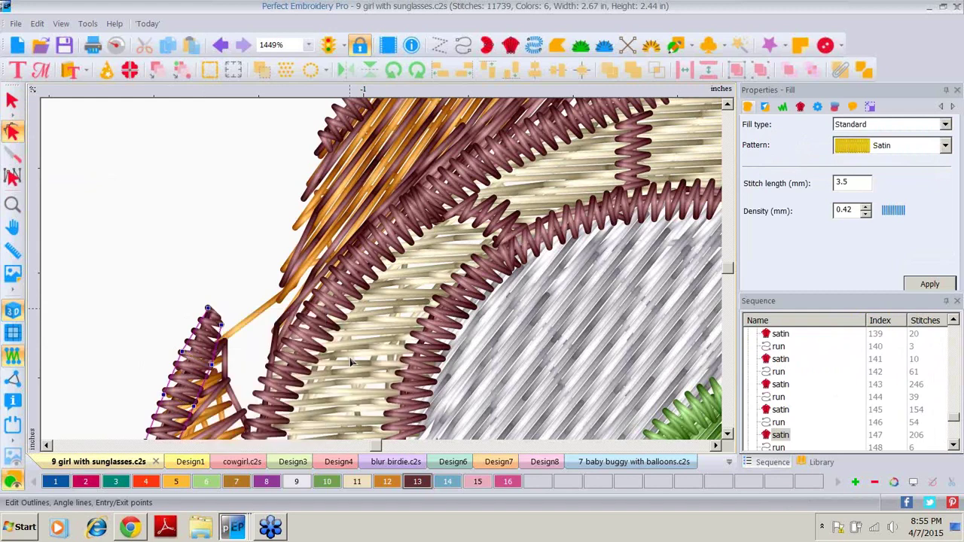
Extend the satin border's upper end points across the gap to the upper border, bow its outer edge slightly with an added point, and apply
{"action": "left_click_drag", "start_coordinate": [209, 311], "coordinate": [322, 132]}
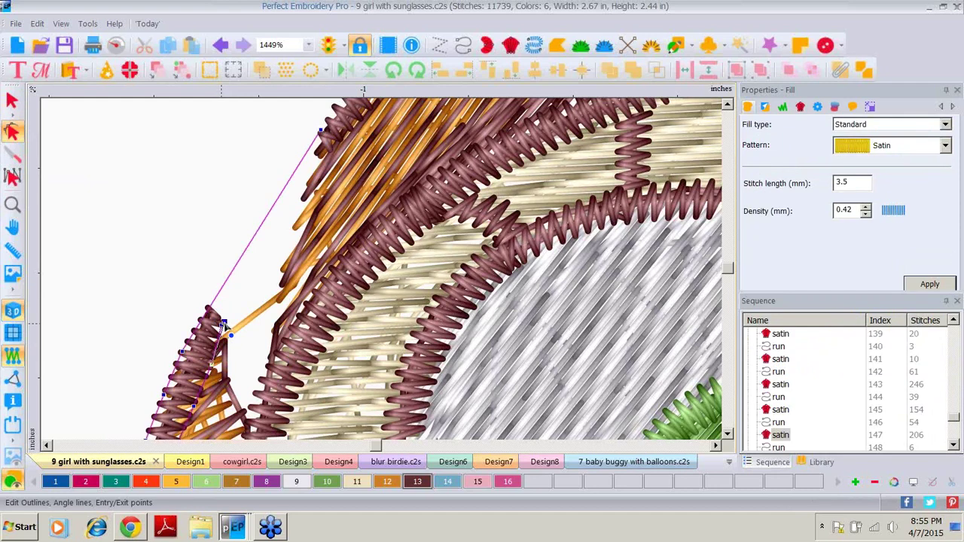
{"action": "left_click_drag", "start_coordinate": [217, 325], "coordinate": [329, 147]}
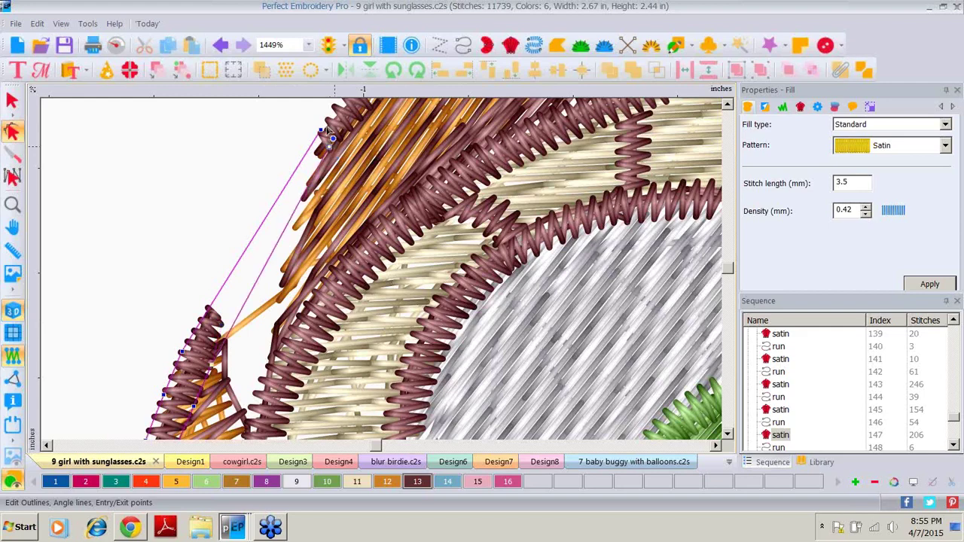
{"action": "right_click", "coordinate": [259, 234]}
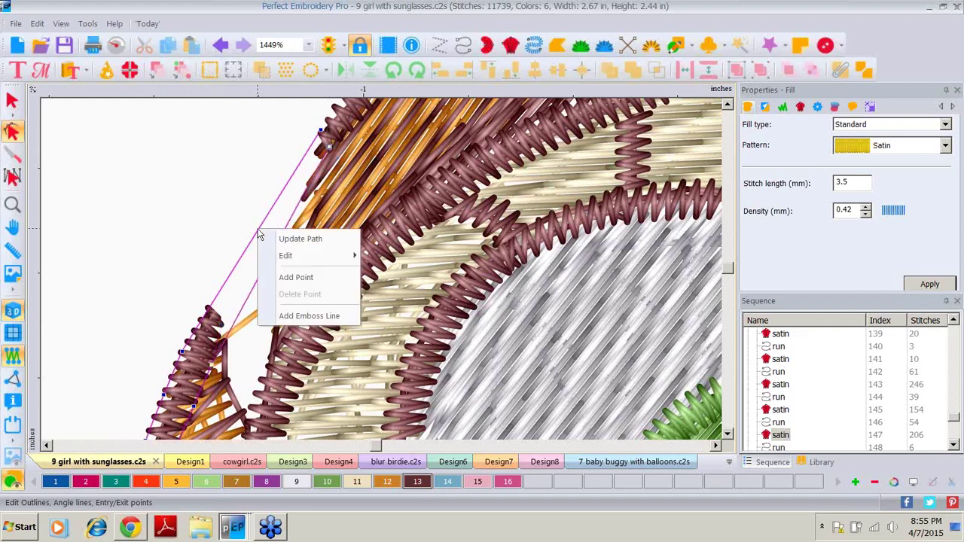
{"action": "left_click", "coordinate": [287, 279]}
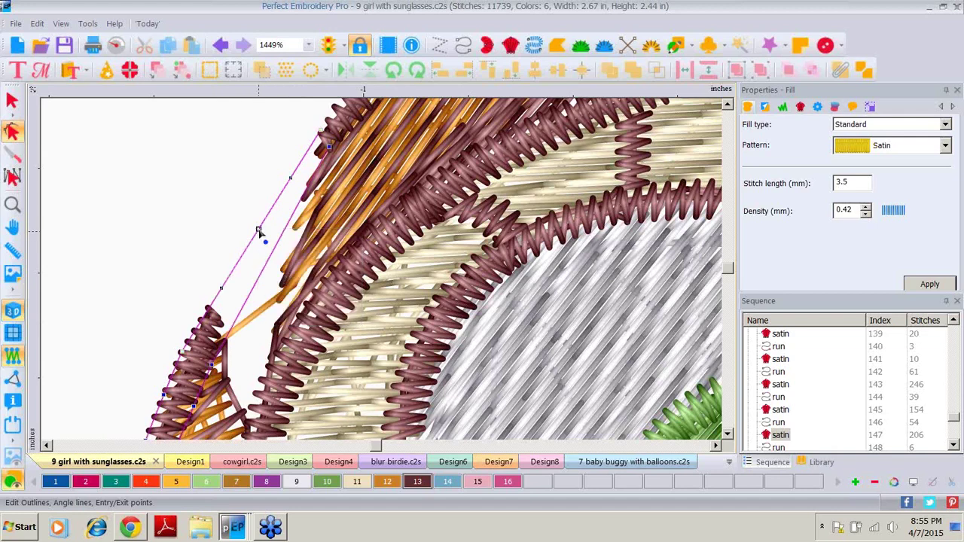
{"action": "left_click_drag", "start_coordinate": [258, 232], "coordinate": [253, 224]}
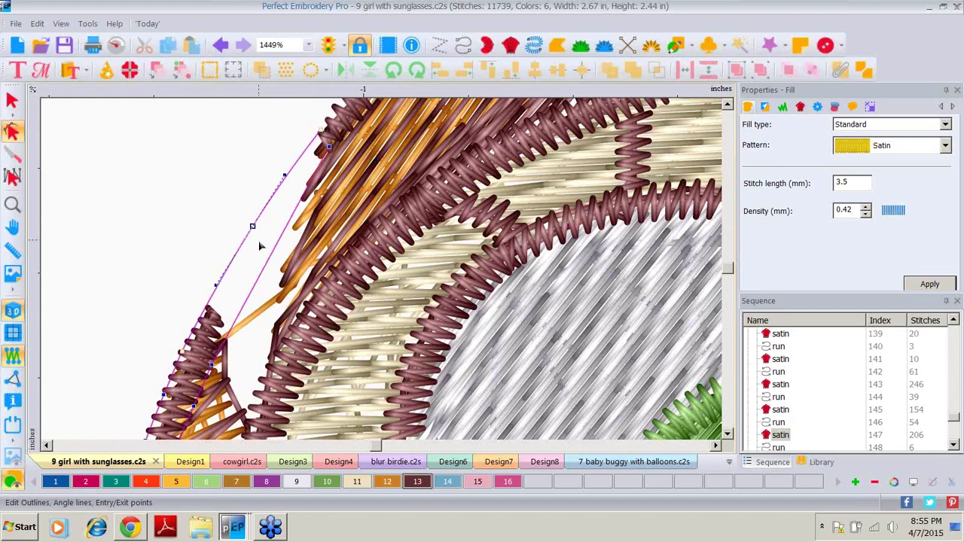
{"action": "left_click", "coordinate": [944, 290]}
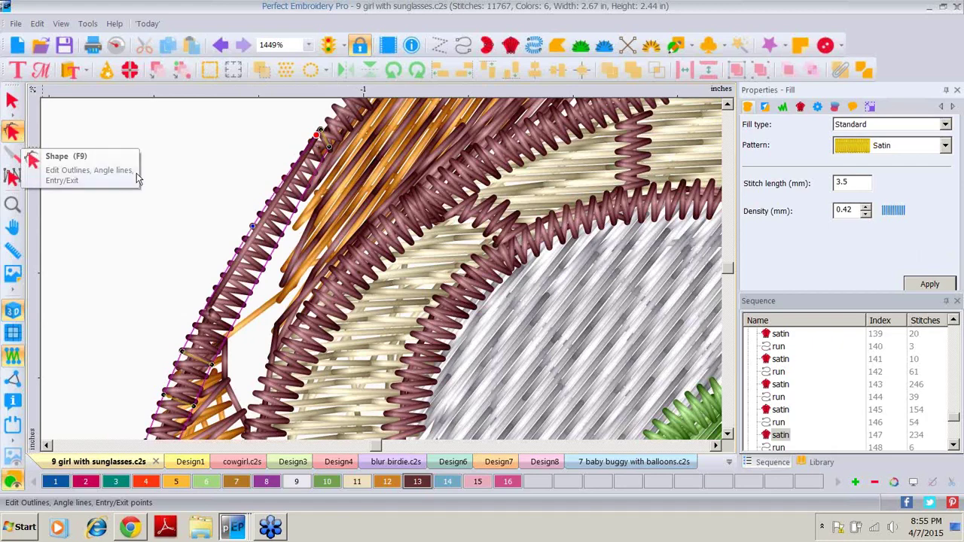
Extend the lower end of the orange-brown tatami hair fill down into the gap behind the border, and apply the change
{"action": "left_click", "coordinate": [286, 300]}
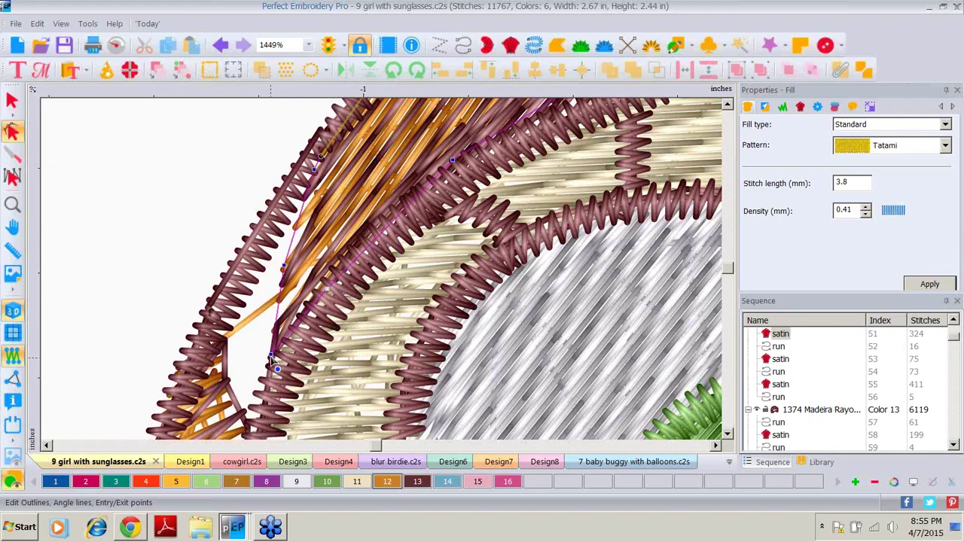
{"action": "left_click_drag", "start_coordinate": [271, 354], "coordinate": [251, 425]}
{"action": "left_click", "coordinate": [283, 268]}
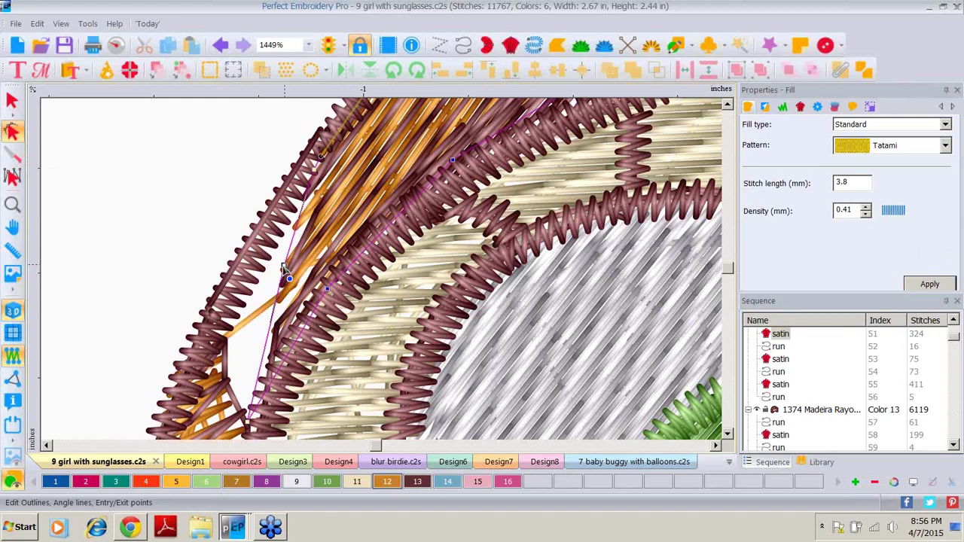
{"action": "left_click_drag", "start_coordinate": [283, 268], "coordinate": [220, 343]}
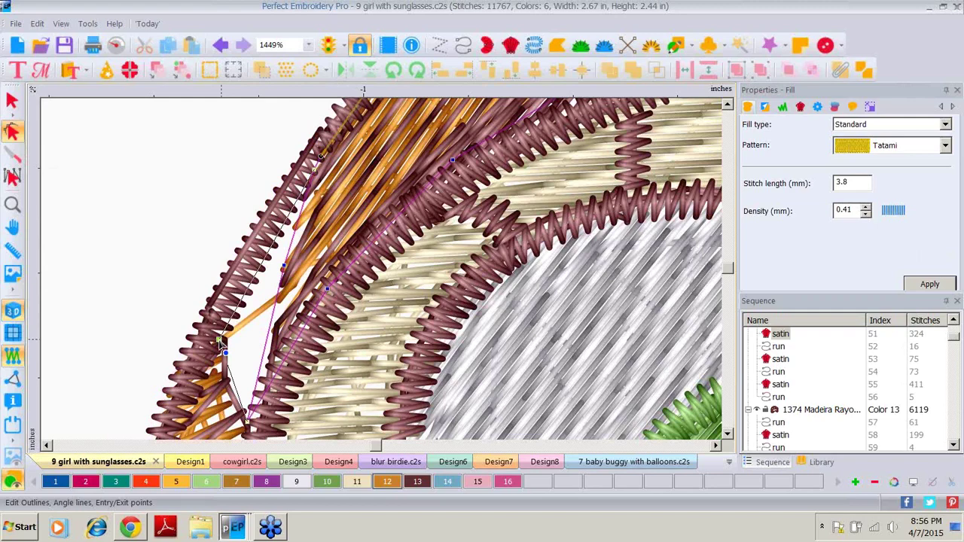
{"action": "left_click_drag", "start_coordinate": [222, 340], "coordinate": [214, 341]}
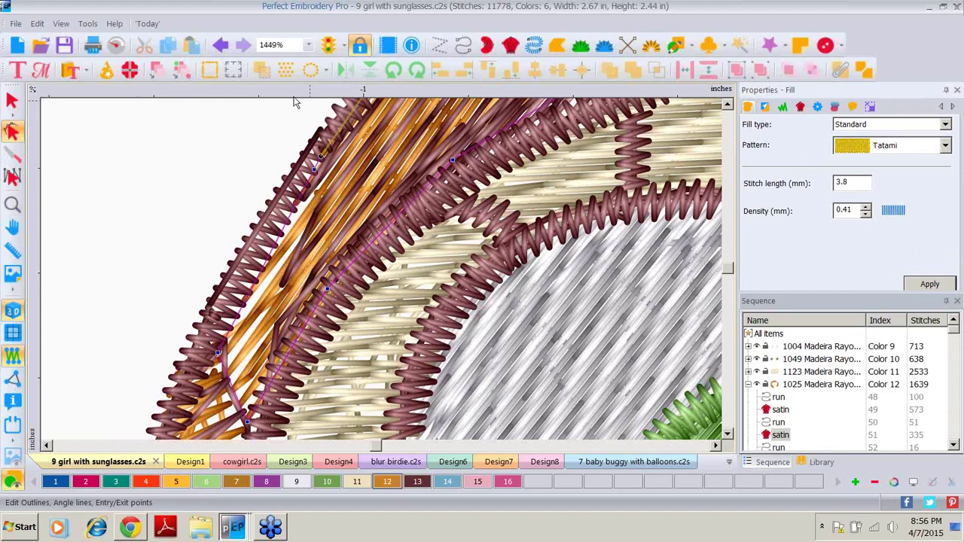
{"action": "left_click", "coordinate": [13, 228]}
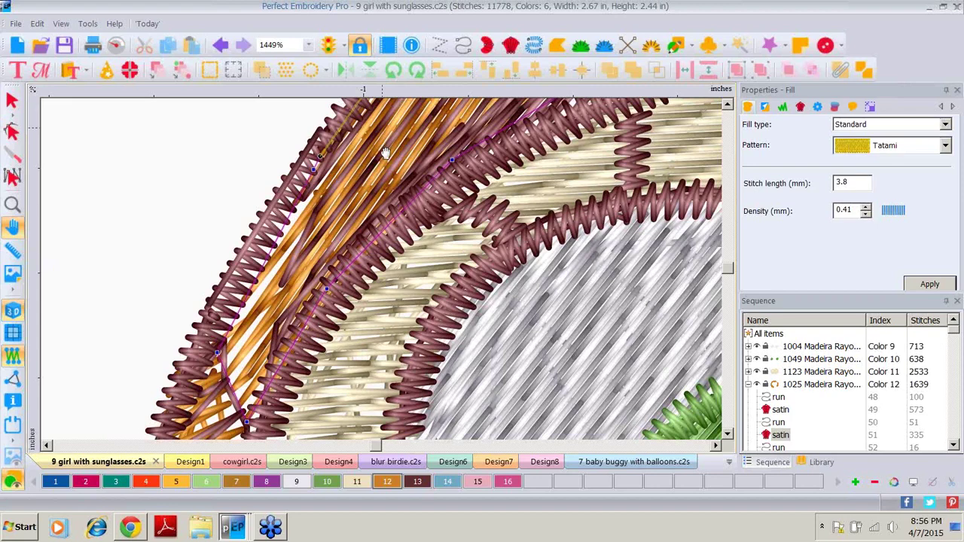
Open the brown satin hair border that ends before the gap at the head's upper left for shape editing
{"action": "left_click_drag", "start_coordinate": [384, 153], "coordinate": [259, 197]}
{"action": "left_click", "coordinate": [12, 134]}
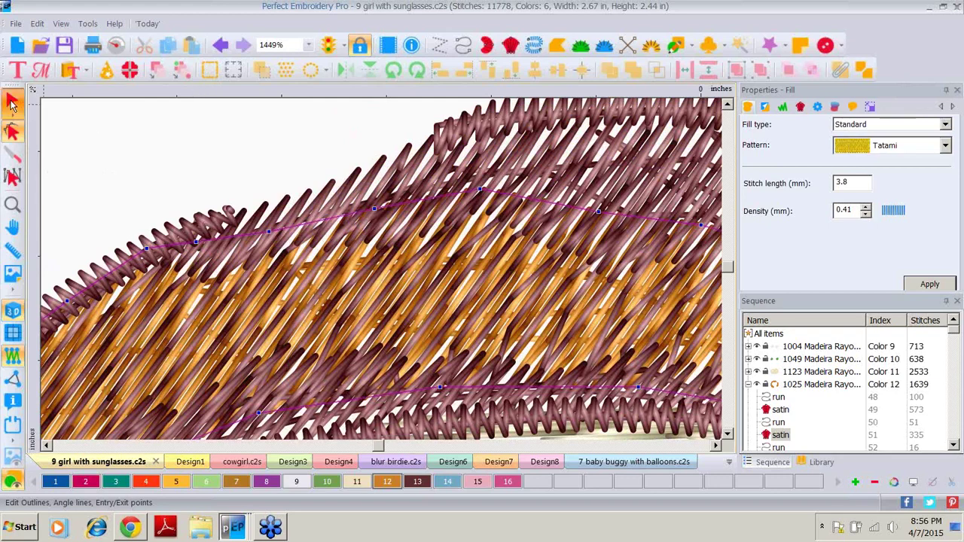
{"action": "left_click", "coordinate": [219, 218]}
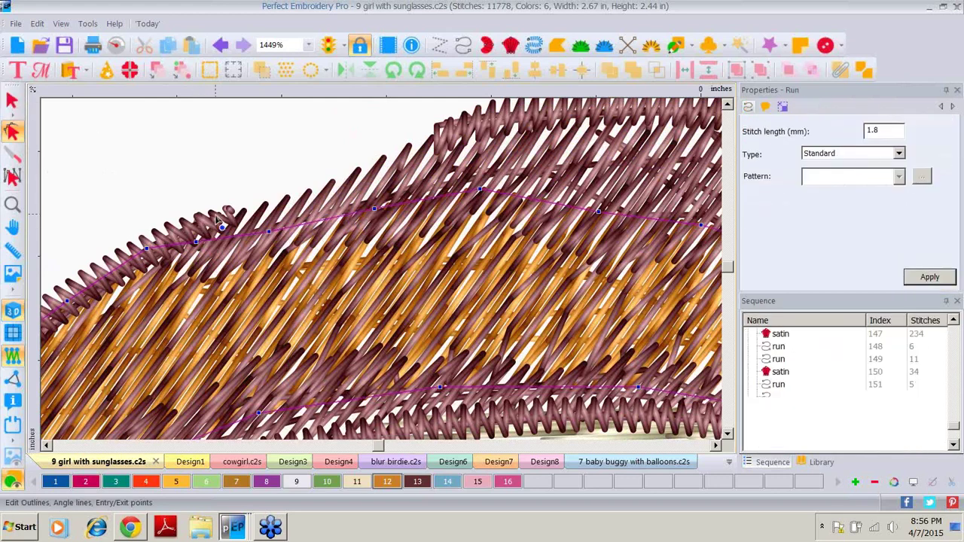
{"action": "left_click", "coordinate": [219, 218]}
{"action": "left_click", "coordinate": [217, 220]}
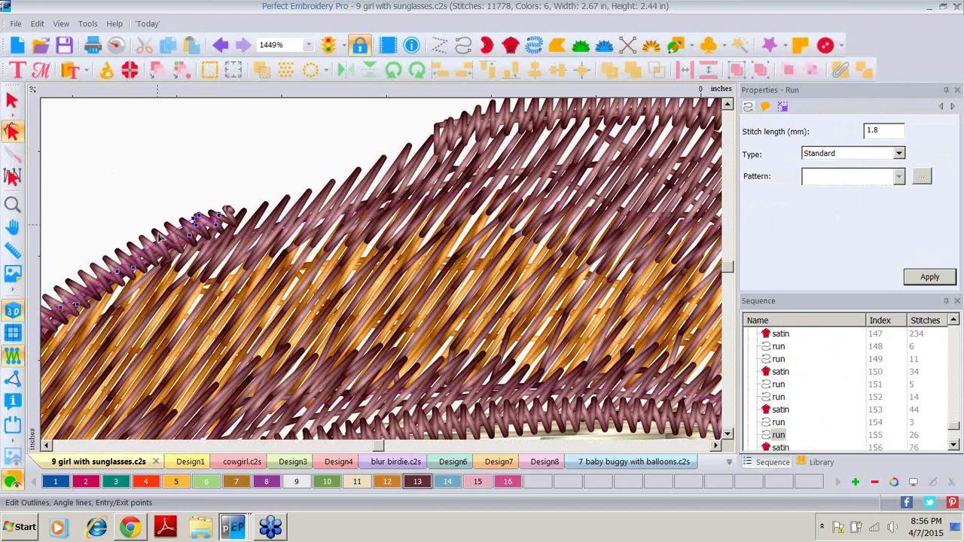
{"action": "left_click", "coordinate": [227, 210]}
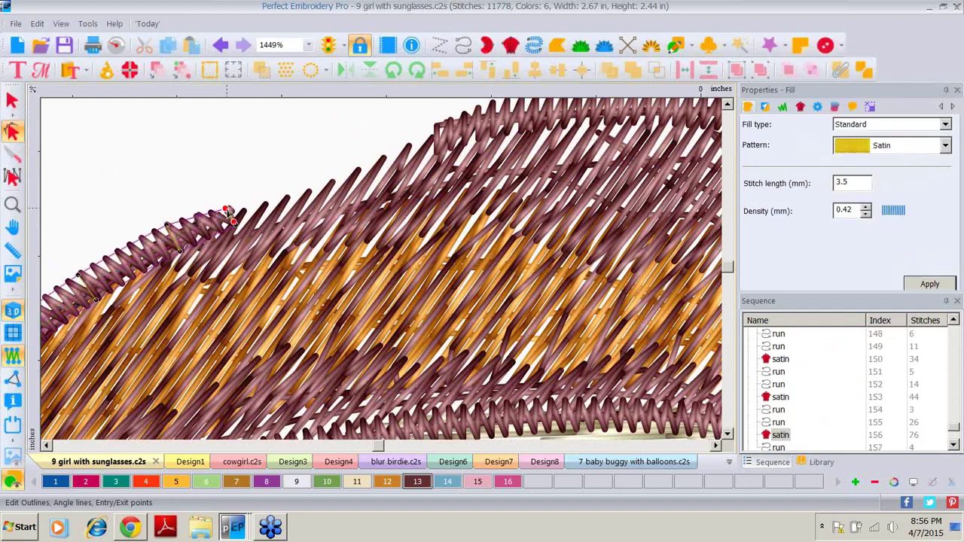
Limit editing to the border's outlines, extend its end points across the gap to the top border, and apply
{"action": "right_click", "coordinate": [227, 211]}
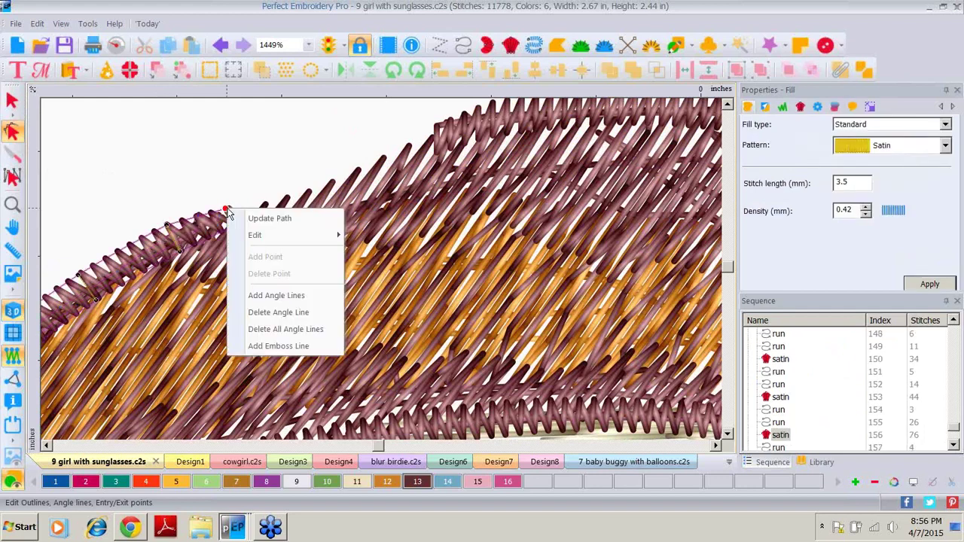
{"action": "left_click", "coordinate": [275, 238]}
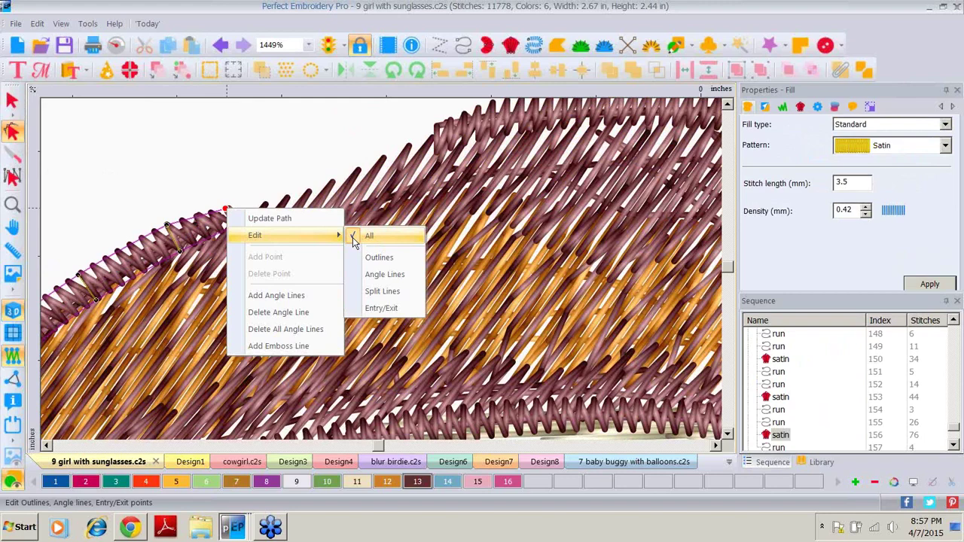
{"action": "left_click", "coordinate": [352, 237]}
{"action": "left_click_drag", "start_coordinate": [226, 209], "coordinate": [437, 121]}
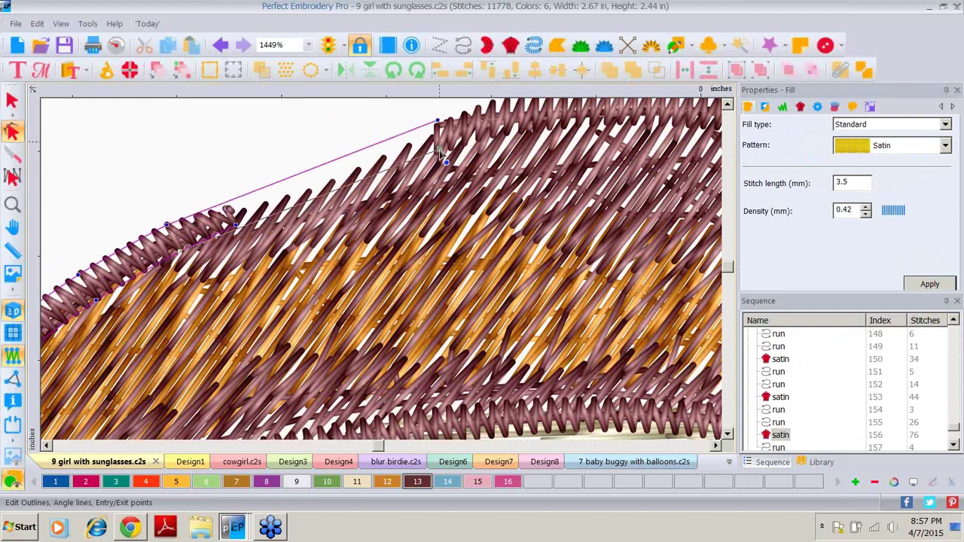
Extend the upper end of the satin hair border on the head's right side across the gap to the upper border, editing only outlines, and apply
{"action": "left_click", "coordinate": [12, 204]}
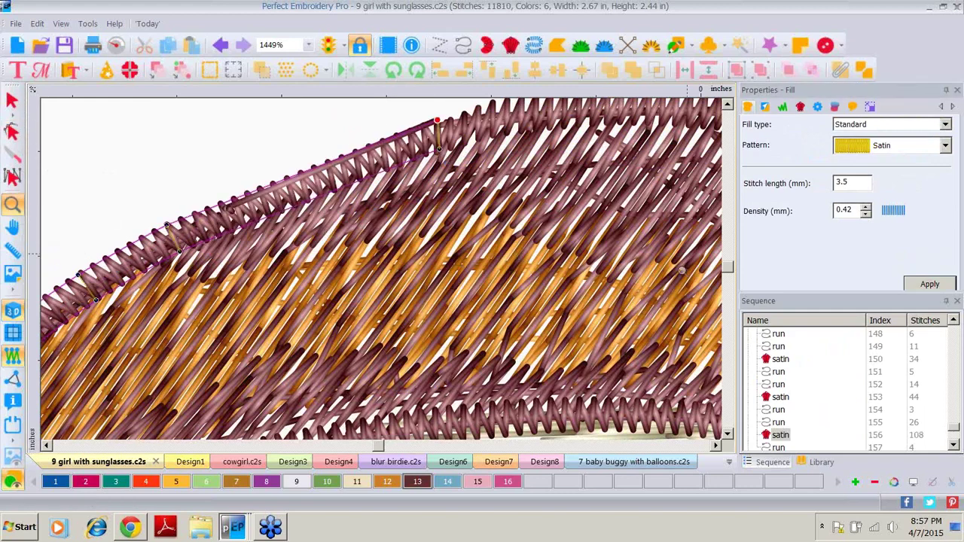
{"action": "left_click_drag", "start_coordinate": [669, 272], "coordinate": [529, 268]}
{"action": "left_click_drag", "start_coordinate": [529, 267], "coordinate": [113, 249]}
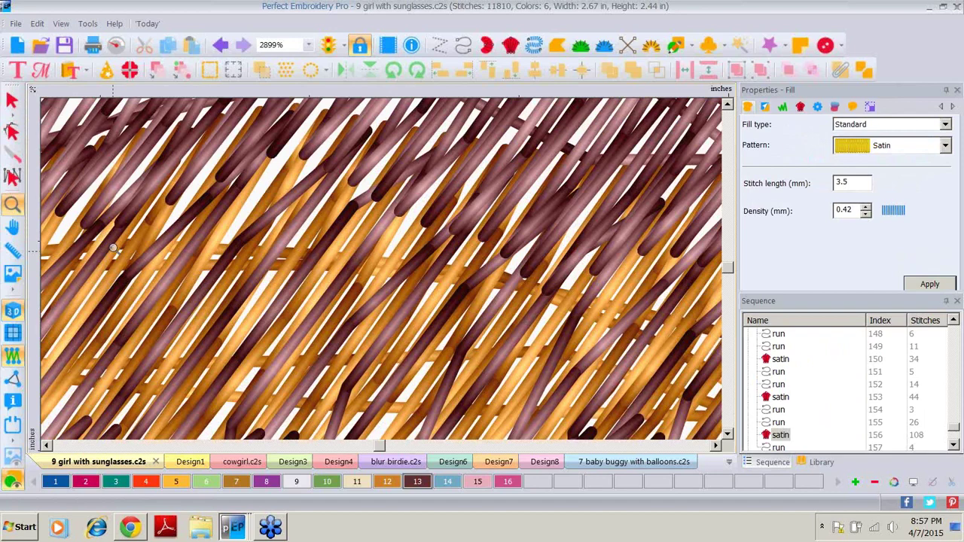
{"action": "left_click", "coordinate": [308, 45]}
{"action": "left_click", "coordinate": [287, 89]}
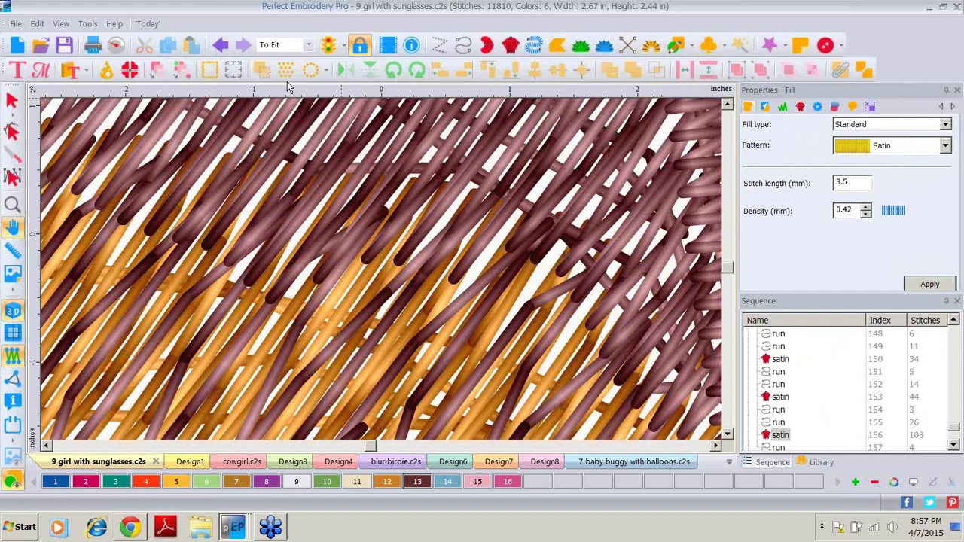
{"action": "left_click", "coordinate": [13, 132]}
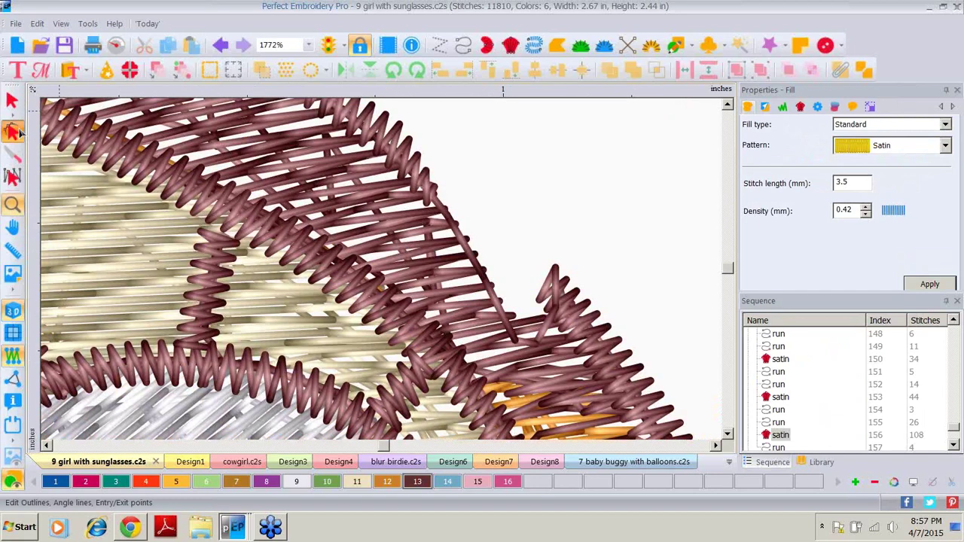
{"action": "right_click", "coordinate": [555, 271]}
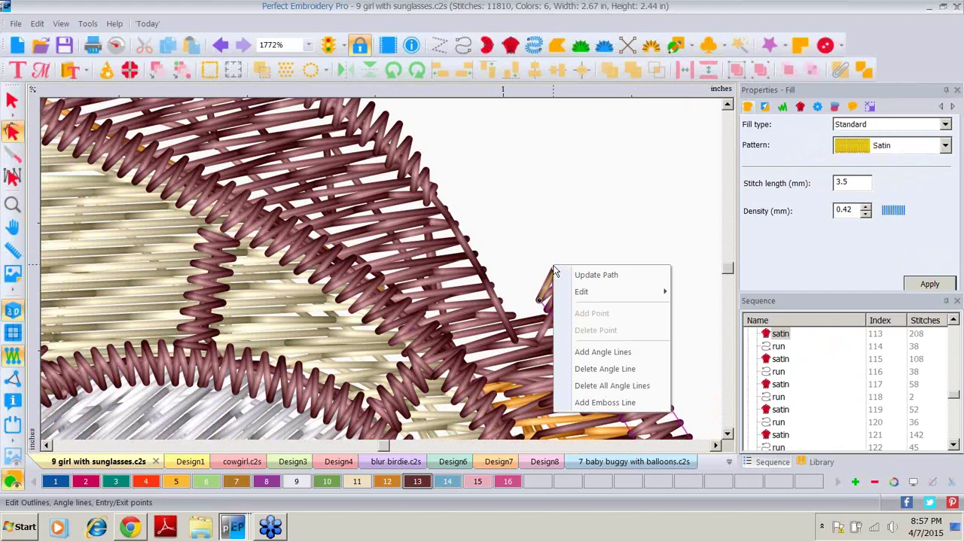
{"action": "left_click", "coordinate": [634, 275]}
{"action": "left_click_drag", "start_coordinate": [550, 241], "coordinate": [543, 306]}
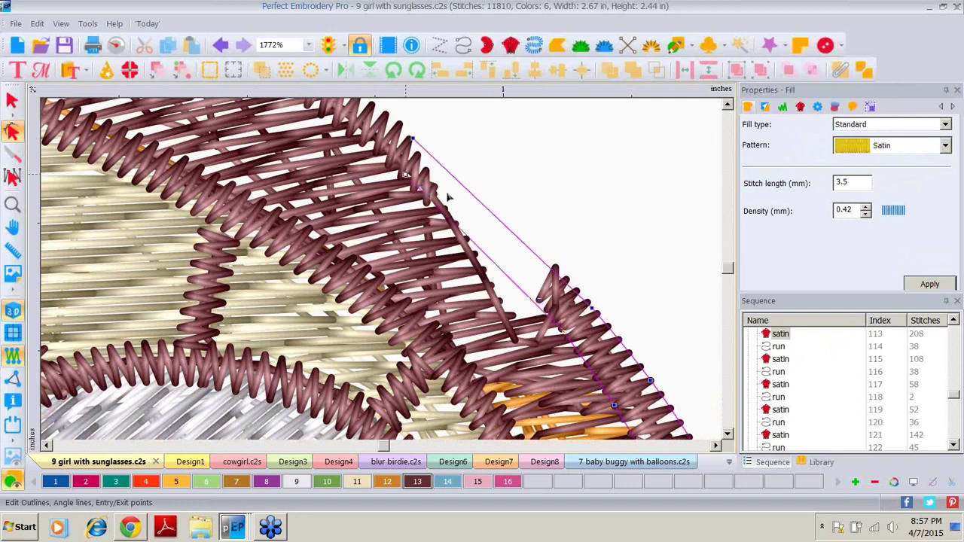
{"action": "left_click", "coordinate": [929, 285]}
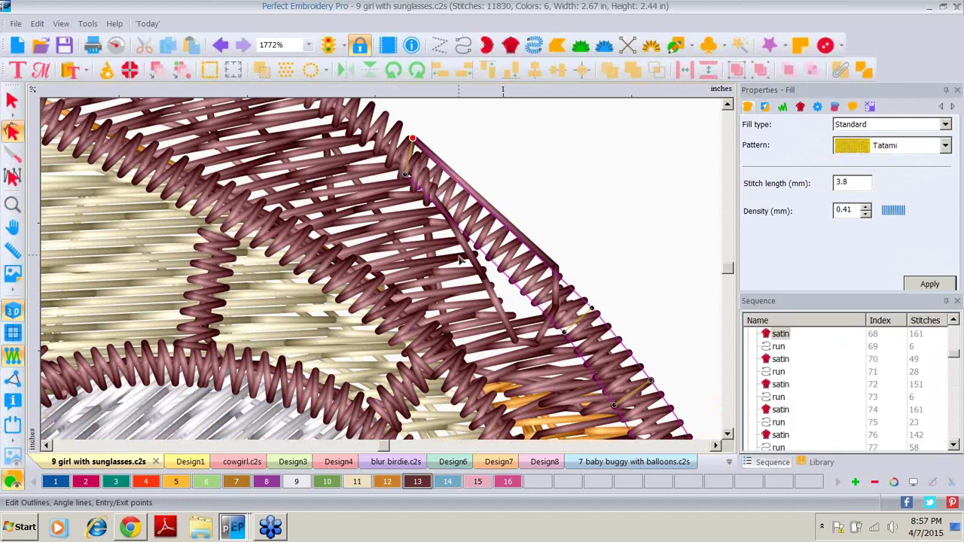
Reshape the notched edge of the brown tatami hair fill on the right so it reaches under the extended border, and apply
{"action": "left_click", "coordinate": [515, 323]}
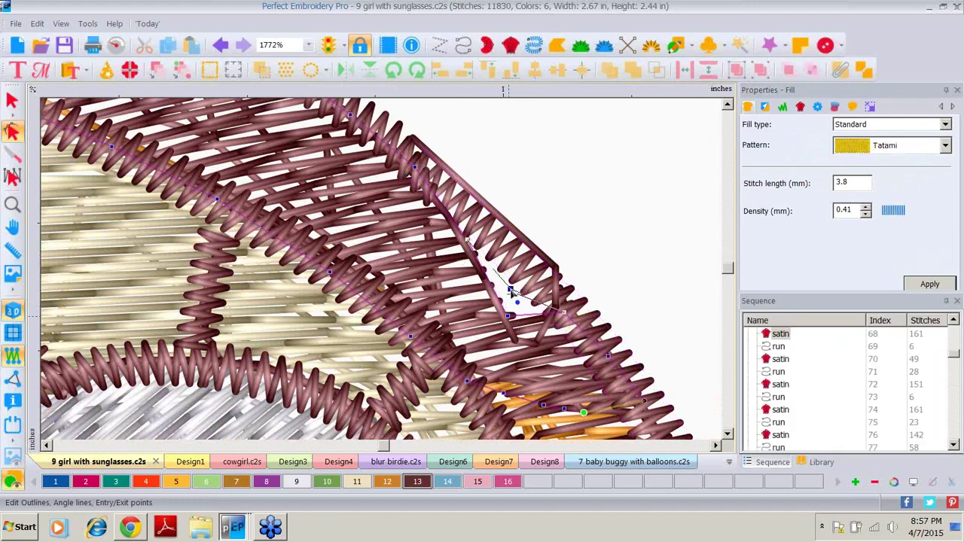
{"action": "left_click_drag", "start_coordinate": [511, 293], "coordinate": [594, 298]}
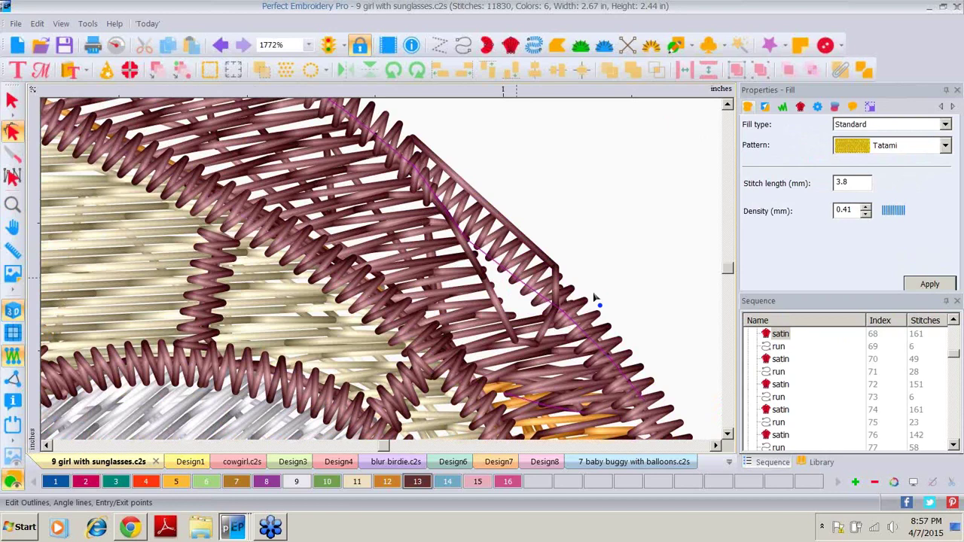
{"action": "left_click", "coordinate": [688, 253]}
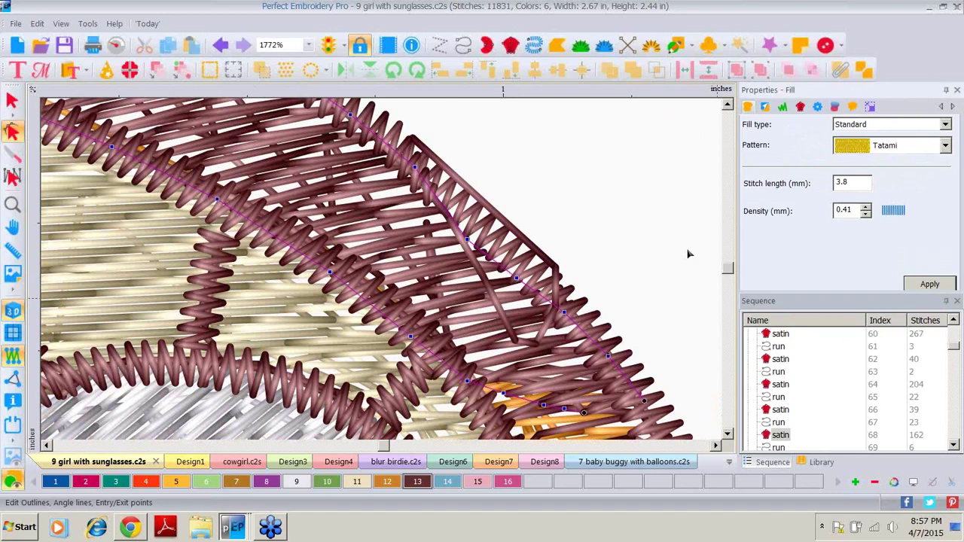
{"action": "key", "text": "Escape"}
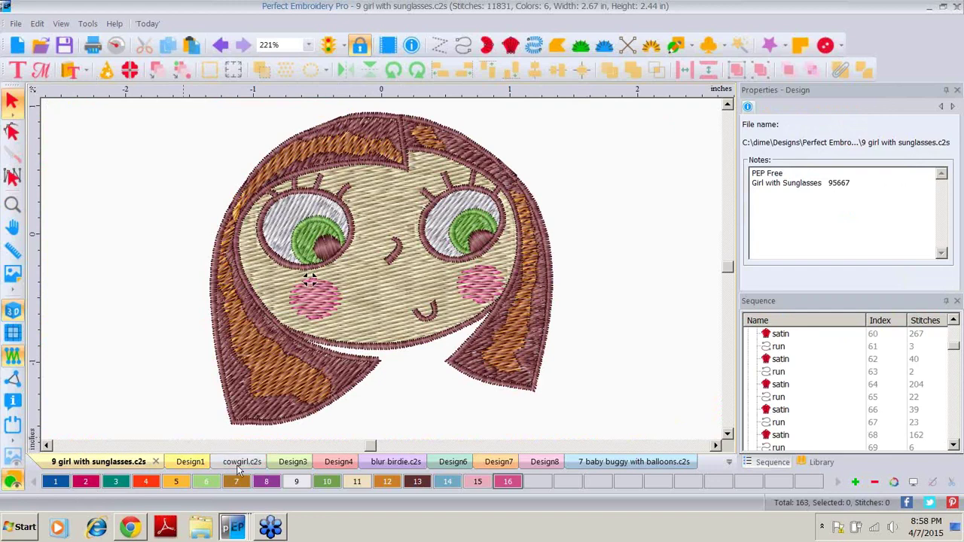
Switch to Design4 and open the tan tatami branch section below the gap for shape editing, limited to its outlines
{"action": "left_click", "coordinate": [296, 463]}
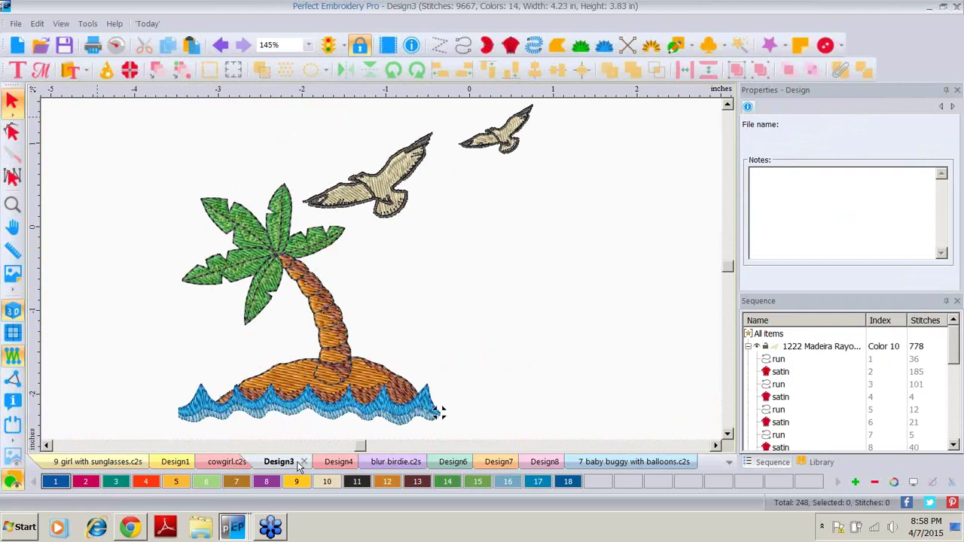
{"action": "left_click", "coordinate": [339, 462]}
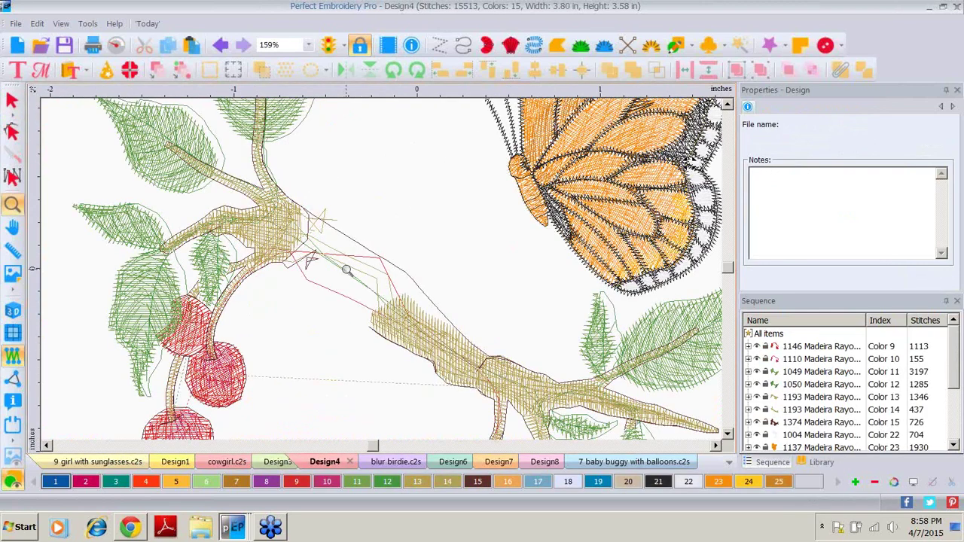
{"action": "right_click", "coordinate": [368, 309]}
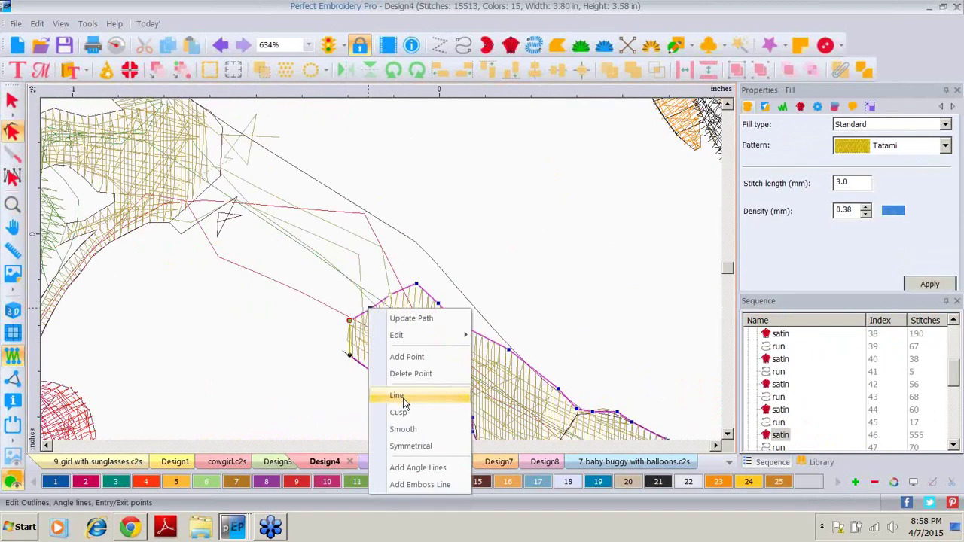
{"action": "mouse_move", "coordinate": [444, 335]}
{"action": "left_click", "coordinate": [483, 360]}
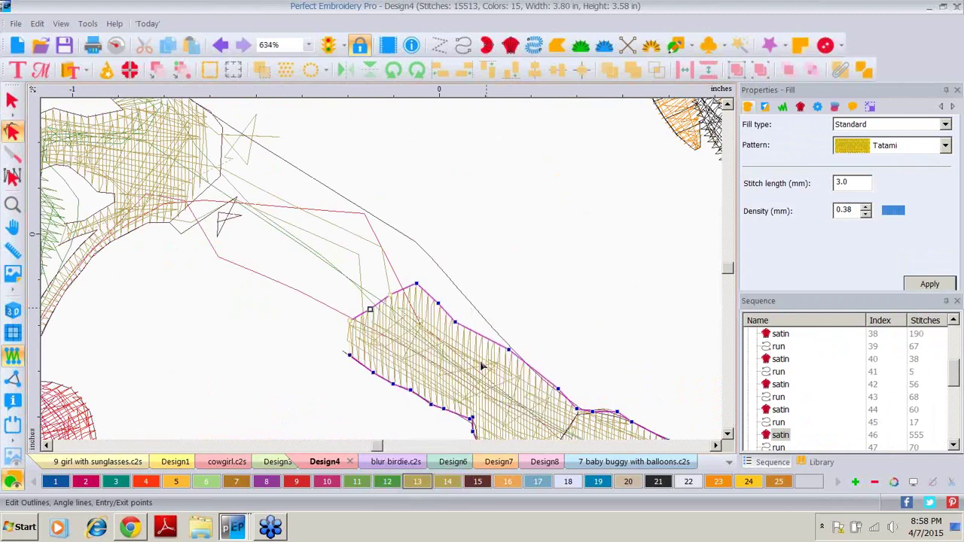
Move the end points of the branch section across the gap toward the upper branch piece, and apply the change
{"action": "left_click_drag", "start_coordinate": [417, 287], "coordinate": [293, 179]}
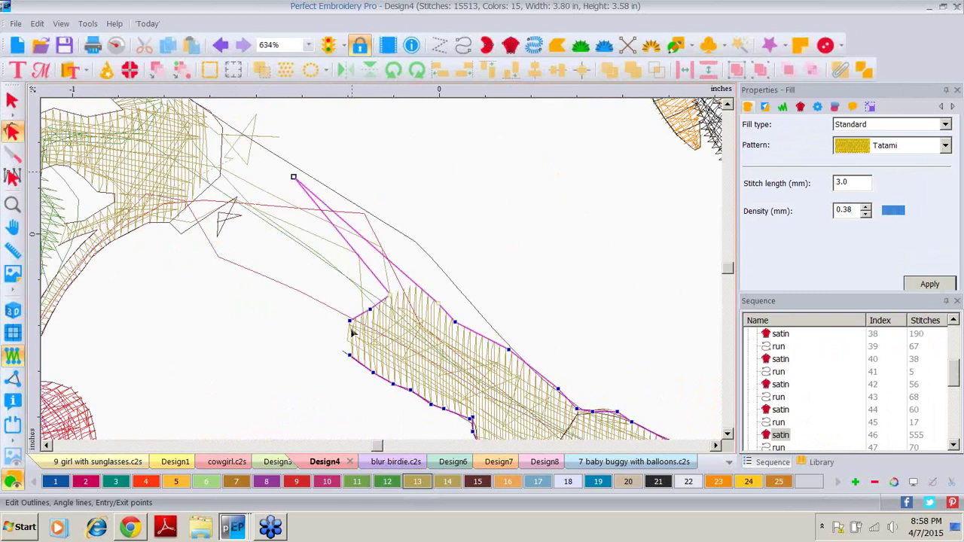
{"action": "left_click_drag", "start_coordinate": [267, 305], "coordinate": [328, 343]}
{"action": "left_click_drag", "start_coordinate": [371, 311], "coordinate": [231, 250]}
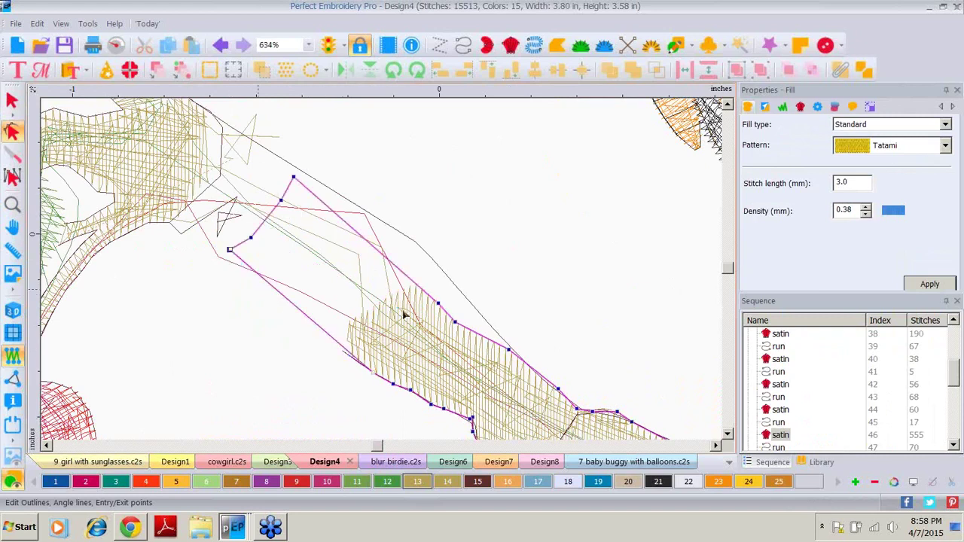
{"action": "left_click", "coordinate": [929, 284]}
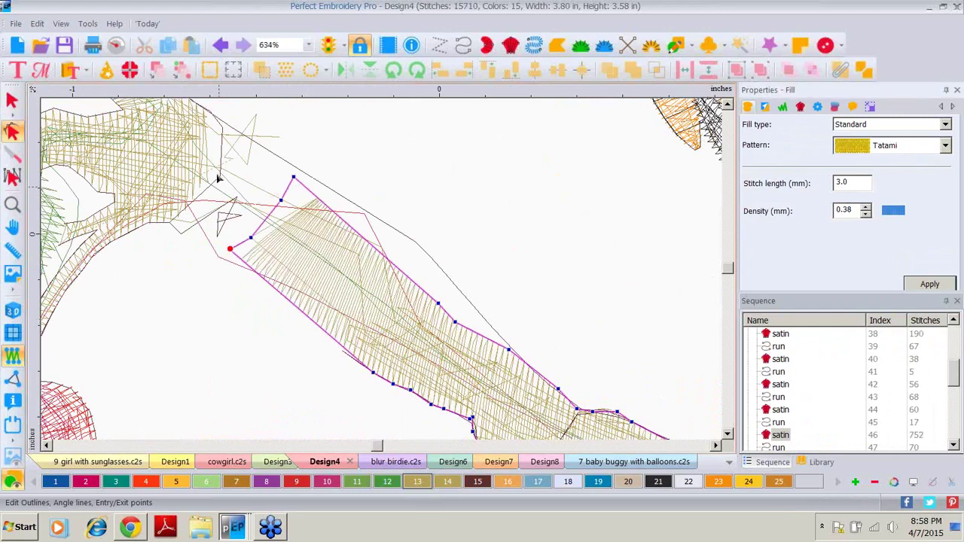
{"action": "left_click", "coordinate": [12, 207]}
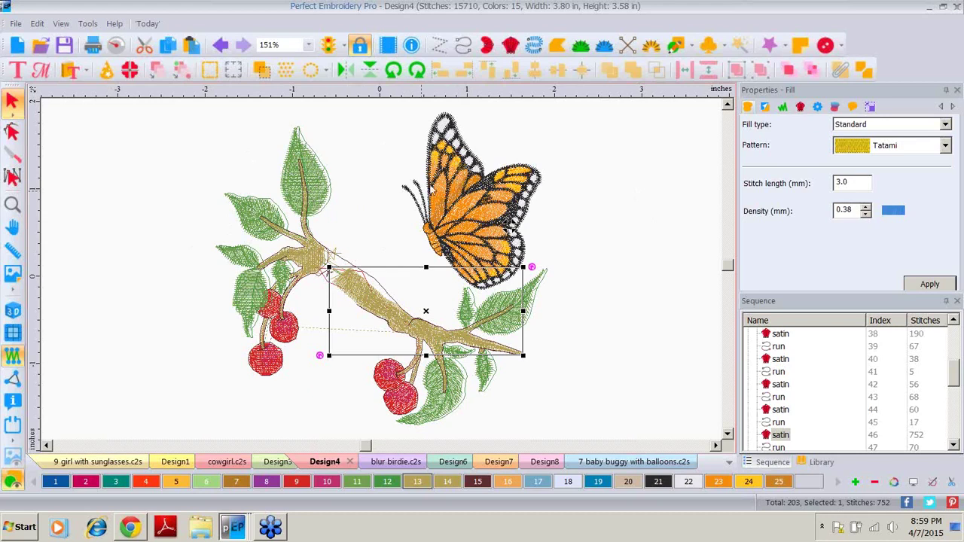
Open the design file 20 monkey play.c2s from the April folder
{"action": "left_click", "coordinate": [41, 47]}
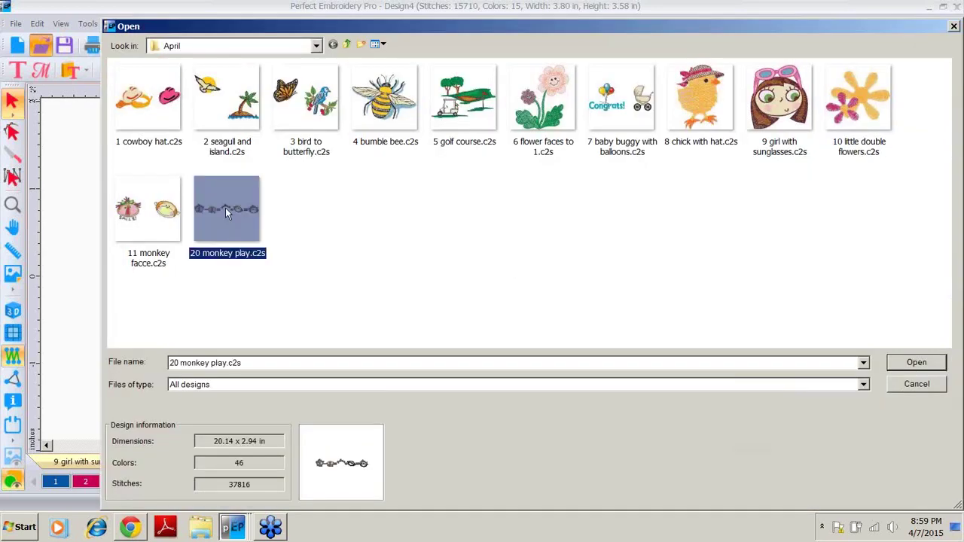
{"action": "double_click", "coordinate": [225, 208]}
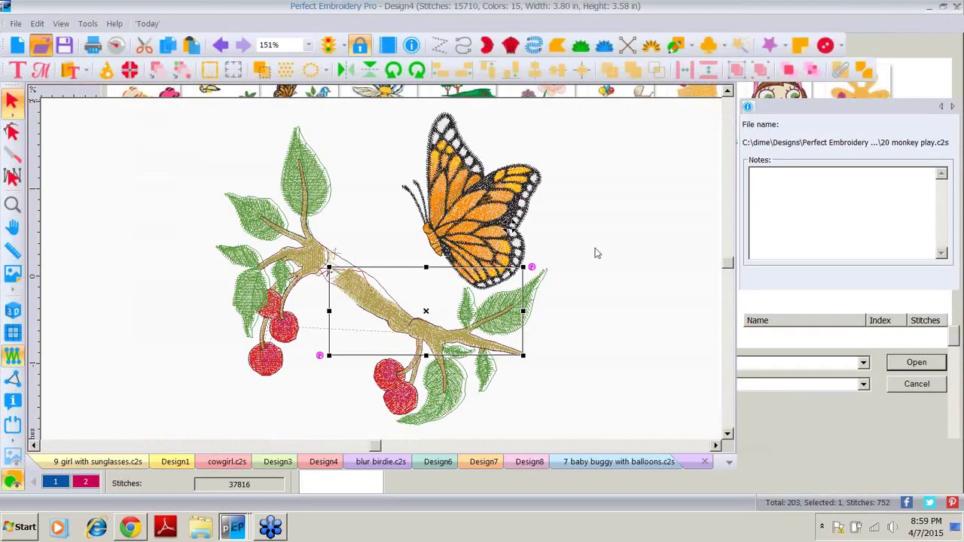
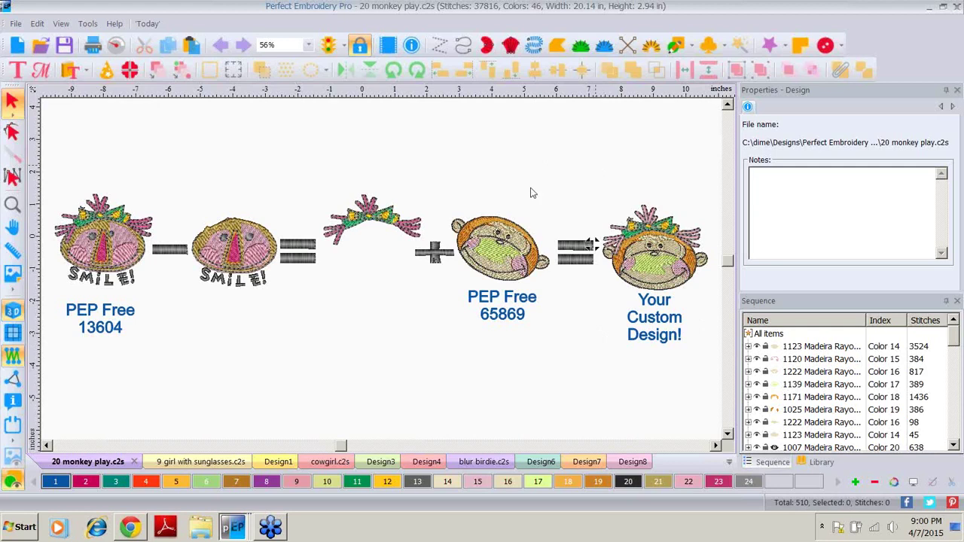
Review the edited designs in Design8, Design7 and Design6
{"action": "left_click", "coordinate": [647, 463]}
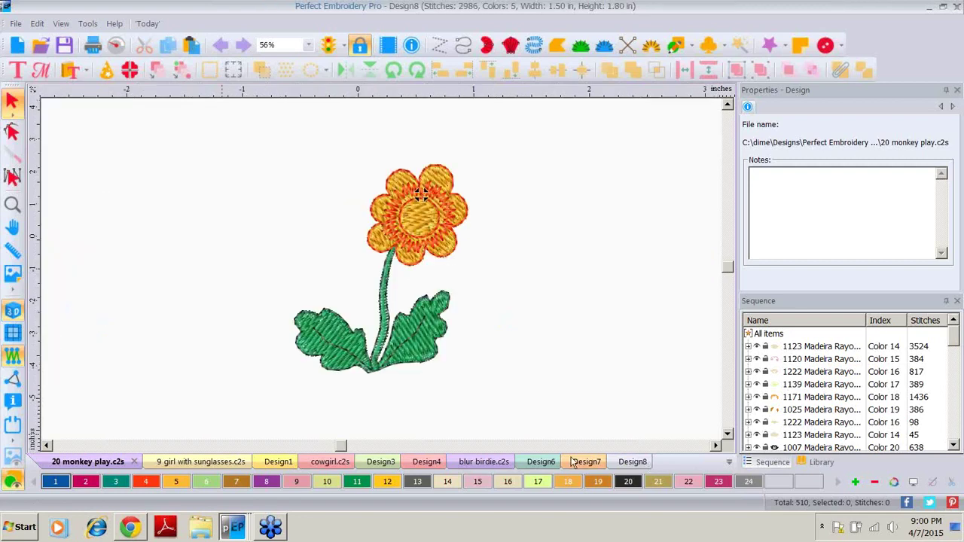
{"action": "left_click", "coordinate": [572, 462]}
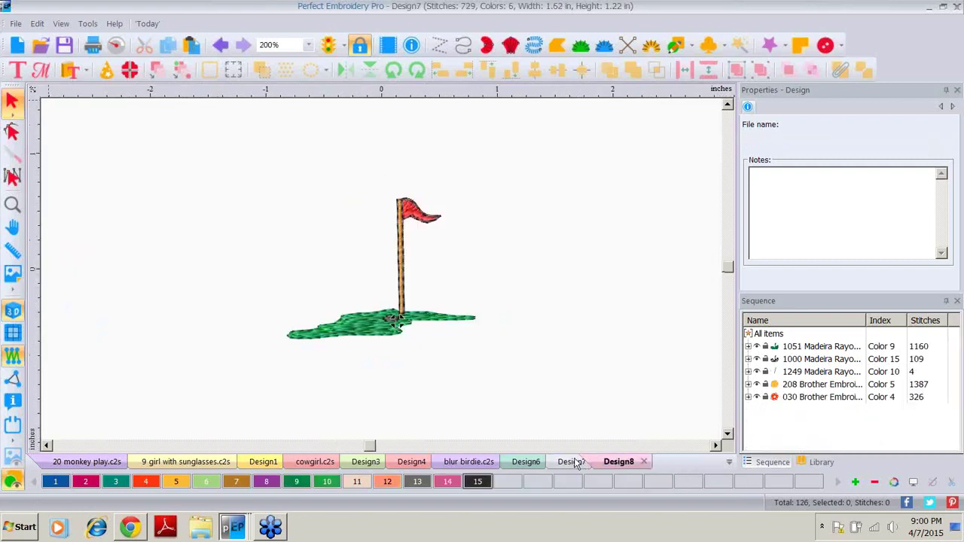
{"action": "left_click", "coordinate": [526, 461]}
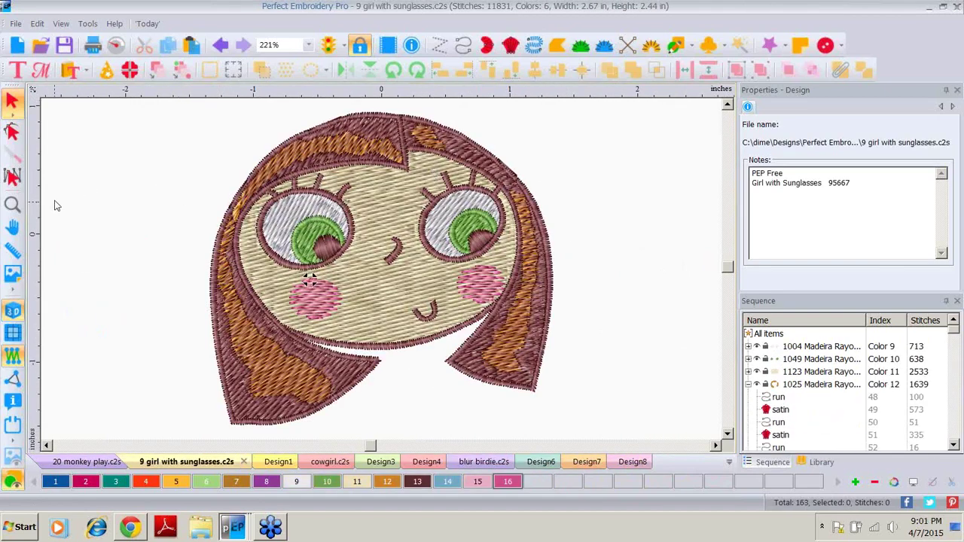
Open the dark run along the upper-left hair border of the girl design for shape editing and examine its outline points closely
{"action": "left_click", "coordinate": [13, 204]}
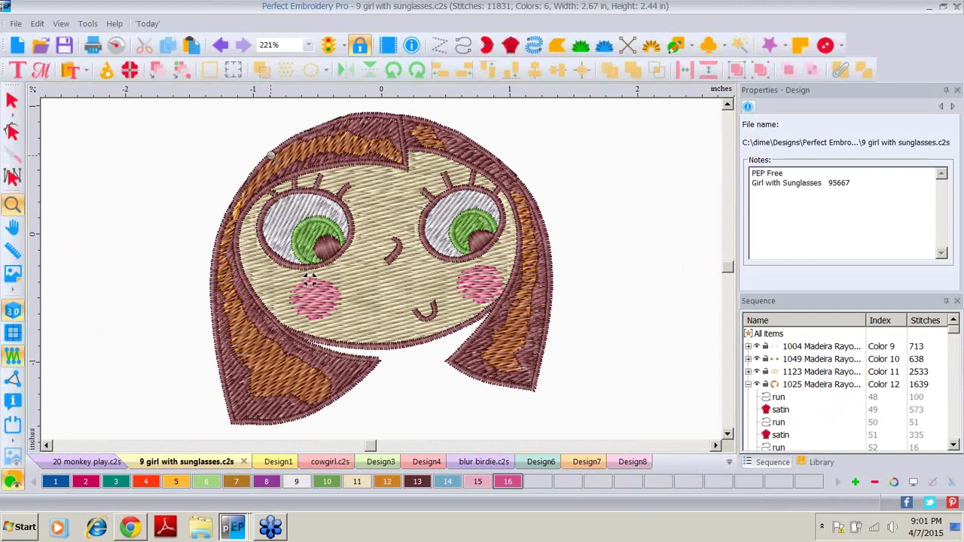
{"action": "left_click", "coordinate": [310, 278]}
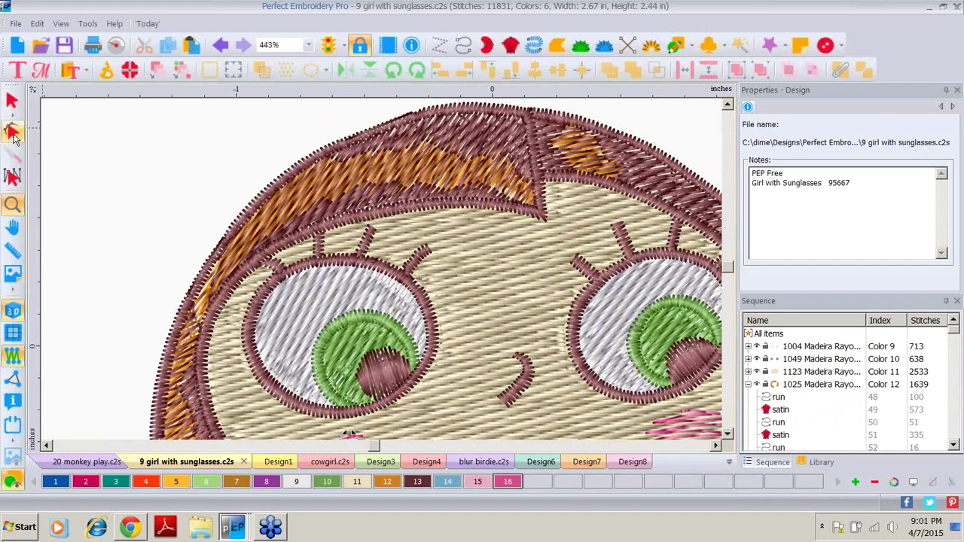
{"action": "left_click", "coordinate": [13, 132]}
{"action": "left_click", "coordinate": [232, 236]}
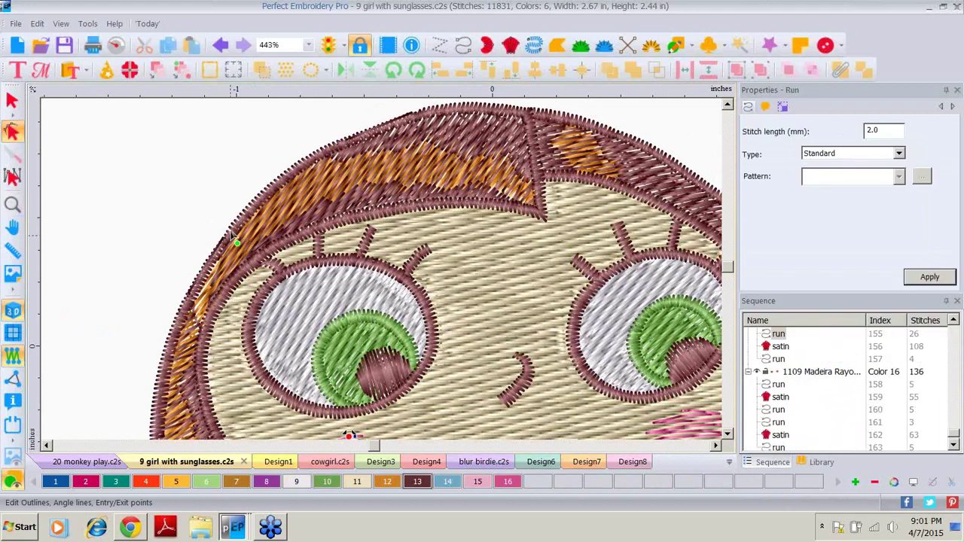
{"action": "left_click", "coordinate": [230, 238]}
{"action": "left_click", "coordinate": [12, 203]}
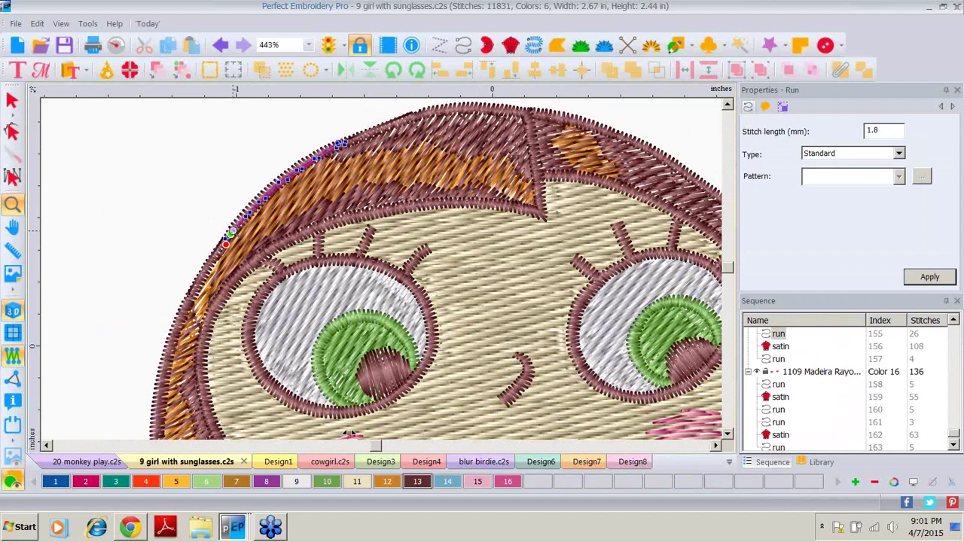
{"action": "left_click", "coordinate": [233, 231]}
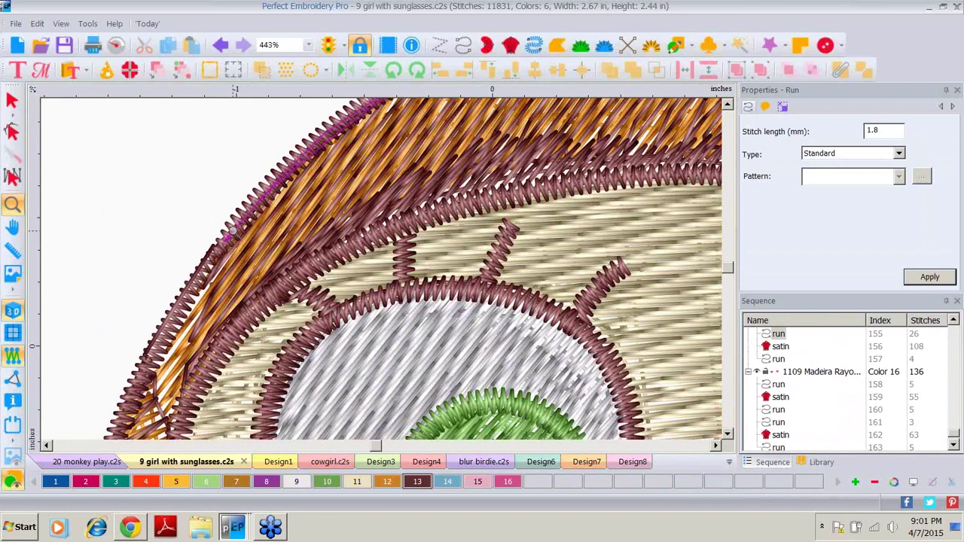
{"action": "triple_click", "coordinate": [232, 231]}
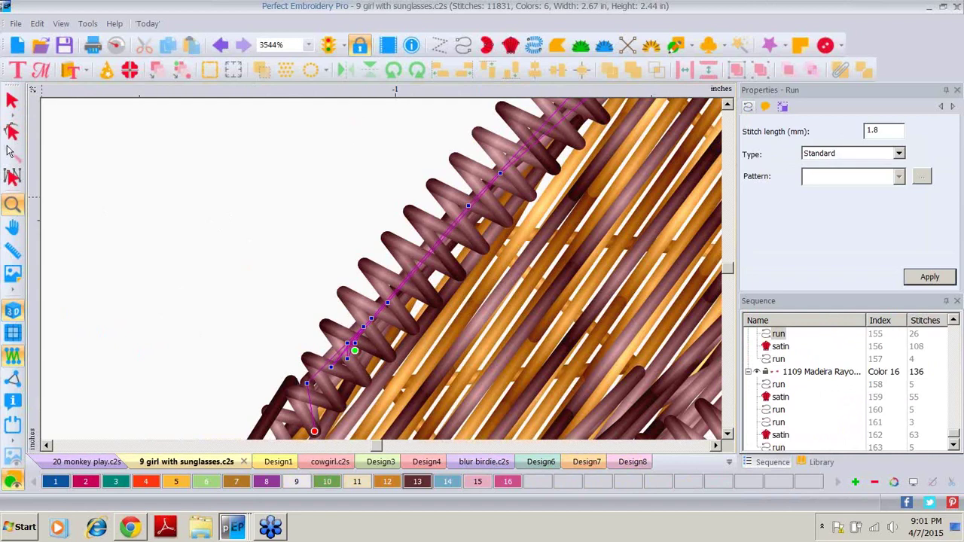
{"action": "right_click", "coordinate": [233, 346]}
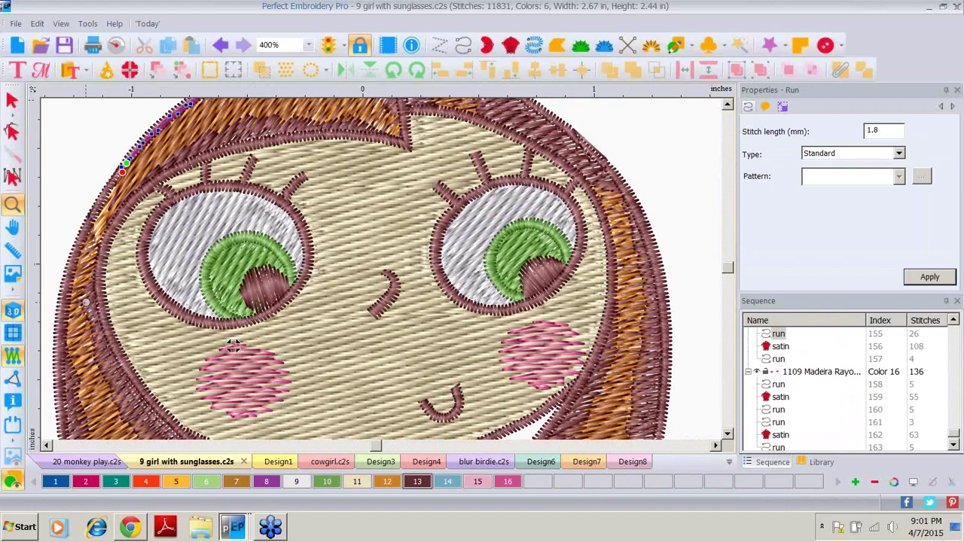
{"action": "key", "text": "ctrl+shift+z"}
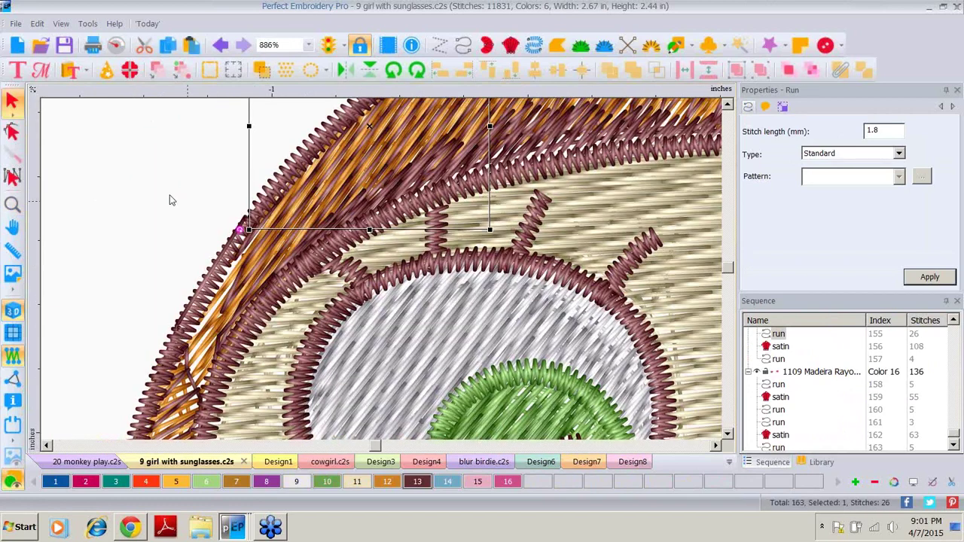
Inspect the satin, tatami and run objects that make up the hair's left border, on the design and in the sequence list
{"action": "left_click", "coordinate": [169, 200]}
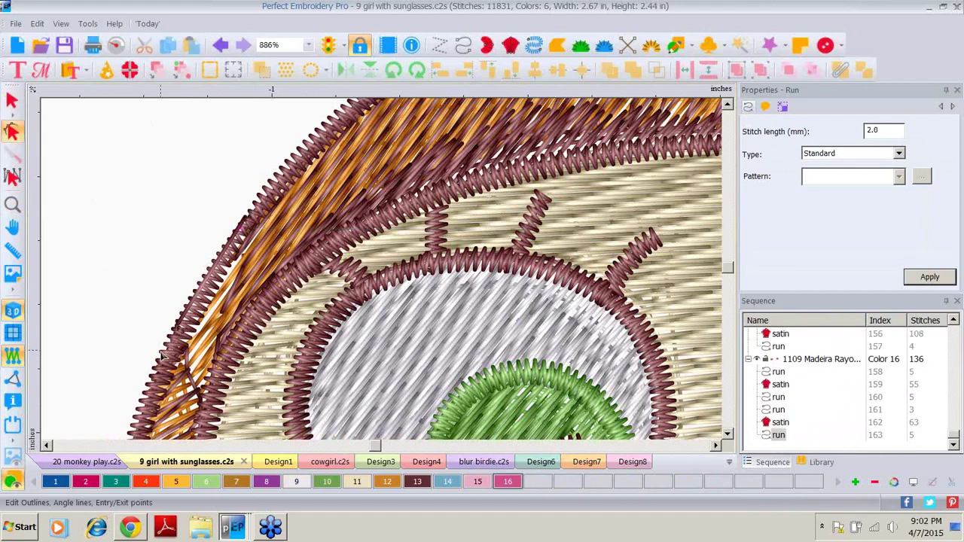
{"action": "left_click", "coordinate": [12, 205]}
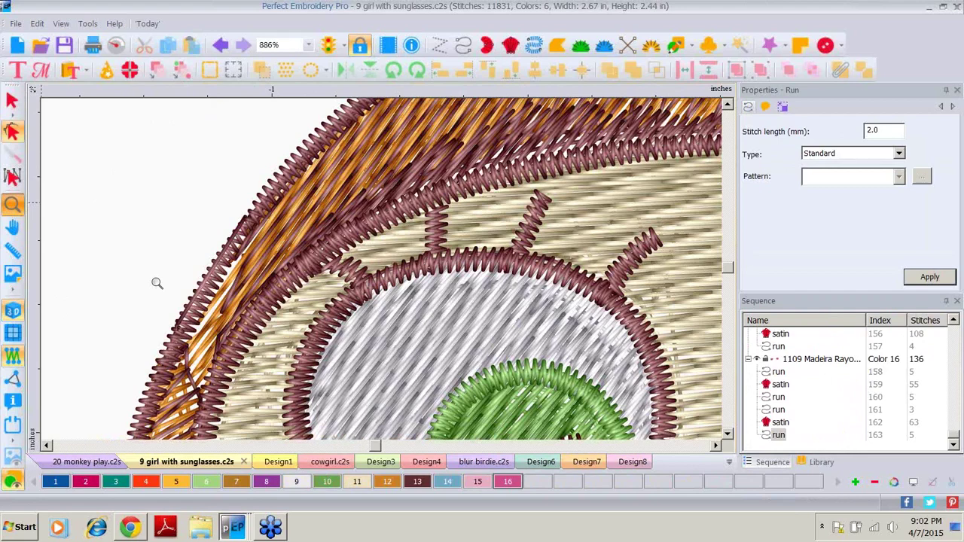
{"action": "left_click", "coordinate": [186, 317]}
{"action": "left_click", "coordinate": [12, 131]}
{"action": "left_click", "coordinate": [224, 275]}
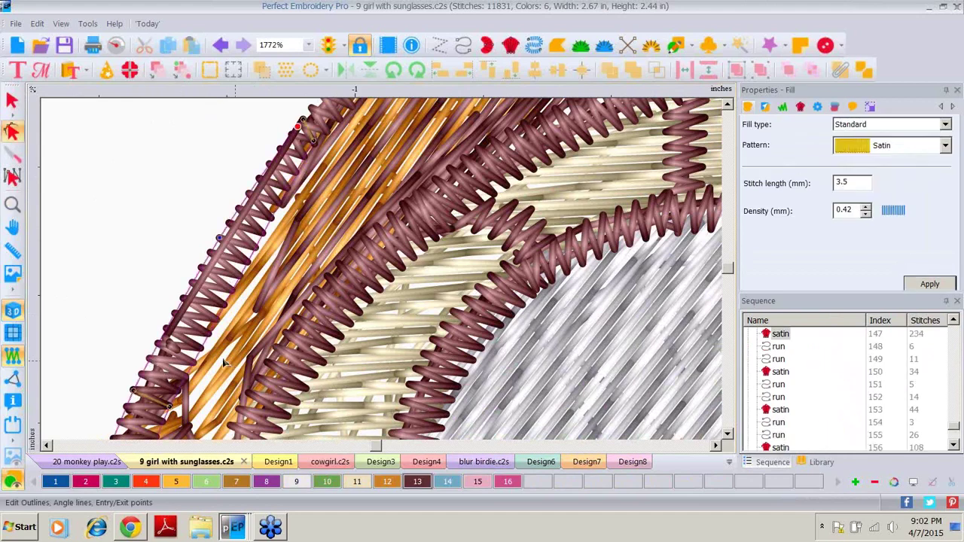
{"action": "left_click", "coordinate": [260, 304]}
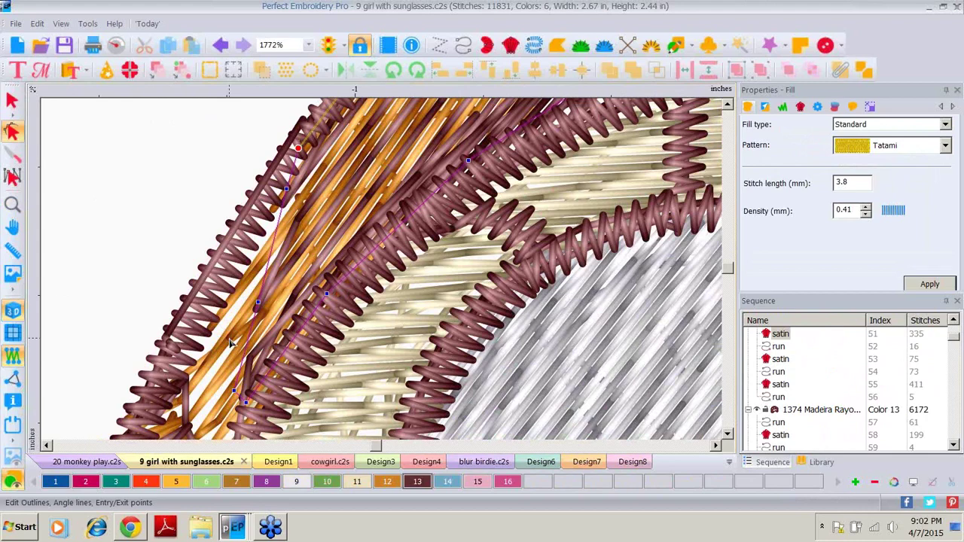
{"action": "left_click", "coordinate": [232, 343]}
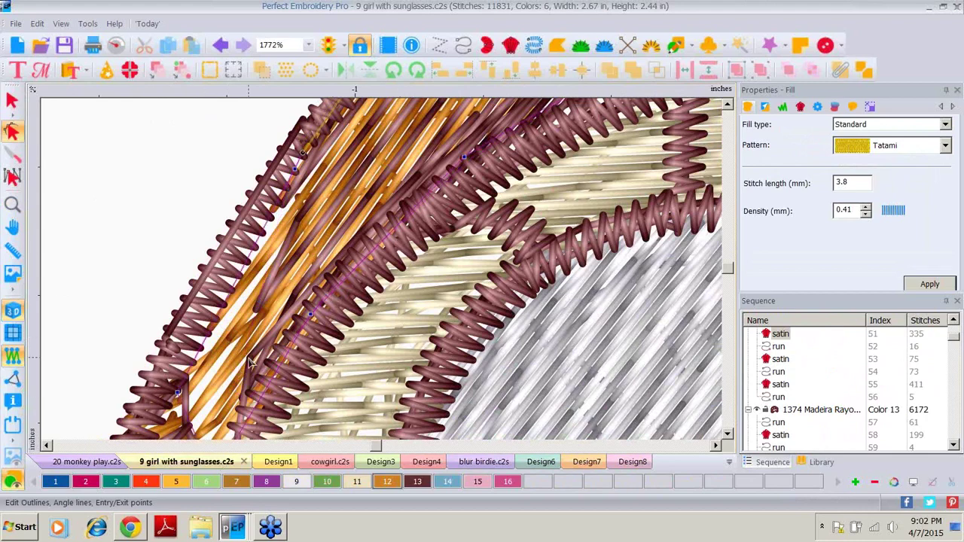
{"action": "left_click", "coordinate": [157, 364]}
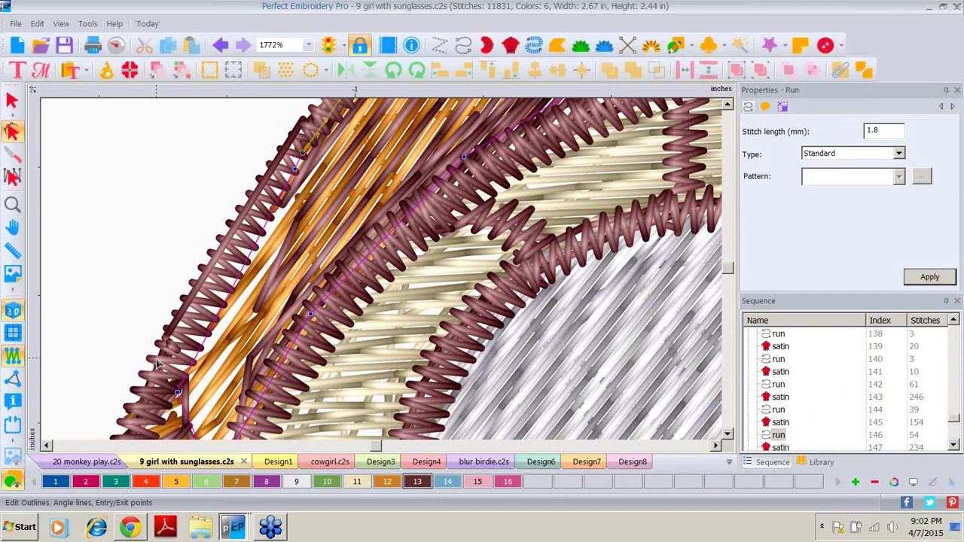
{"action": "left_click", "coordinate": [153, 380]}
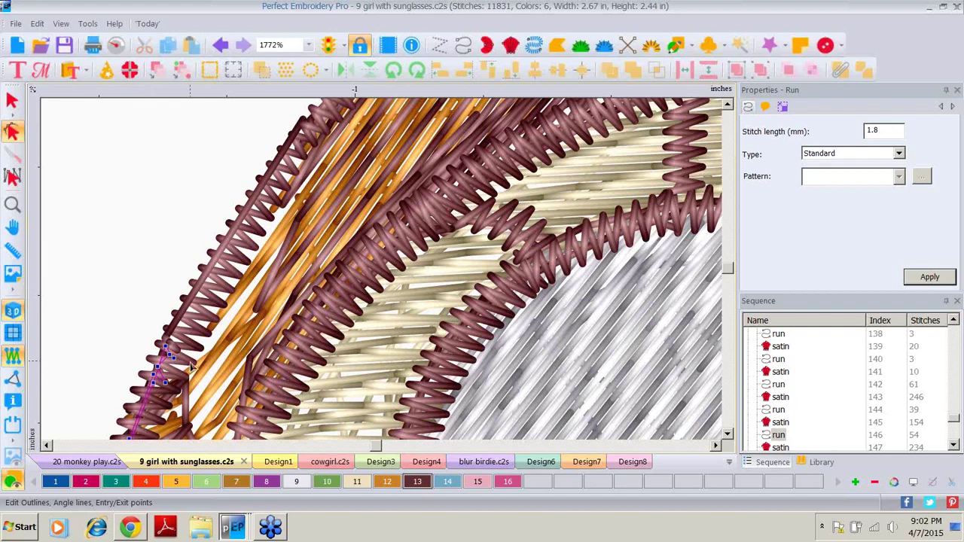
{"action": "left_click", "coordinate": [185, 367]}
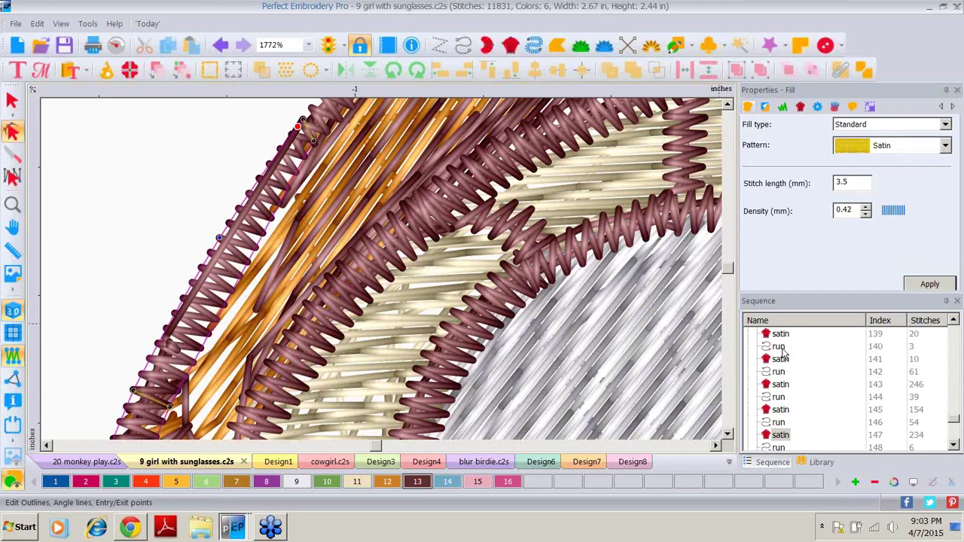
{"action": "left_click", "coordinate": [779, 374]}
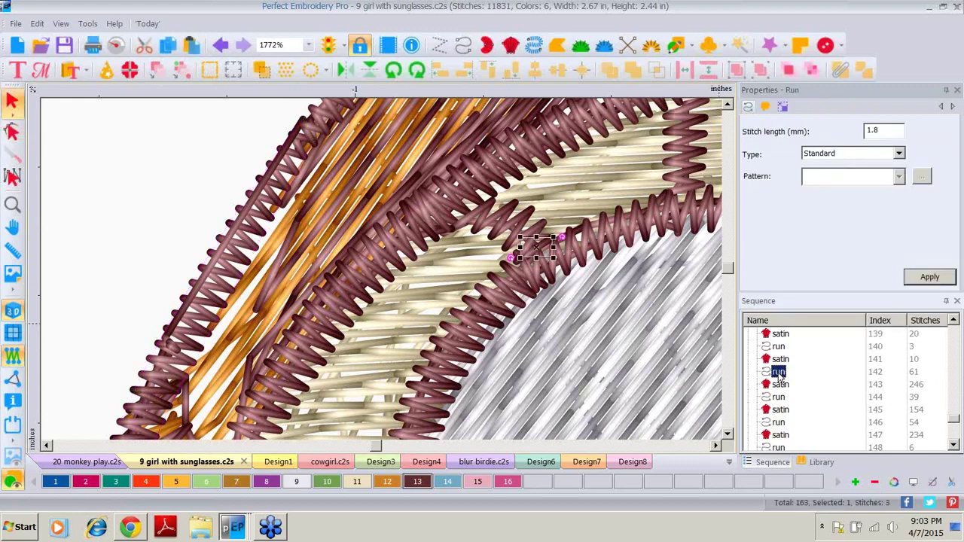
{"action": "key", "text": "Down"}
{"action": "key", "text": "Down"}
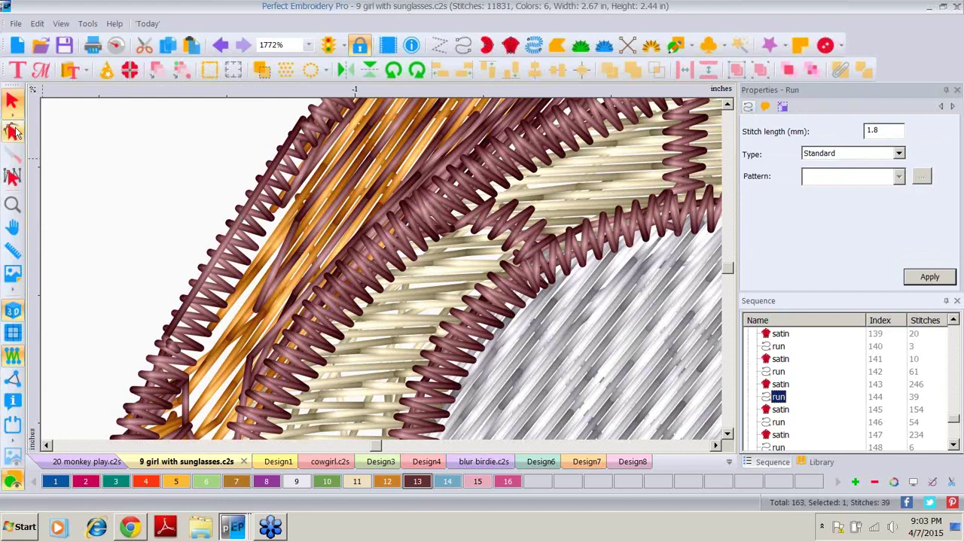
Limit shape editing of the satin border on the hair's left side to its outlines, and try pulling its edge points outward
{"action": "left_click", "coordinate": [13, 131]}
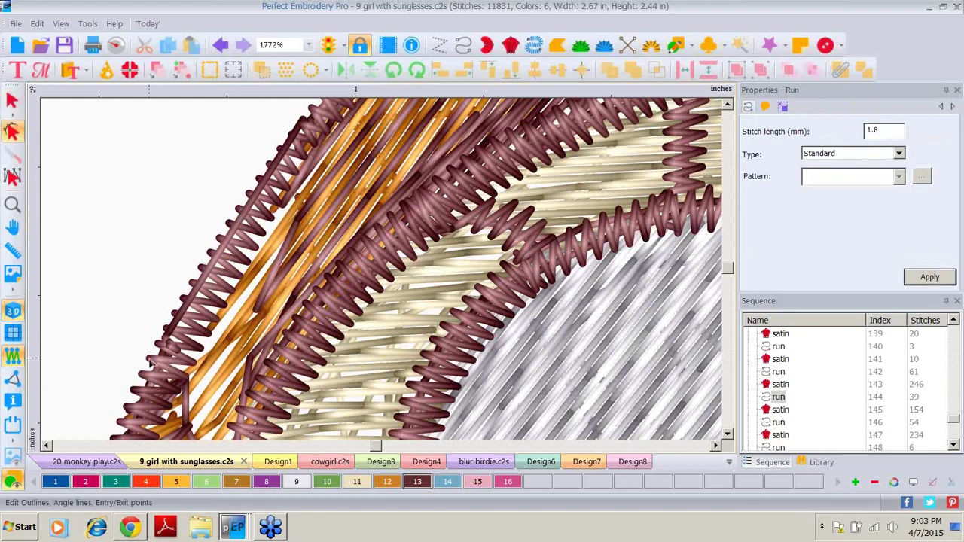
{"action": "left_click", "coordinate": [137, 244]}
{"action": "right_click", "coordinate": [137, 244]}
{"action": "mouse_move", "coordinate": [196, 270]}
{"action": "left_click", "coordinate": [286, 292]}
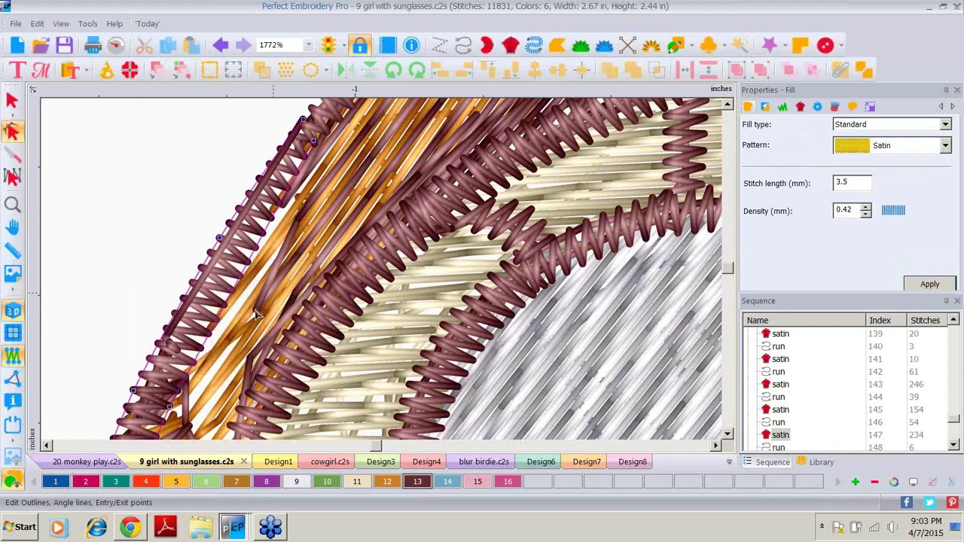
{"action": "left_click_drag", "start_coordinate": [134, 391], "coordinate": [138, 391]}
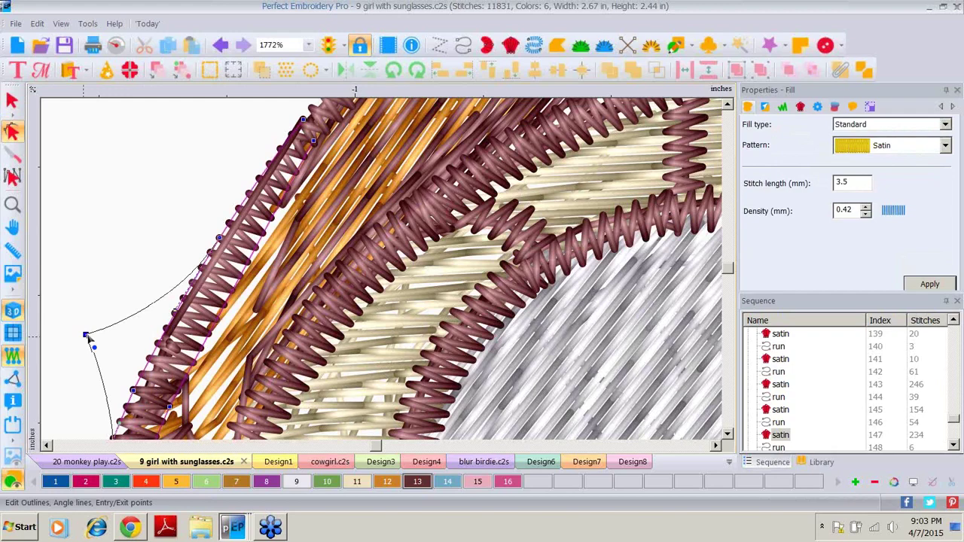
{"action": "left_click_drag", "start_coordinate": [89, 339], "coordinate": [98, 353]}
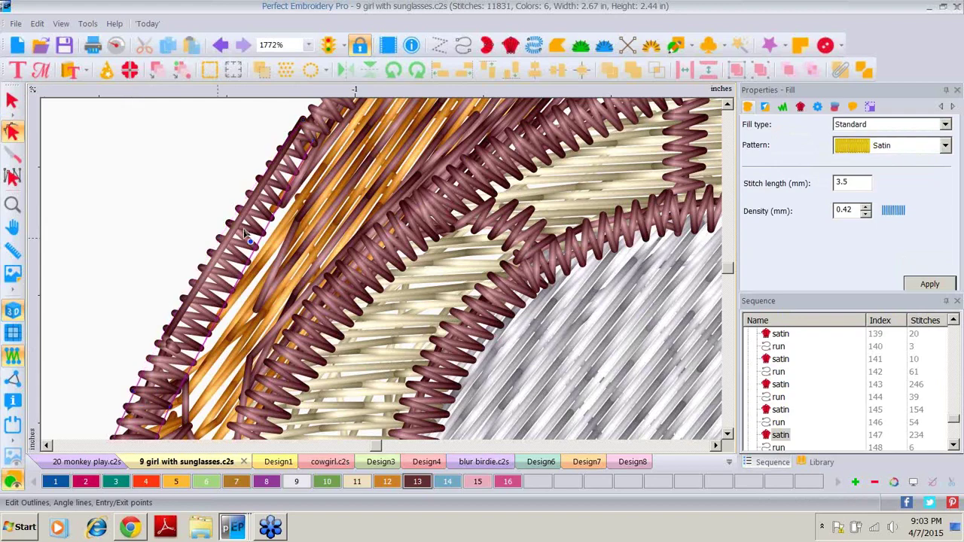
Switch to the 20 monkey play.c2s design to review its combination of catalog elements
{"action": "left_click", "coordinate": [12, 203]}
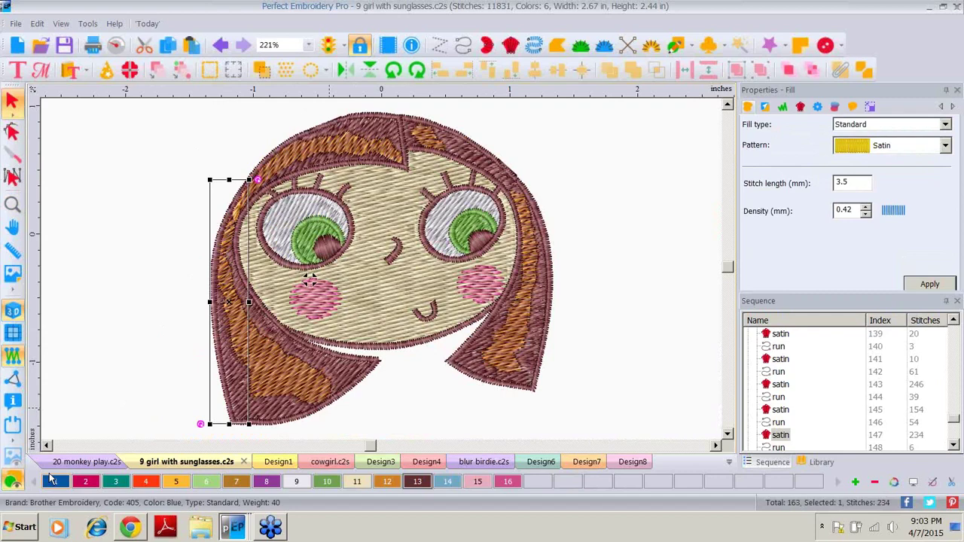
{"action": "left_click", "coordinate": [86, 461]}
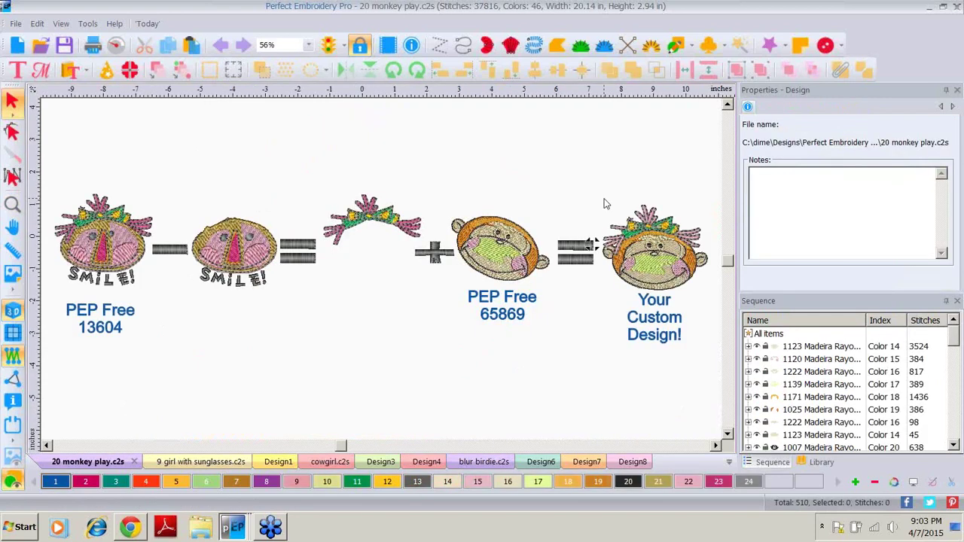